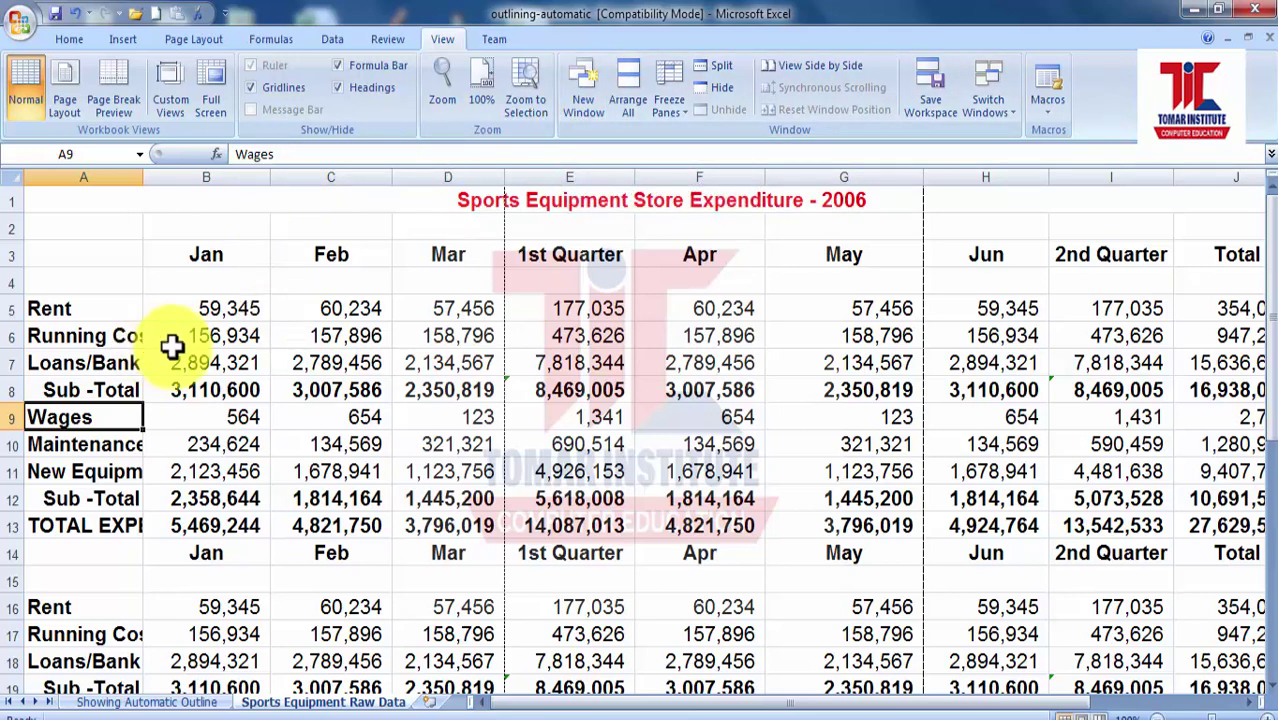
- Open a second window of the outlining-automatic workbook, restore it from full size and place it overlapping the first window
{"action": "left_click", "coordinate": [589, 118]}
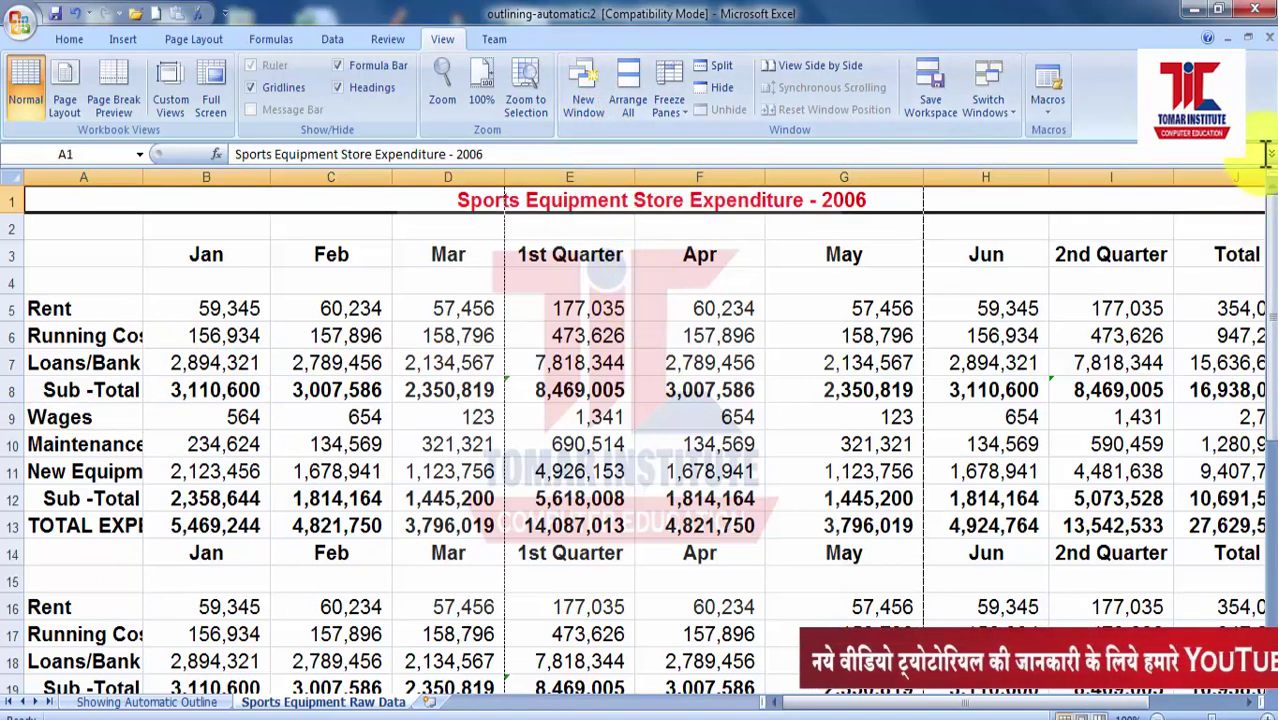
{"action": "left_click", "coordinate": [1248, 37]}
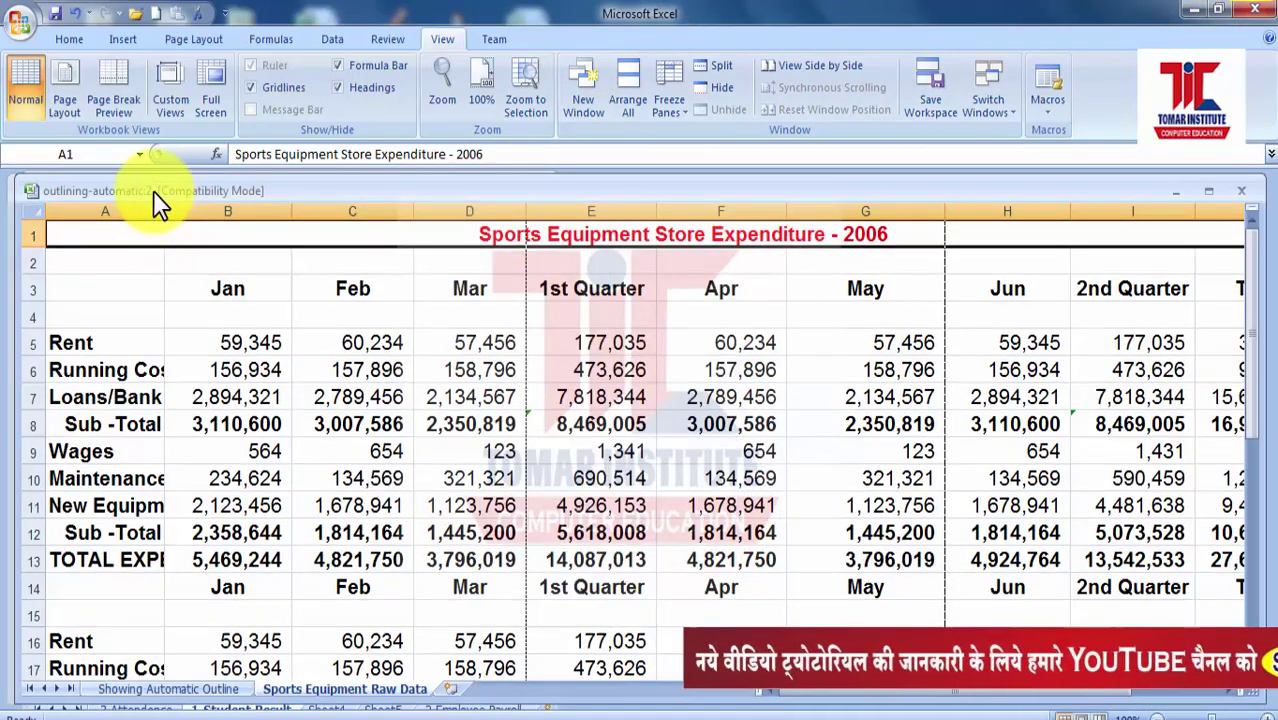
{"action": "left_click_drag", "start_coordinate": [155, 196], "coordinate": [222, 200]}
{"action": "left_click", "coordinate": [266, 202]}
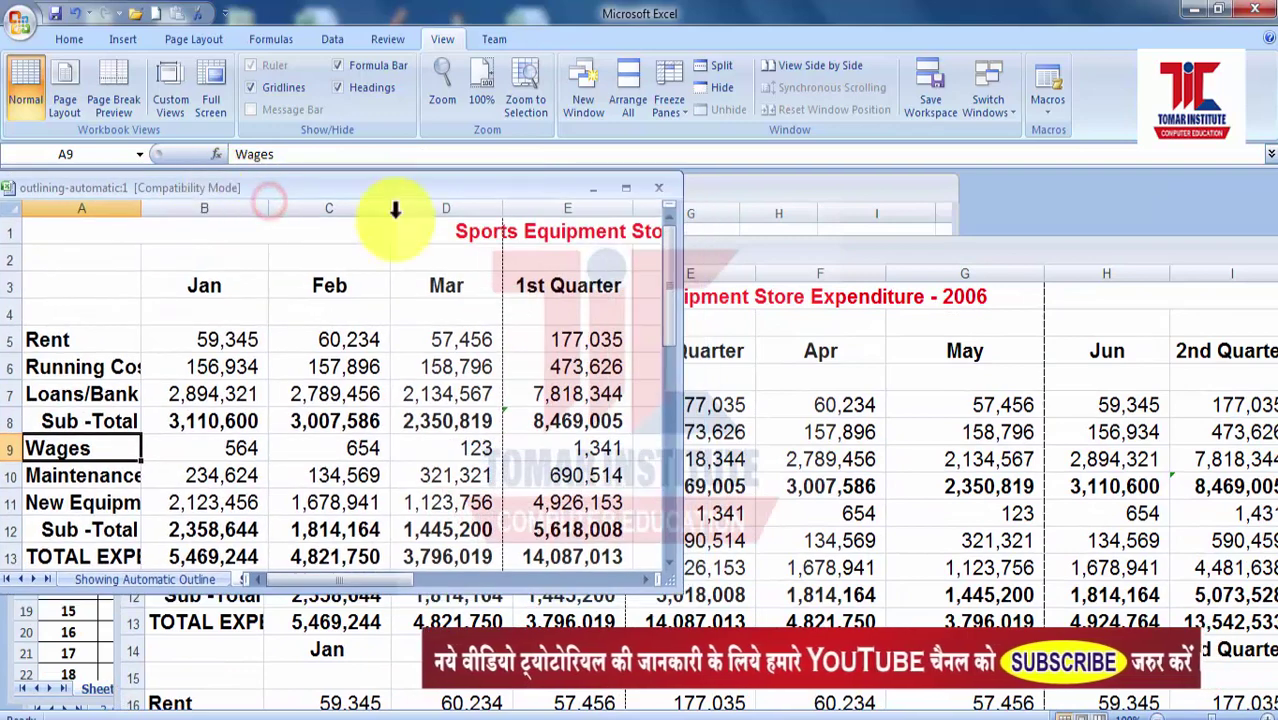
{"action": "left_click", "coordinate": [724, 258]}
{"action": "left_click_drag", "start_coordinate": [599, 258], "coordinate": [571, 256]}
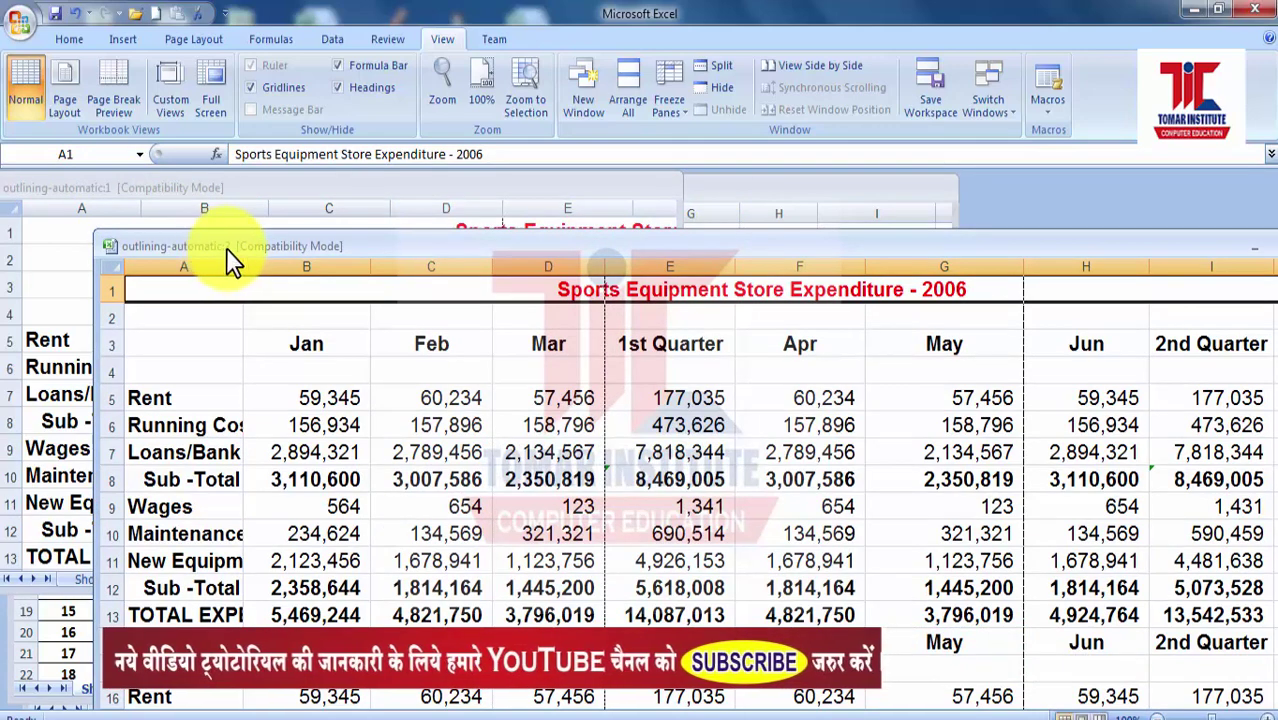
- Open a third window of the outlining-automatic workbook and position it so that part of each other window stays uncovered
{"action": "left_click", "coordinate": [588, 106]}
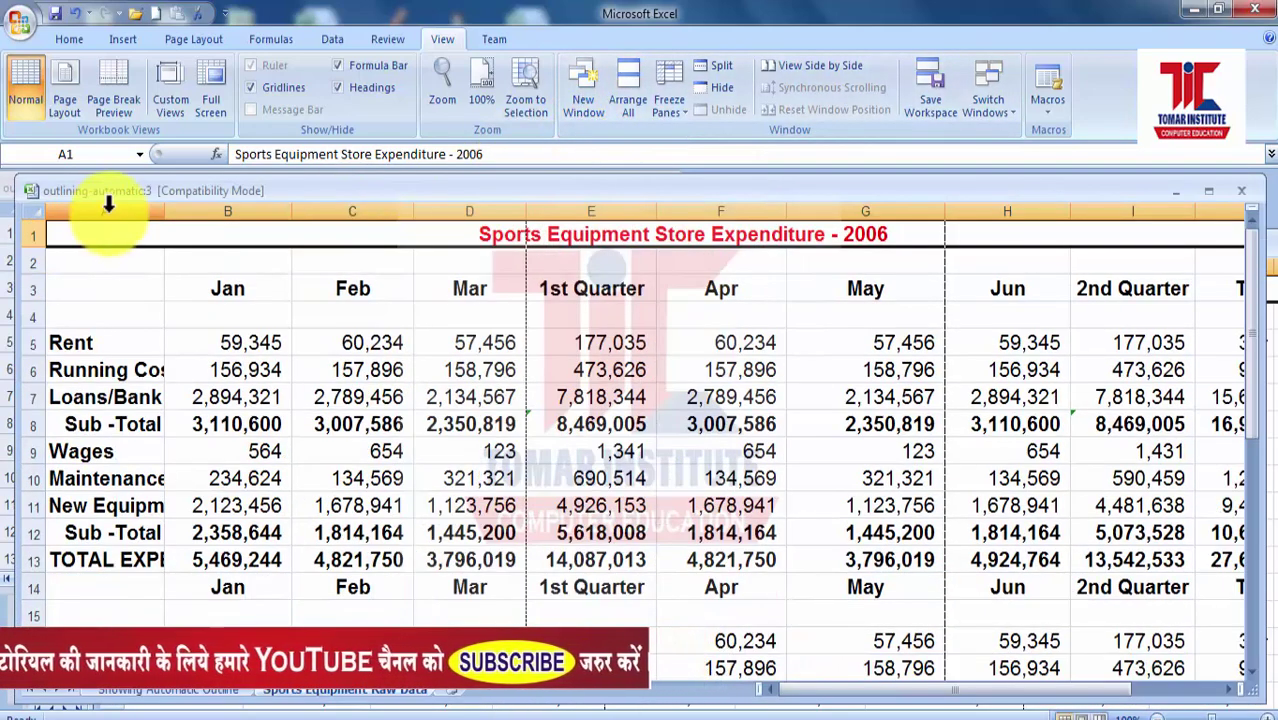
{"action": "left_click_drag", "start_coordinate": [110, 198], "coordinate": [479, 259]}
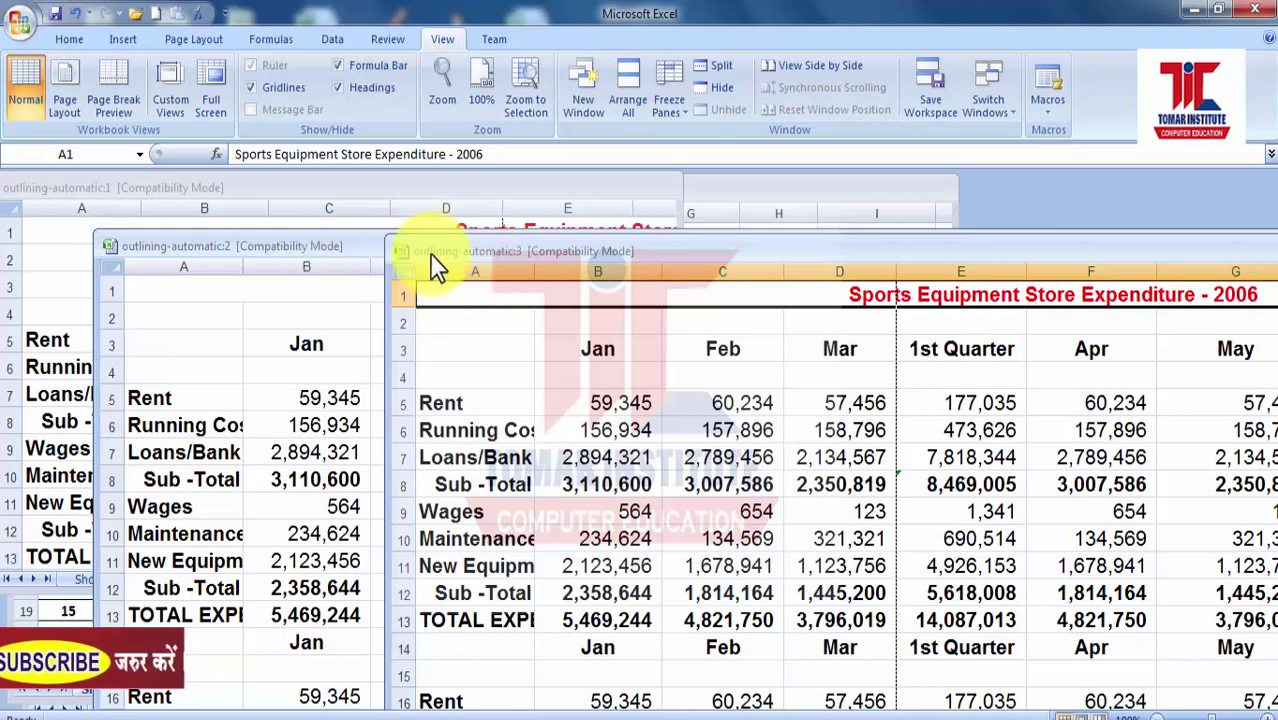
{"action": "left_click", "coordinate": [395, 290]}
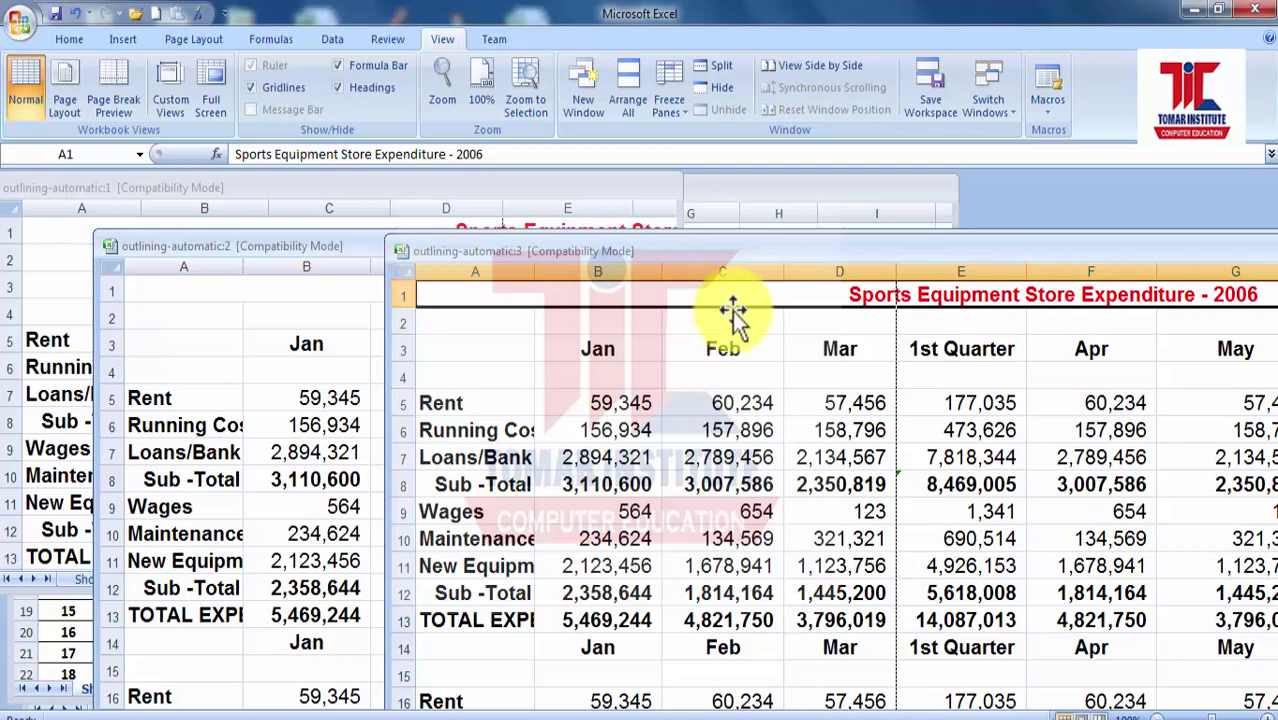
{"action": "left_click_drag", "start_coordinate": [549, 247], "coordinate": [668, 201]}
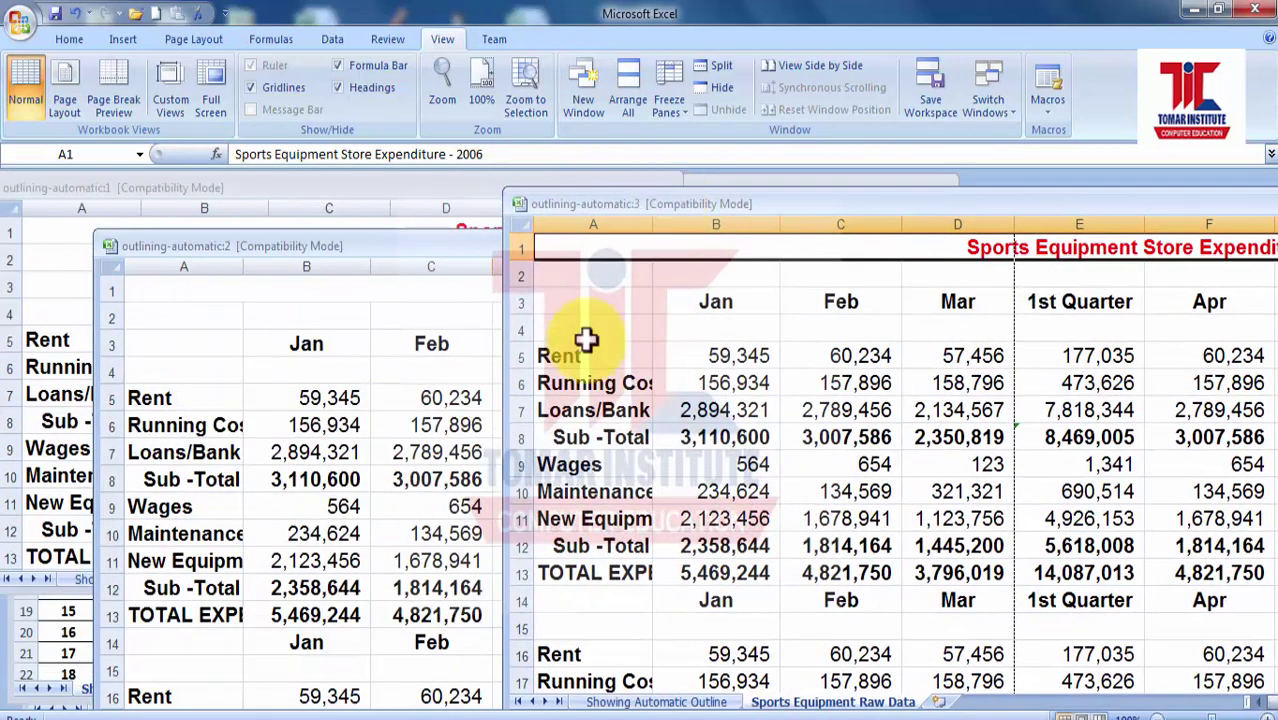
- Select cells D5:D9 in the third workbook window and move the second and third windows lower to uncover the first
{"action": "left_click", "coordinate": [965, 358]}
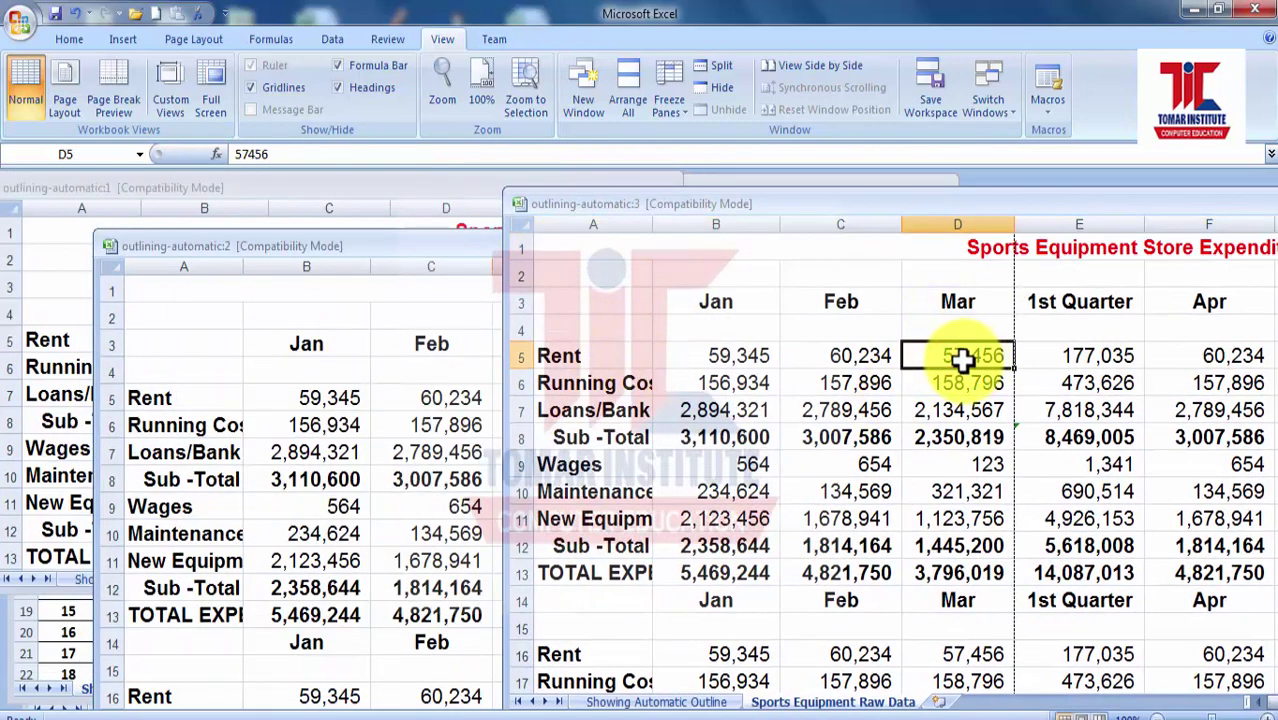
{"action": "left_click_drag", "start_coordinate": [962, 360], "coordinate": [968, 465]}
{"action": "left_click", "coordinate": [446, 360]}
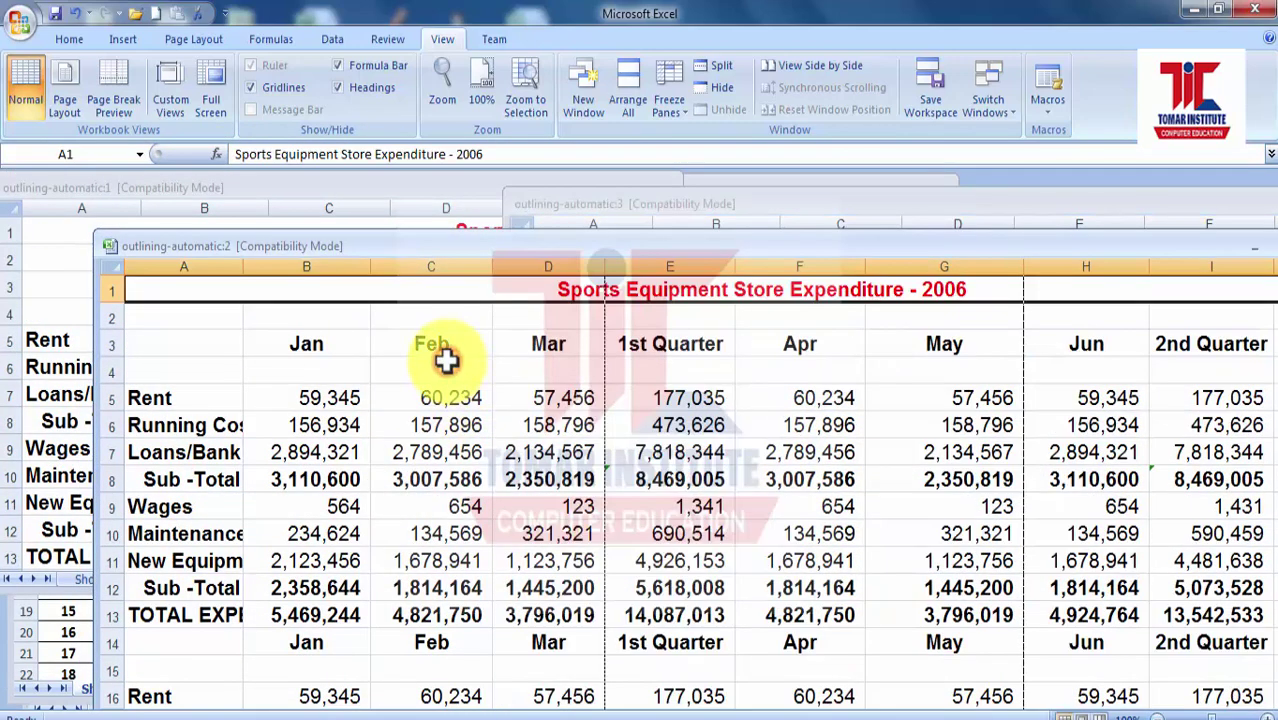
{"action": "left_click_drag", "start_coordinate": [648, 245], "coordinate": [1037, 418]}
{"action": "left_click_drag", "start_coordinate": [707, 212], "coordinate": [454, 288]}
{"action": "left_click_drag", "start_coordinate": [578, 321], "coordinate": [685, 334]}
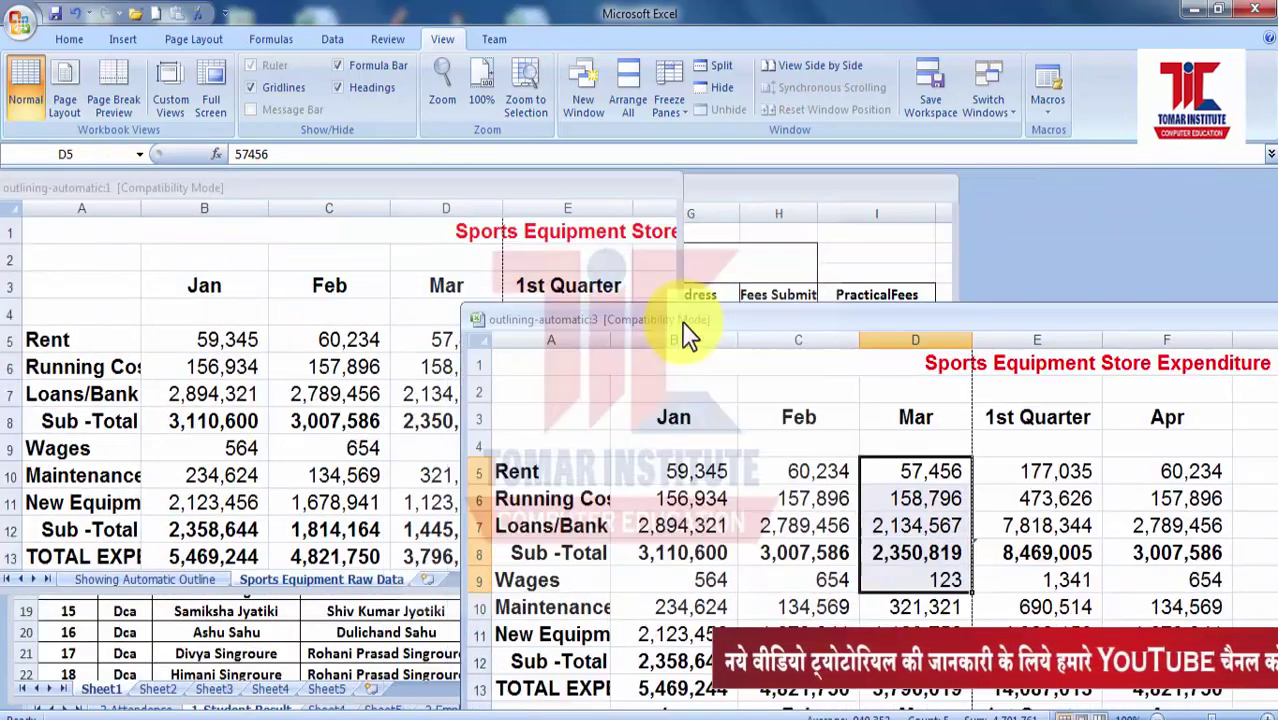
- Open the Rent label in cell A5 of the third workbook window for editing
{"action": "left_click", "coordinate": [565, 472]}
{"action": "double_click", "coordinate": [565, 472]}
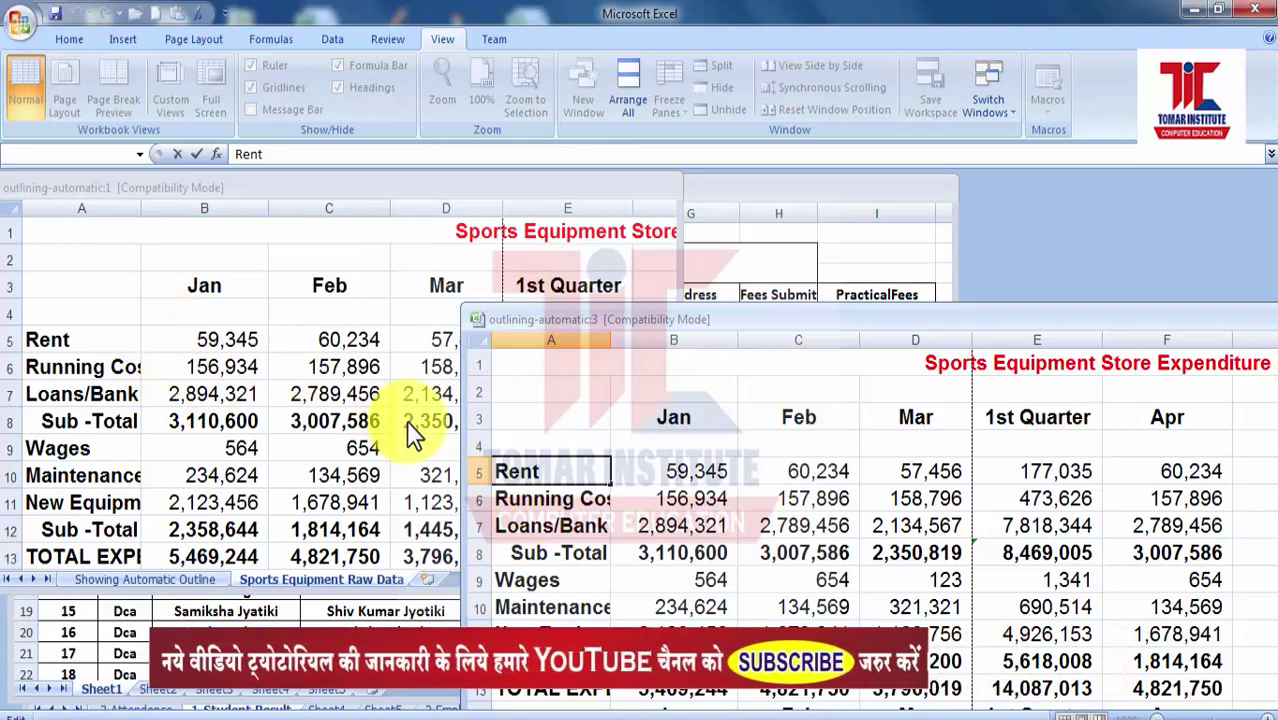
{"action": "scroll", "coordinate": [305, 420], "scroll_direction": "down", "scroll_amount": 2}
{"action": "scroll", "coordinate": [305, 420], "scroll_direction": "up", "scroll_amount": 2}
- Activate the first workbook window and bring its May to Total columns into view
{"action": "left_click", "coordinate": [305, 425]}
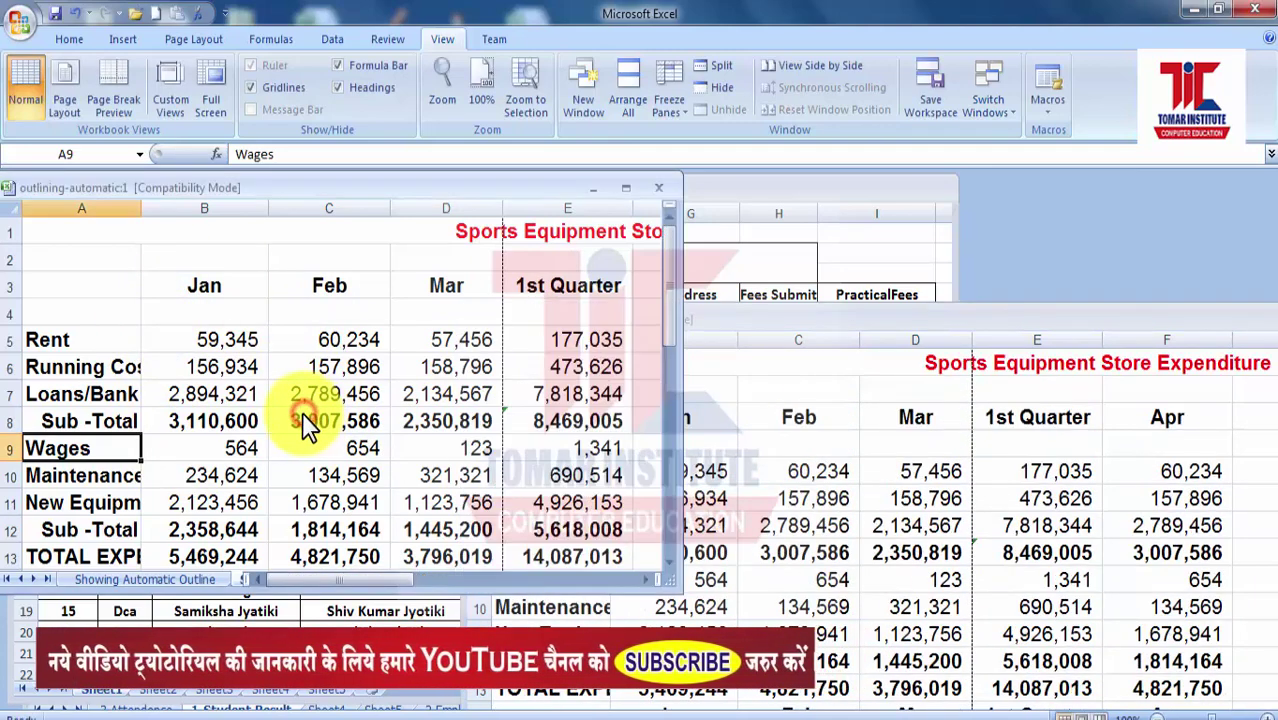
{"action": "scroll", "coordinate": [305, 425], "scroll_direction": "down", "scroll_amount": 4}
{"action": "scroll", "coordinate": [303, 420], "scroll_direction": "up", "scroll_amount": 4}
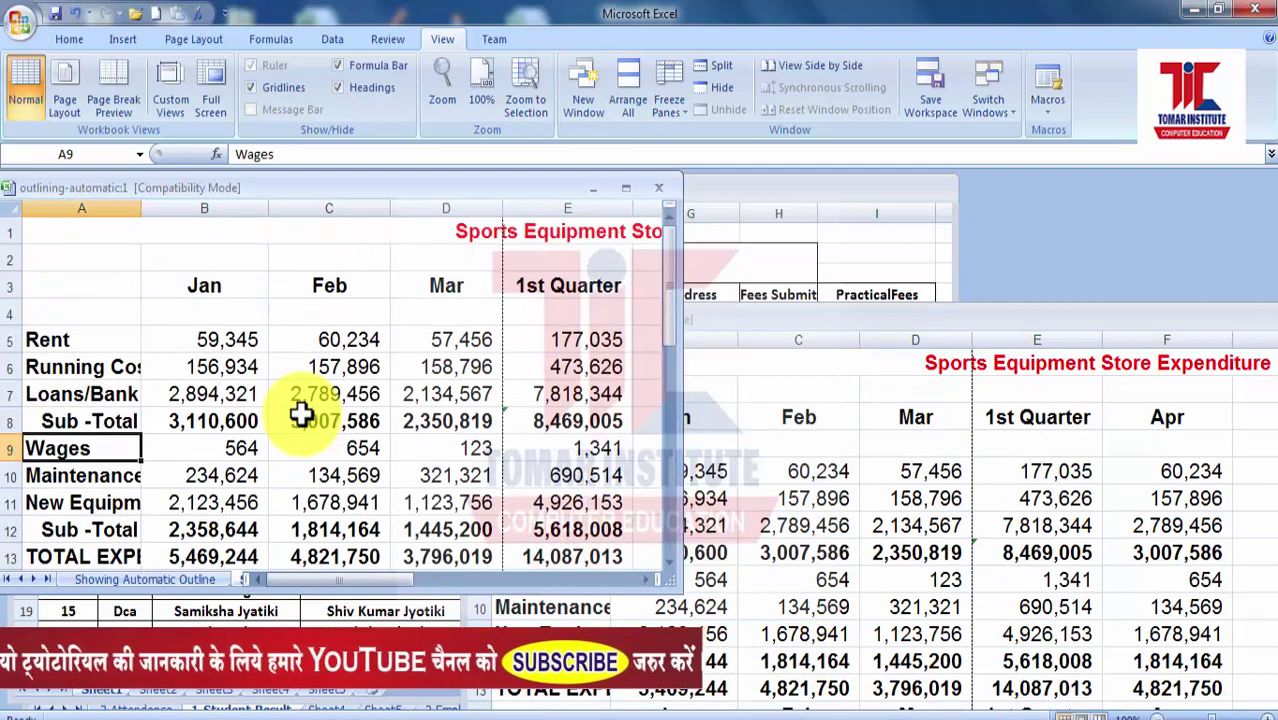
{"action": "left_click_drag", "start_coordinate": [362, 582], "coordinate": [662, 559]}
- Open the January running costs value in cell B6 of the third workbook window for editing
{"action": "left_click", "coordinate": [745, 490]}
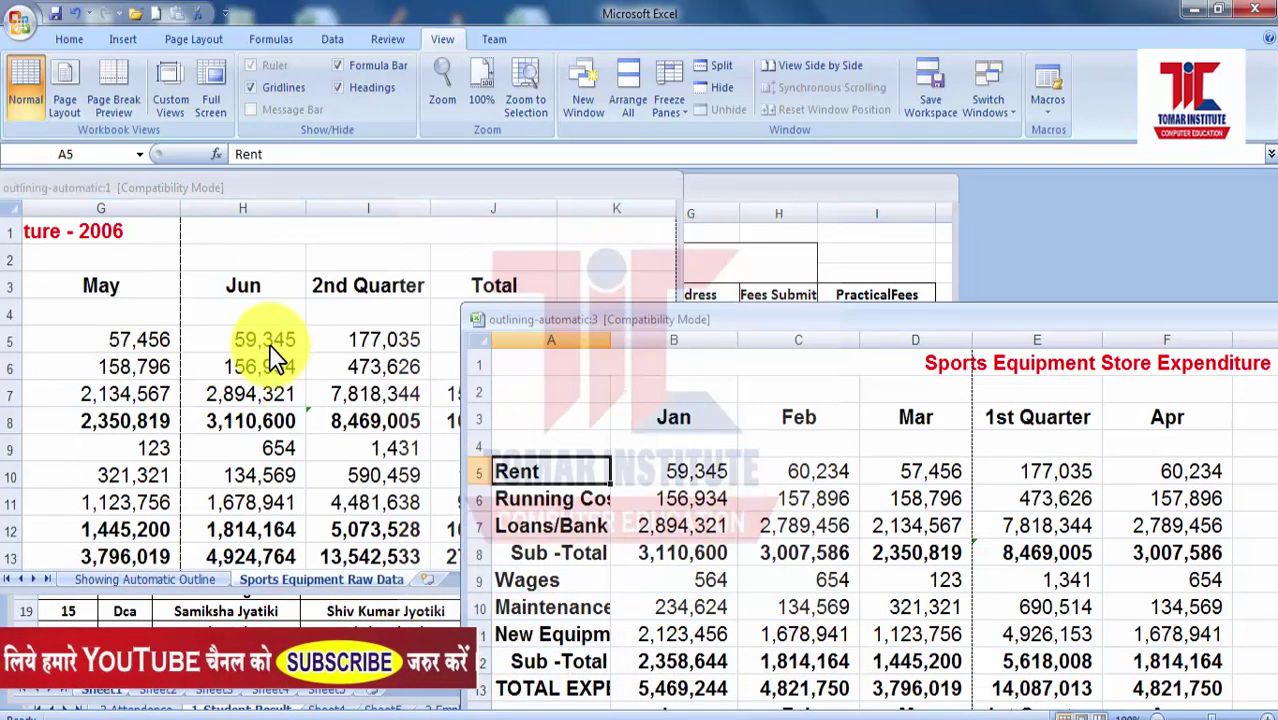
{"action": "left_click", "coordinate": [670, 497]}
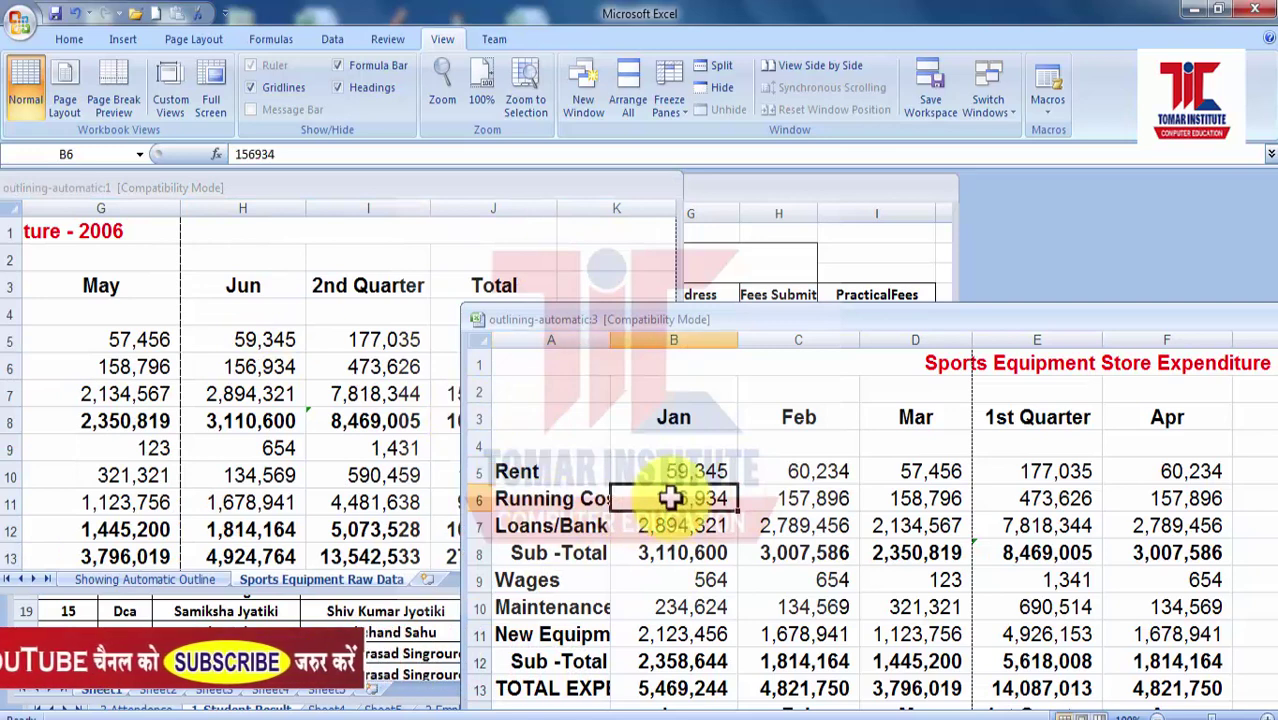
{"action": "double_click", "coordinate": [670, 497]}
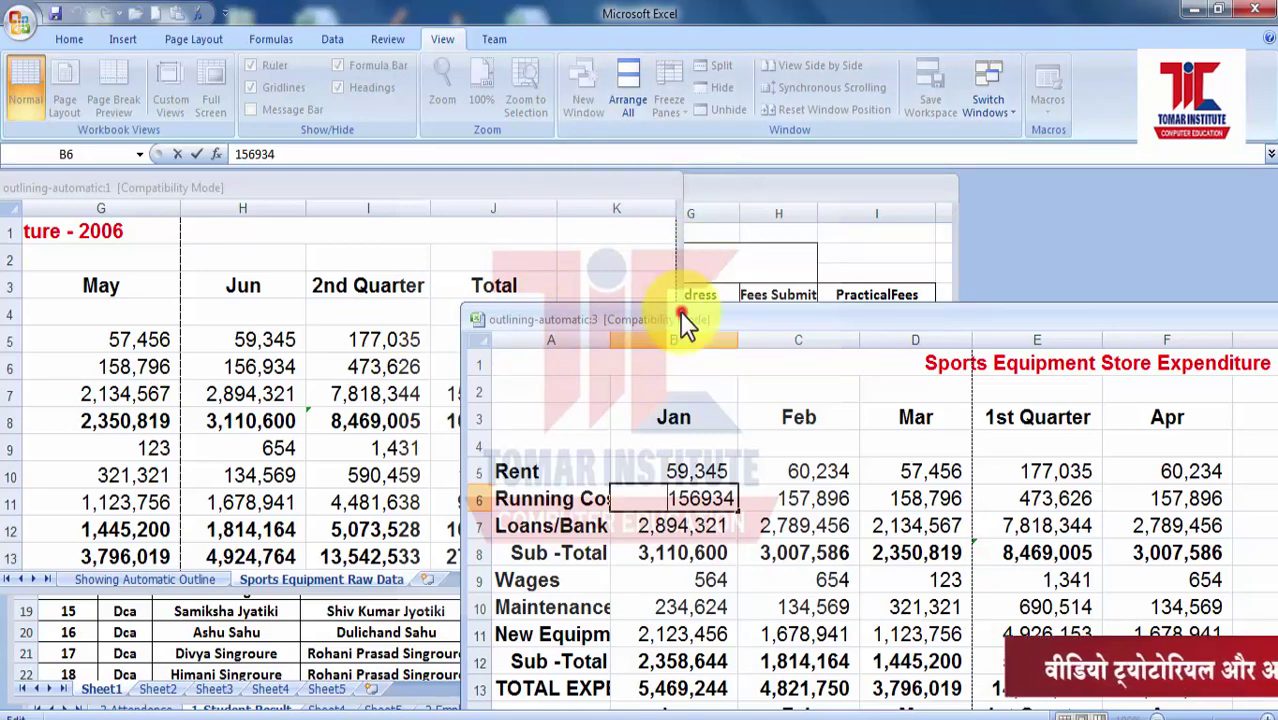
- Spread out the Student Record window and the first and third outlining-automatic windows so they overlap less
{"action": "left_click", "coordinate": [761, 197]}
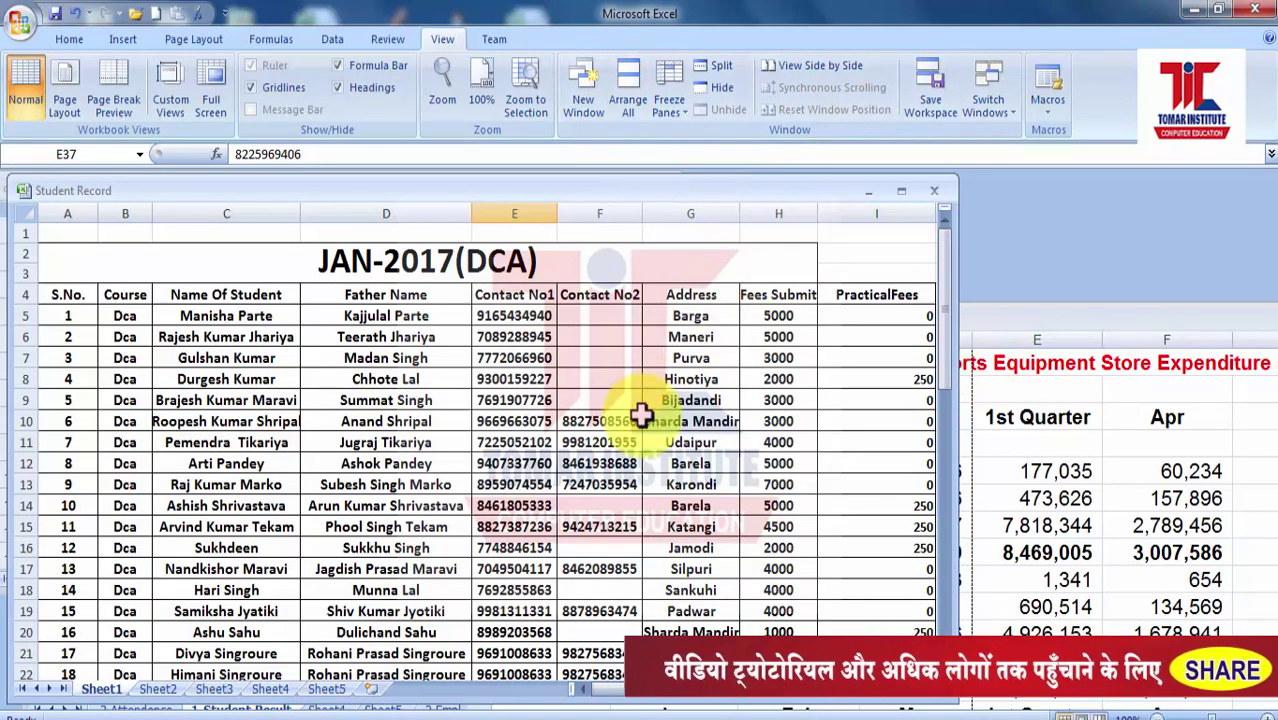
{"action": "left_click_drag", "start_coordinate": [550, 207], "coordinate": [929, 547]}
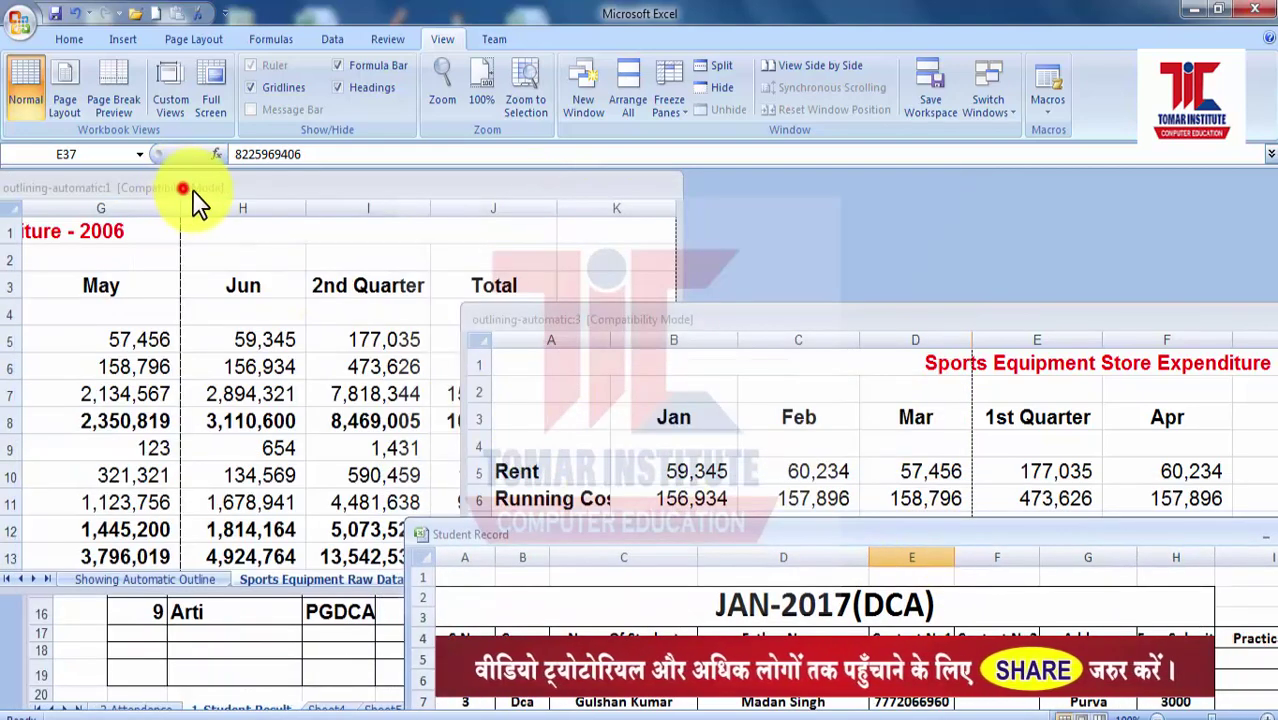
{"action": "left_click_drag", "start_coordinate": [197, 203], "coordinate": [285, 210]}
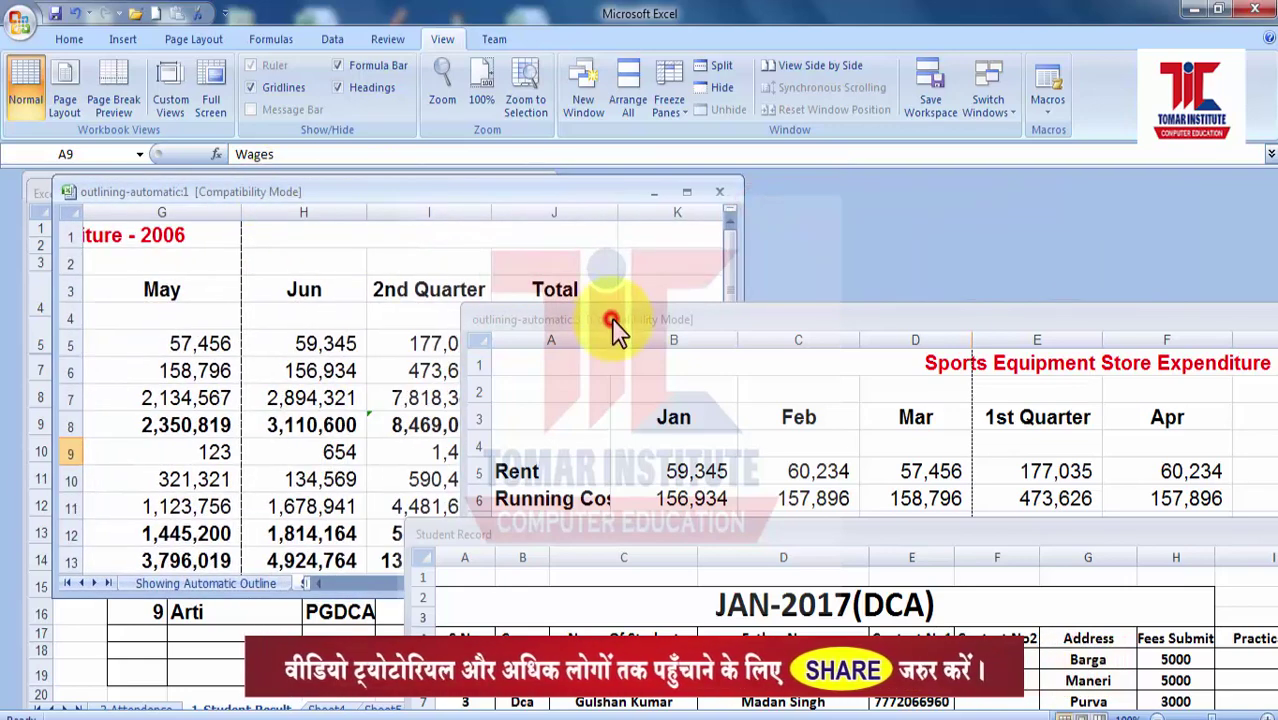
{"action": "left_click_drag", "start_coordinate": [613, 330], "coordinate": [746, 180]}
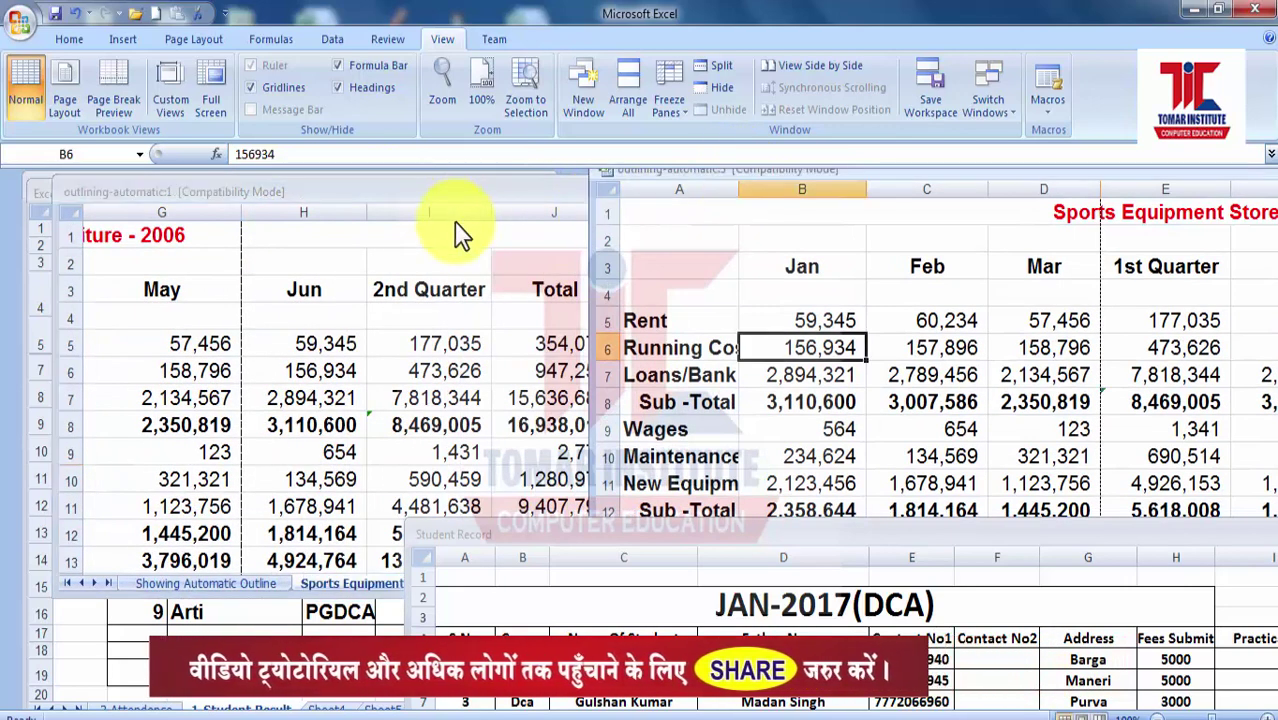
- Arrange all open windows as tiles and browse the first outlining-automatic window down to row 23
{"action": "left_click", "coordinate": [632, 111]}
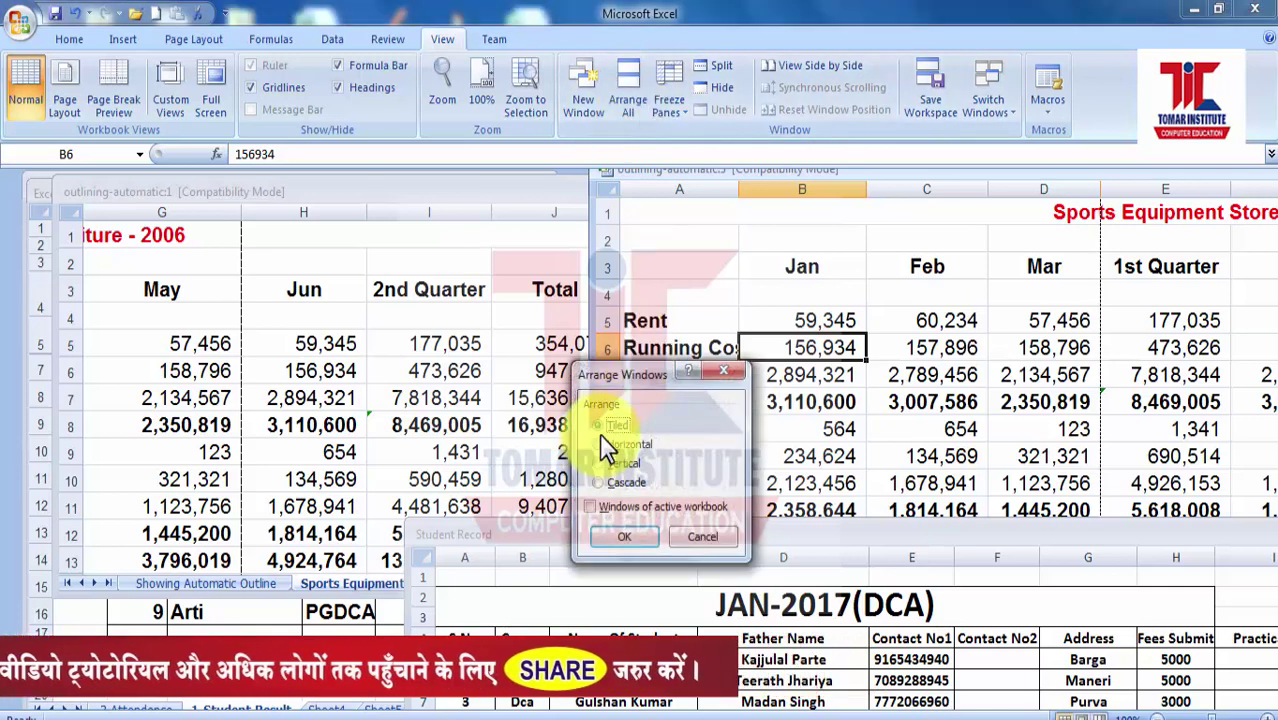
{"action": "left_click", "coordinate": [618, 537]}
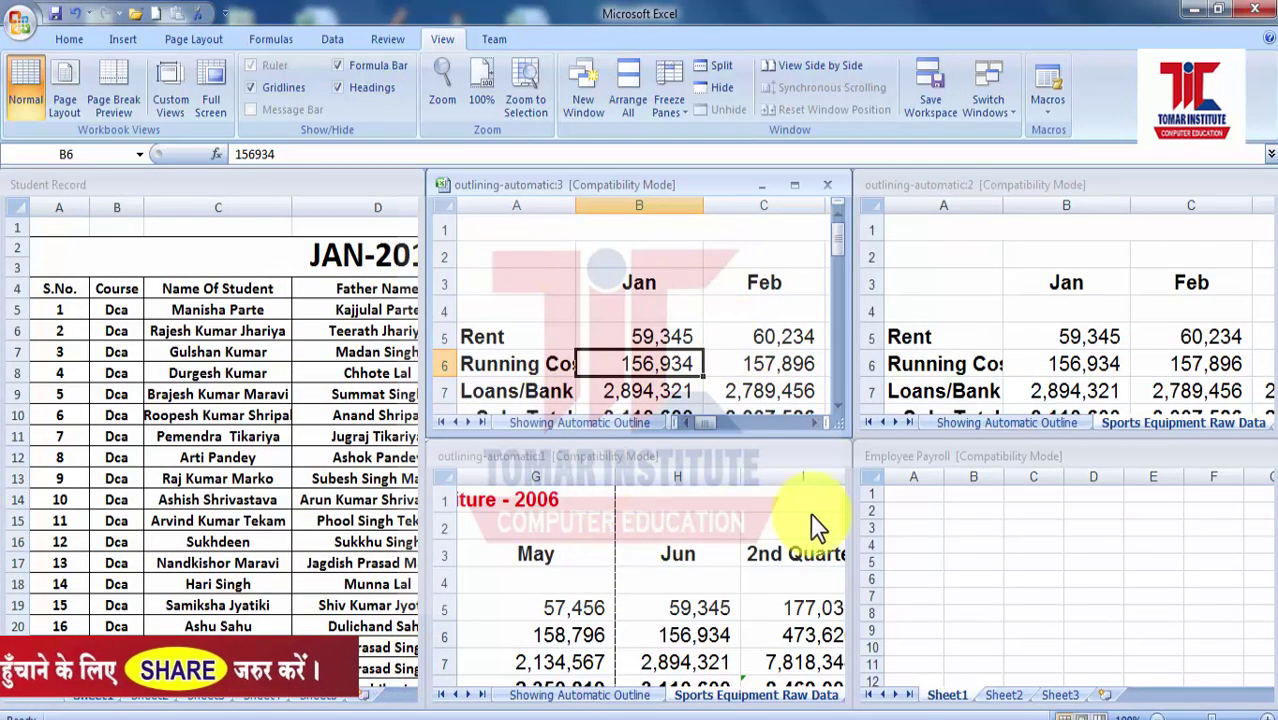
{"action": "left_click", "coordinate": [765, 570]}
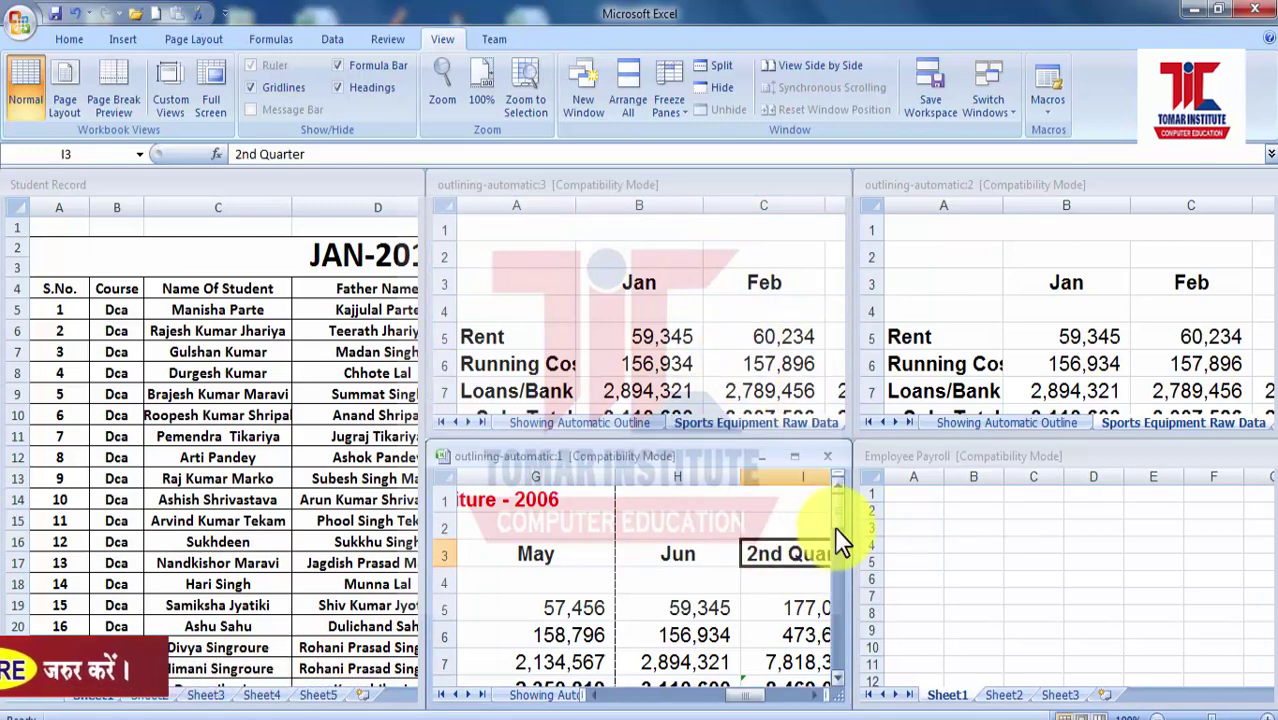
{"action": "left_click_drag", "start_coordinate": [834, 526], "coordinate": [818, 638]}
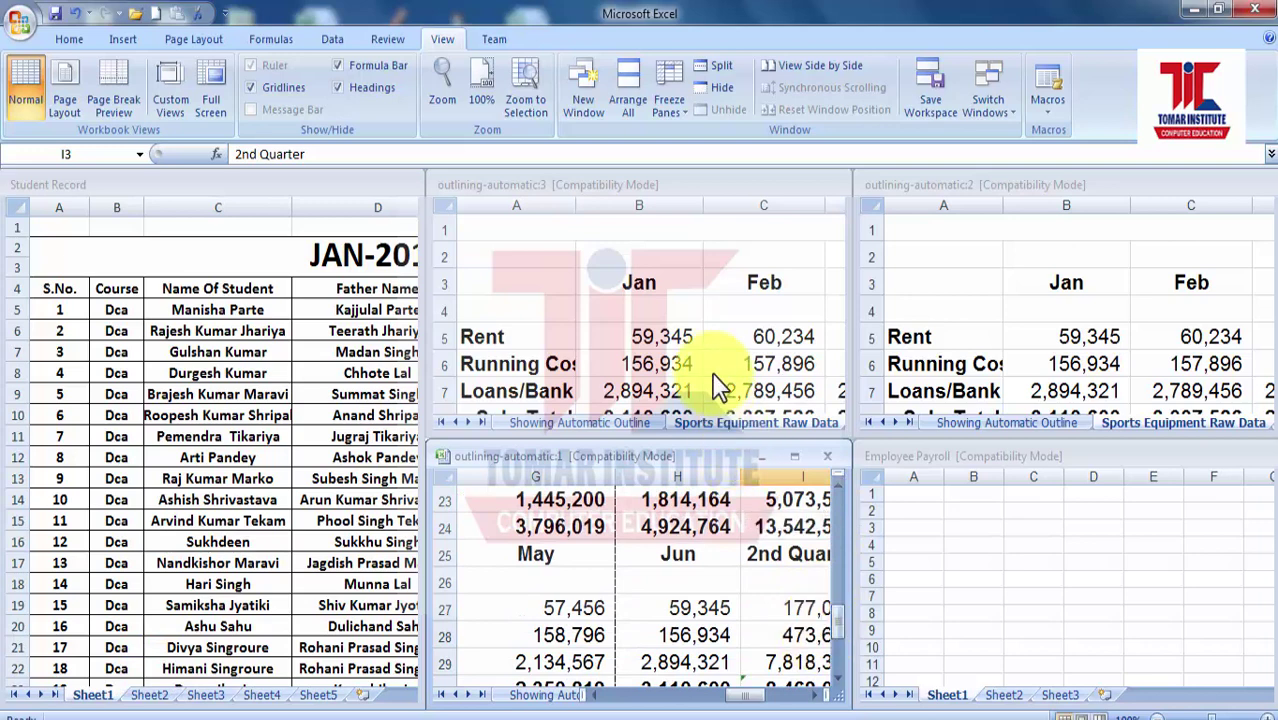
{"action": "left_click", "coordinate": [713, 366]}
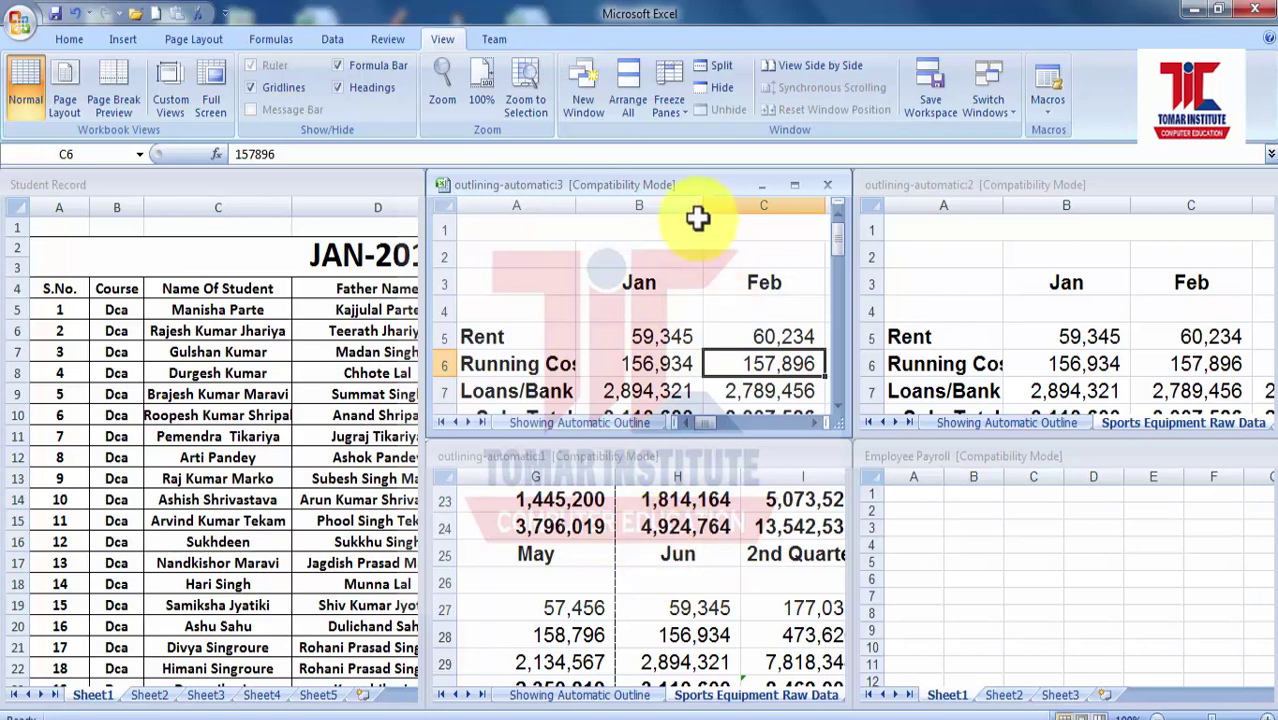
- Arrange all open workbook windows with the Horizontal layout
{"action": "left_click", "coordinate": [622, 104]}
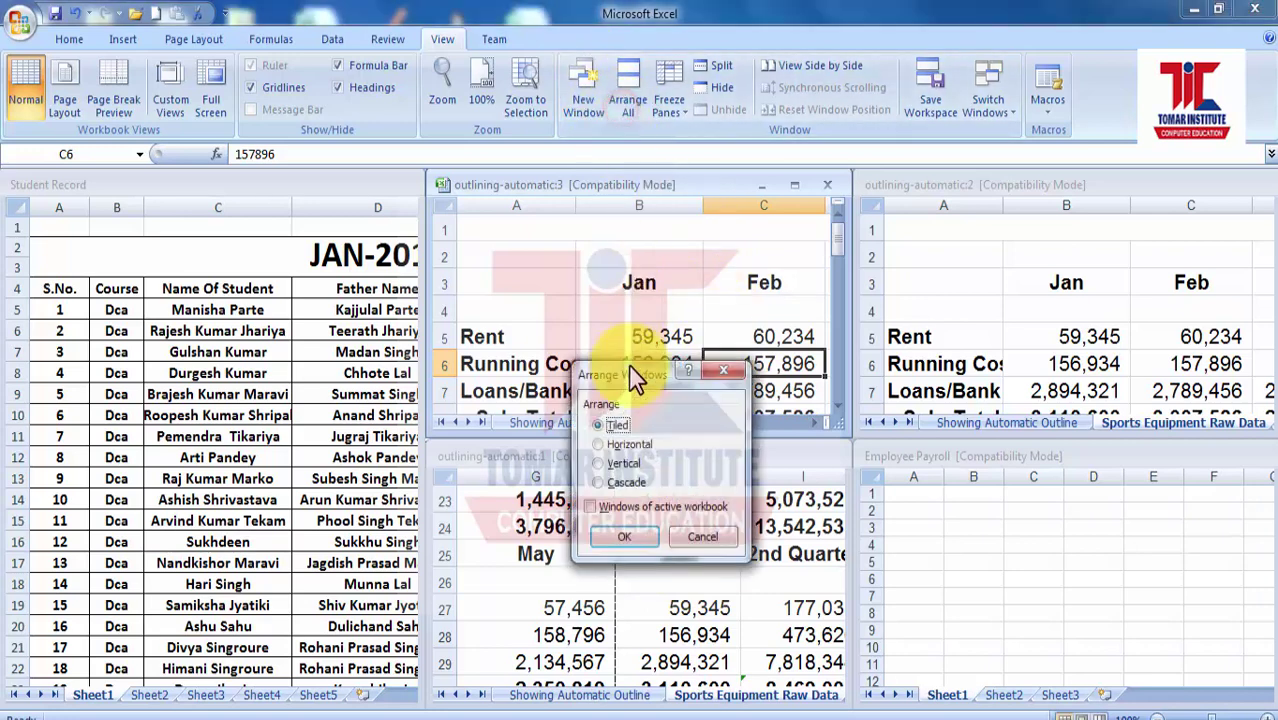
{"action": "left_click", "coordinate": [597, 444]}
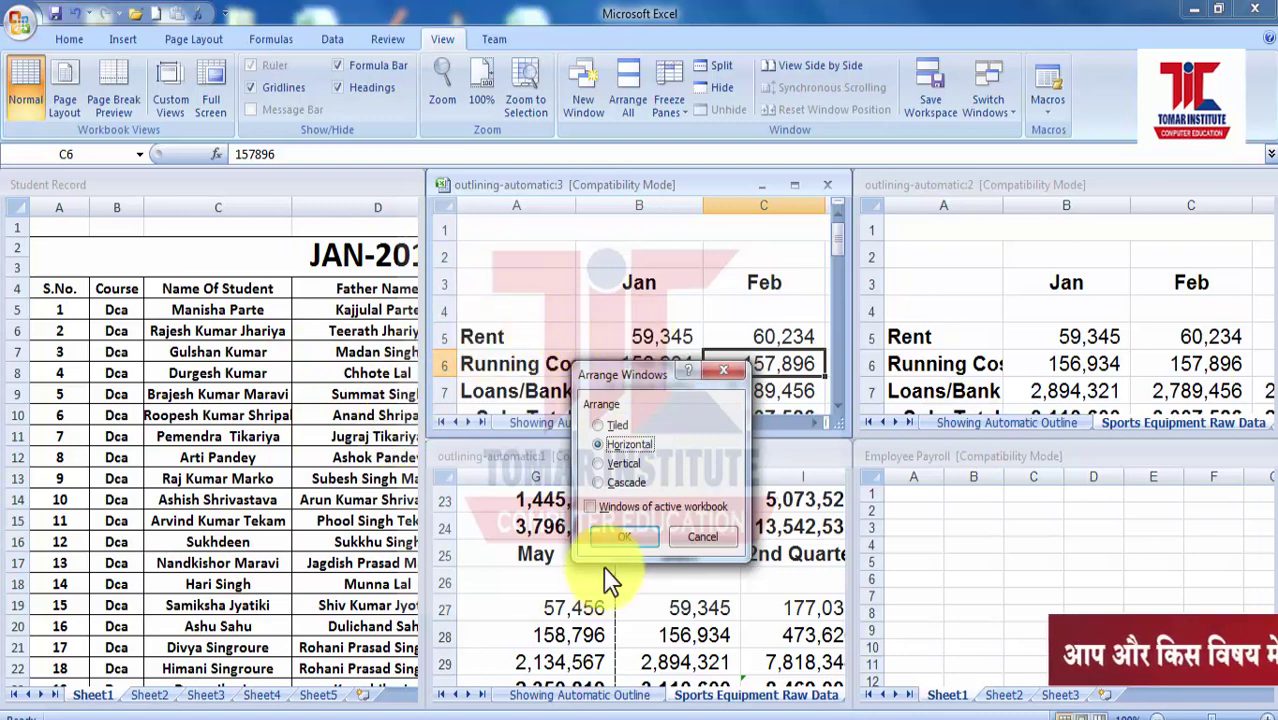
{"action": "left_click", "coordinate": [615, 534]}
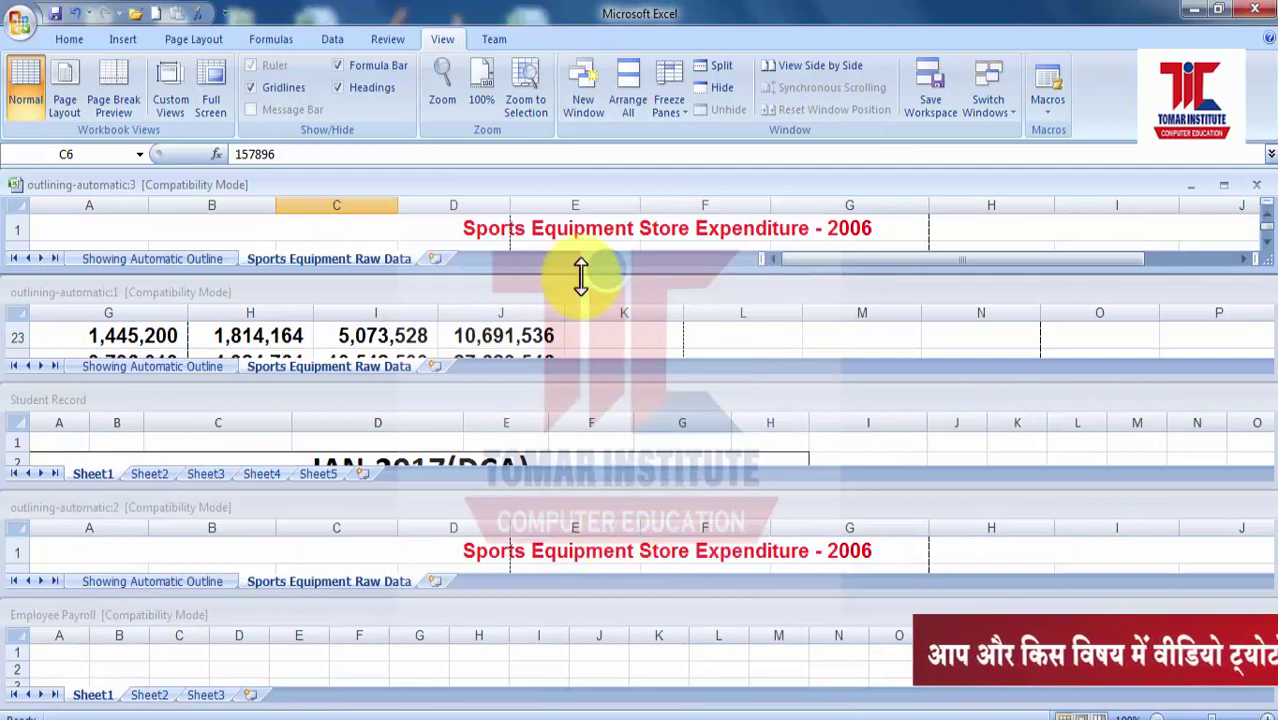
- Enlarge the outlining-automatic:1 window downward to show rows 23 to 25, and close that window
{"action": "mouse_move", "coordinate": [563, 272]}
{"action": "left_mouse_down"}
{"action": "mouse_move", "coordinate": [536, 399]}
{"action": "mouse_move", "coordinate": [548, 285]}
{"action": "left_mouse_up"}
{"action": "left_click", "coordinate": [548, 285]}
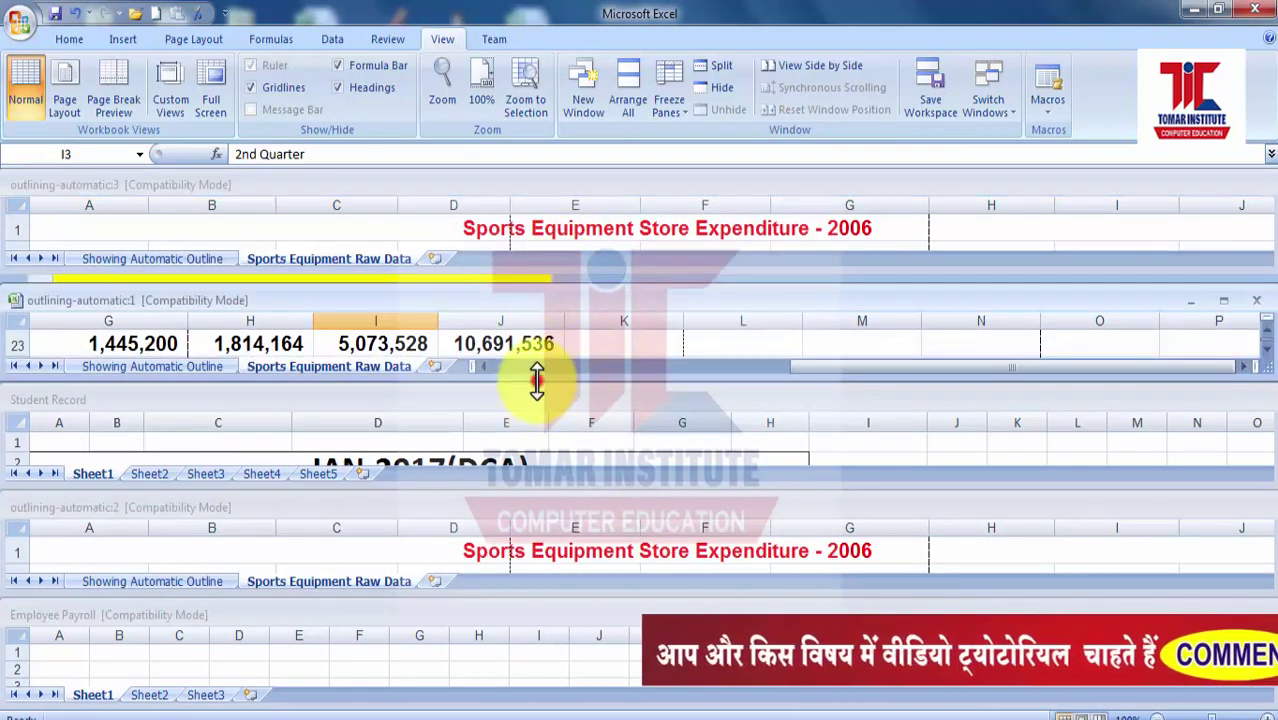
{"action": "left_click_drag", "start_coordinate": [536, 378], "coordinate": [531, 428]}
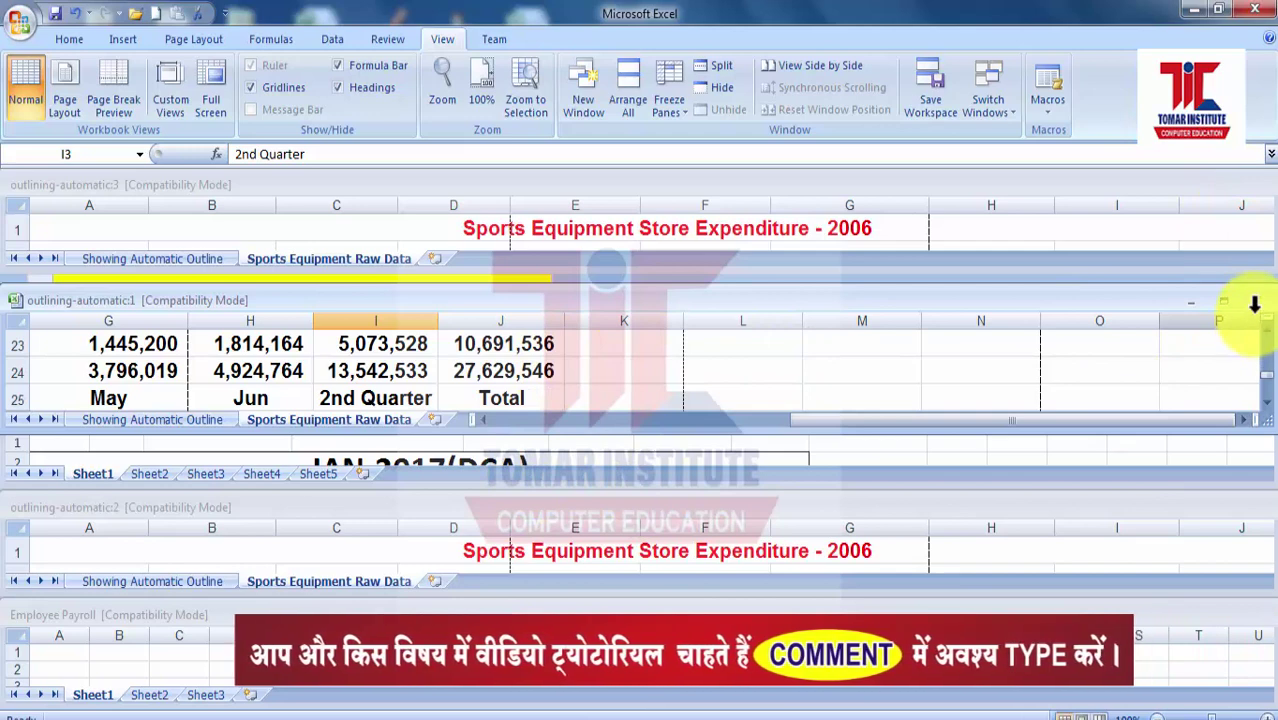
{"action": "left_click", "coordinate": [1256, 300]}
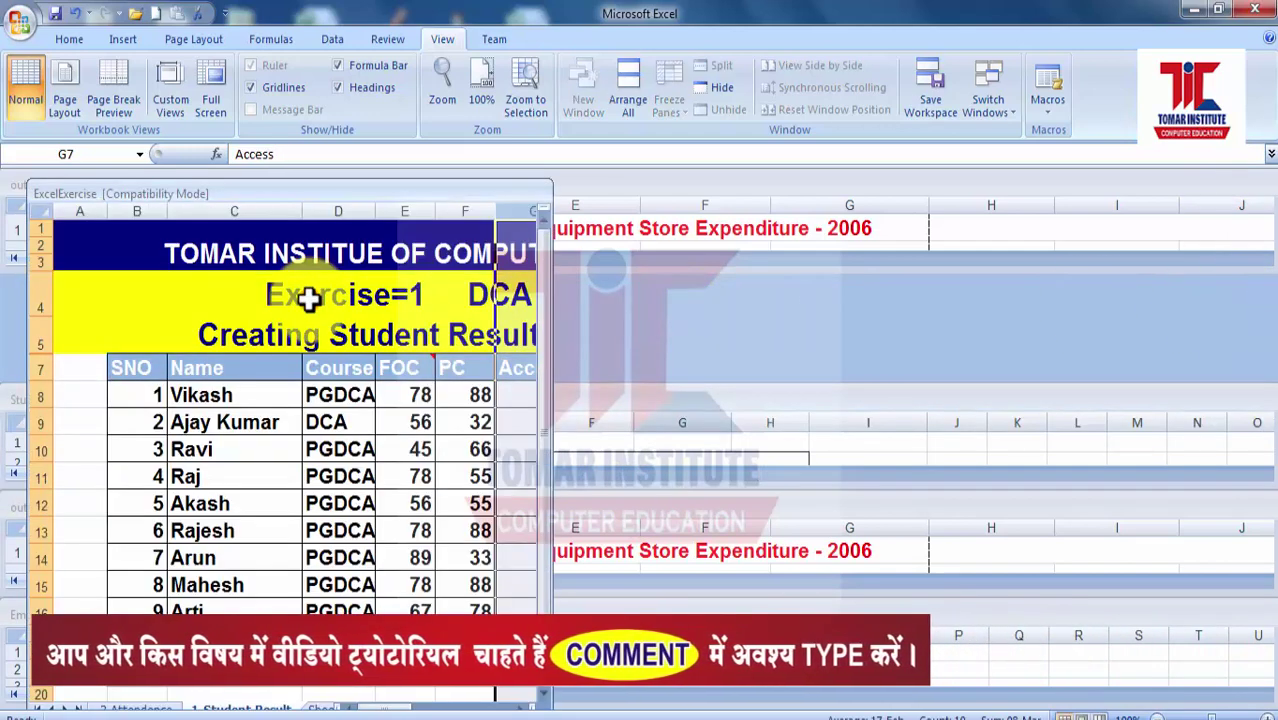
{"action": "right_click", "coordinate": [415, 195]}
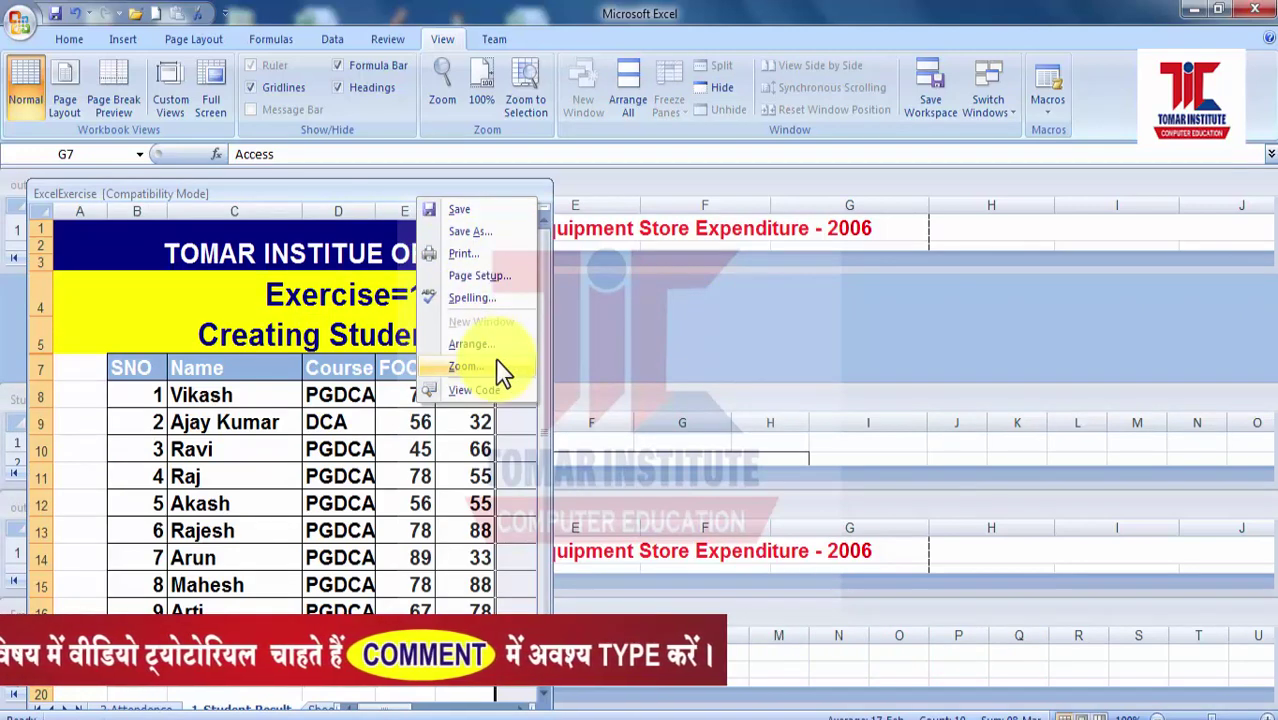
{"action": "left_click", "coordinate": [355, 188]}
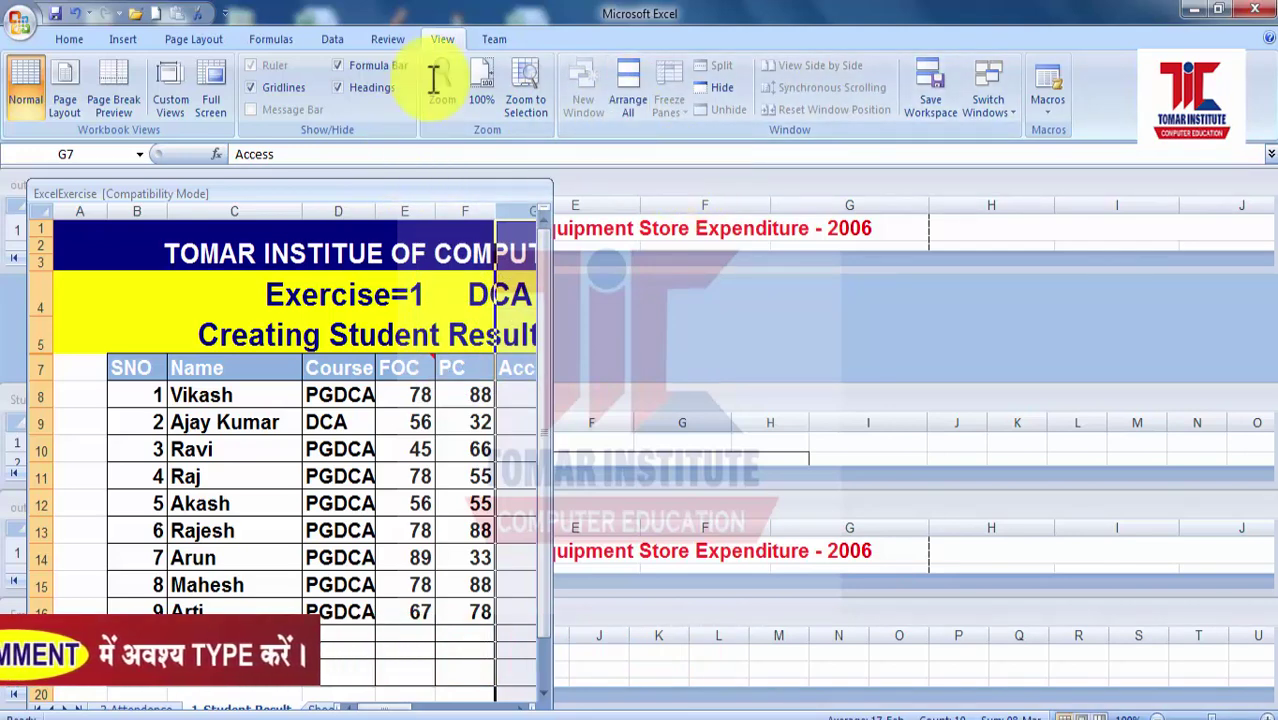
- Remove the structure and windows protection from the ExcelExercise workbook by entering its password
{"action": "left_click", "coordinate": [388, 39]}
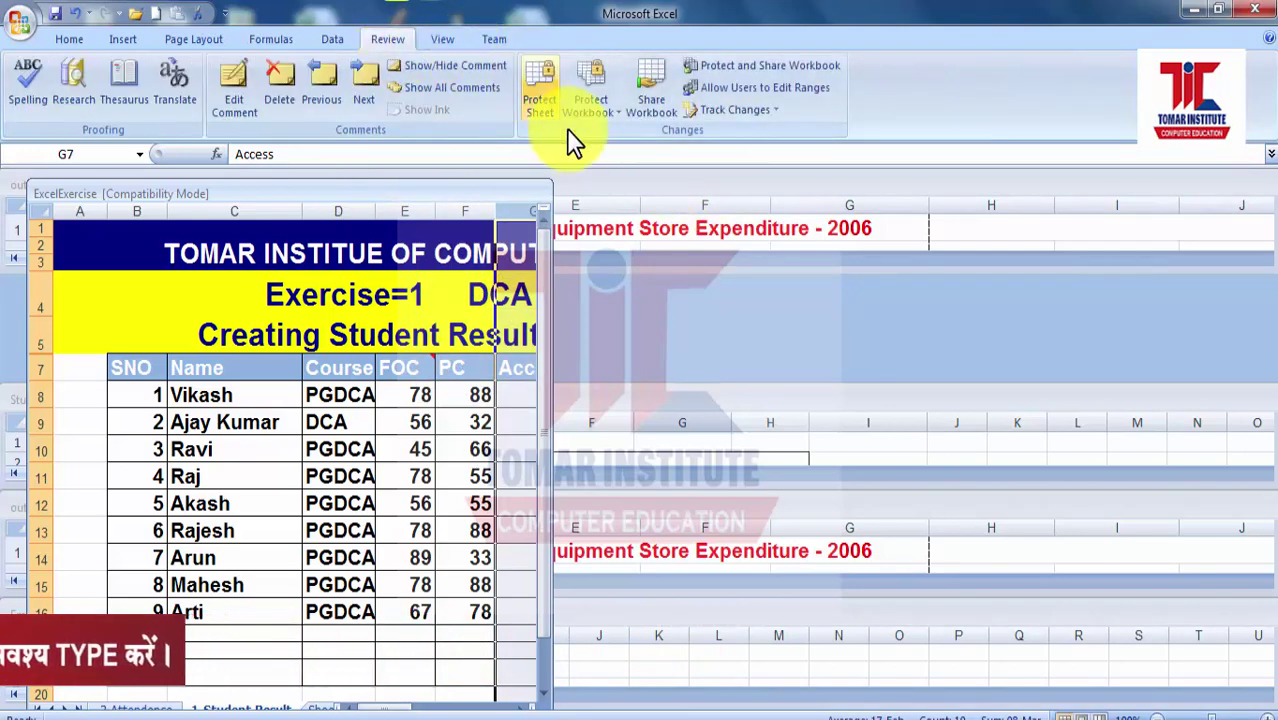
{"action": "left_click", "coordinate": [590, 108]}
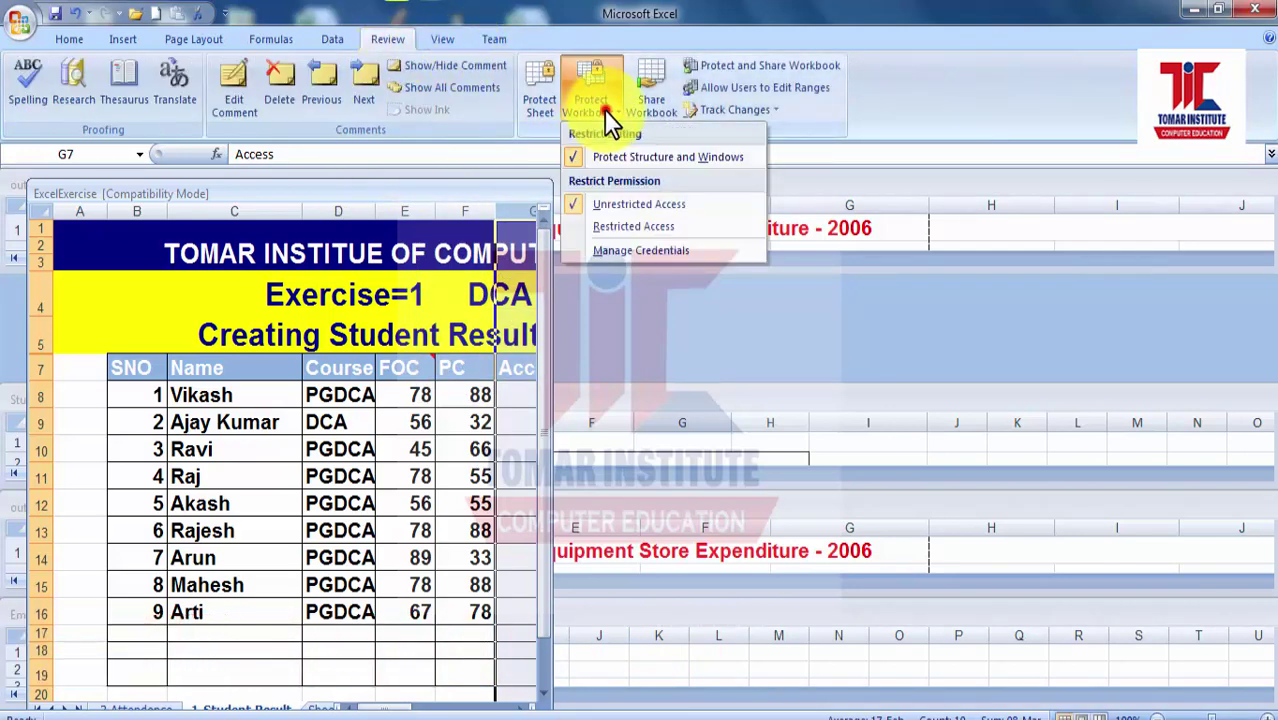
{"action": "left_click", "coordinate": [609, 160]}
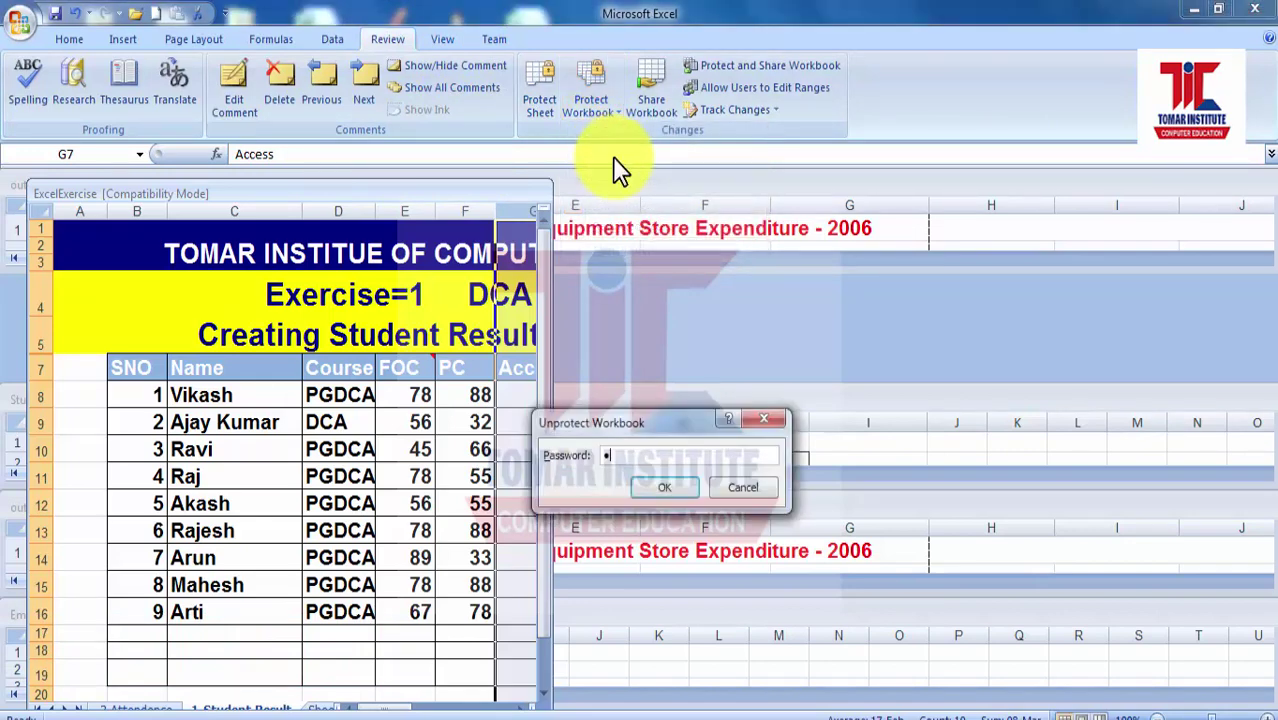
{"action": "left_click", "coordinate": [658, 490]}
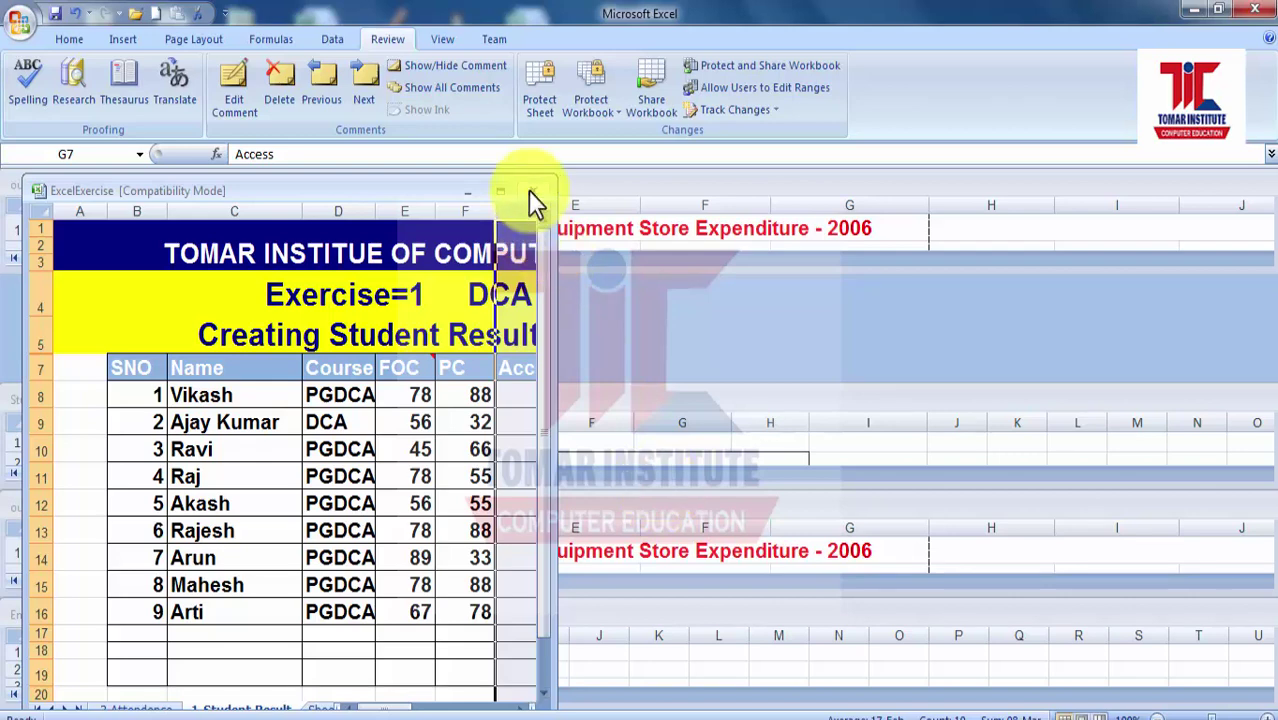
- Close the ExcelExercise window and the Student Record window
{"action": "left_click", "coordinate": [530, 192]}
{"action": "left_click", "coordinate": [643, 426]}
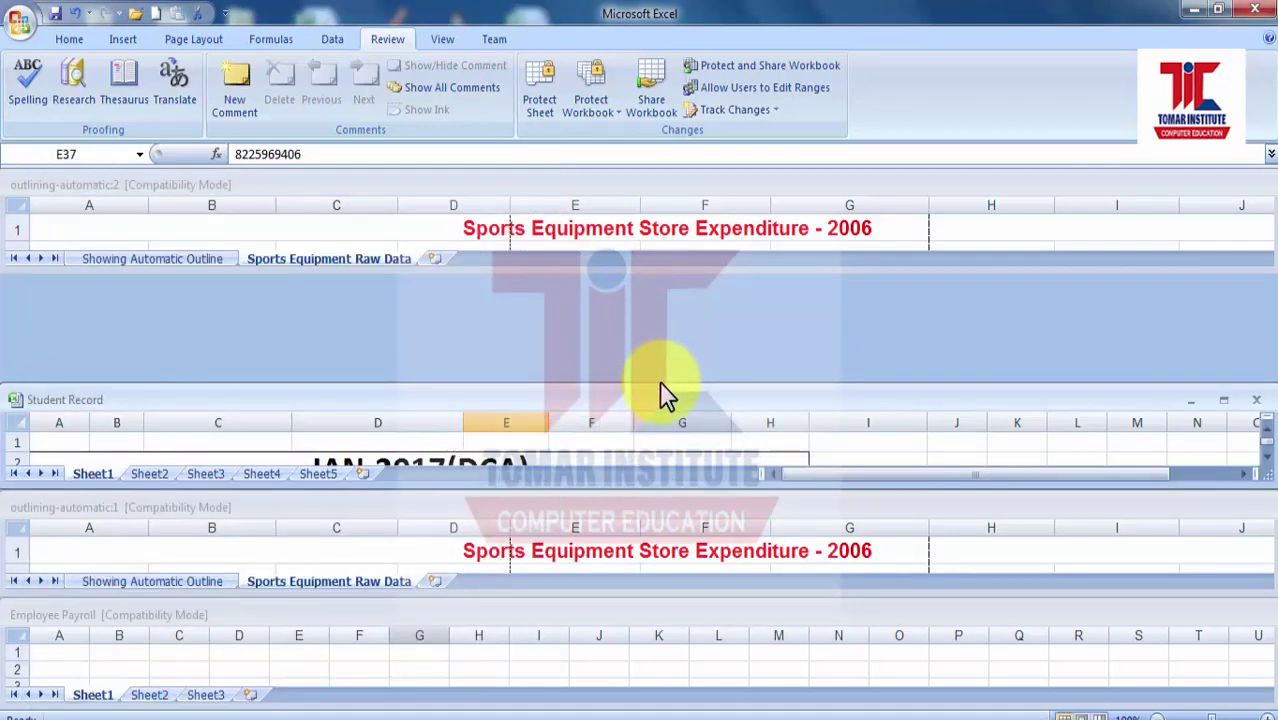
{"action": "left_click_drag", "start_coordinate": [660, 380], "coordinate": [652, 348]}
{"action": "left_click", "coordinate": [1255, 368]}
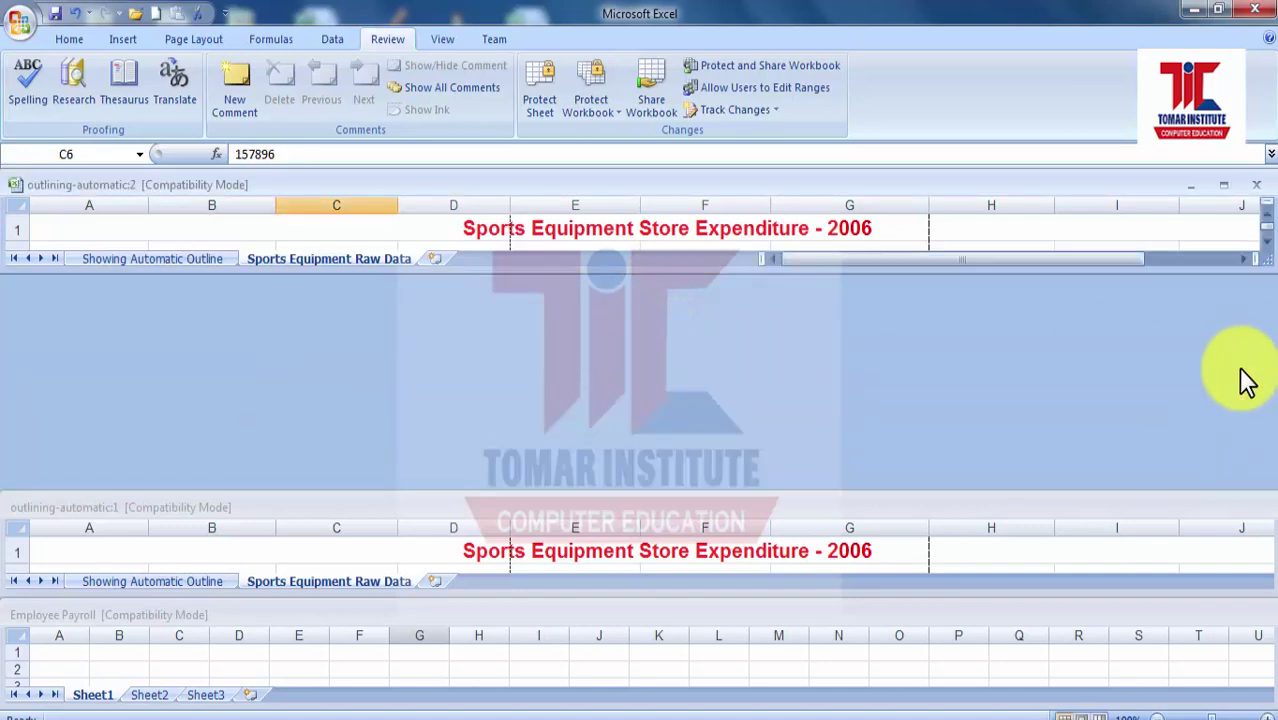
- Enlarge the outlining-automatic:2 and outlining-automatic:1 windows to fill the free space, and shrink the Employee Payroll window from its upper edge
{"action": "left_click_drag", "start_coordinate": [750, 271], "coordinate": [736, 420]}
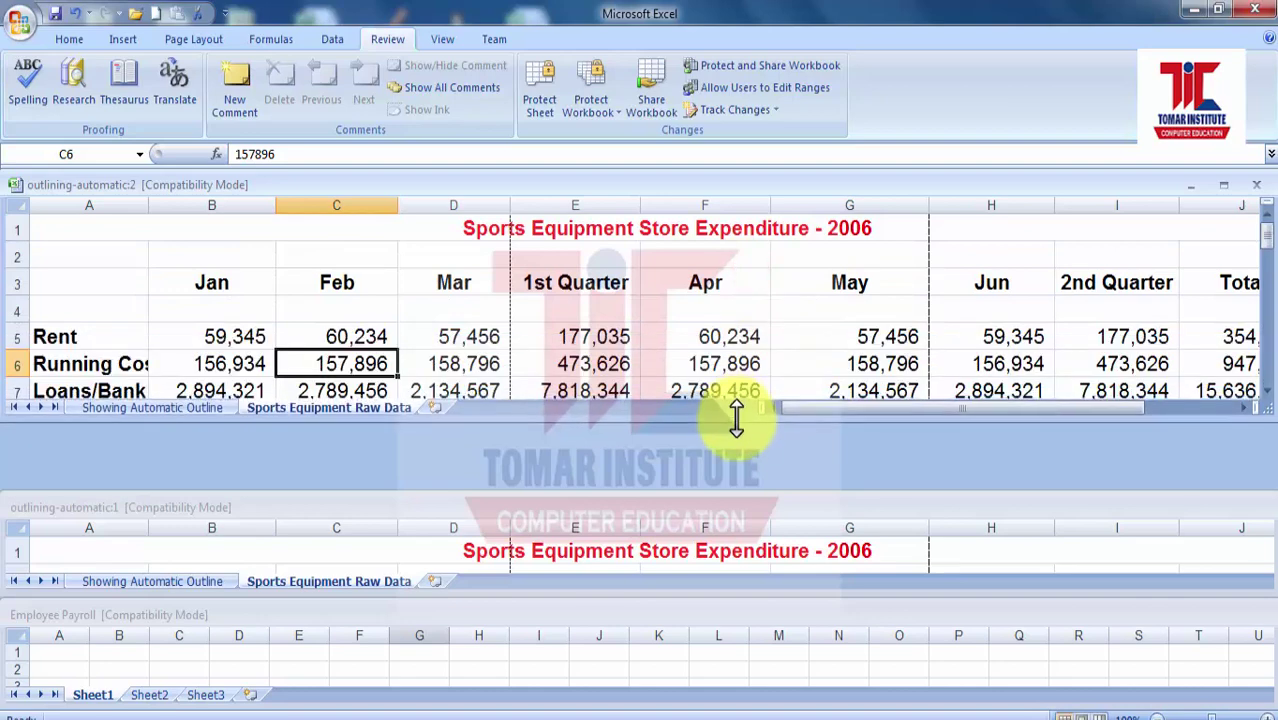
{"action": "left_click_drag", "start_coordinate": [680, 488], "coordinate": [690, 420]}
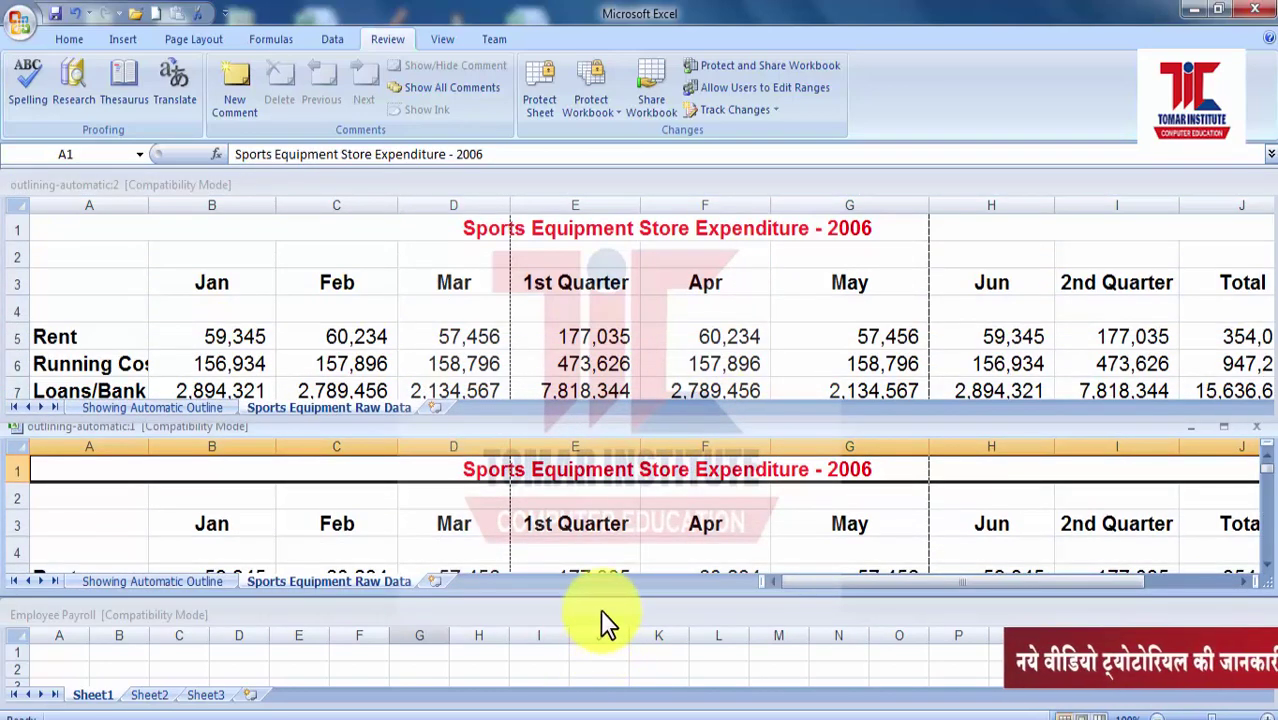
{"action": "left_click_drag", "start_coordinate": [598, 598], "coordinate": [582, 640]}
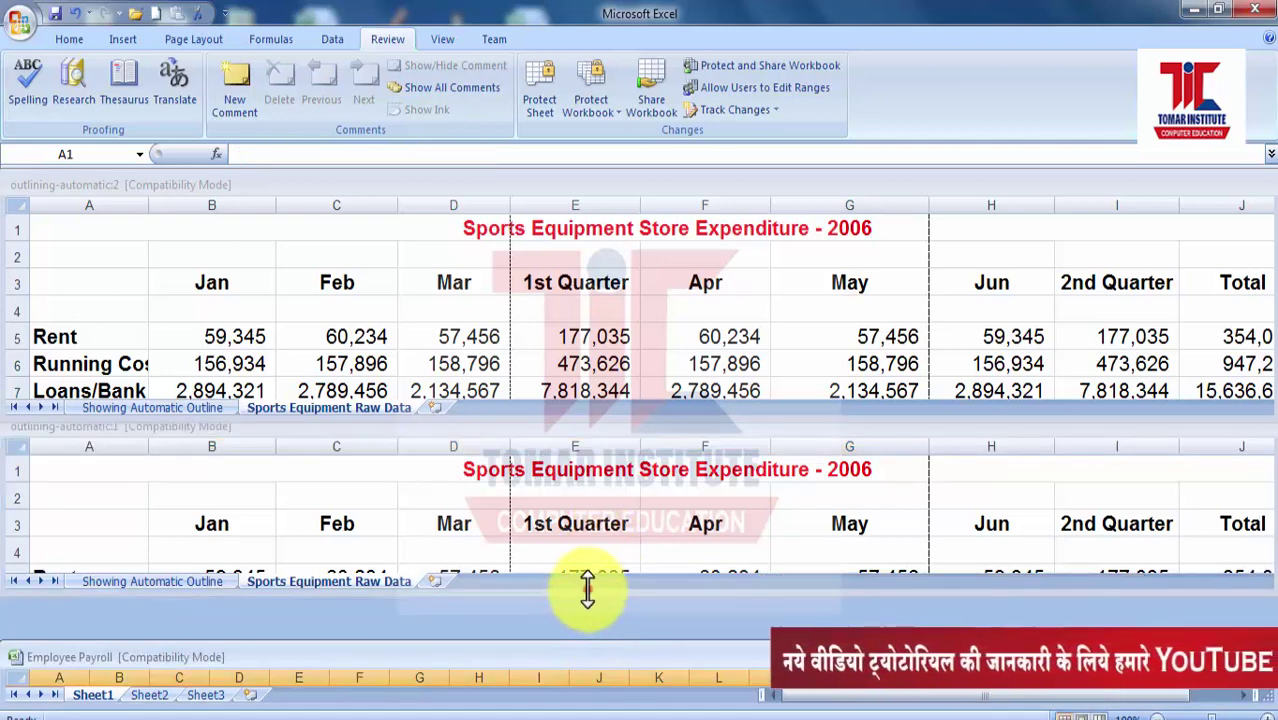
{"action": "left_click_drag", "start_coordinate": [585, 585], "coordinate": [585, 640]}
- Examine the 1st Quarter column of the outlining-automatic:2 window down to row 14 and return to the top of the sheet
{"action": "left_click", "coordinate": [608, 368]}
{"action": "left_click", "coordinate": [608, 367]}
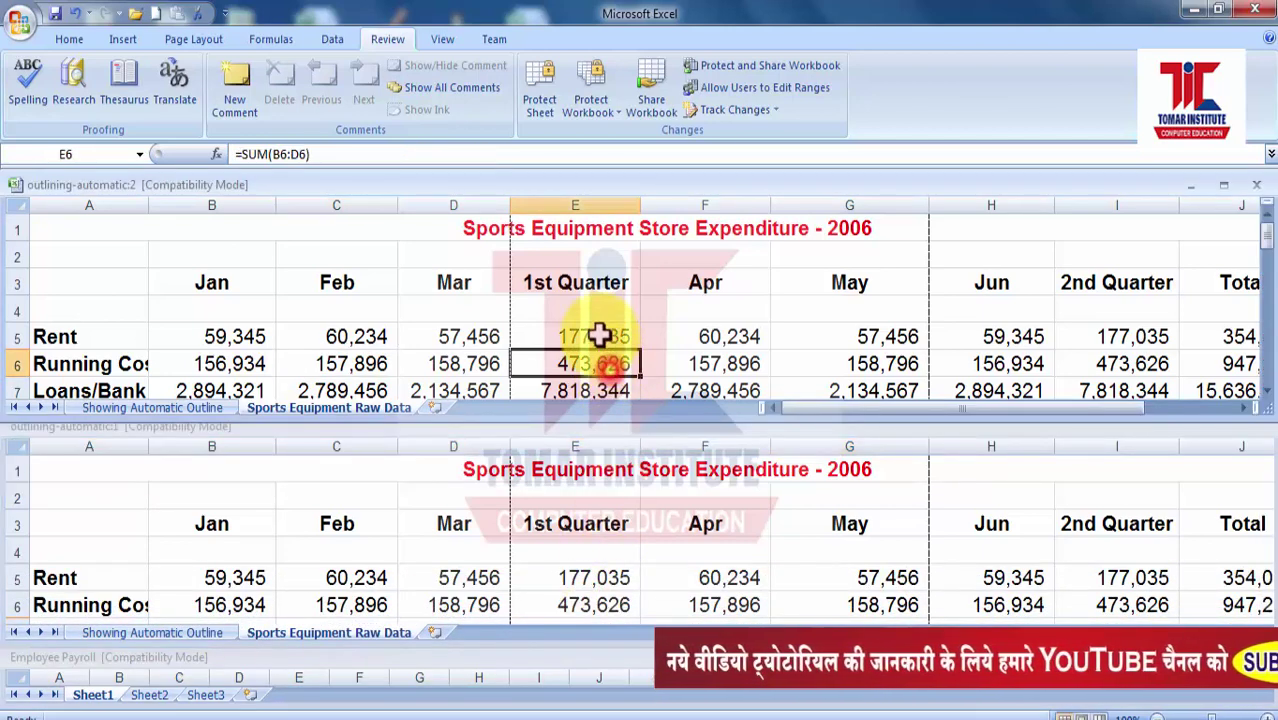
{"action": "double_click", "coordinate": [599, 375]}
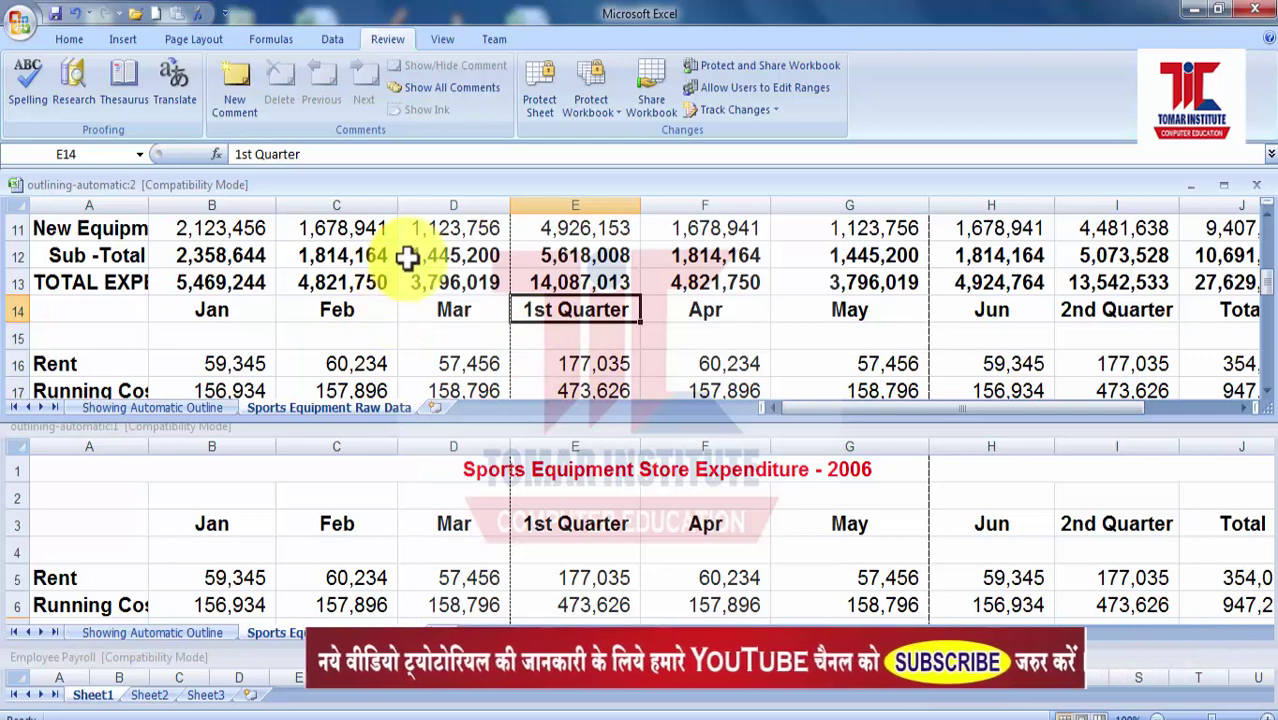
{"action": "scroll", "coordinate": [407, 255], "scroll_direction": "up", "scroll_amount": 4}
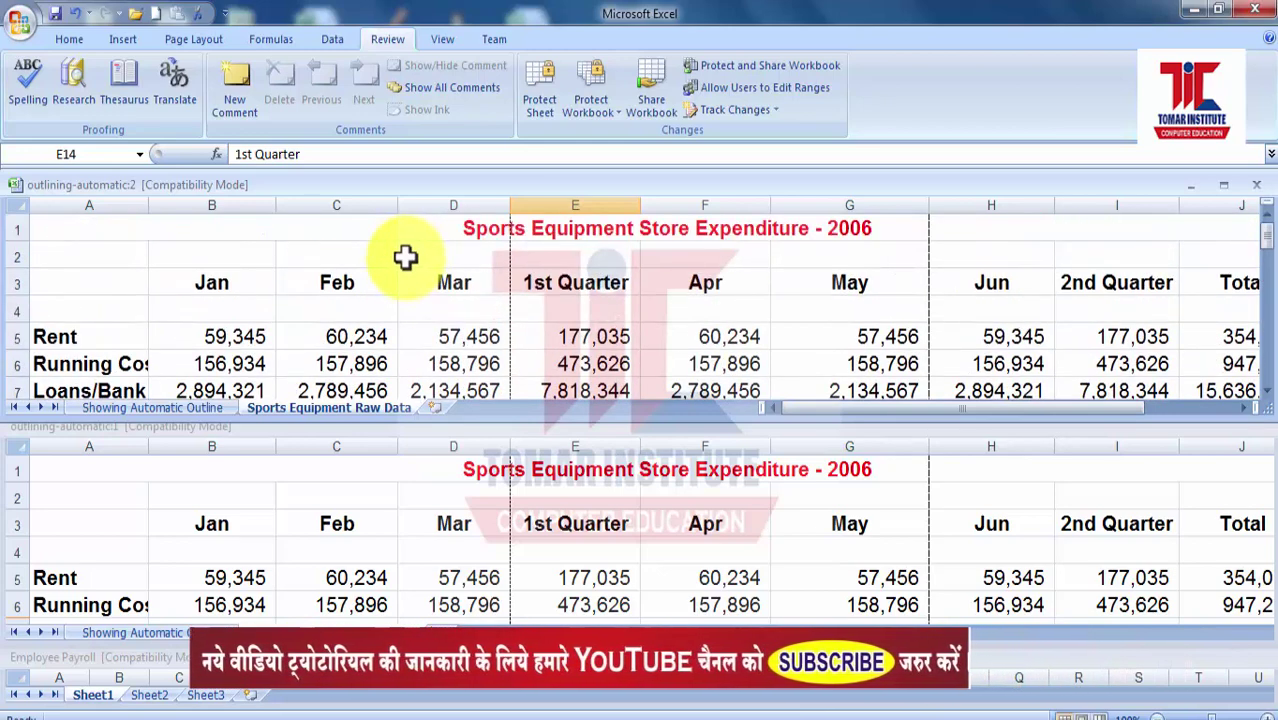
{"action": "left_click_drag", "start_coordinate": [410, 250], "coordinate": [413, 311]}
- Arrange all open windows with the Vertical layout and open the Feb Sub-Total in C19 of outlining-automatic:1 for editing
{"action": "left_click", "coordinate": [210, 510]}
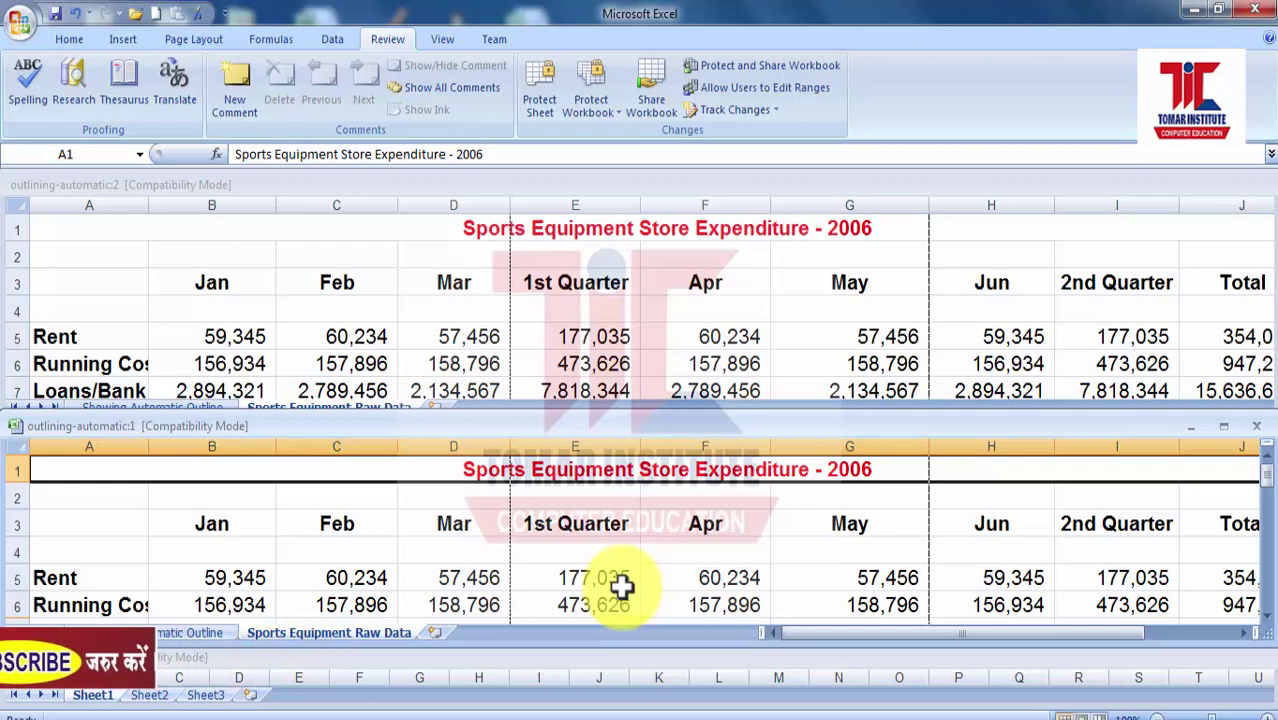
{"action": "left_click", "coordinate": [442, 42]}
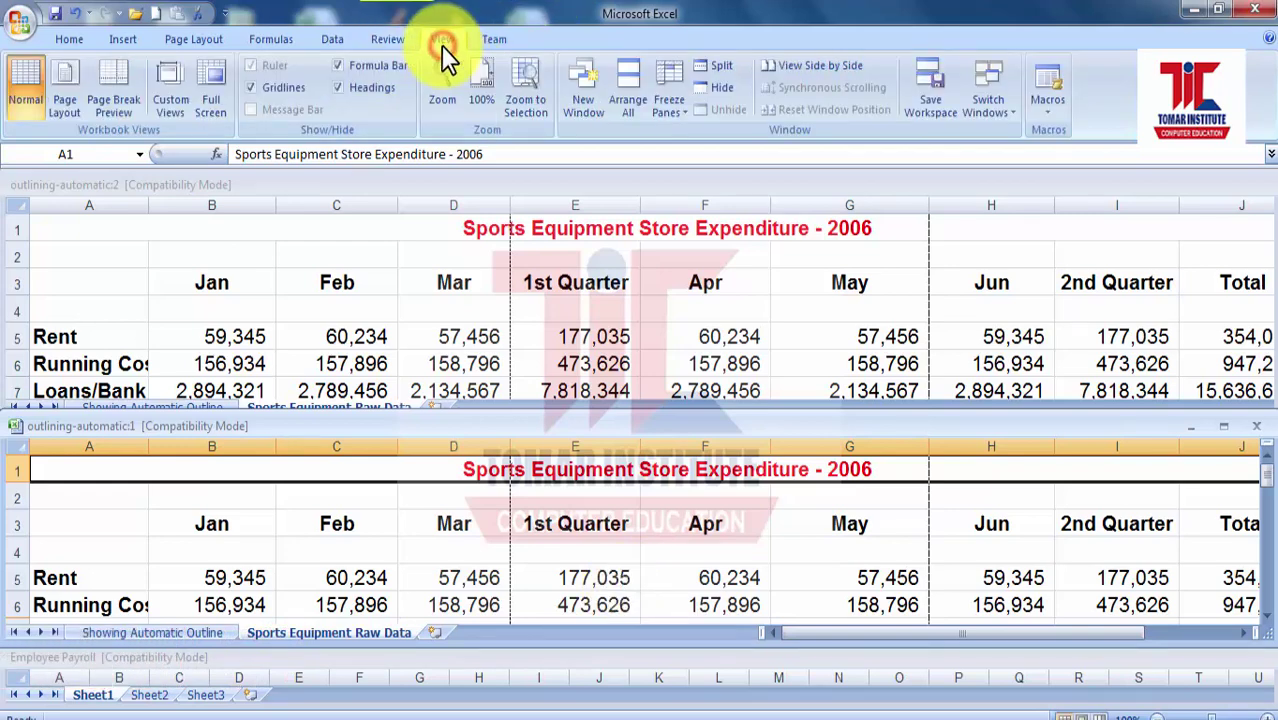
{"action": "left_click", "coordinate": [629, 111]}
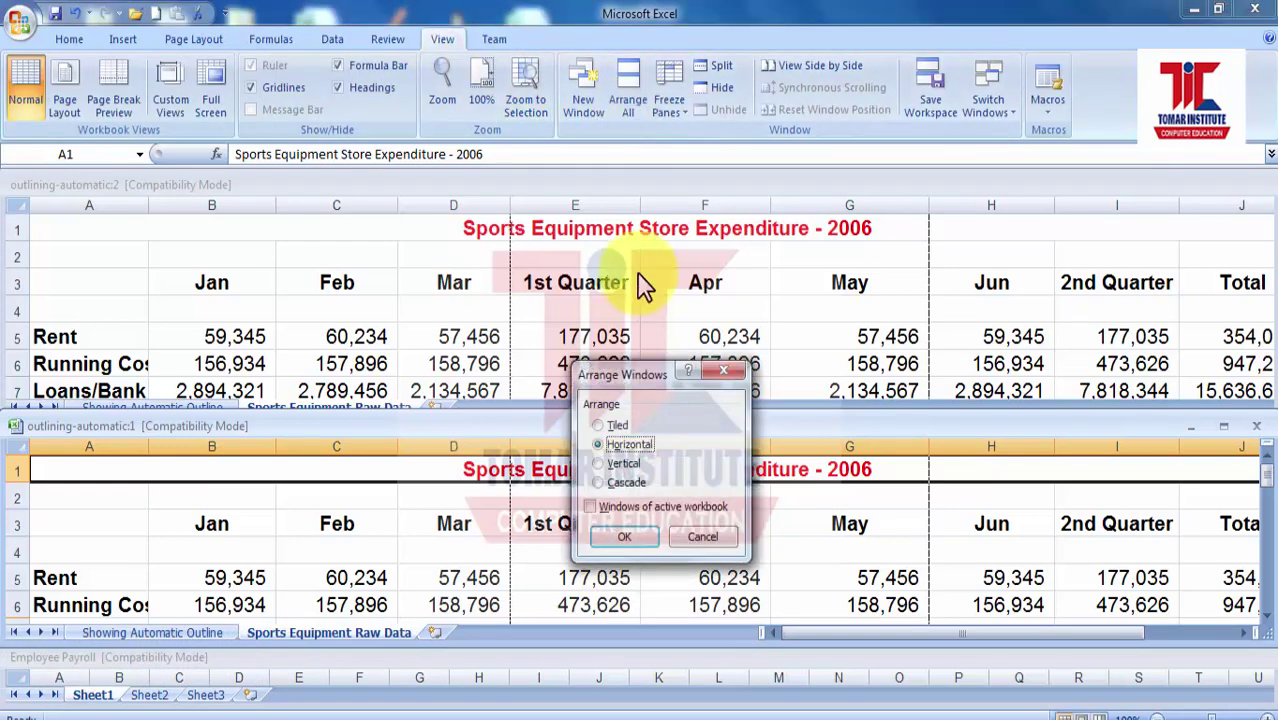
{"action": "left_click", "coordinate": [591, 466]}
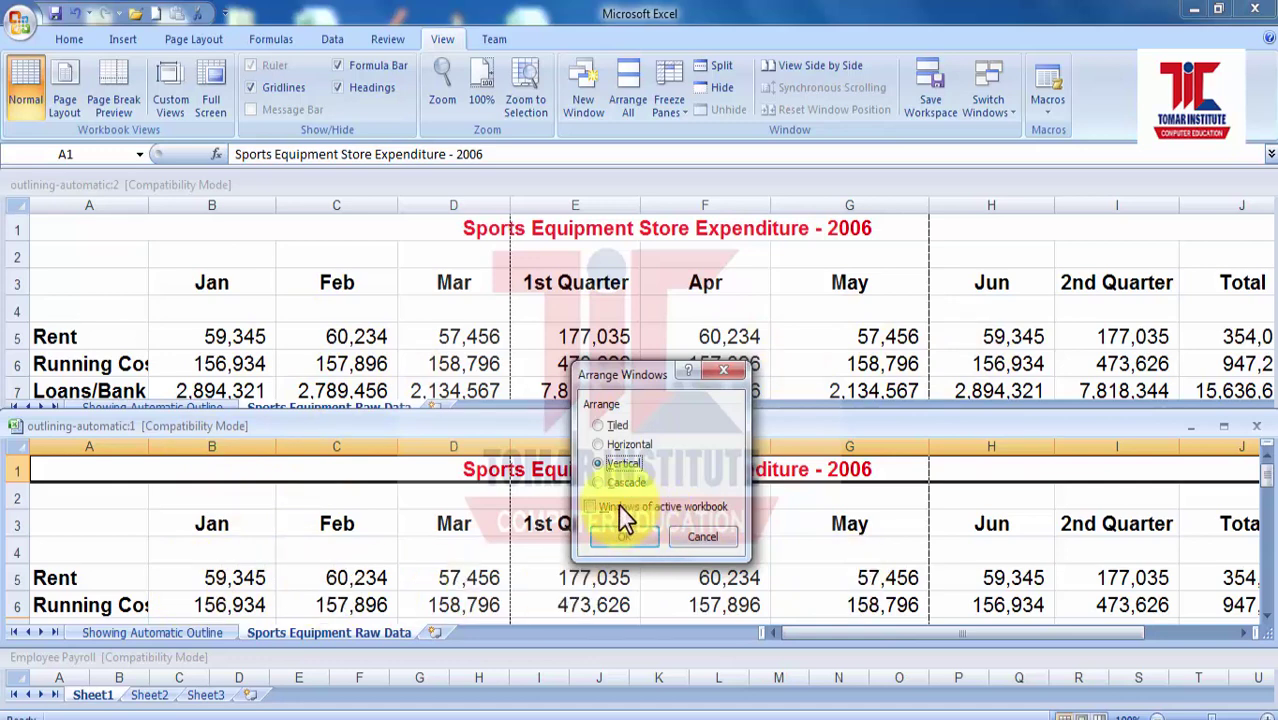
{"action": "left_click", "coordinate": [617, 535]}
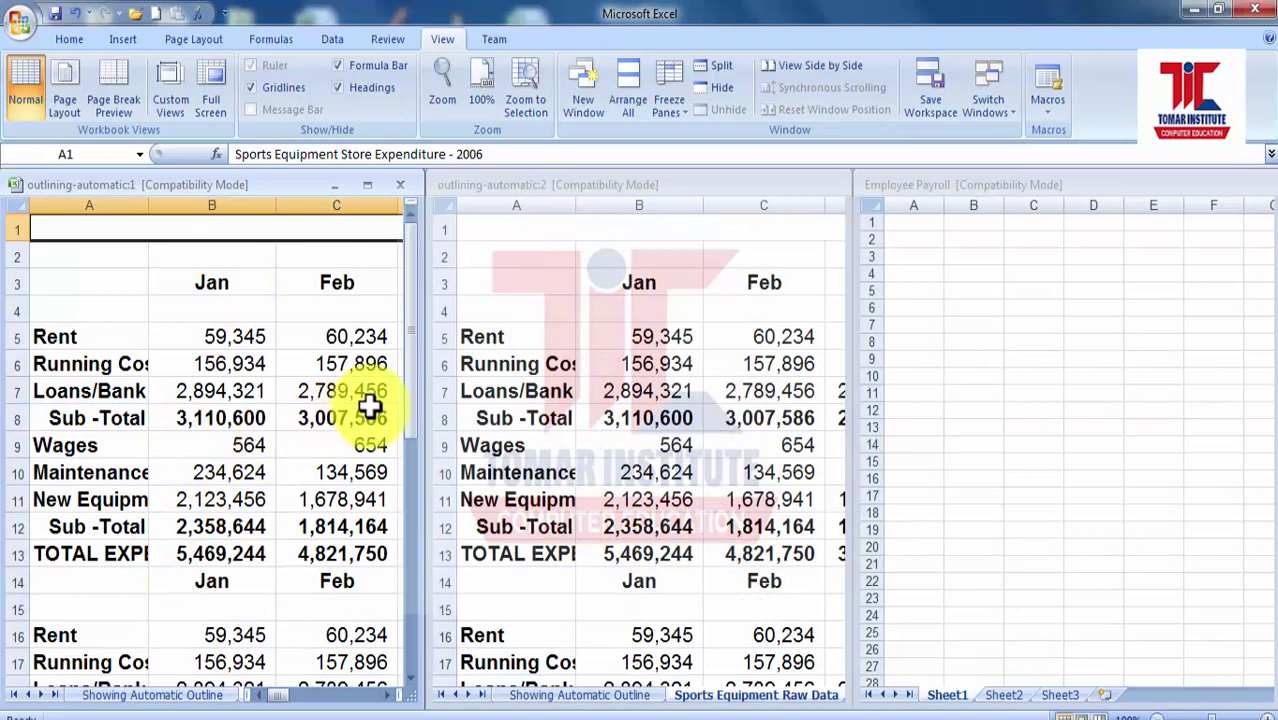
{"action": "left_click_drag", "start_coordinate": [408, 407], "coordinate": [396, 527]}
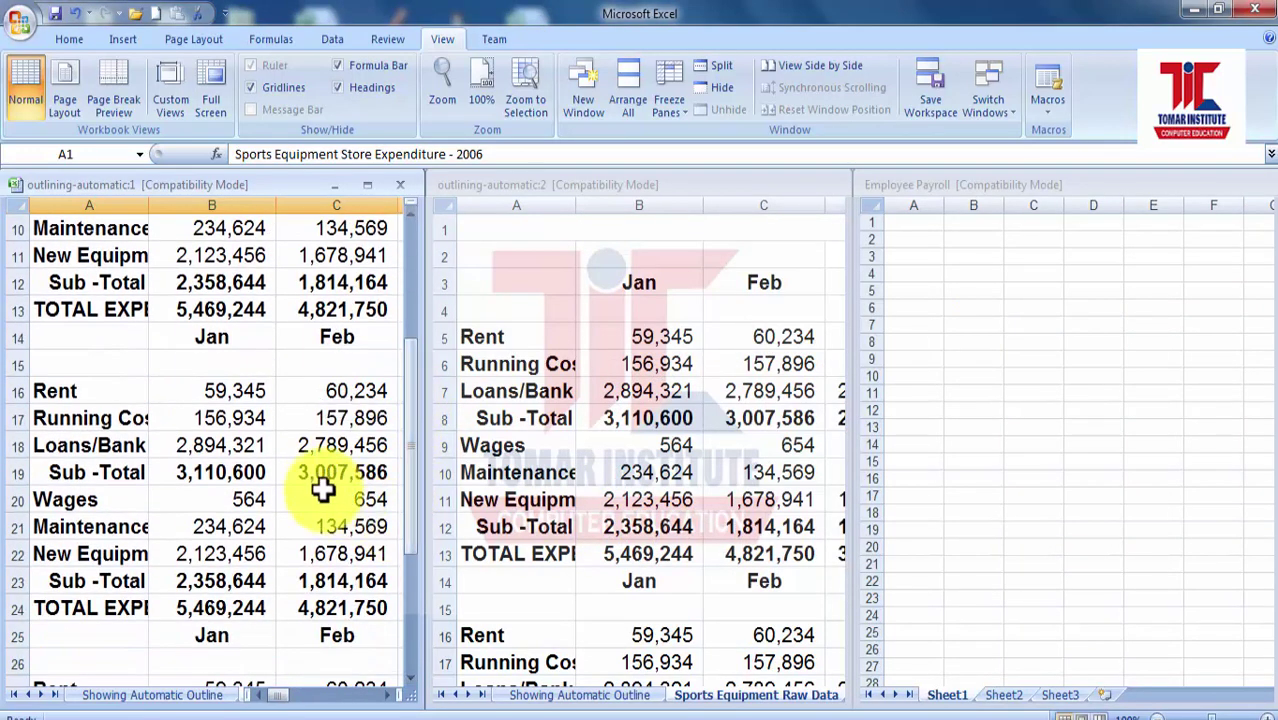
{"action": "left_click", "coordinate": [322, 482]}
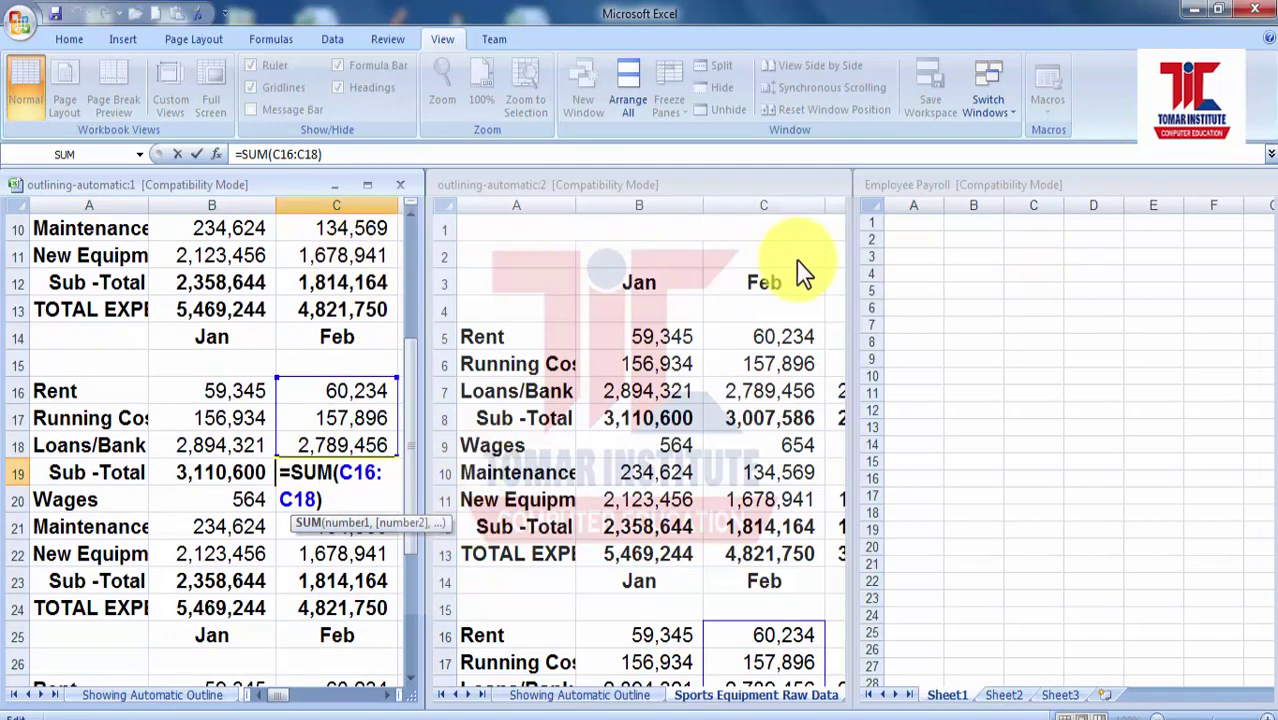
- Arrange all open windows with the Cascade layout and move the Employee Payroll and outlining-automatic:1 windows apart
{"action": "left_click", "coordinate": [1238, 185]}
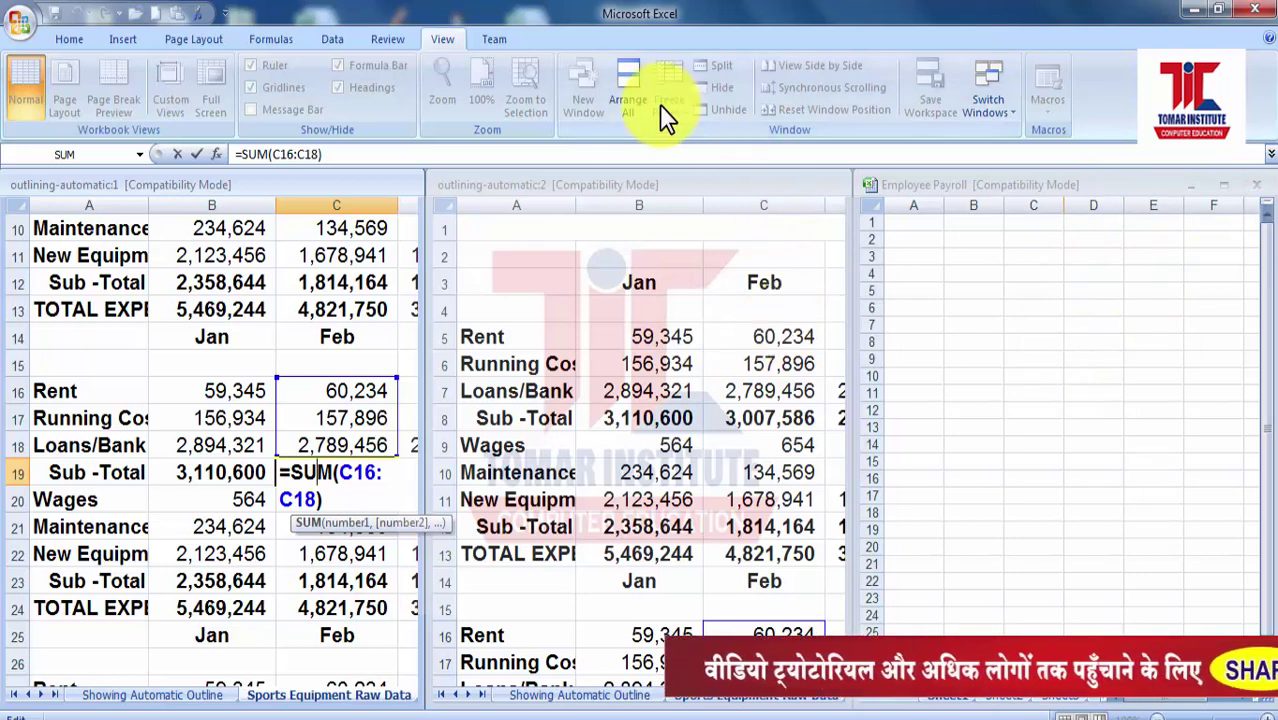
{"action": "left_click", "coordinate": [634, 106]}
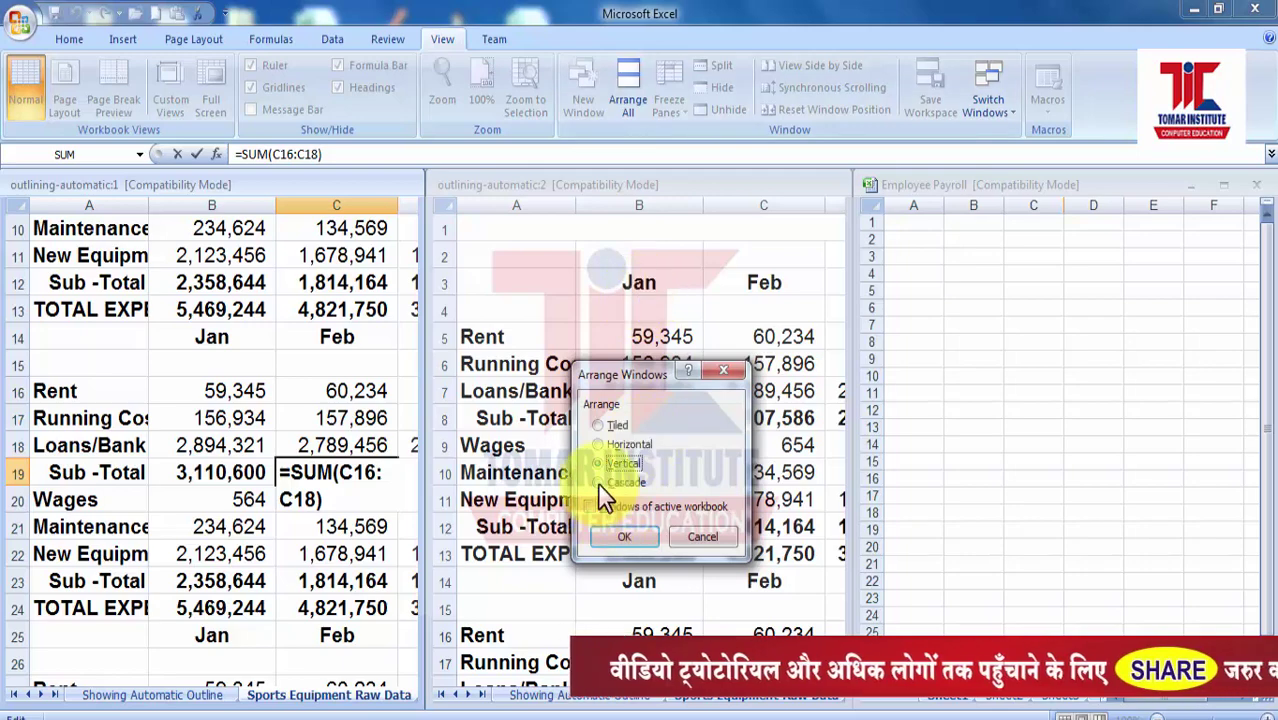
{"action": "left_click", "coordinate": [623, 534]}
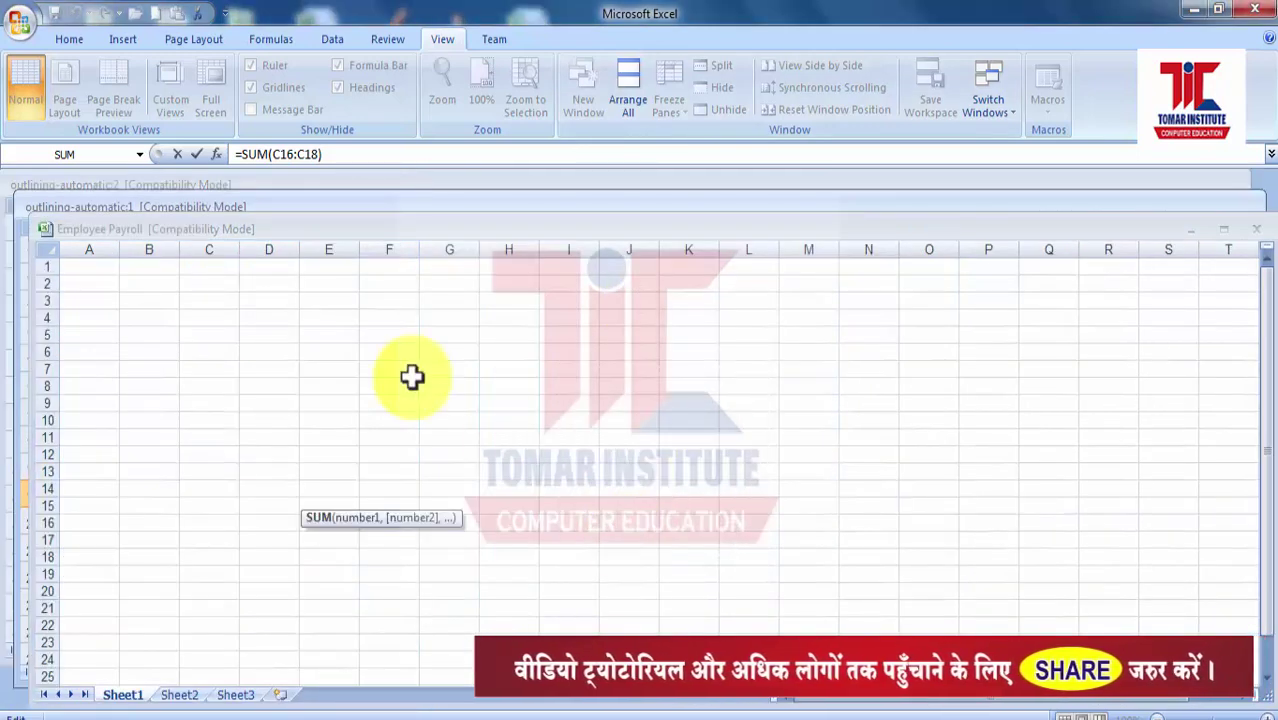
{"action": "left_click_drag", "start_coordinate": [190, 238], "coordinate": [419, 365]}
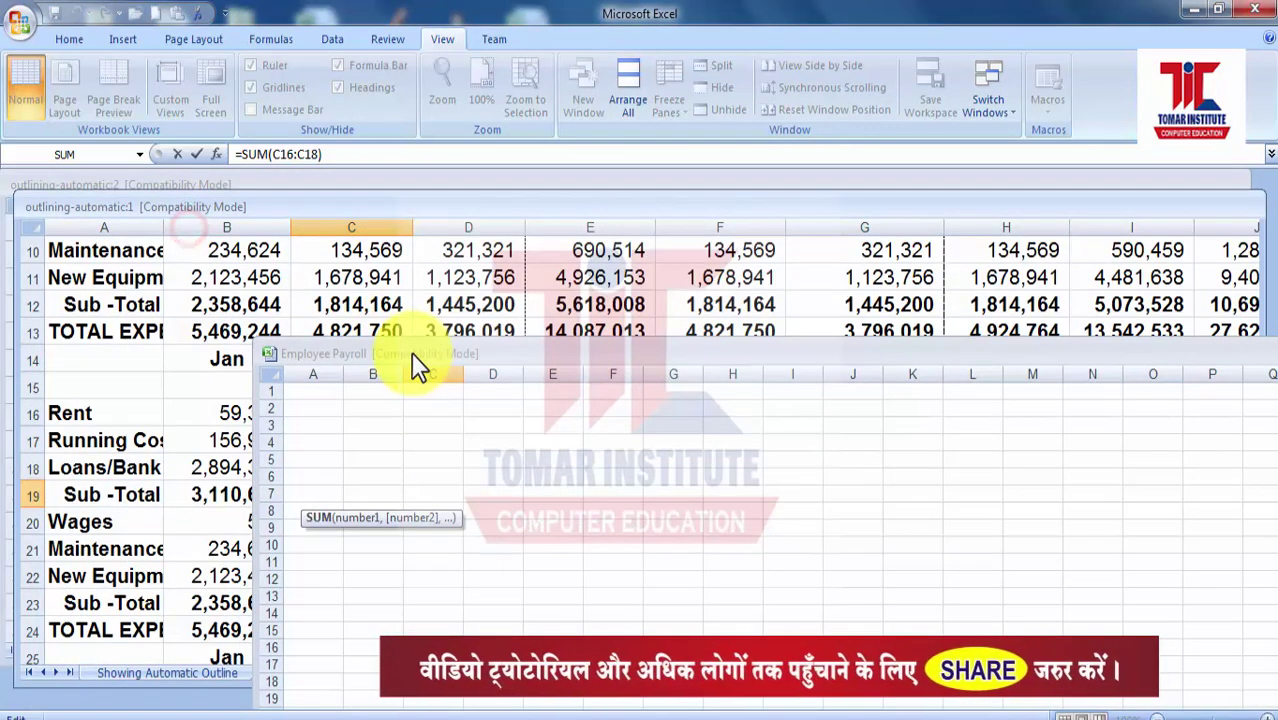
{"action": "left_click_drag", "start_coordinate": [185, 207], "coordinate": [258, 262]}
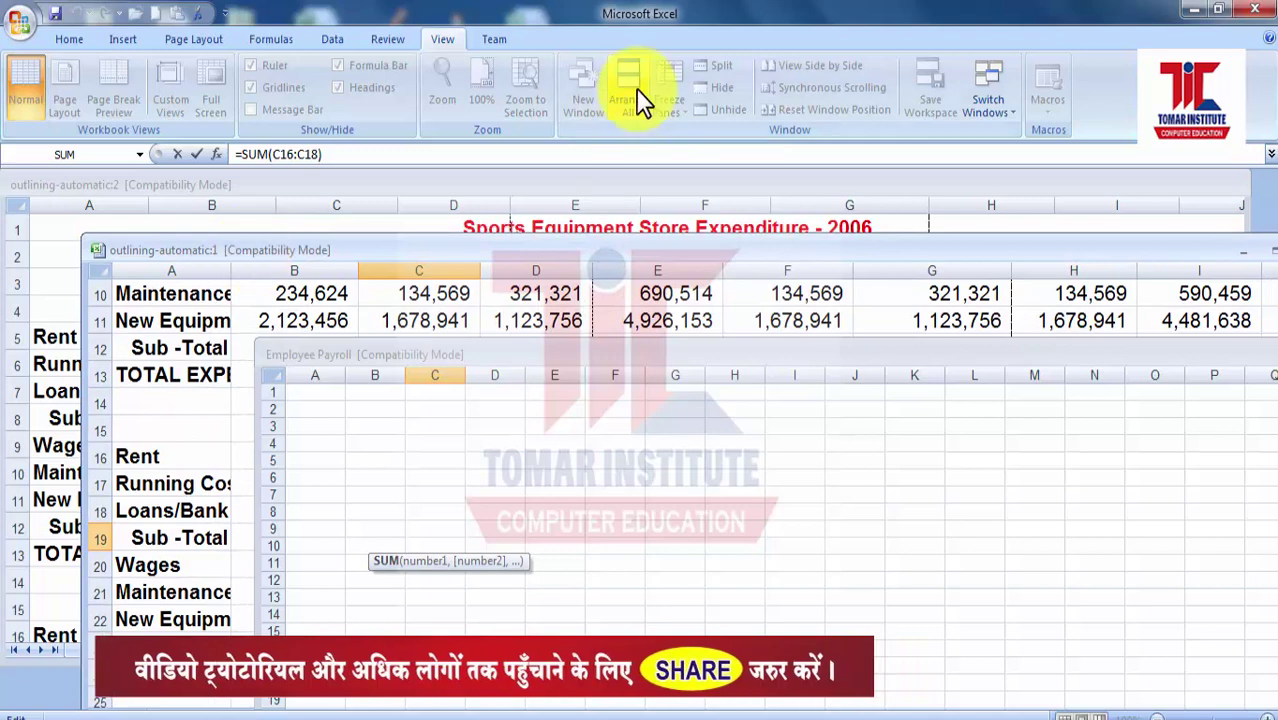
- Cascade only the windows of the active workbook, and cascade all open windows again with that restriction off
{"action": "left_click", "coordinate": [623, 112]}
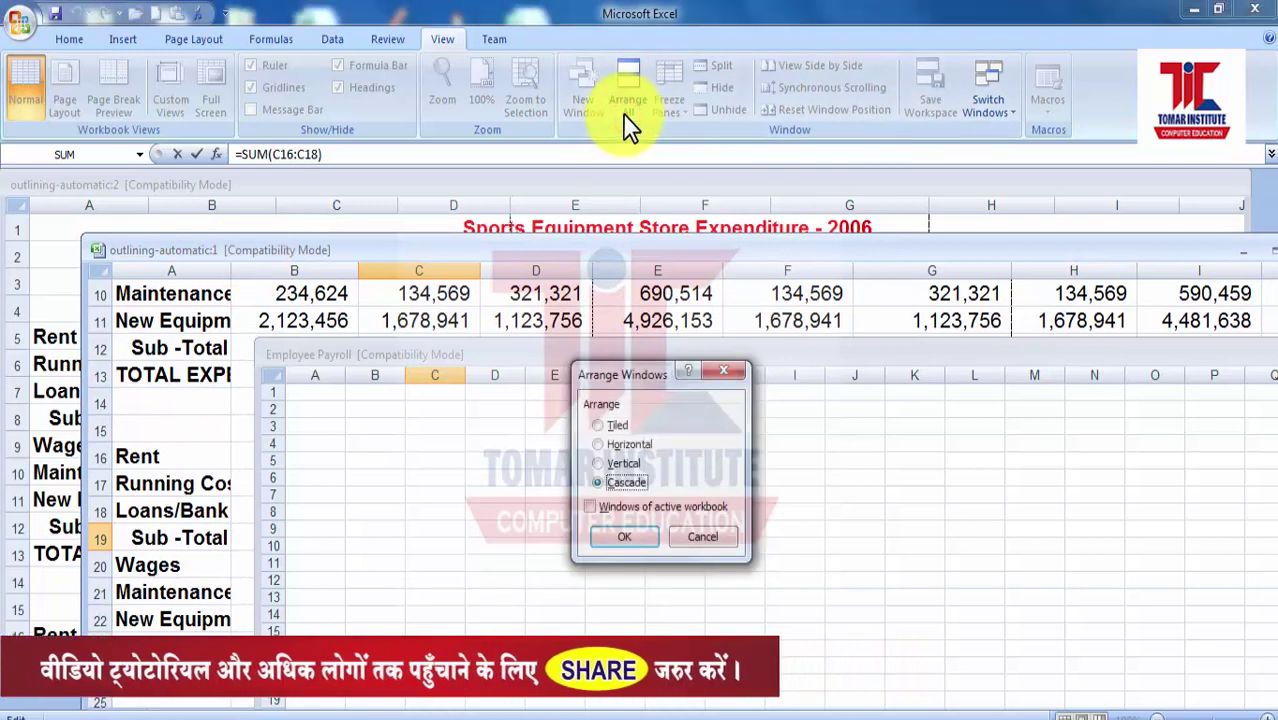
{"action": "left_click", "coordinate": [621, 537]}
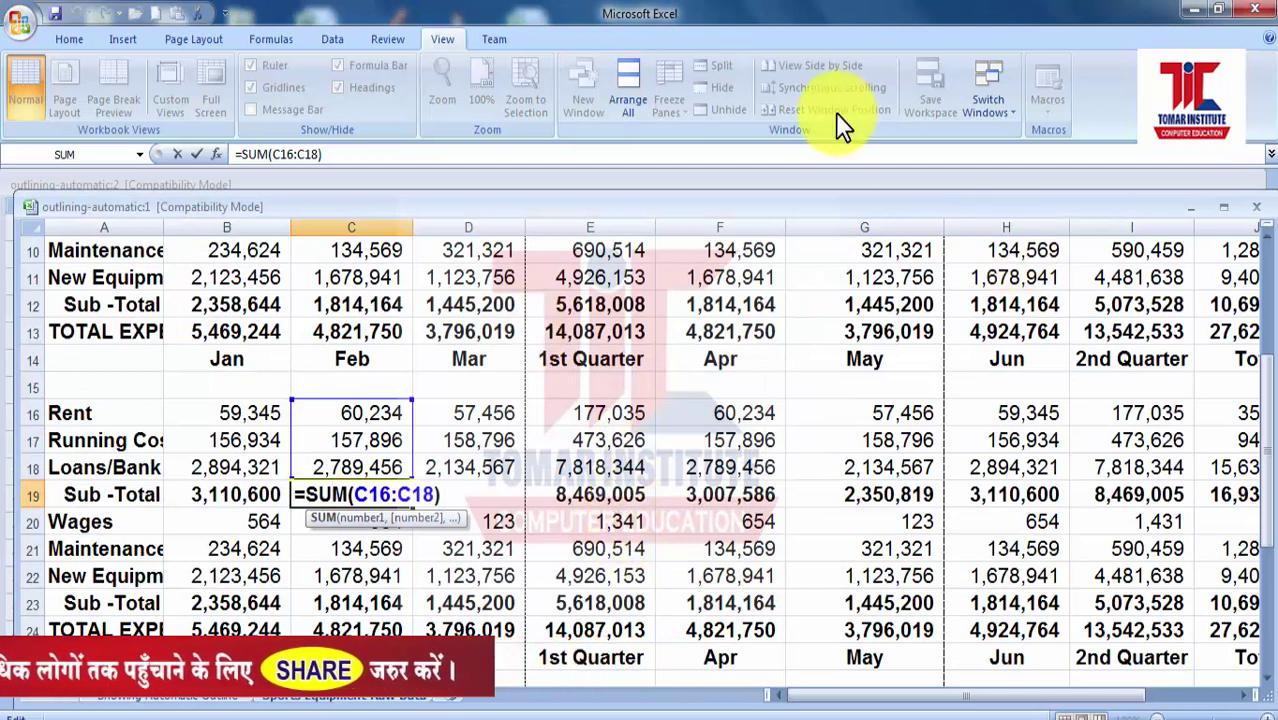
{"action": "left_click", "coordinate": [628, 100]}
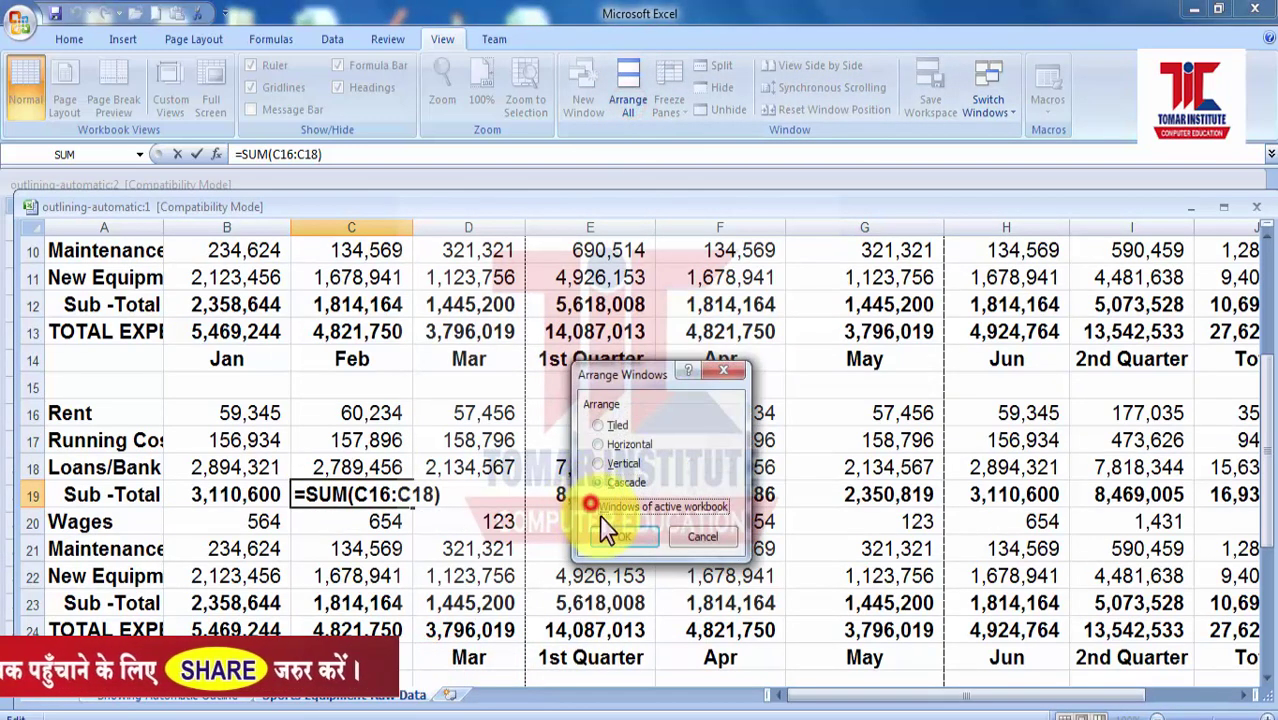
{"action": "left_click", "coordinate": [615, 539]}
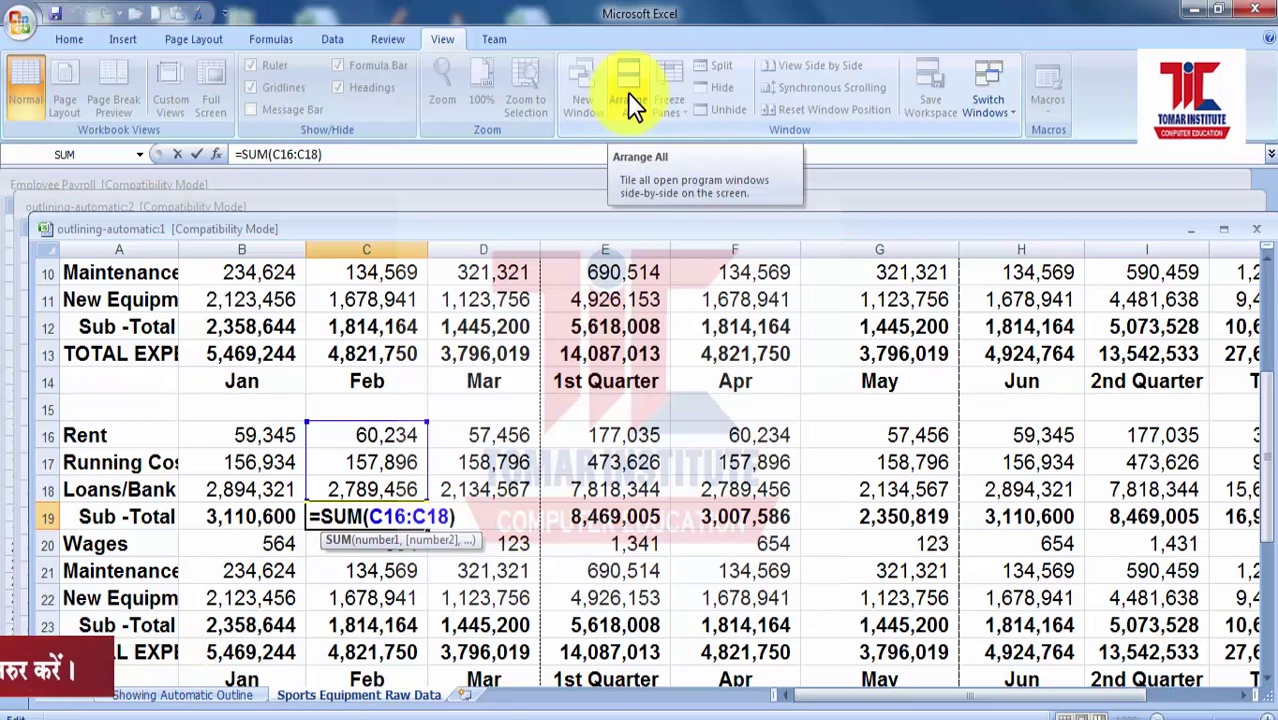
- Maximize the outlining-automatic:1 window and select a cell near the top of the Sports Equipment Raw Data sheet
{"action": "left_click", "coordinate": [1229, 228]}
{"action": "double_click", "coordinate": [733, 361]}
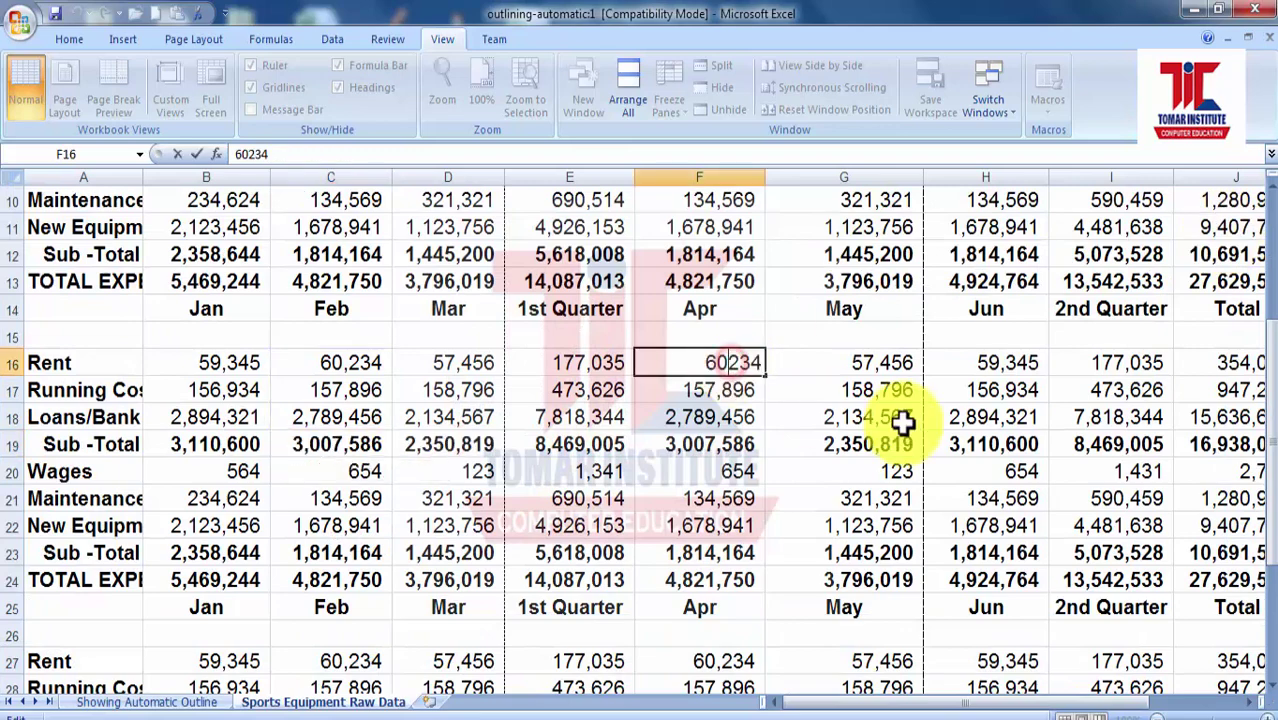
{"action": "left_click_drag", "start_coordinate": [1272, 478], "coordinate": [1268, 196]}
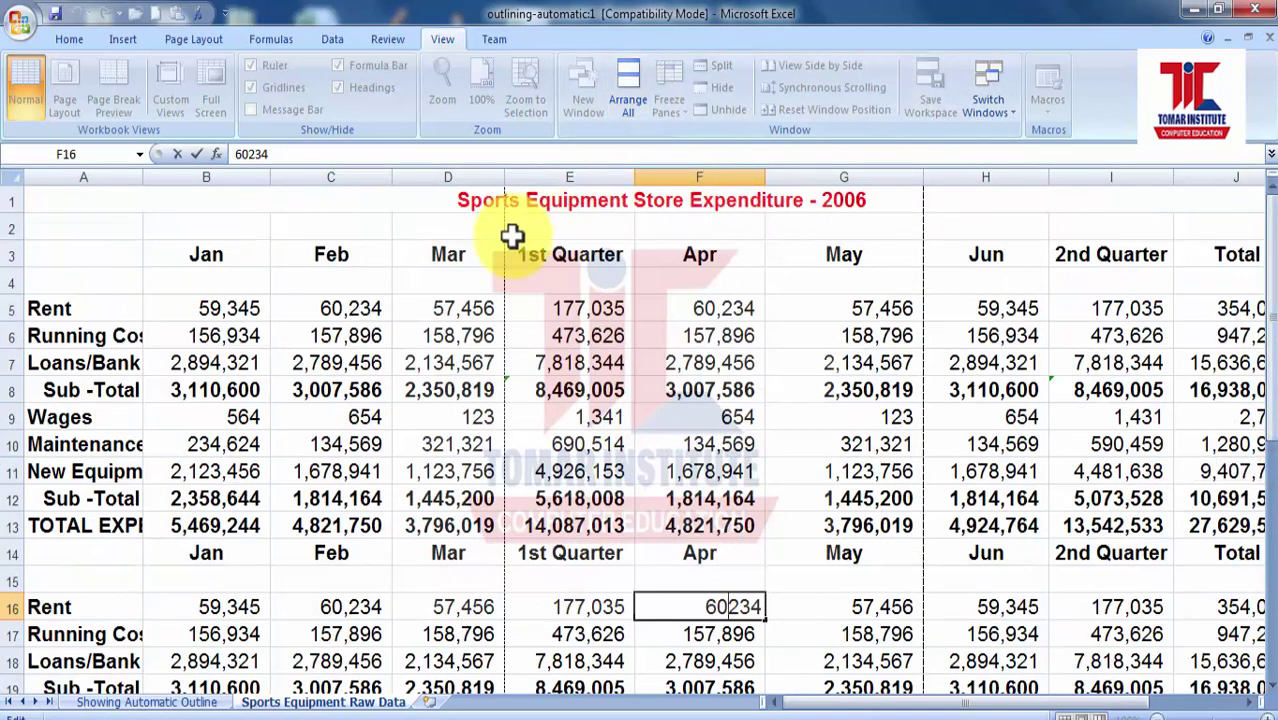
{"action": "left_click", "coordinate": [512, 236]}
- Freeze the panes at cell B4 so that rows 1 to 3 and column A stay visible
{"action": "left_click", "coordinate": [36, 254]}
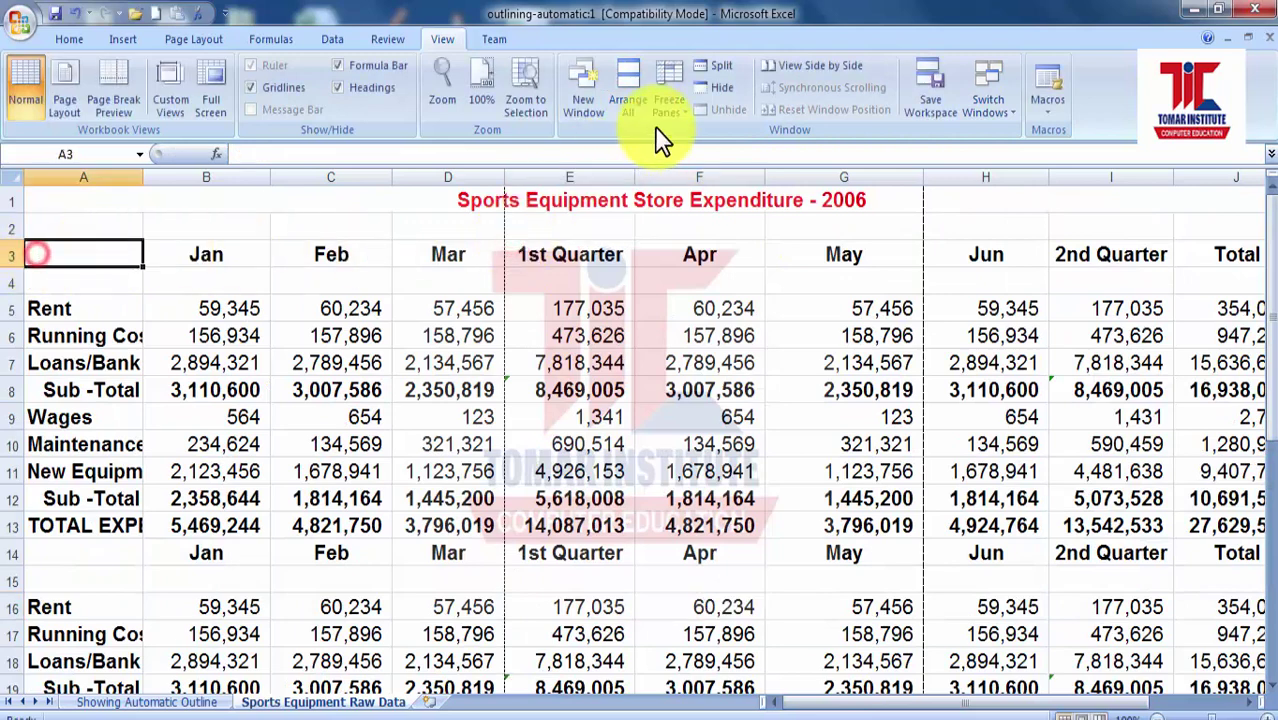
{"action": "left_click", "coordinate": [684, 118]}
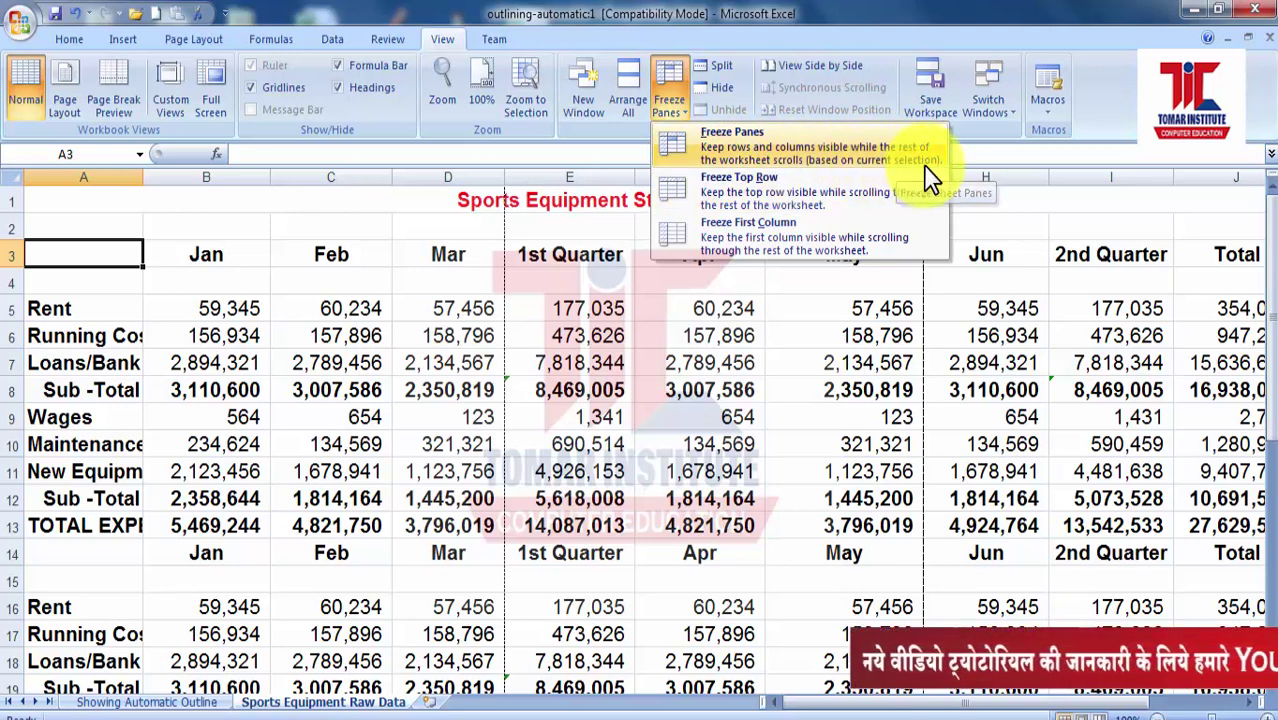
{"action": "left_click", "coordinate": [167, 274]}
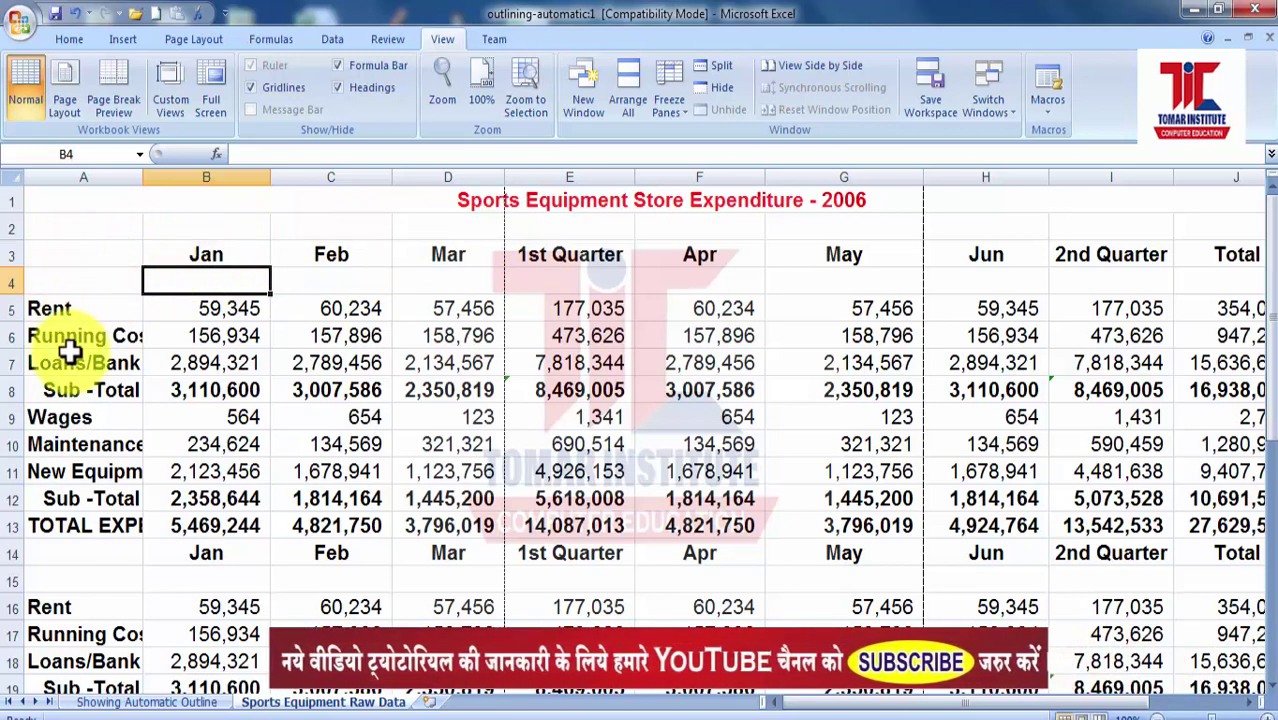
{"action": "left_click", "coordinate": [677, 113]}
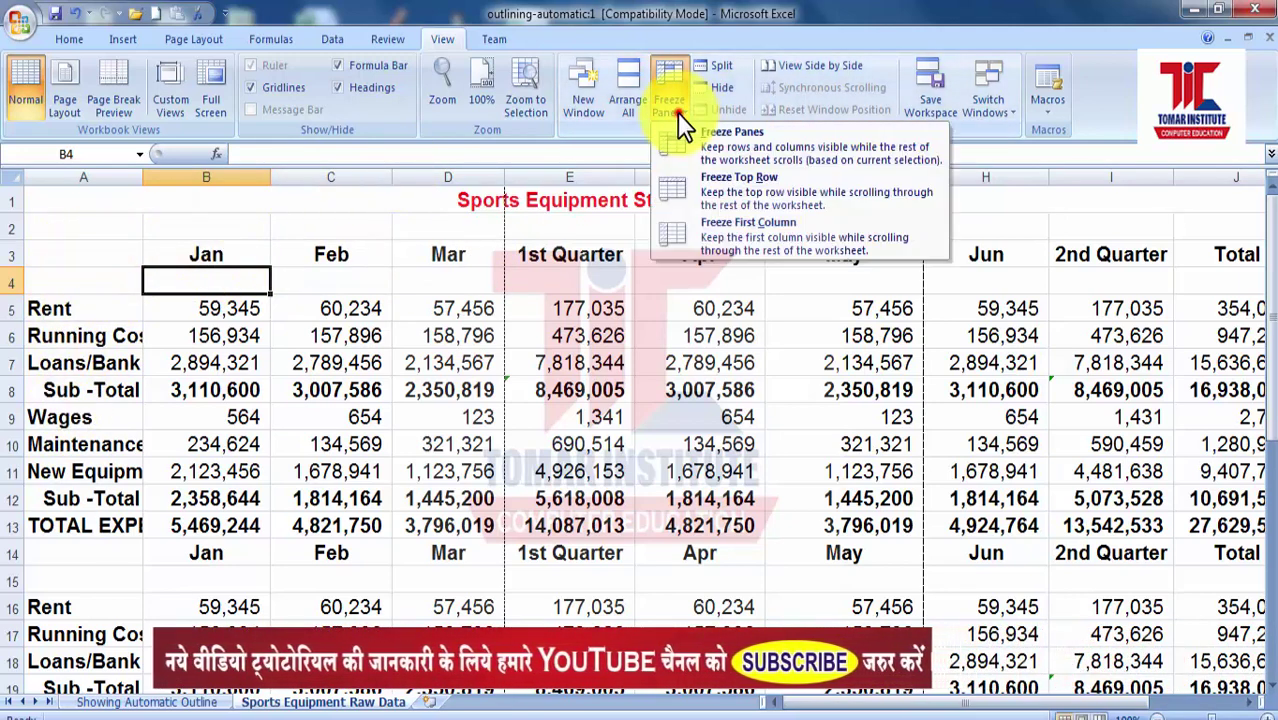
{"action": "left_click", "coordinate": [712, 152]}
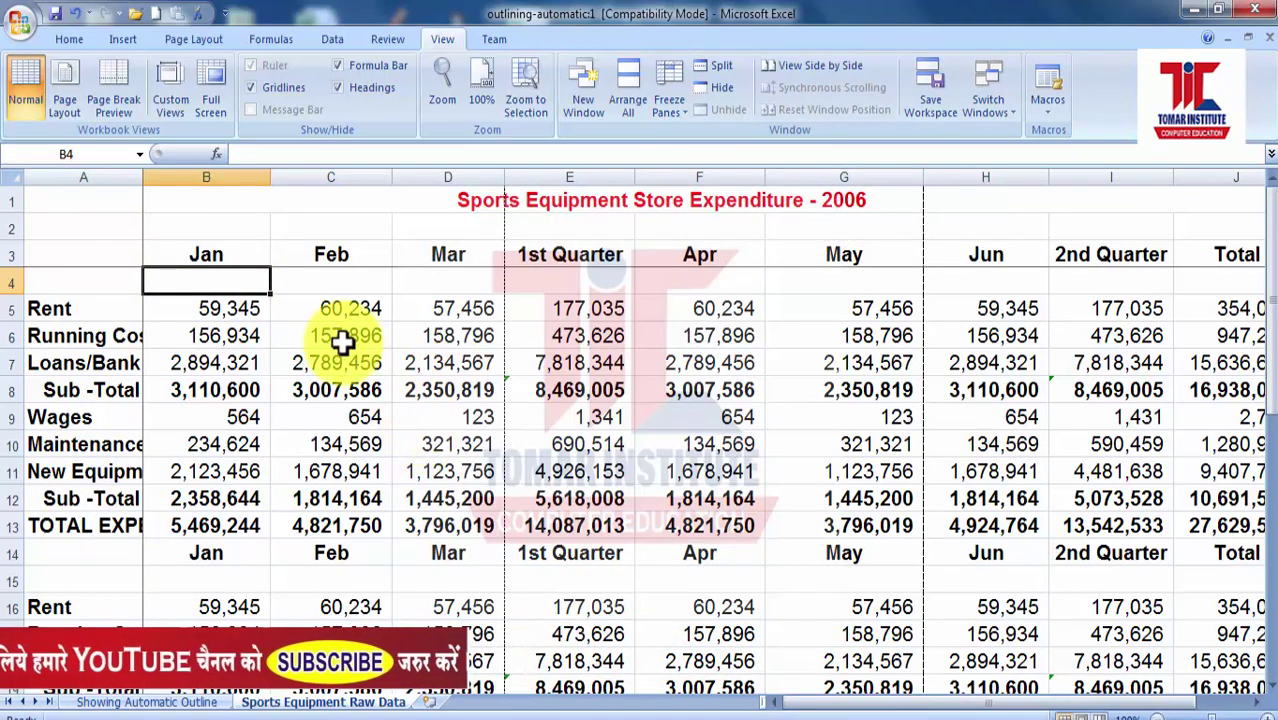
- Examine how the frozen header rows and first column behave down to the last total row and sideways, and select column A
{"action": "scroll", "coordinate": [342, 338], "scroll_direction": "down", "scroll_amount": 6}
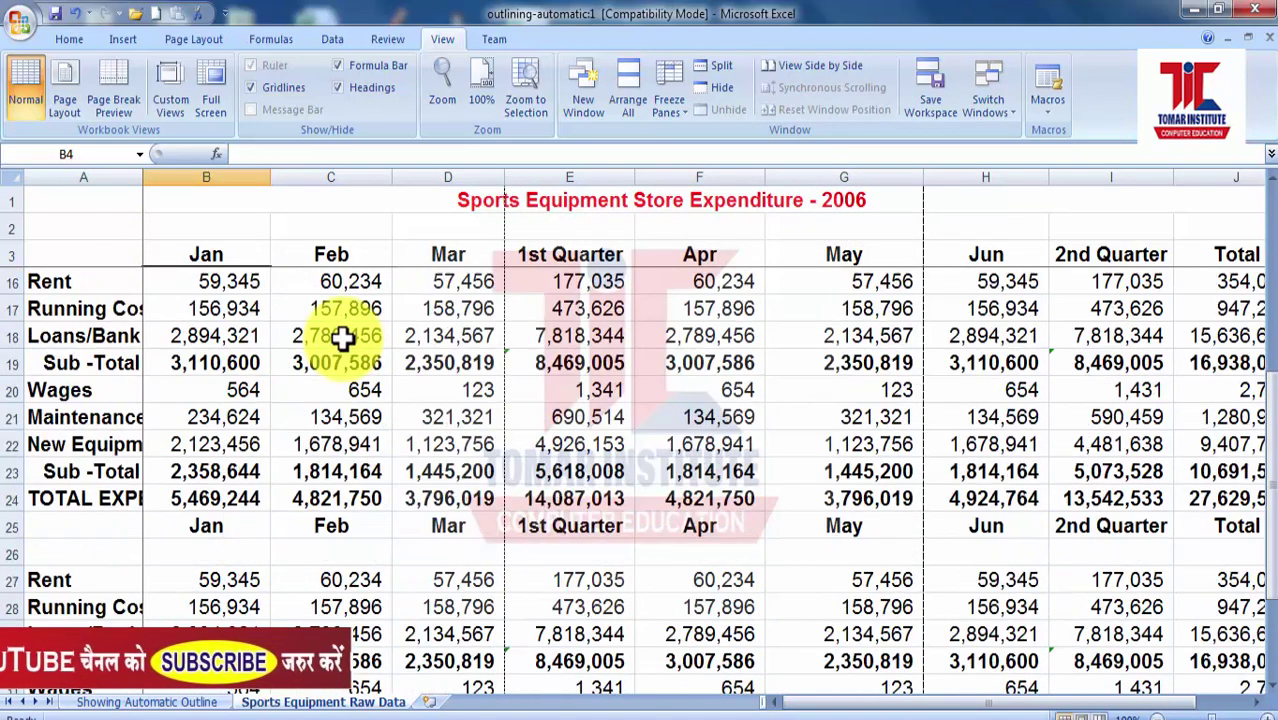
{"action": "scroll", "coordinate": [342, 338], "scroll_direction": "down", "scroll_amount": 1}
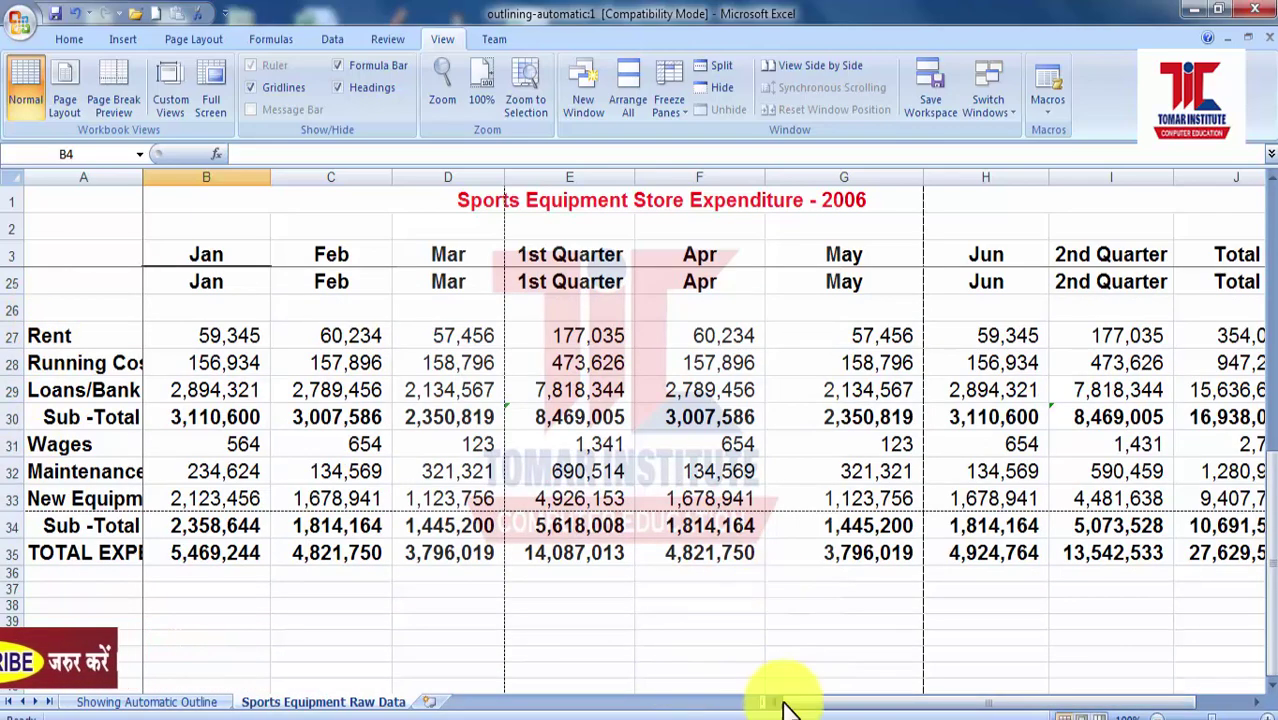
{"action": "scroll", "coordinate": [214, 342], "scroll_direction": "up", "scroll_amount": 7}
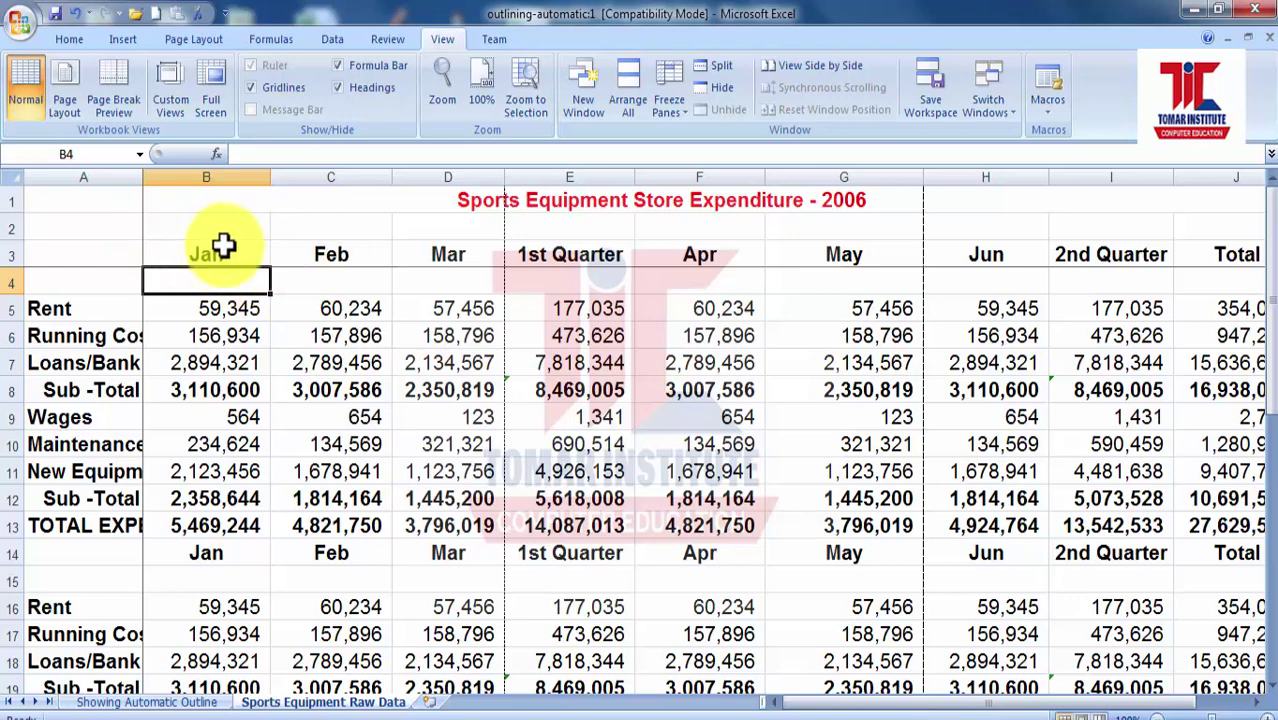
{"action": "left_click_drag", "start_coordinate": [63, 334], "coordinate": [63, 522]}
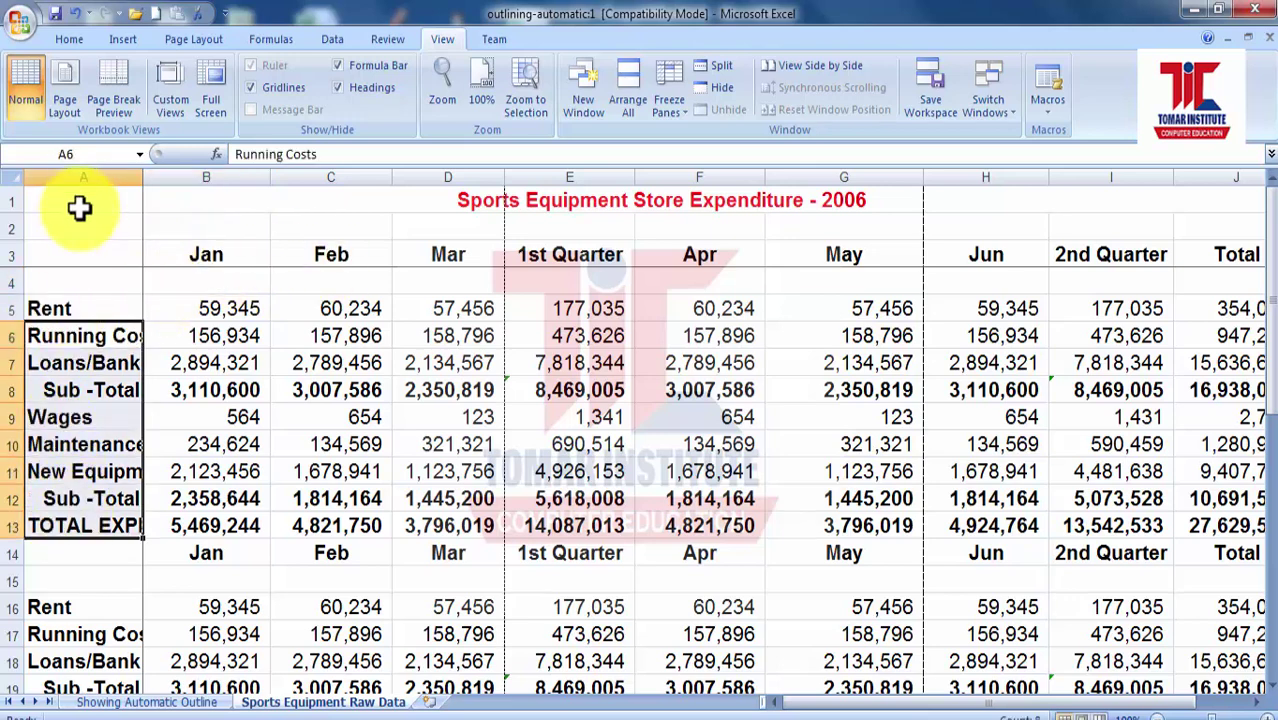
{"action": "left_click", "coordinate": [83, 172]}
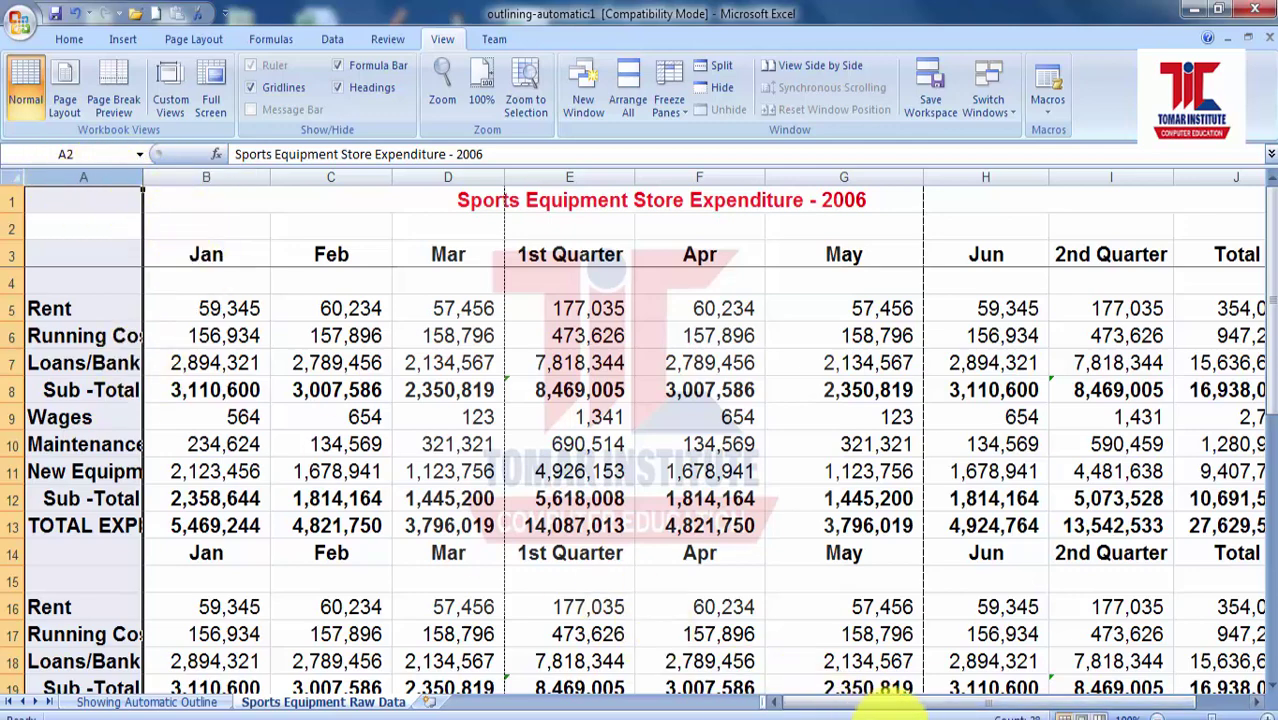
{"action": "left_click_drag", "start_coordinate": [878, 708], "coordinate": [1240, 705]}
{"action": "left_click_drag", "start_coordinate": [1118, 710], "coordinate": [900, 702]}
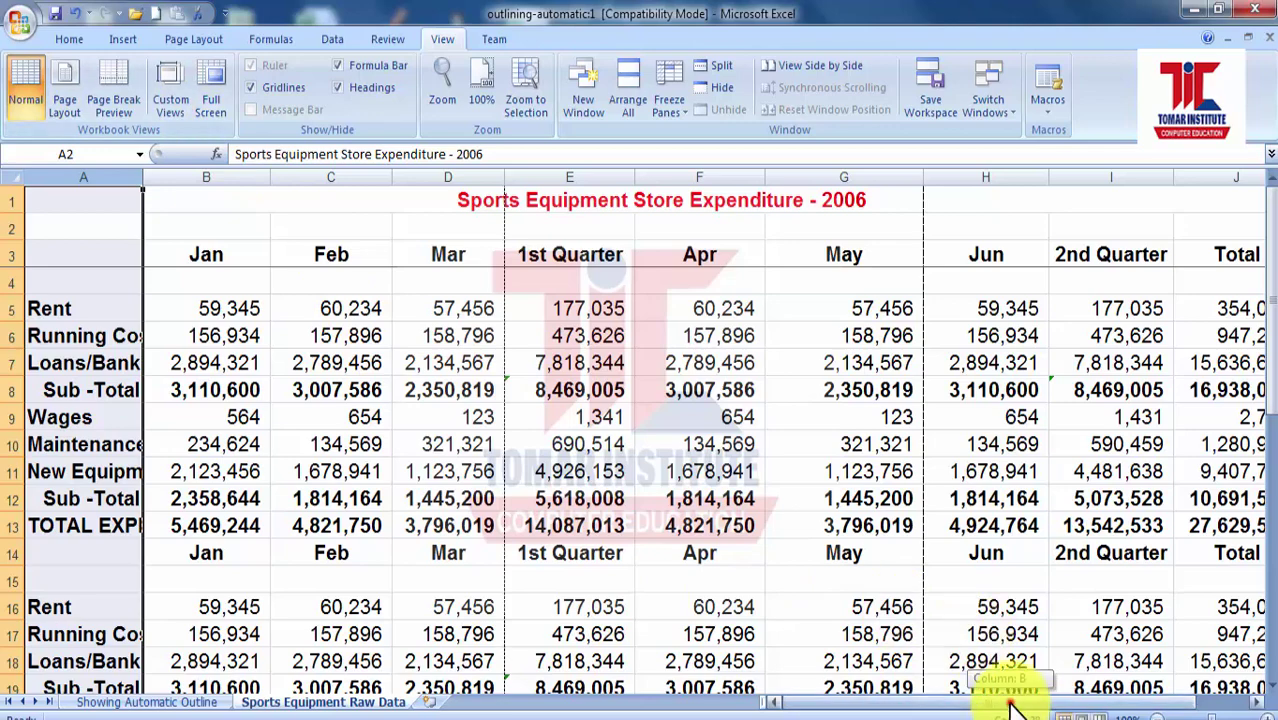
{"action": "left_click_drag", "start_coordinate": [1012, 708], "coordinate": [856, 688]}
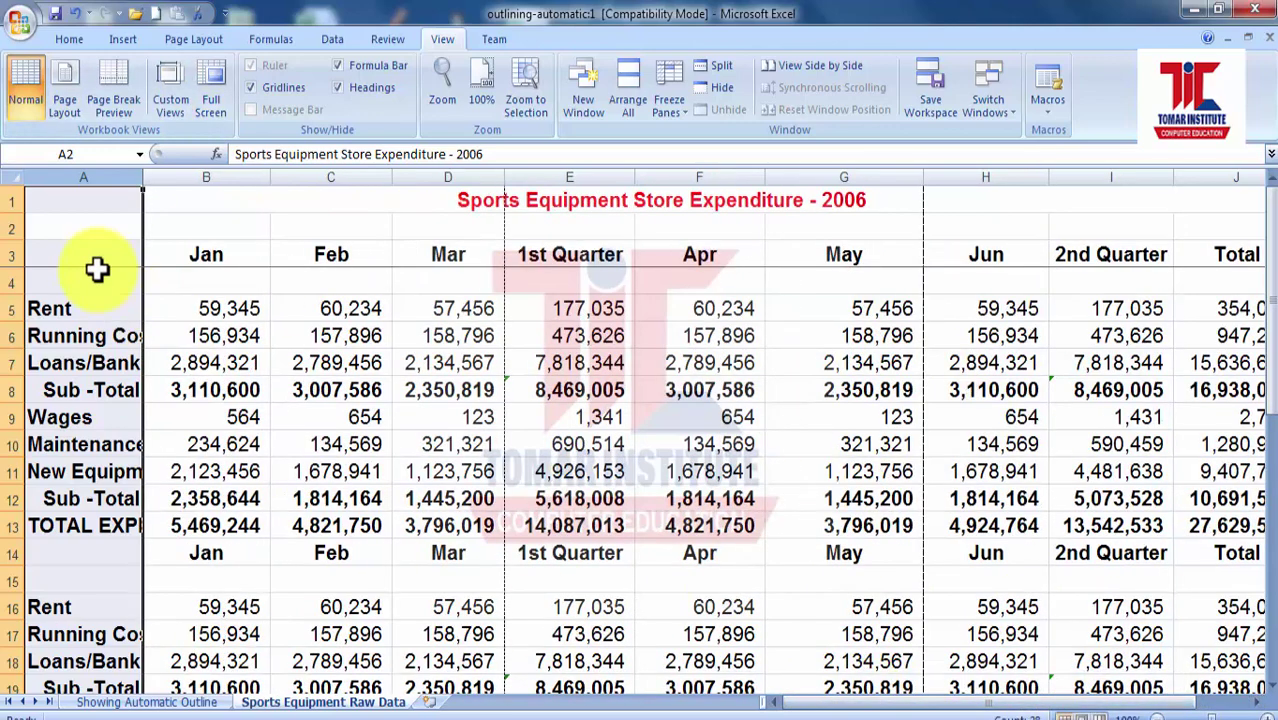
- Select the Feb heading in C3 and the January maintenance figure in B21 to compare the frozen and moving areas
{"action": "left_click", "coordinate": [331, 254]}
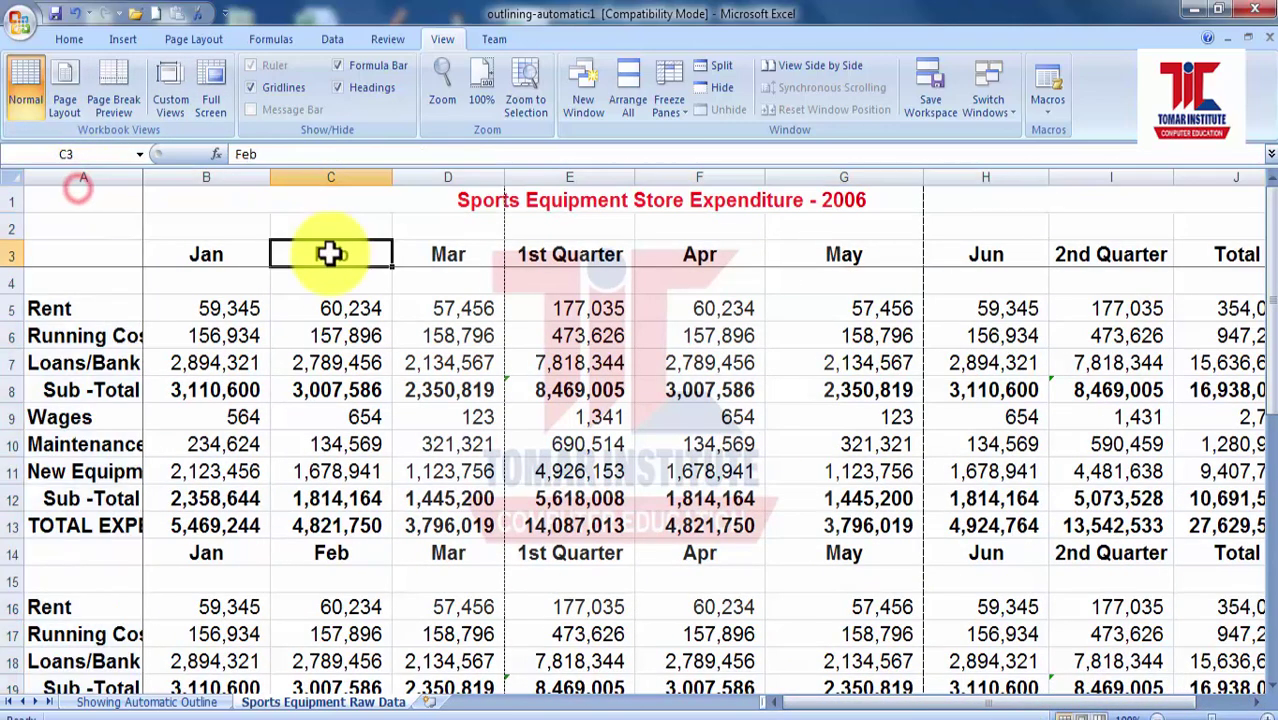
{"action": "scroll", "coordinate": [233, 343], "scroll_direction": "down", "scroll_amount": 1}
{"action": "scroll", "coordinate": [233, 343], "scroll_direction": "down", "scroll_amount": 3}
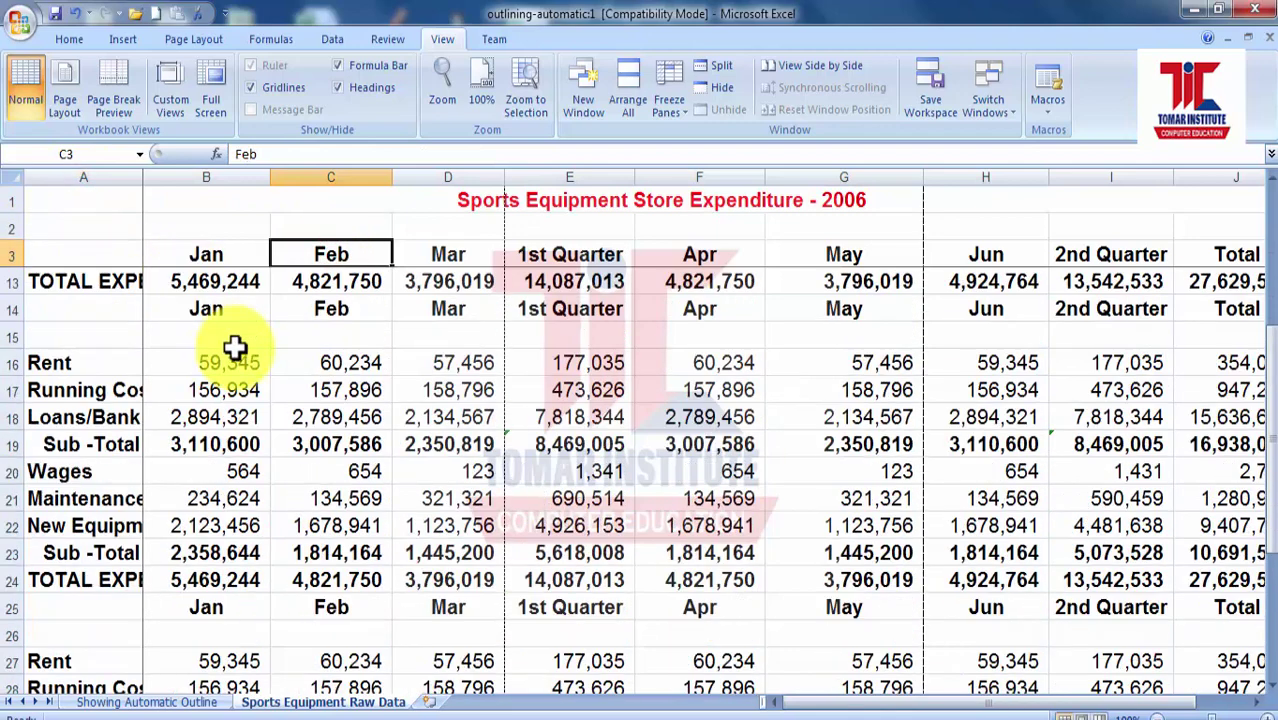
{"action": "left_click", "coordinate": [210, 416]}
{"action": "scroll", "coordinate": [210, 416], "scroll_direction": "up", "scroll_amount": 4}
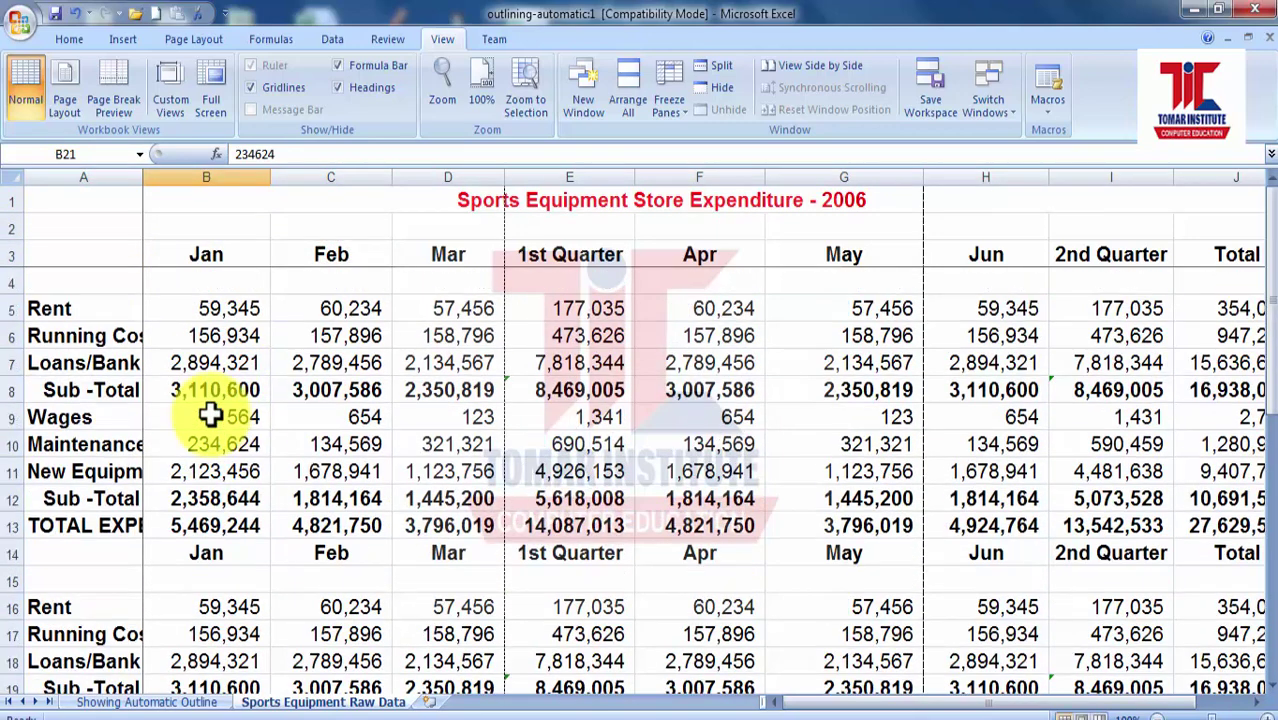
- Select cell B4 and unfreeze the panes of the Sports Equipment Raw Data sheet
{"action": "left_click", "coordinate": [166, 281]}
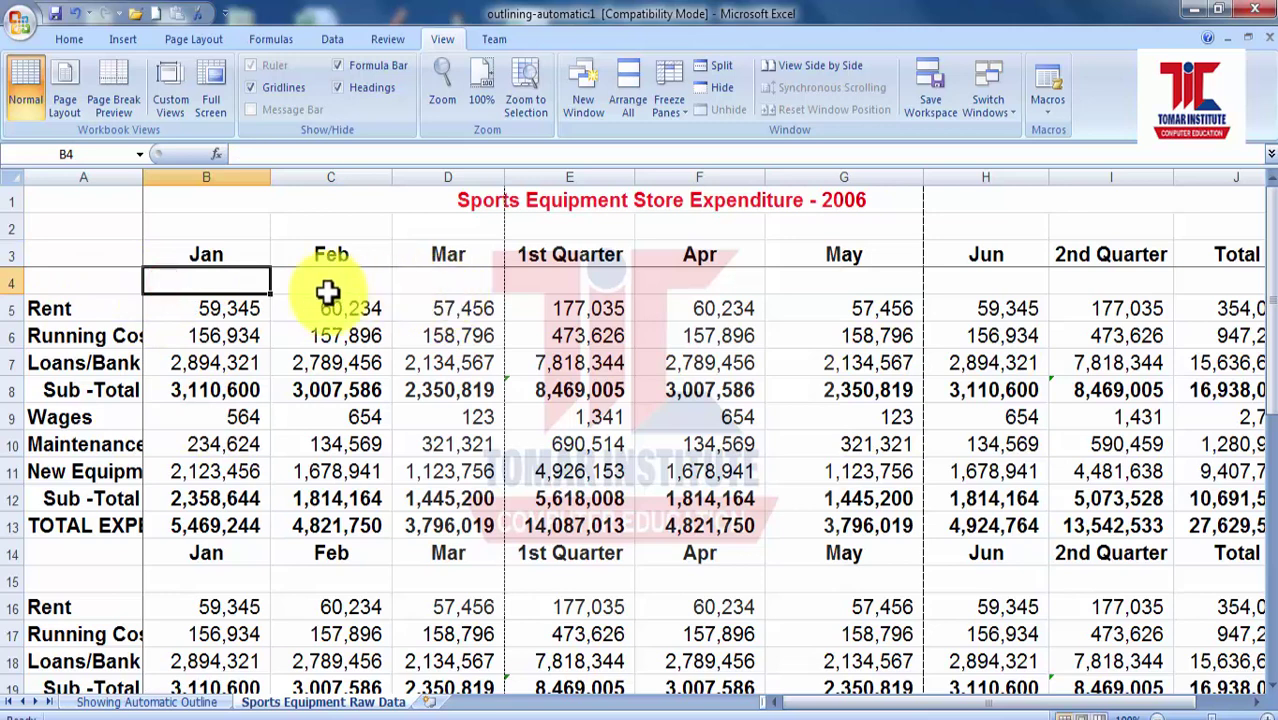
{"action": "left_click", "coordinate": [674, 113]}
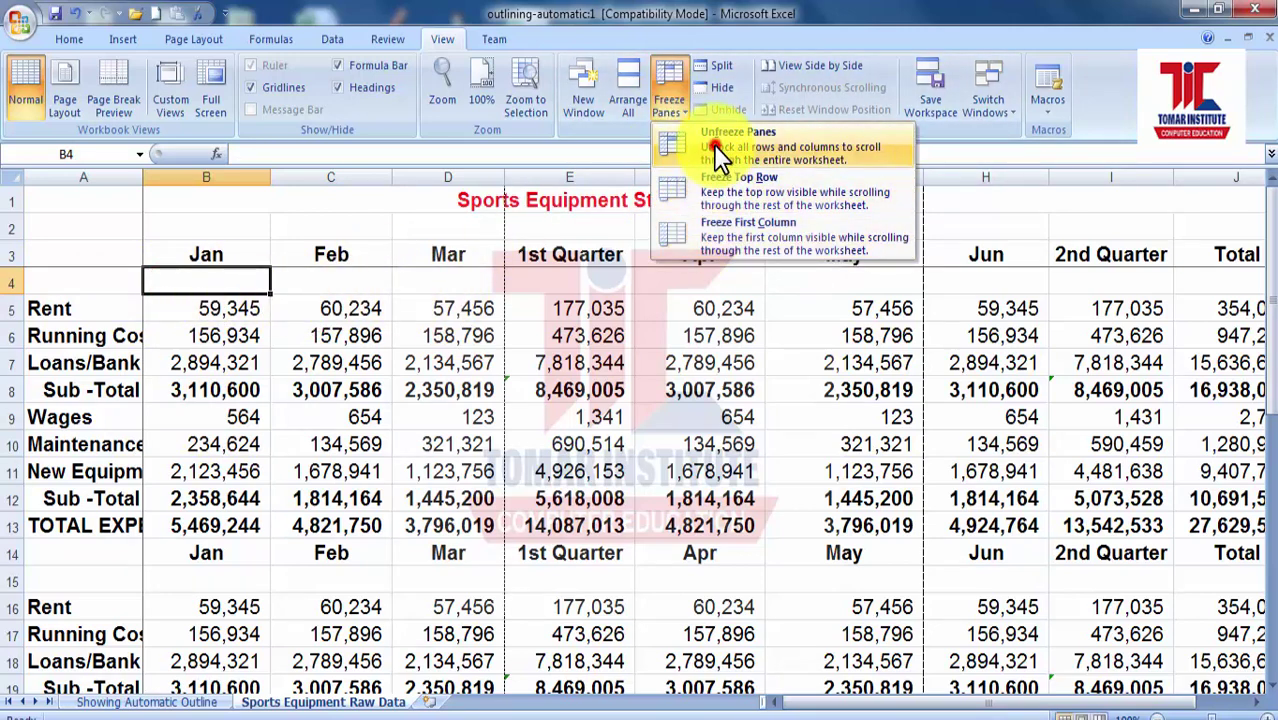
{"action": "left_click", "coordinate": [713, 144]}
- Examine how the sheet moves without frozen panes, and check the January total expenditure formula in B13 without changing it
{"action": "left_click", "coordinate": [177, 328]}
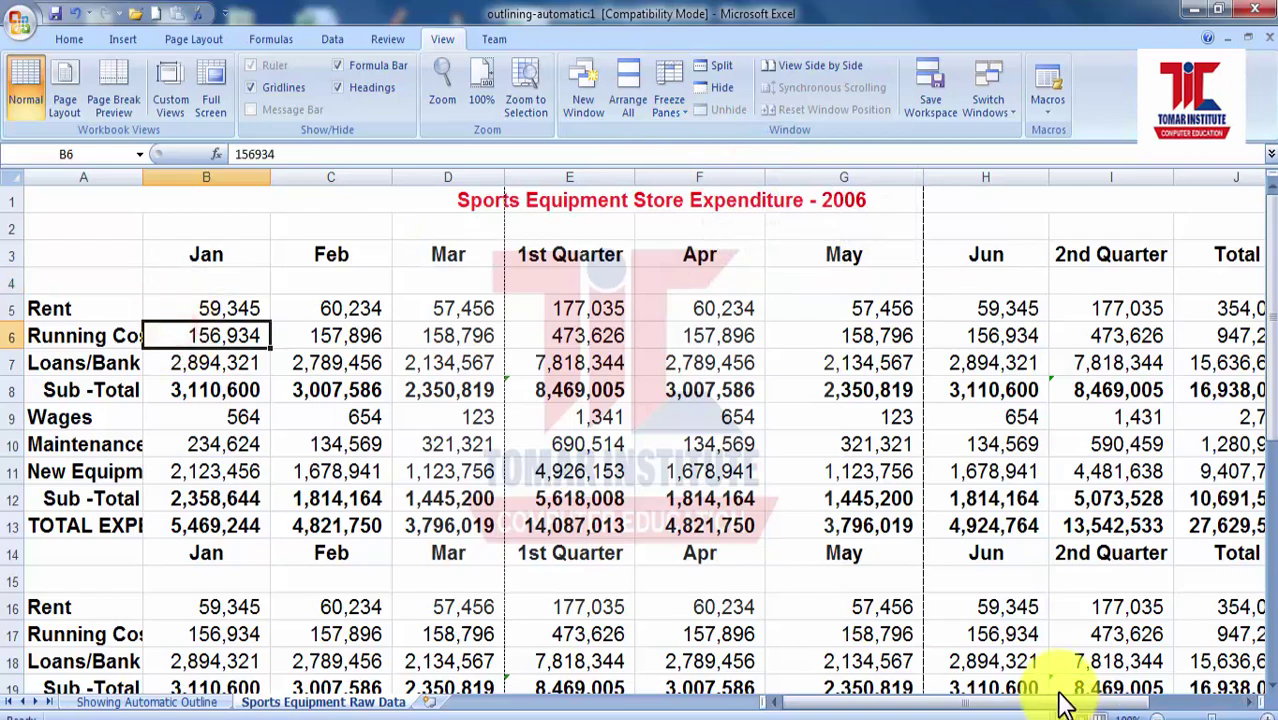
{"action": "left_click_drag", "start_coordinate": [1058, 710], "coordinate": [970, 693]}
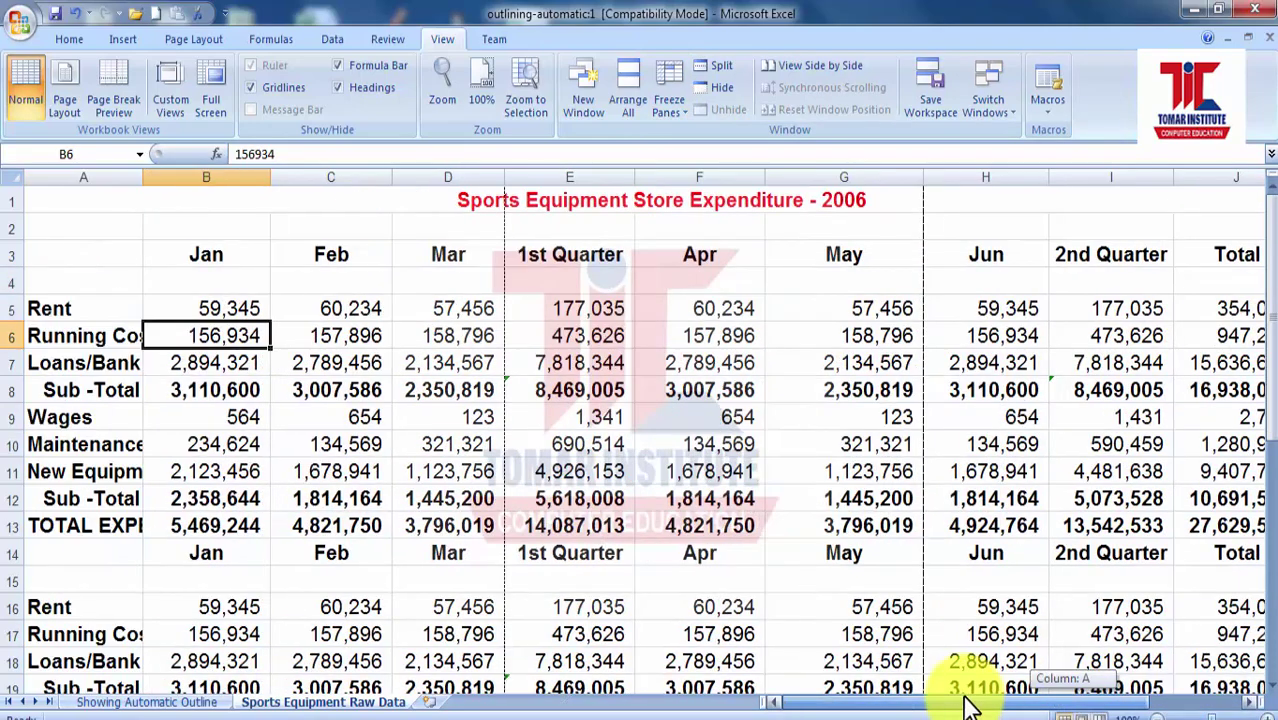
{"action": "scroll", "coordinate": [297, 428], "scroll_direction": "down", "scroll_amount": 5}
{"action": "scroll", "coordinate": [300, 430], "scroll_direction": "down", "scroll_amount": 2}
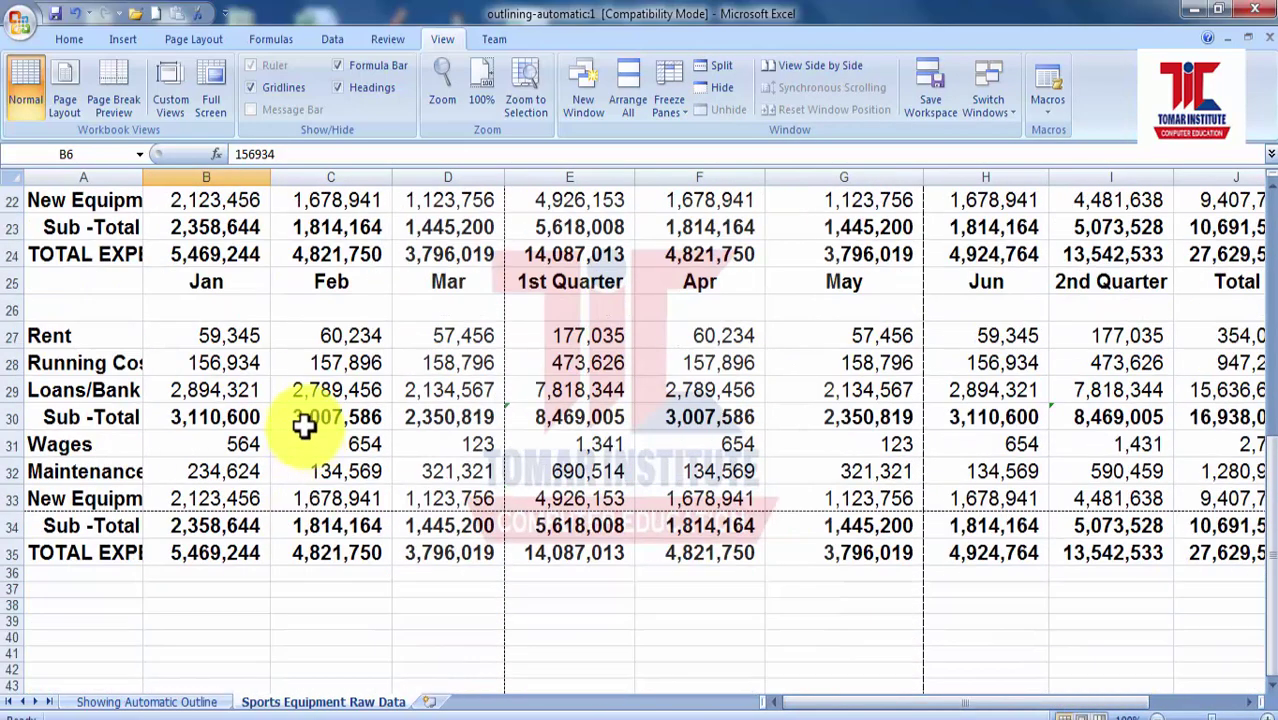
{"action": "scroll", "coordinate": [305, 422], "scroll_direction": "up", "scroll_amount": 5}
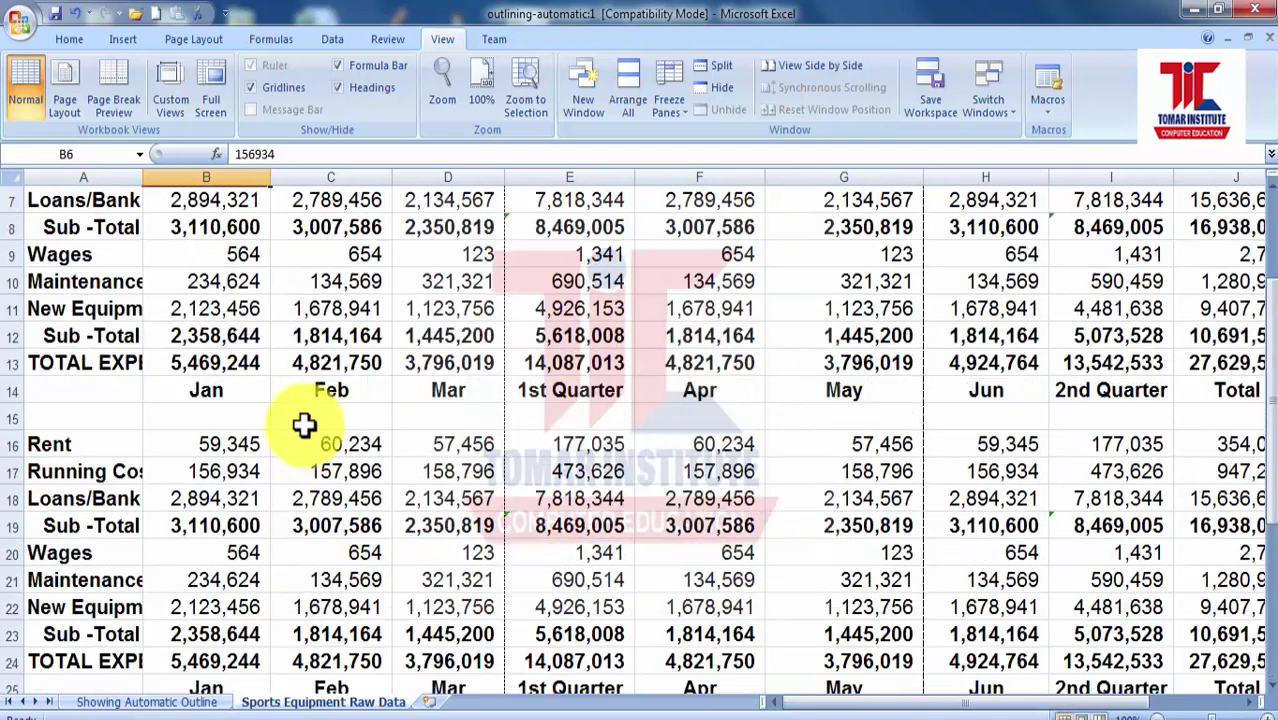
{"action": "double_click", "coordinate": [229, 363]}
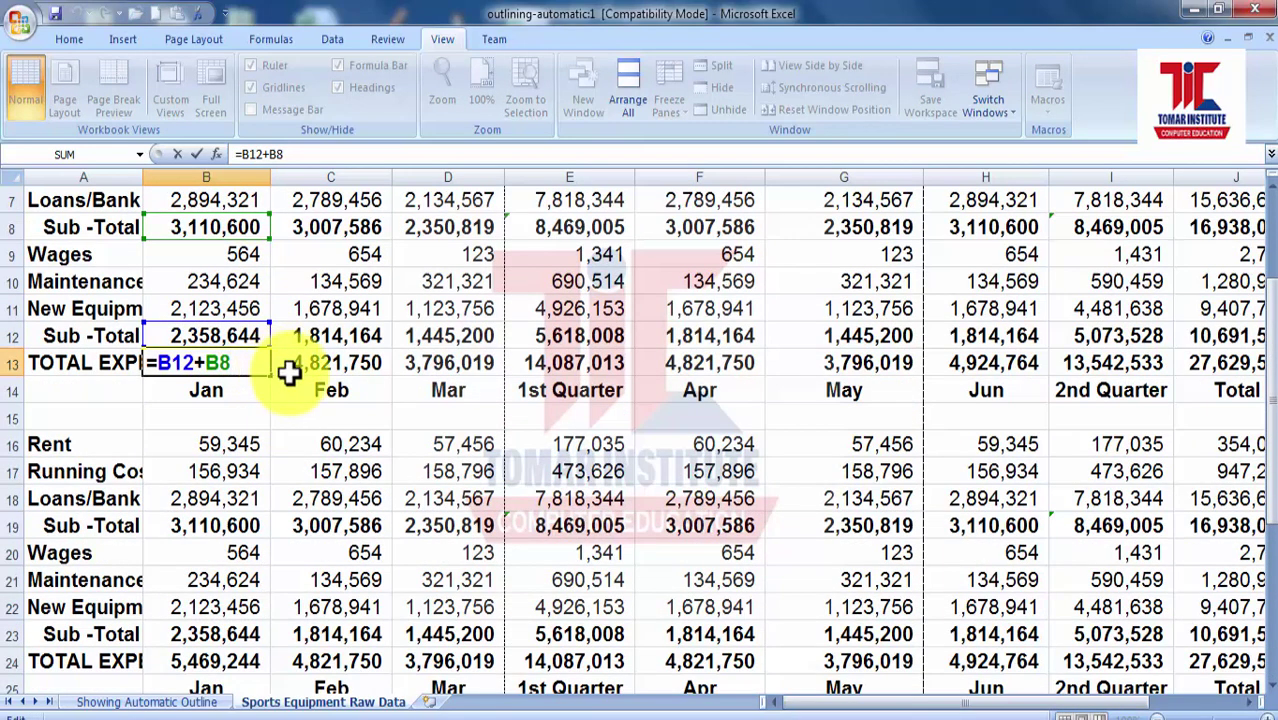
{"action": "key", "text": "Return"}
{"action": "scroll", "coordinate": [301, 365], "scroll_direction": "up", "scroll_amount": 1}
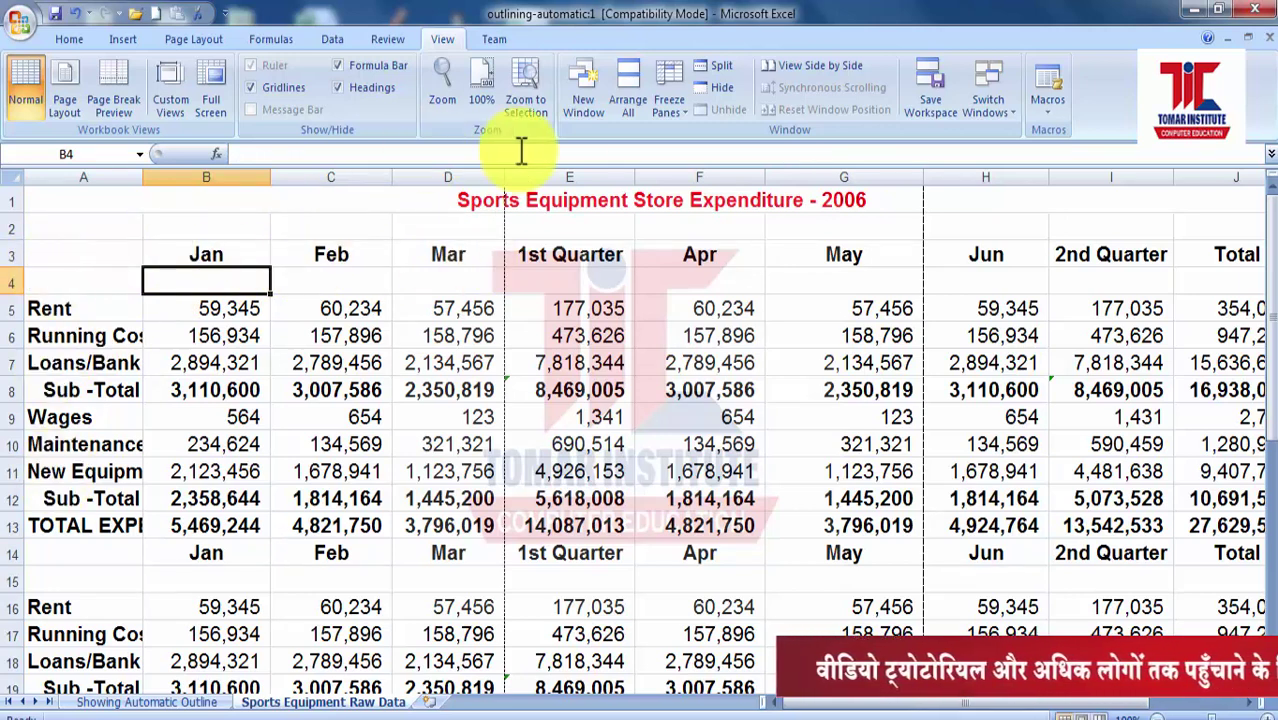
- Freeze the panes again at cell B4 and check the month headings against the rows down to the final total
{"action": "left_click", "coordinate": [670, 118]}
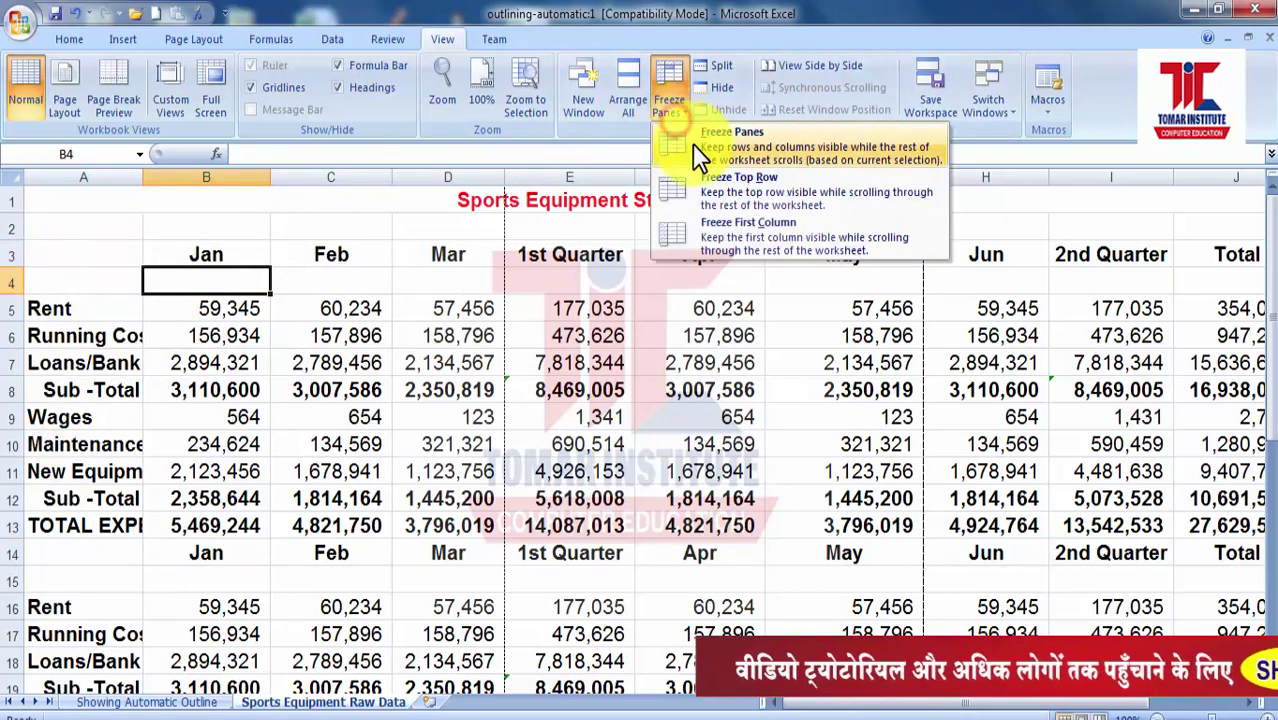
{"action": "left_click", "coordinate": [700, 155]}
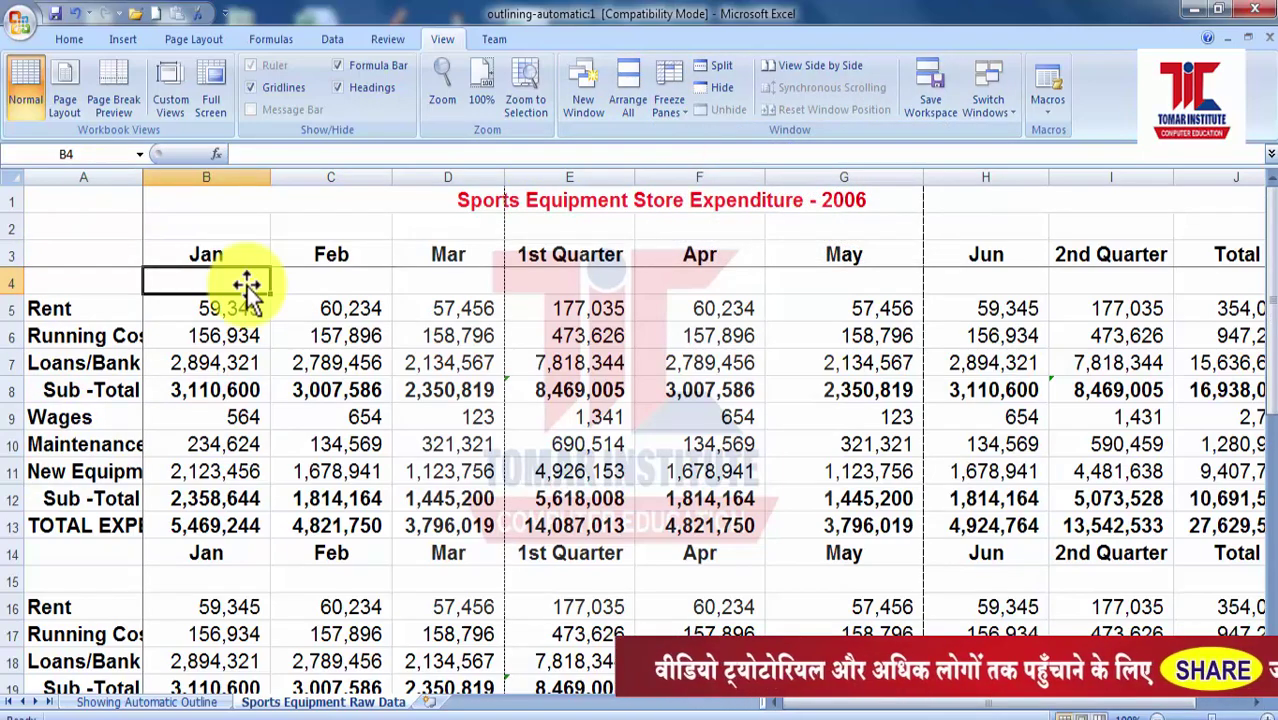
{"action": "scroll", "coordinate": [275, 403], "scroll_direction": "down", "scroll_amount": 3}
{"action": "scroll", "coordinate": [281, 403], "scroll_direction": "down", "scroll_amount": 7}
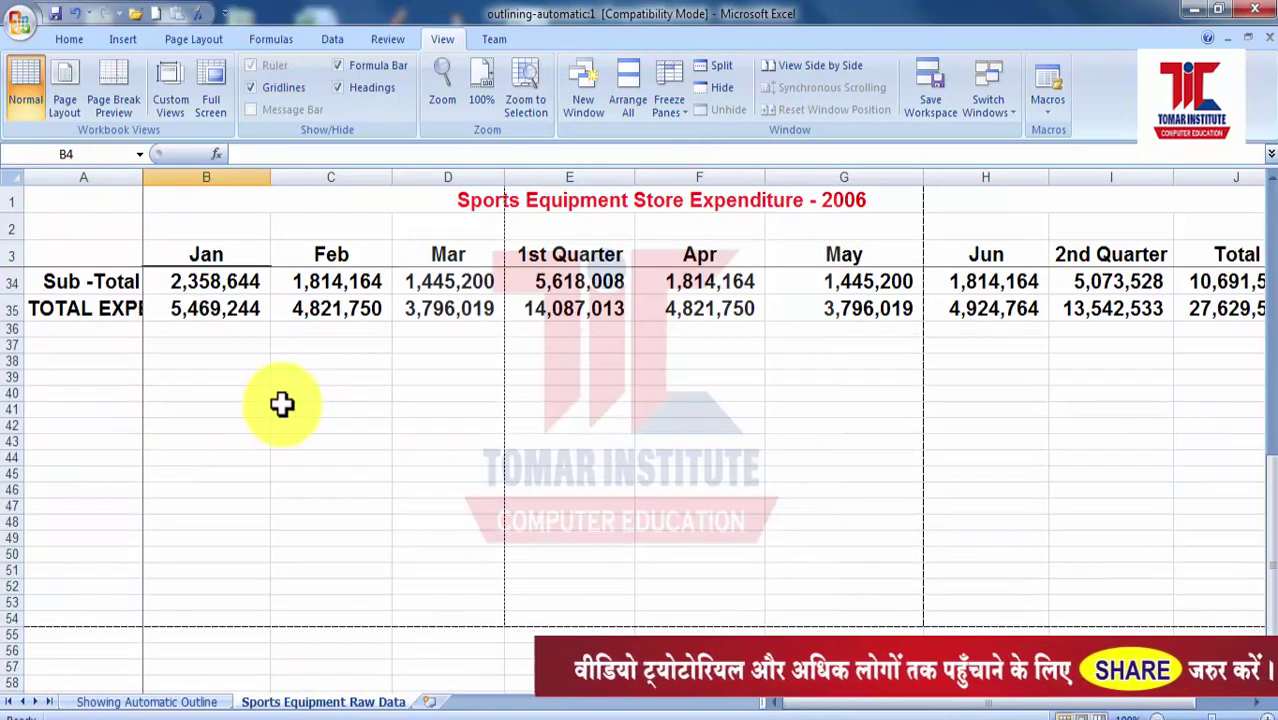
{"action": "scroll", "coordinate": [282, 403], "scroll_direction": "up", "scroll_amount": 9}
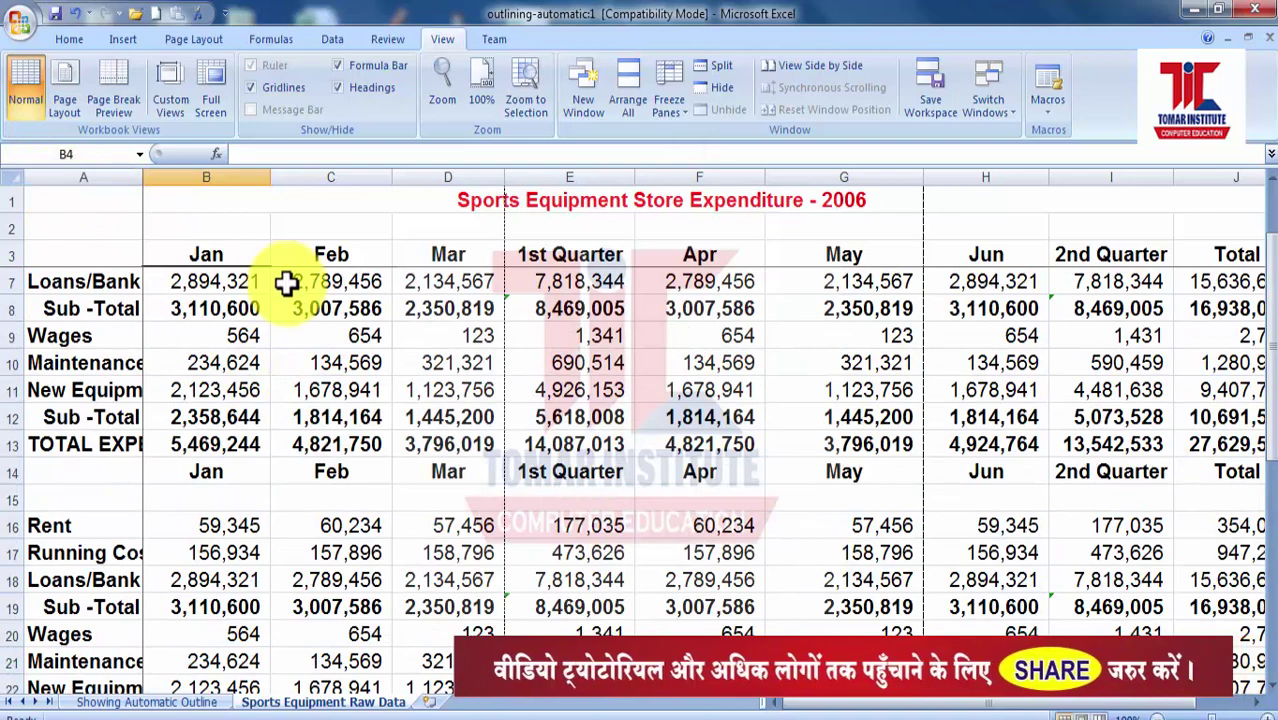
{"action": "scroll", "coordinate": [262, 336], "scroll_direction": "down", "scroll_amount": 8}
{"action": "scroll", "coordinate": [260, 345], "scroll_direction": "up", "scroll_amount": 9}
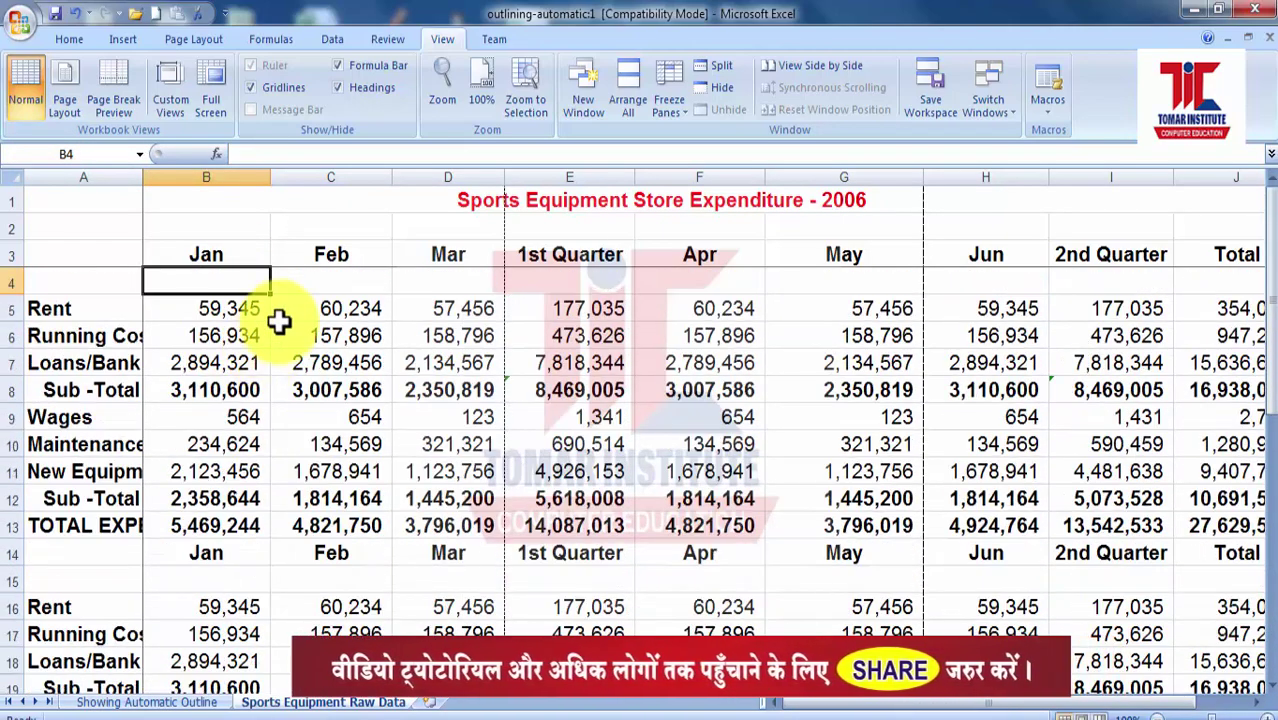
- Unfreeze the panes and freeze only the top row, checking the title row against the data below
{"action": "left_click", "coordinate": [672, 104]}
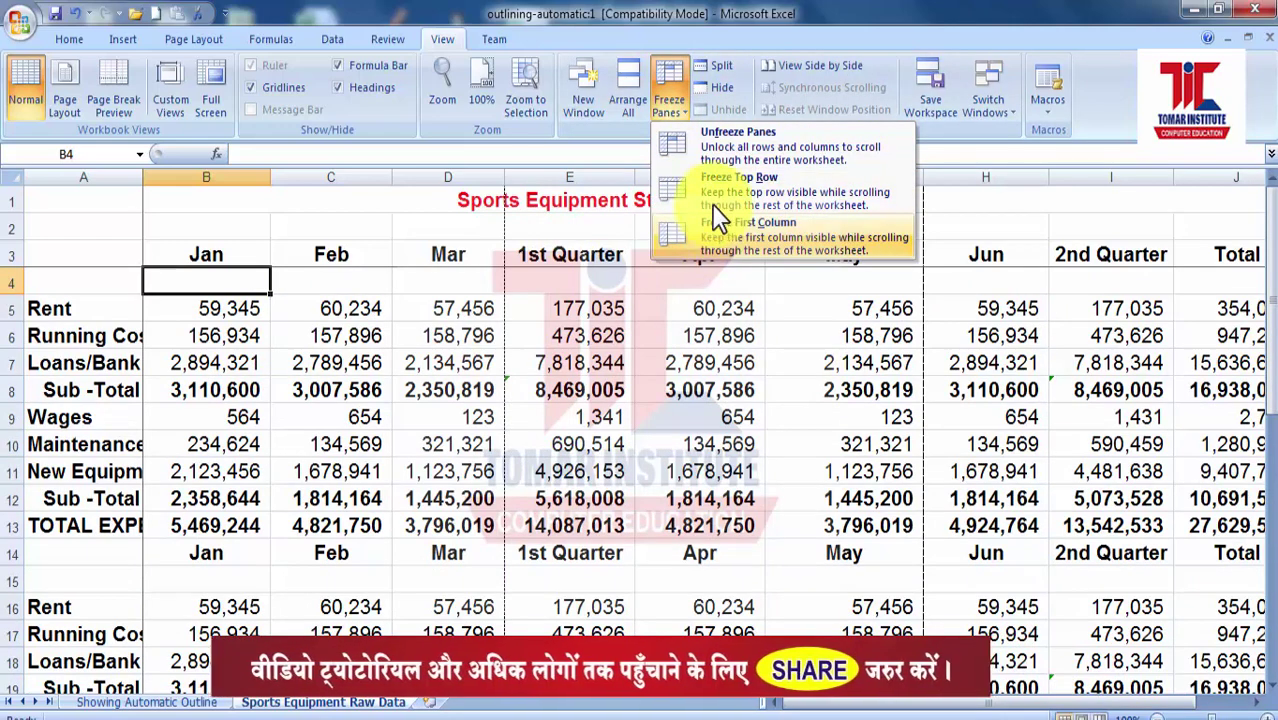
{"action": "left_click", "coordinate": [702, 130]}
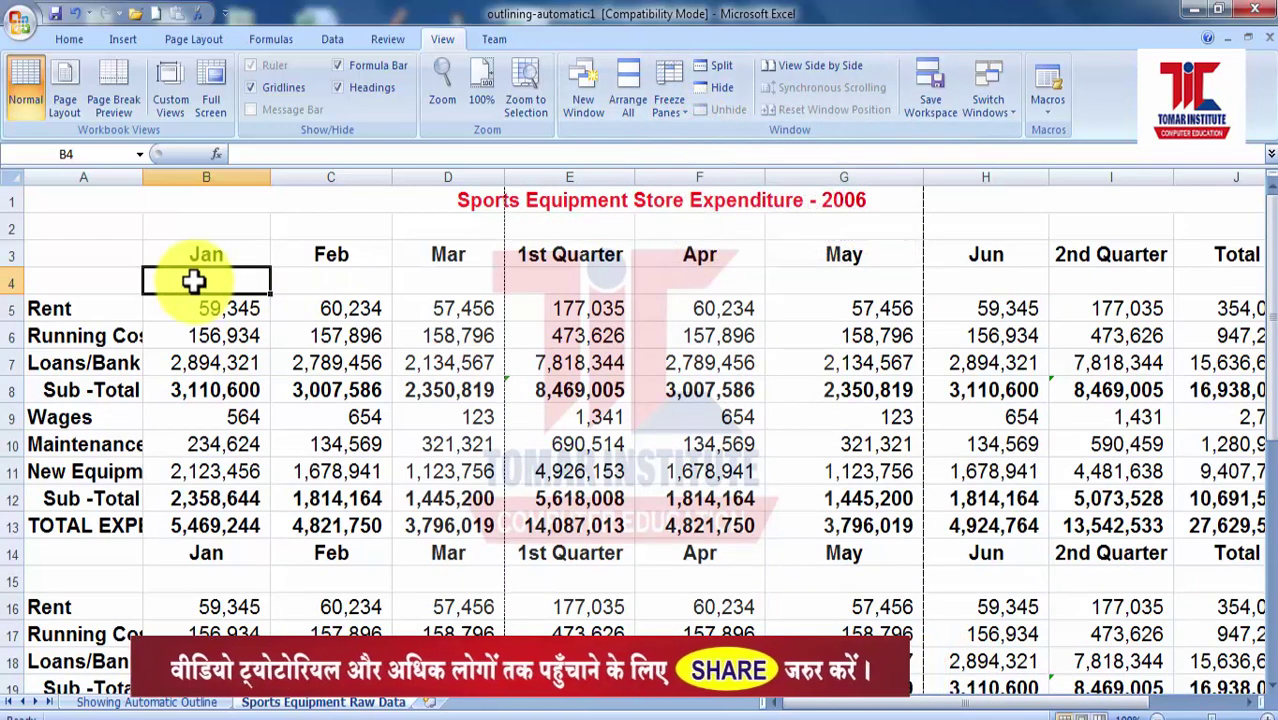
{"action": "left_click", "coordinate": [668, 108]}
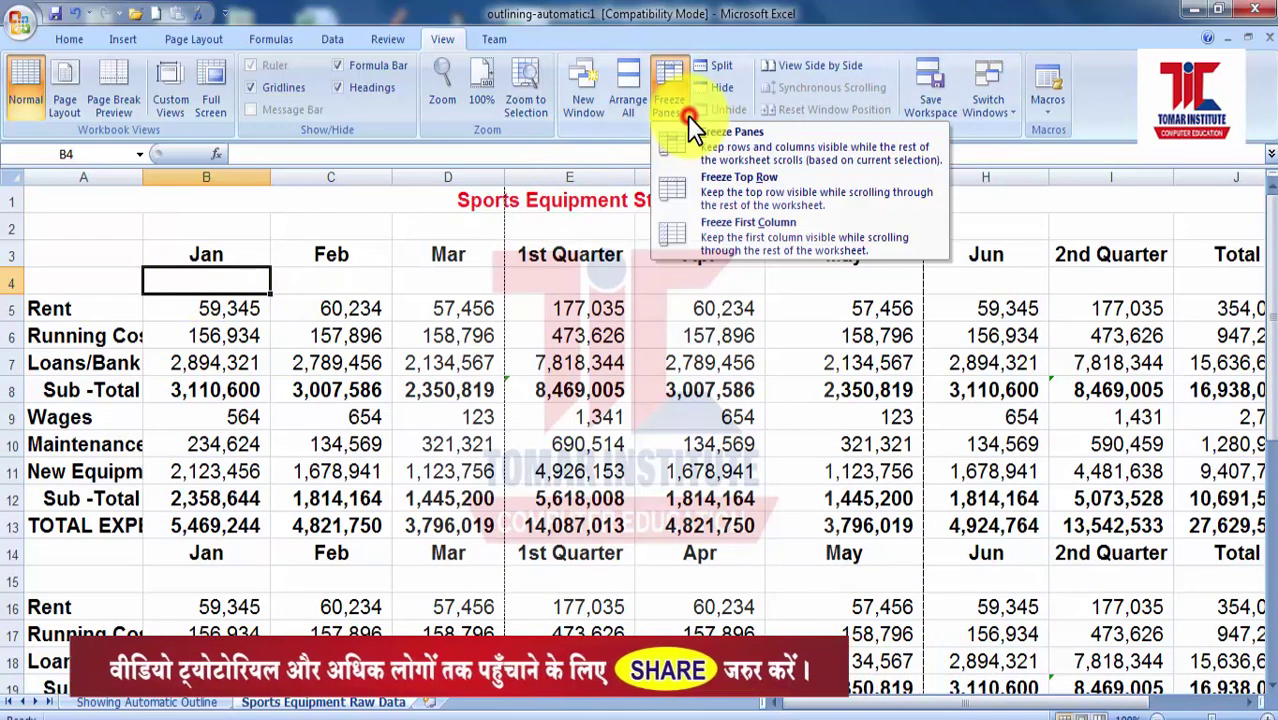
{"action": "left_click", "coordinate": [713, 197]}
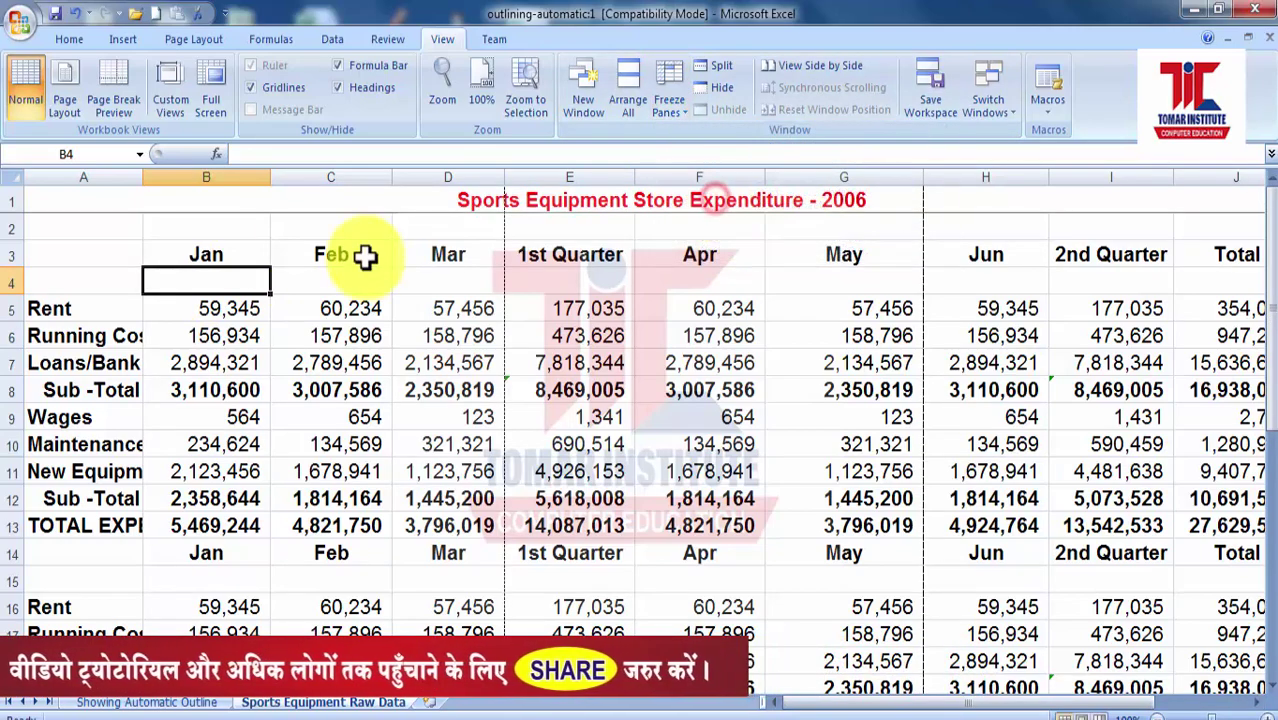
{"action": "scroll", "coordinate": [451, 277], "scroll_direction": "down", "scroll_amount": 5}
{"action": "scroll", "coordinate": [455, 279], "scroll_direction": "up", "scroll_amount": 5}
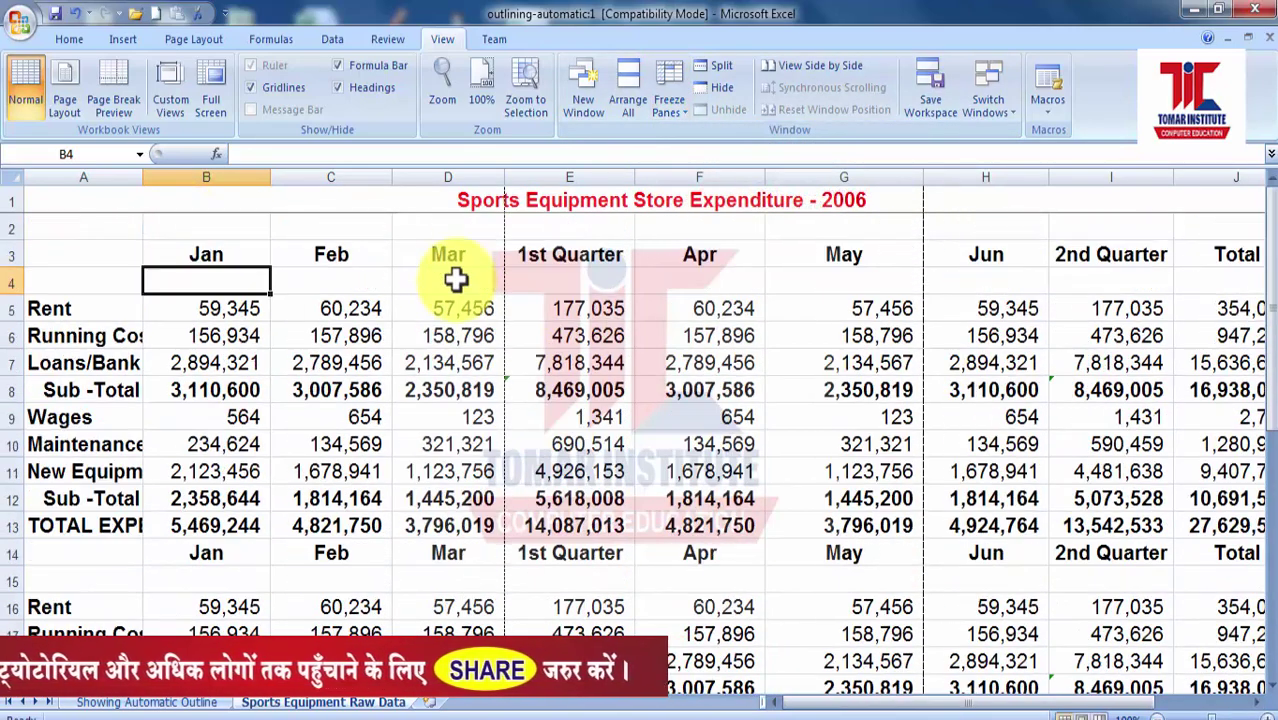
{"action": "scroll", "coordinate": [455, 279], "scroll_direction": "down", "scroll_amount": 2}
{"action": "scroll", "coordinate": [455, 279], "scroll_direction": "up", "scroll_amount": 2}
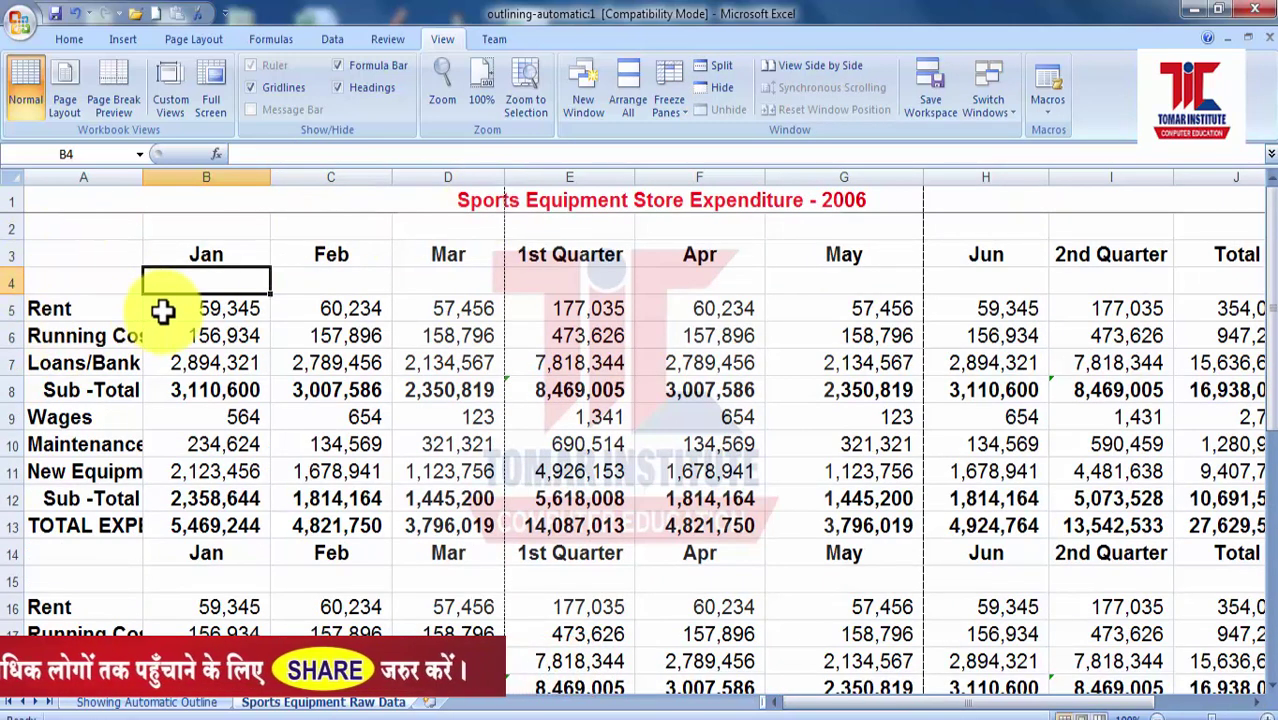
- Select the Rent row 5, apply Freeze Top Row again, and check which row stays fixed
{"action": "left_click", "coordinate": [10, 308]}
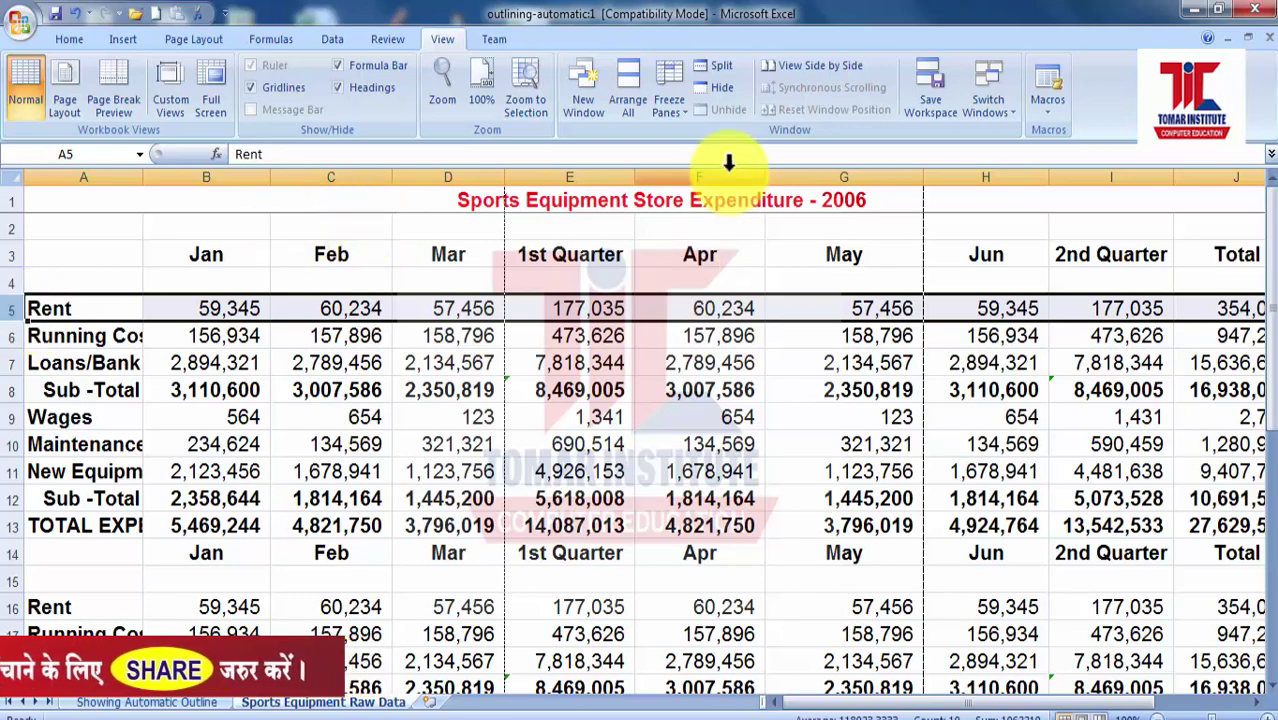
{"action": "left_click", "coordinate": [684, 108]}
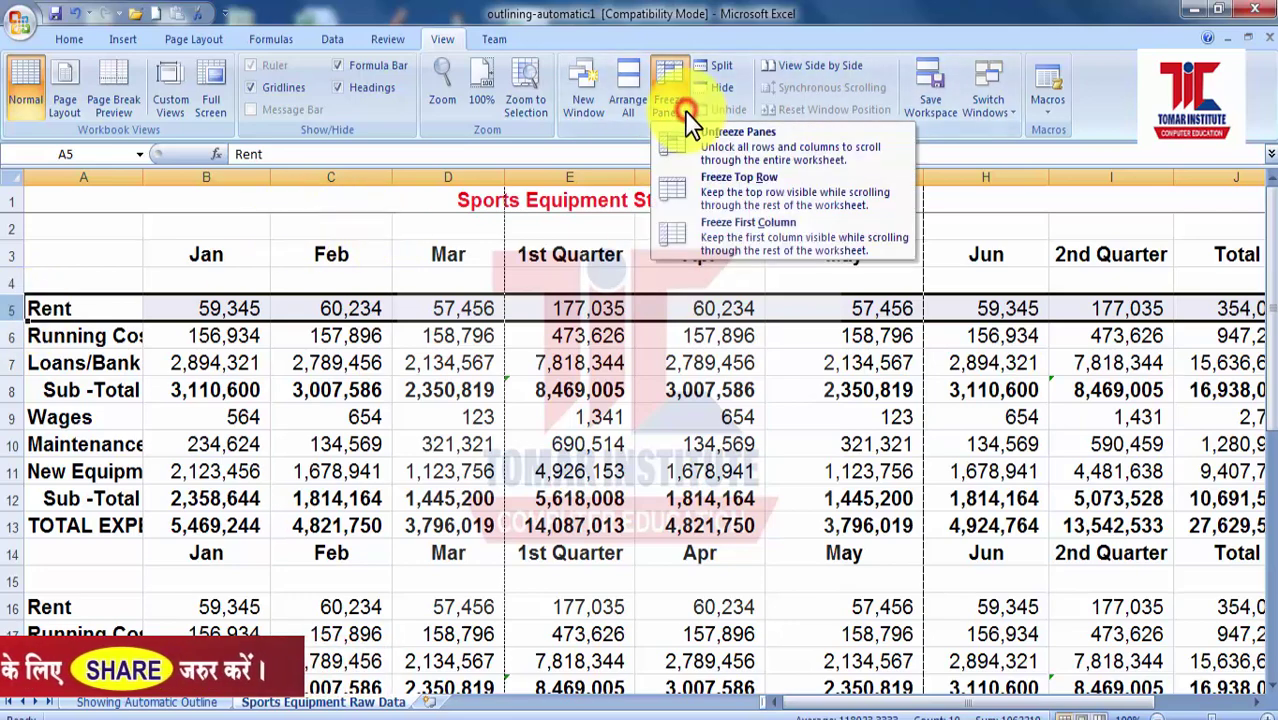
{"action": "left_click", "coordinate": [733, 205]}
{"action": "scroll", "coordinate": [355, 385], "scroll_direction": "down", "scroll_amount": 4}
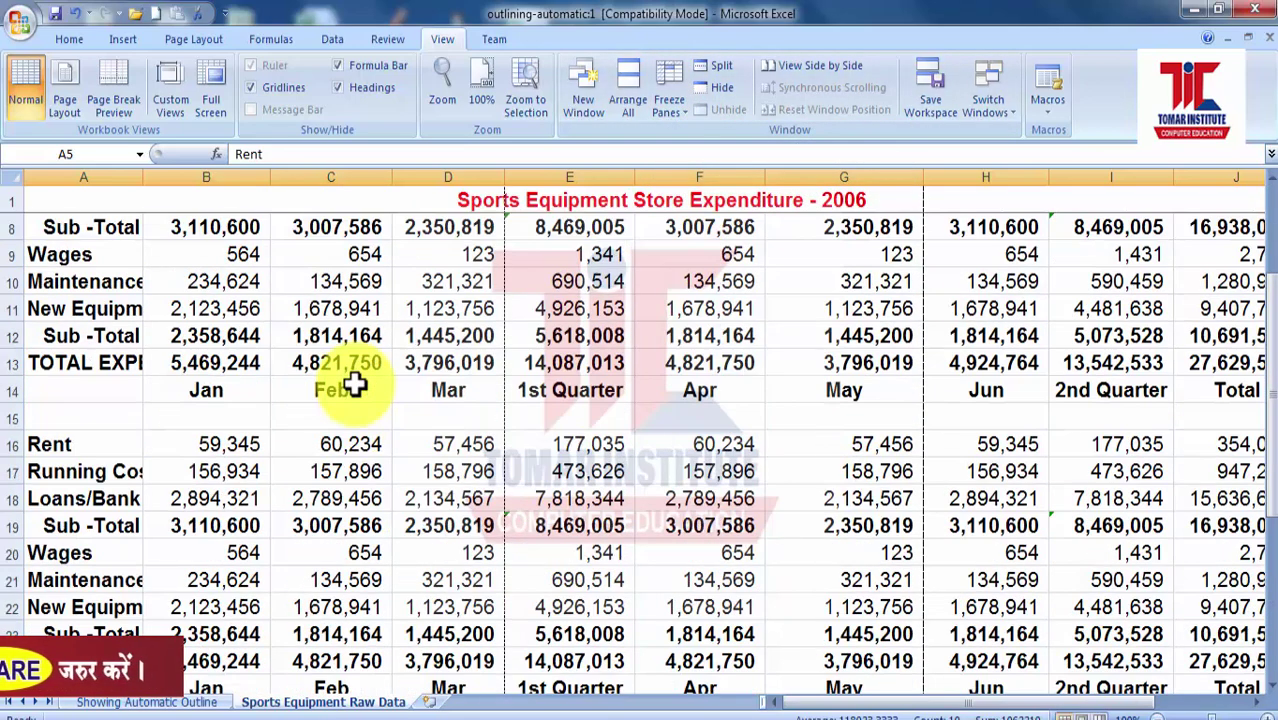
{"action": "scroll", "coordinate": [355, 385], "scroll_direction": "down", "scroll_amount": 2}
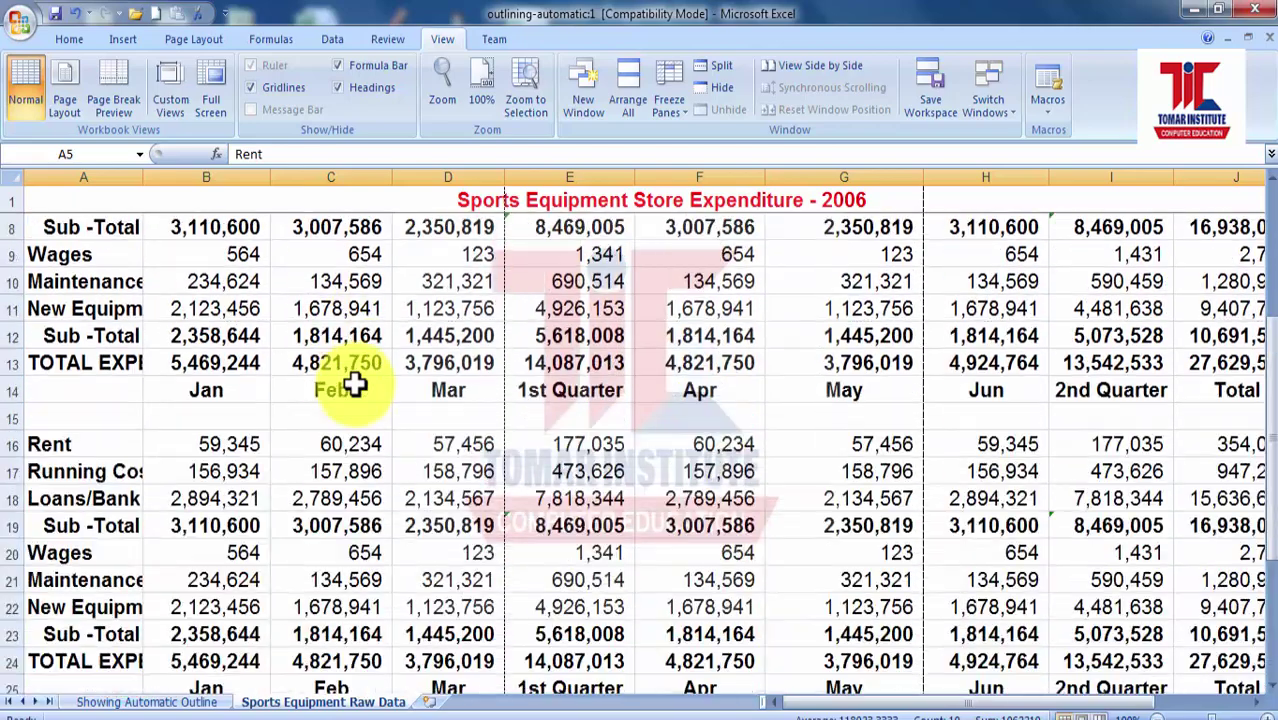
{"action": "scroll", "coordinate": [355, 385], "scroll_direction": "up", "scroll_amount": 6}
{"action": "scroll", "coordinate": [355, 385], "scroll_direction": "down", "scroll_amount": 2}
{"action": "scroll", "coordinate": [355, 385], "scroll_direction": "up", "scroll_amount": 2}
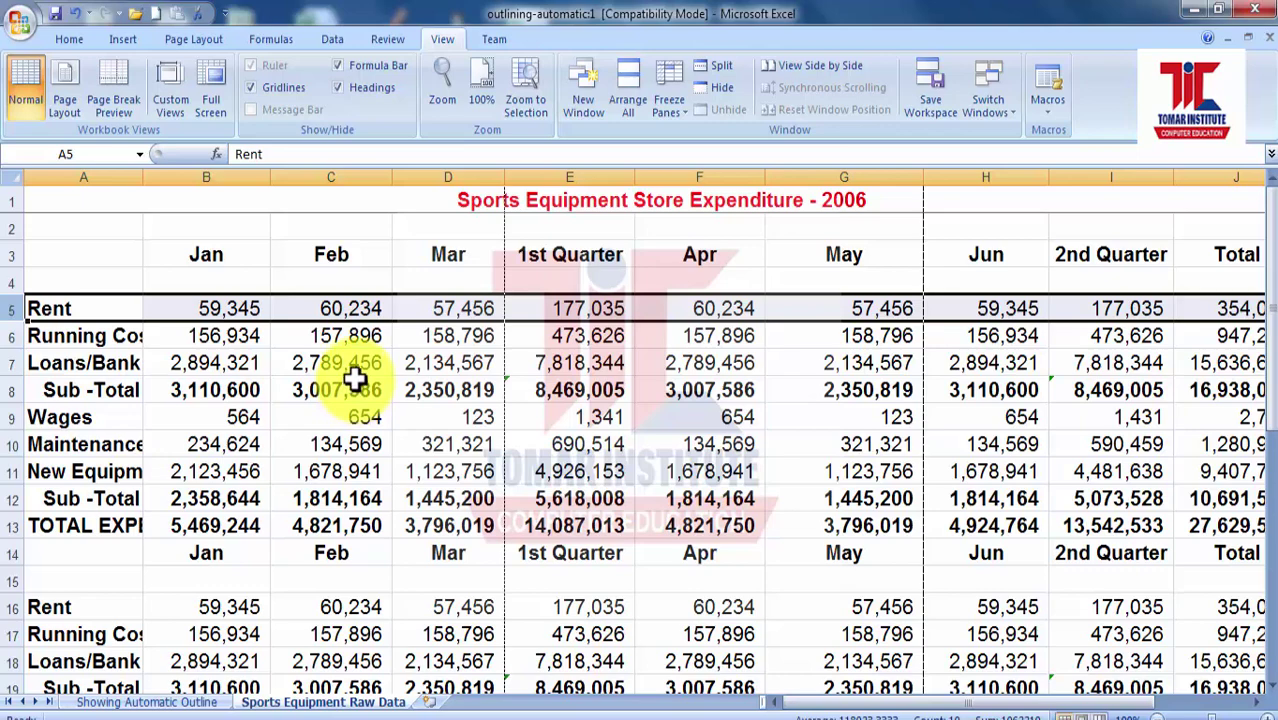
- Select the title row 1 and check its fixed position against the rows below
{"action": "left_click", "coordinate": [5, 203]}
{"action": "scroll", "coordinate": [499, 355], "scroll_direction": "down", "scroll_amount": 6}
{"action": "scroll", "coordinate": [499, 355], "scroll_direction": "up", "scroll_amount": 6}
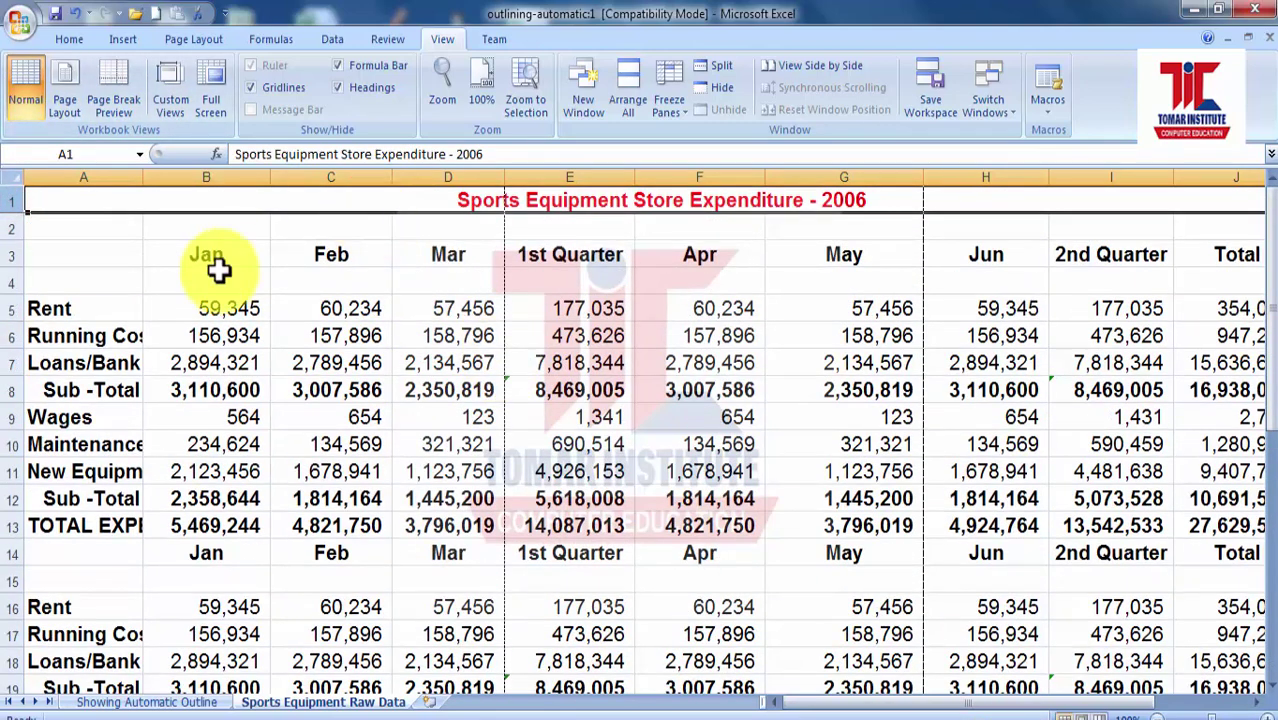
- Select the Jan heading in B3, freeze the first column, and check column A against the columns out to Total
{"action": "left_click", "coordinate": [165, 251]}
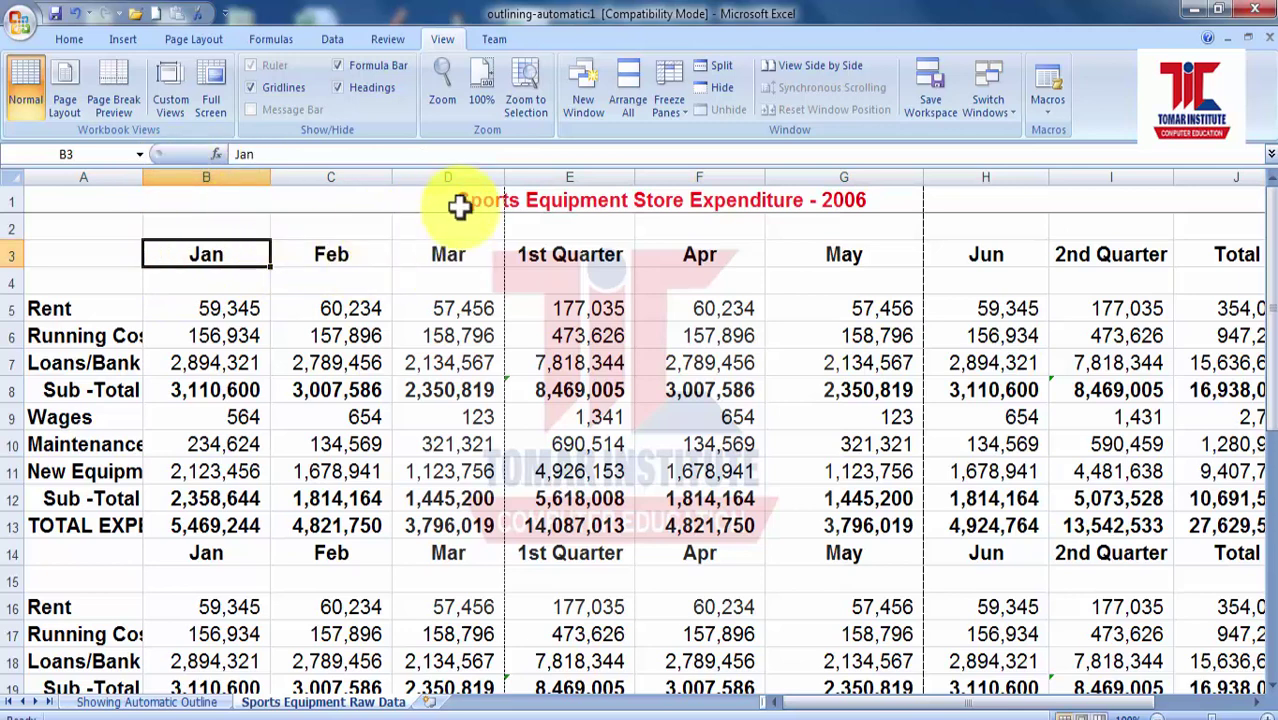
{"action": "left_click", "coordinate": [670, 105]}
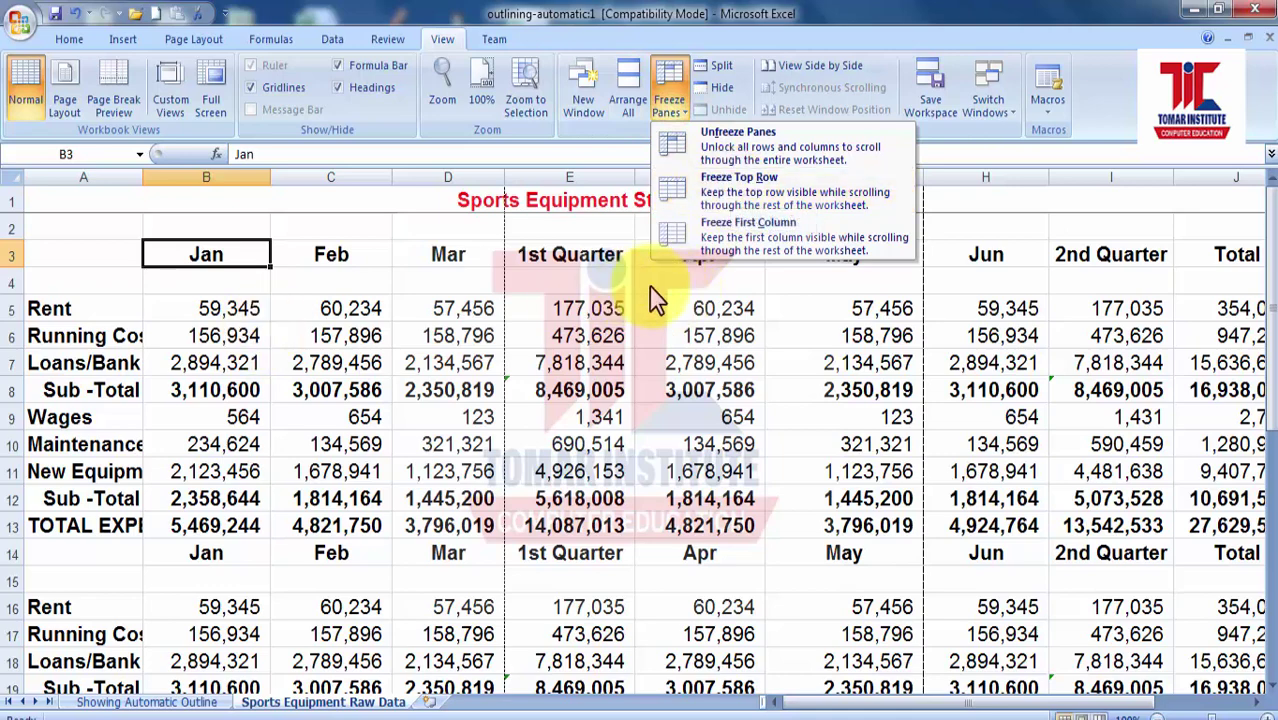
{"action": "left_click", "coordinate": [678, 237]}
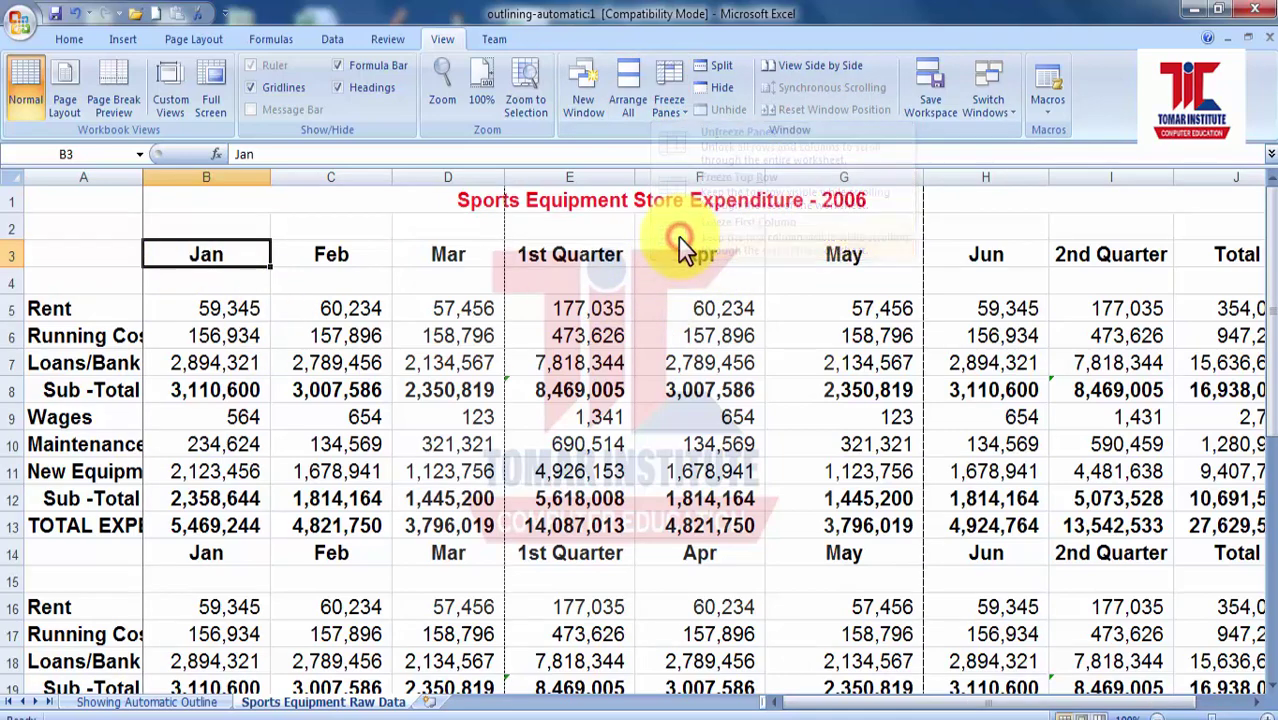
{"action": "scroll", "coordinate": [268, 355], "scroll_direction": "down", "scroll_amount": 2}
{"action": "scroll", "coordinate": [265, 356], "scroll_direction": "up", "scroll_amount": 2}
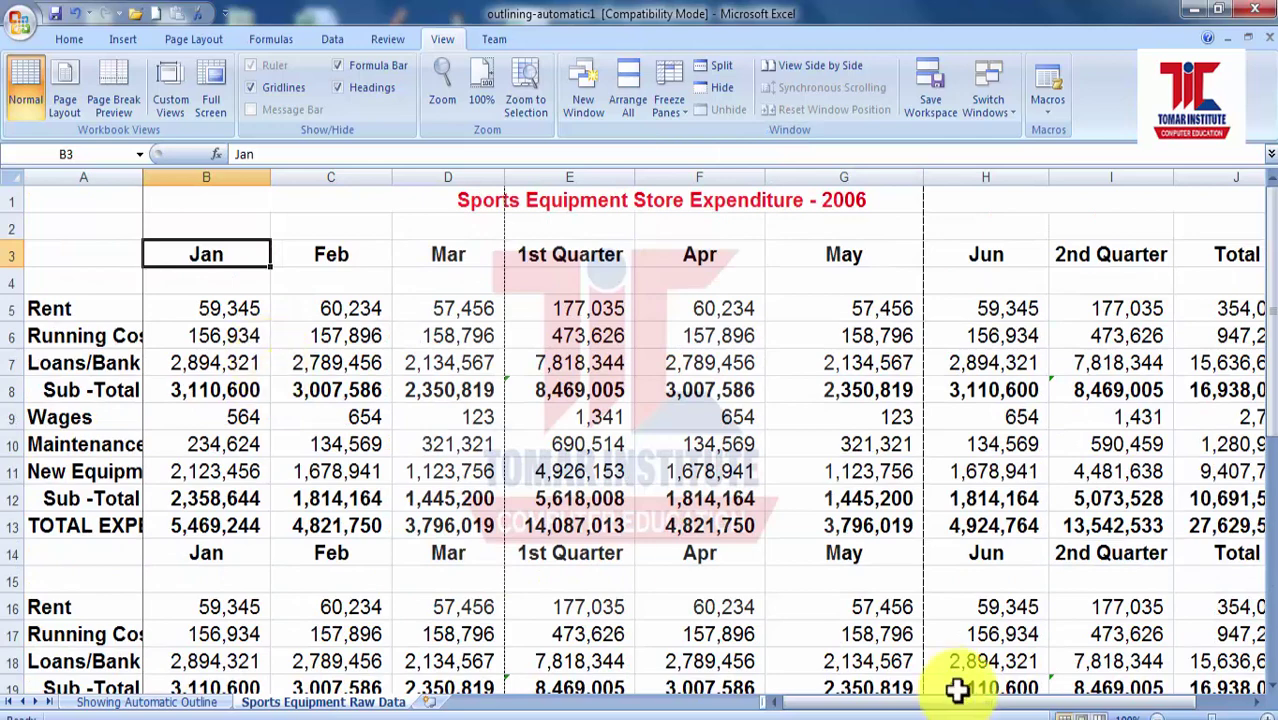
{"action": "left_click_drag", "start_coordinate": [900, 708], "coordinate": [1010, 704]}
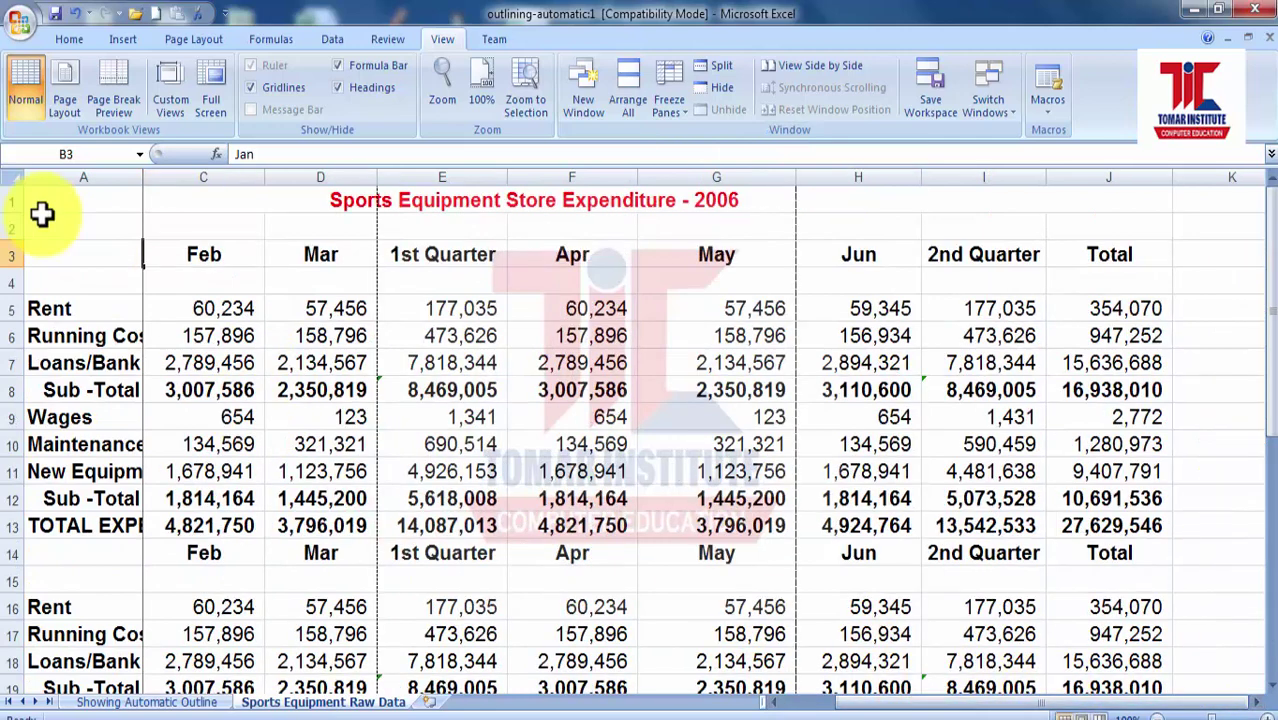
{"action": "left_click_drag", "start_coordinate": [899, 702], "coordinate": [765, 702]}
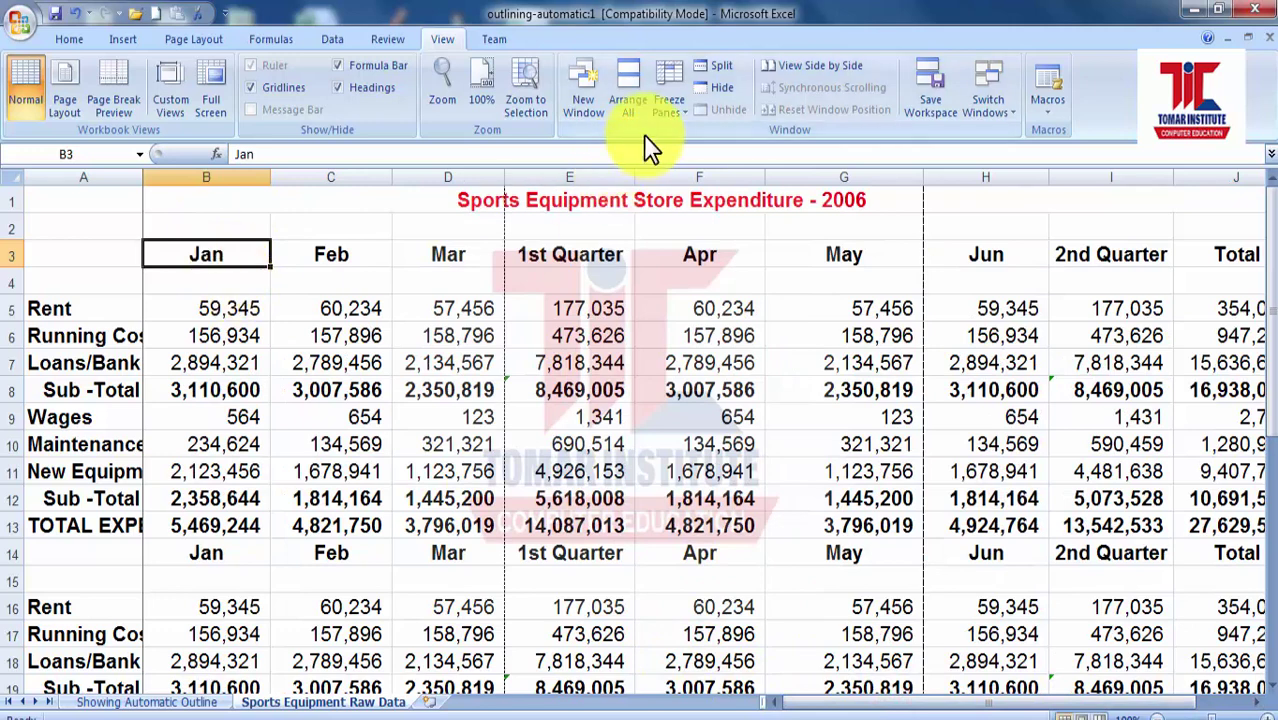
- Unfreeze the panes, select the Feb heading in C3, and apply Freeze First Column again to check which column stays fixed
{"action": "left_click", "coordinate": [670, 103]}
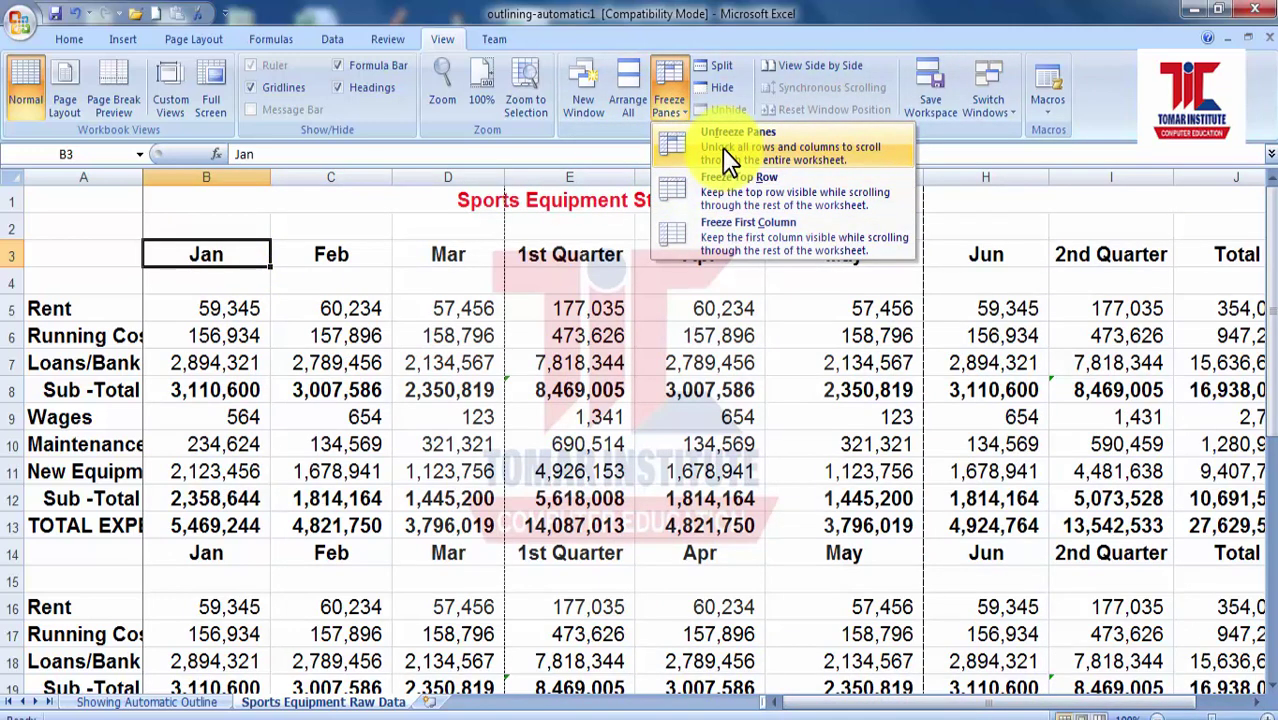
{"action": "left_click", "coordinate": [725, 180]}
{"action": "left_click", "coordinate": [212, 253]}
{"action": "left_click", "coordinate": [348, 251]}
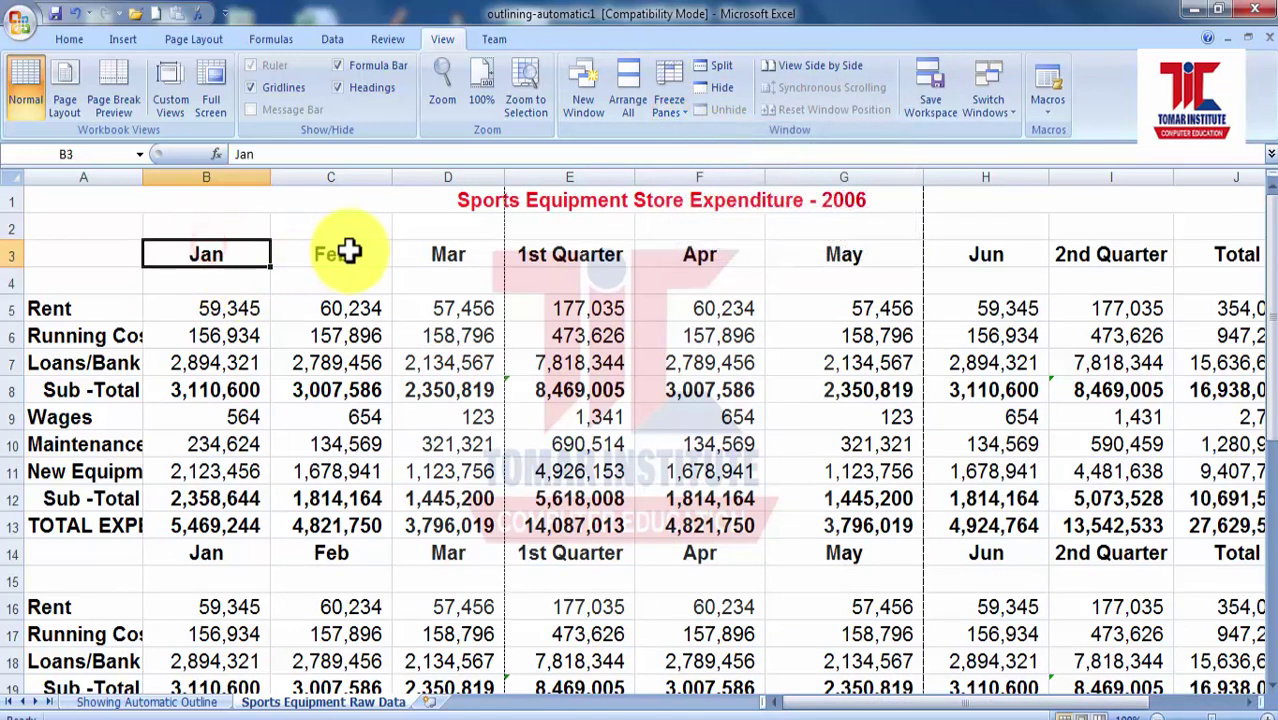
{"action": "left_click", "coordinate": [672, 115]}
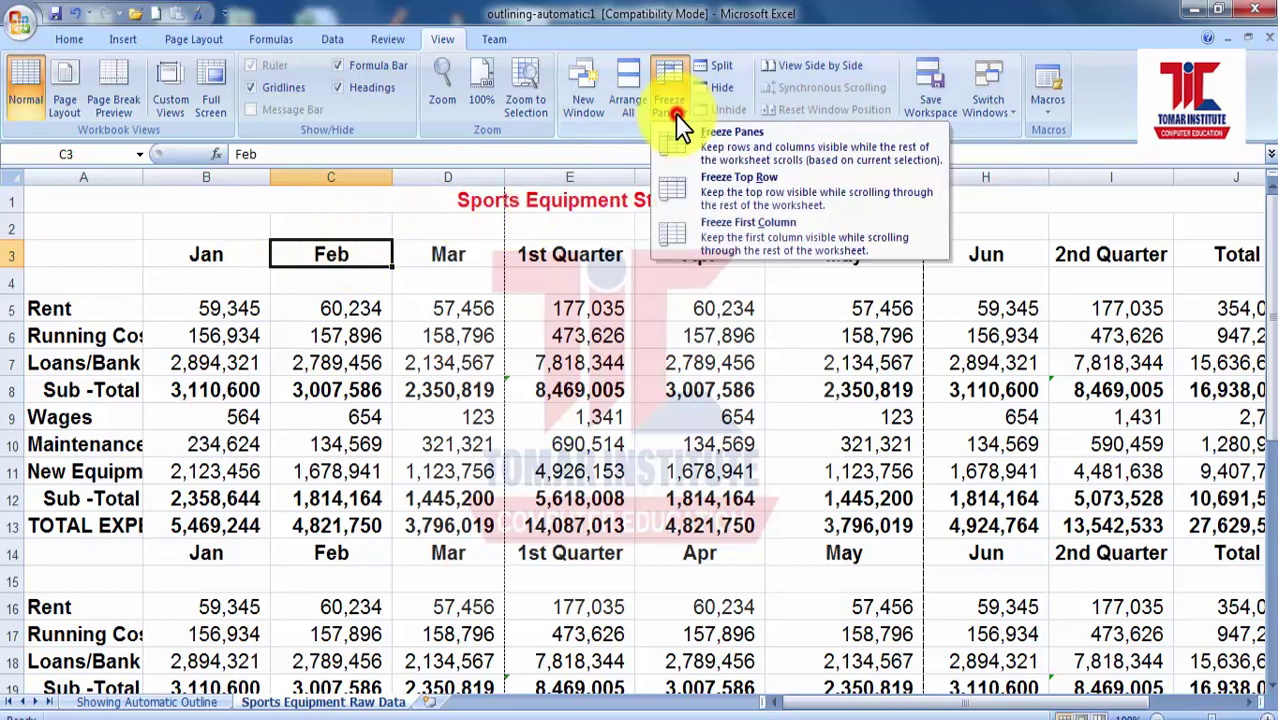
{"action": "left_click", "coordinate": [708, 225]}
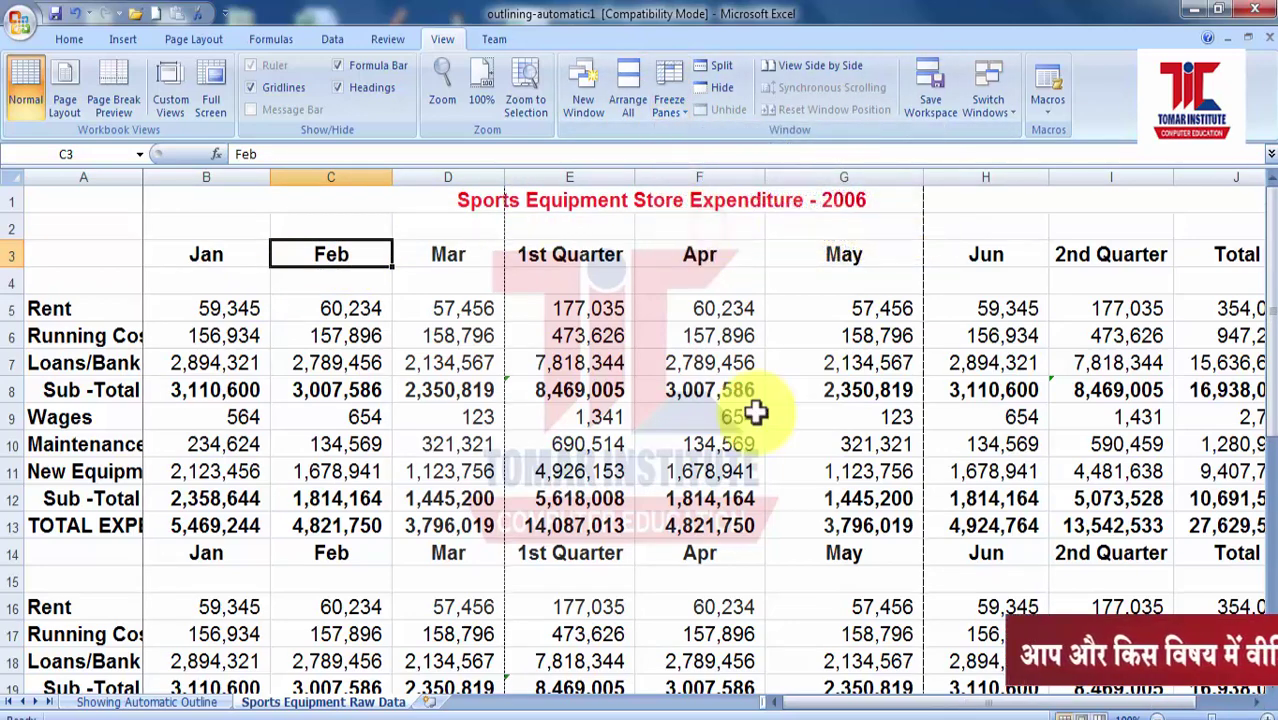
{"action": "left_click_drag", "start_coordinate": [905, 700], "coordinate": [852, 692]}
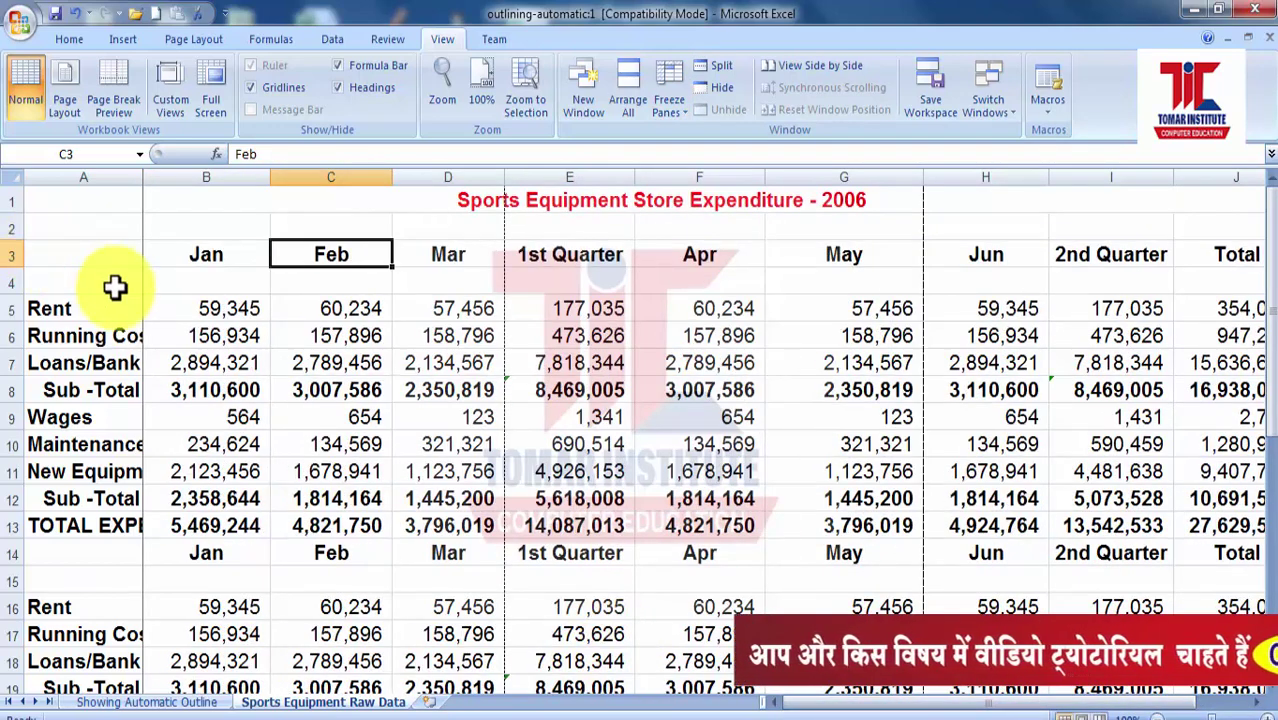
- Unfreeze the first column and select the Jan heading in B3
{"action": "left_click", "coordinate": [682, 102]}
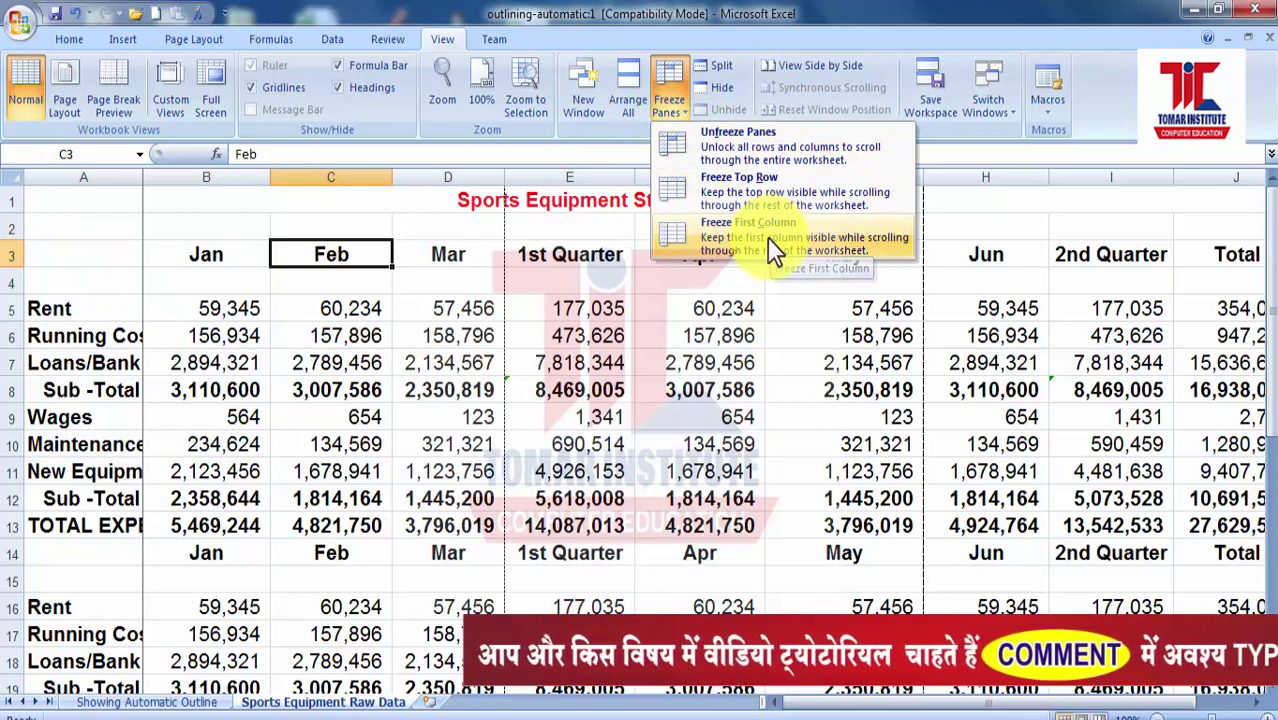
{"action": "left_click", "coordinate": [733, 160]}
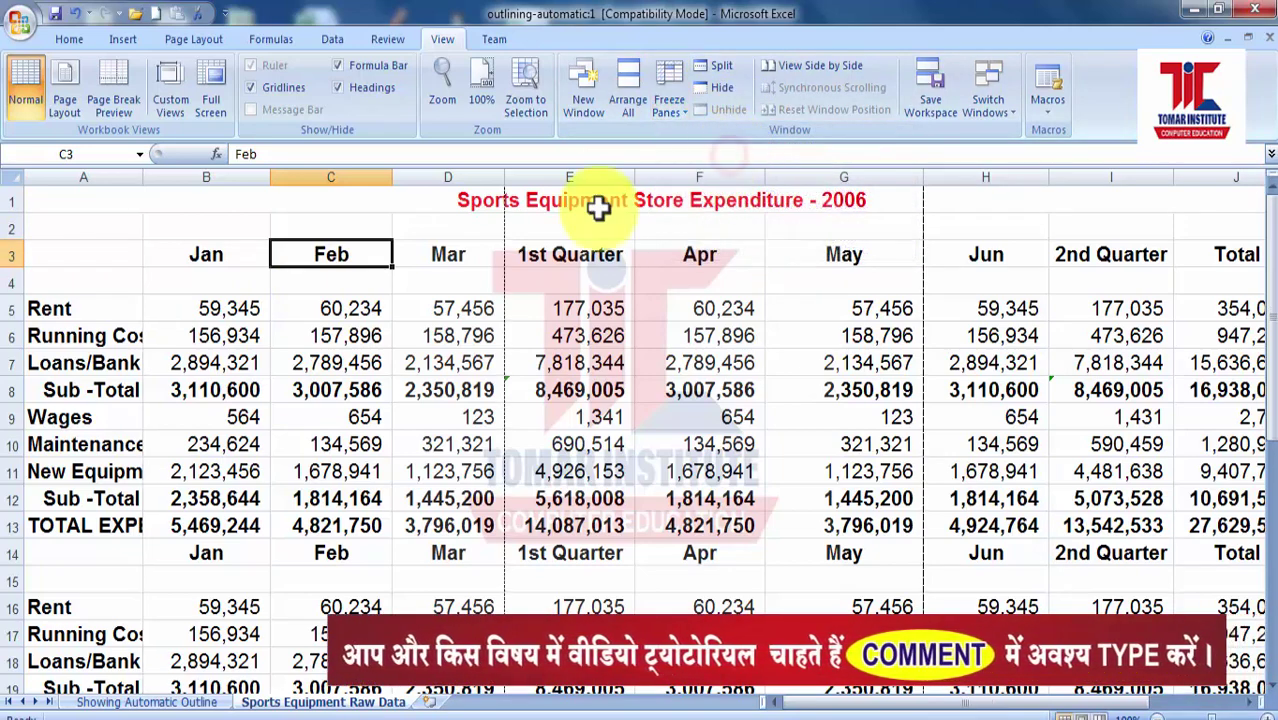
{"action": "left_click", "coordinate": [263, 300]}
{"action": "left_click", "coordinate": [205, 248]}
{"action": "left_click", "coordinate": [667, 108]}
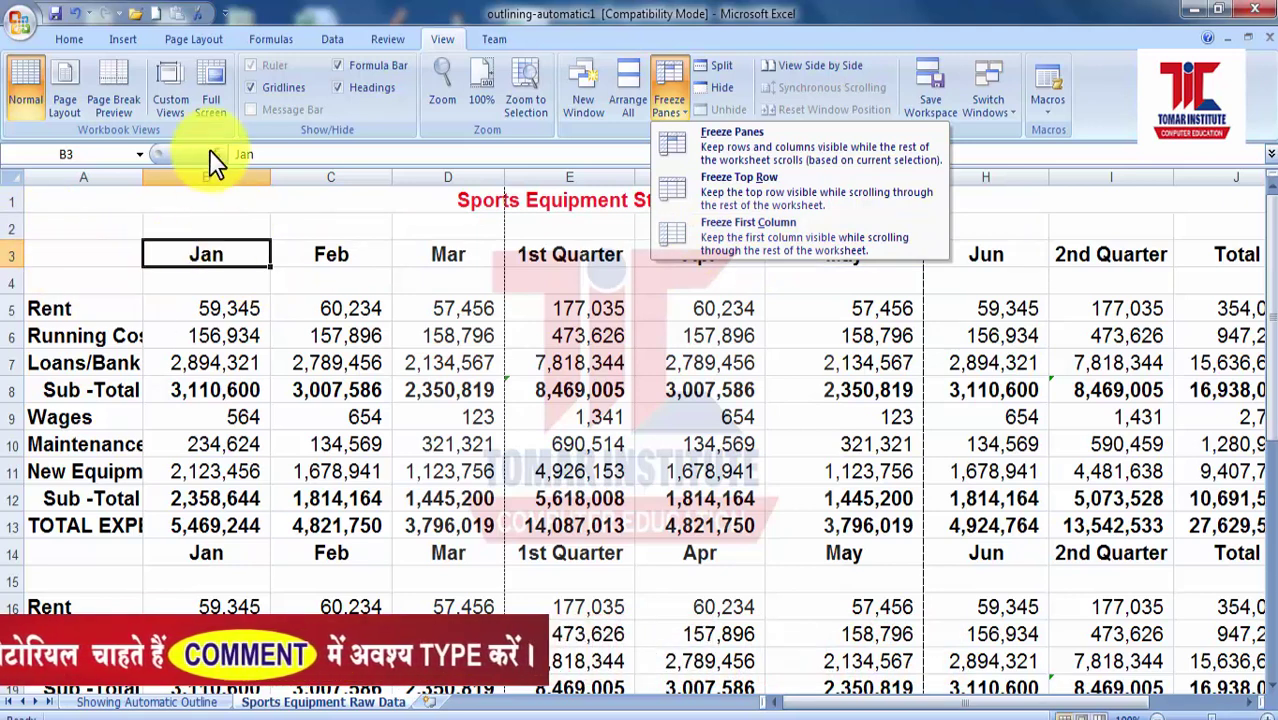
{"action": "left_click", "coordinate": [206, 246]}
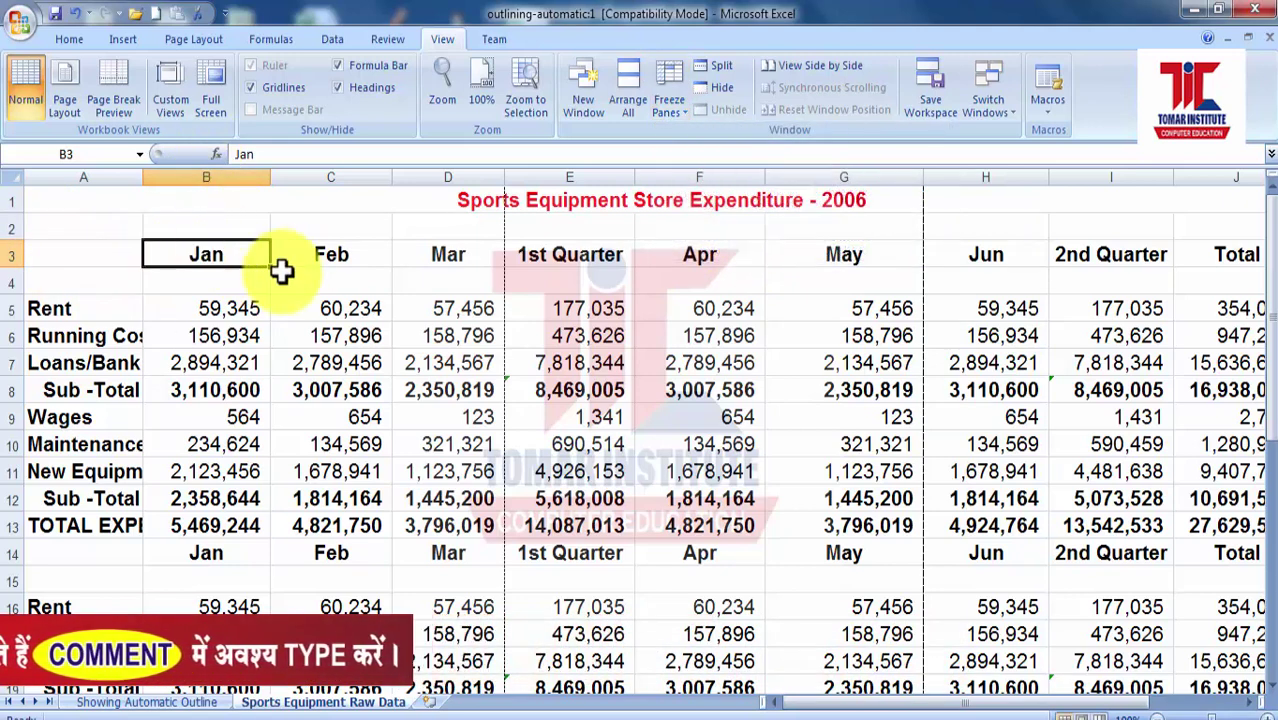
- Freeze the panes at cell C4 and check columns A and B against the columns beyond them
{"action": "left_click", "coordinate": [341, 284]}
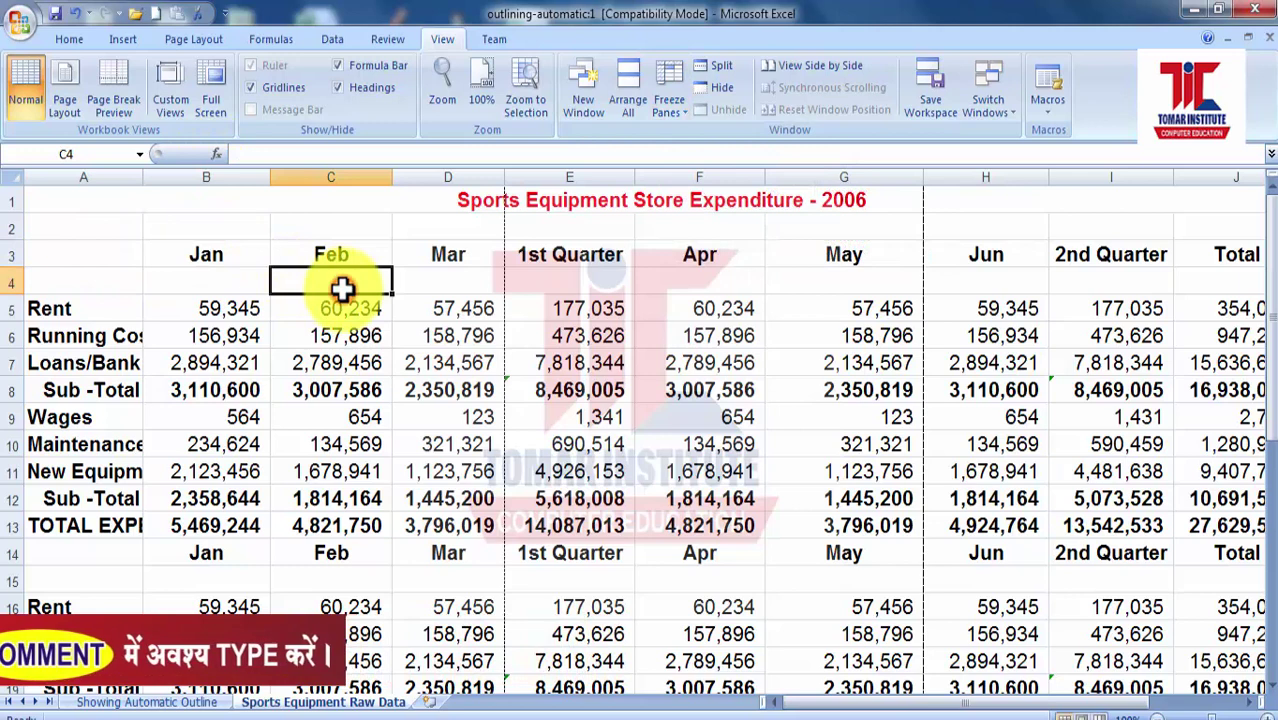
{"action": "left_click", "coordinate": [665, 105]}
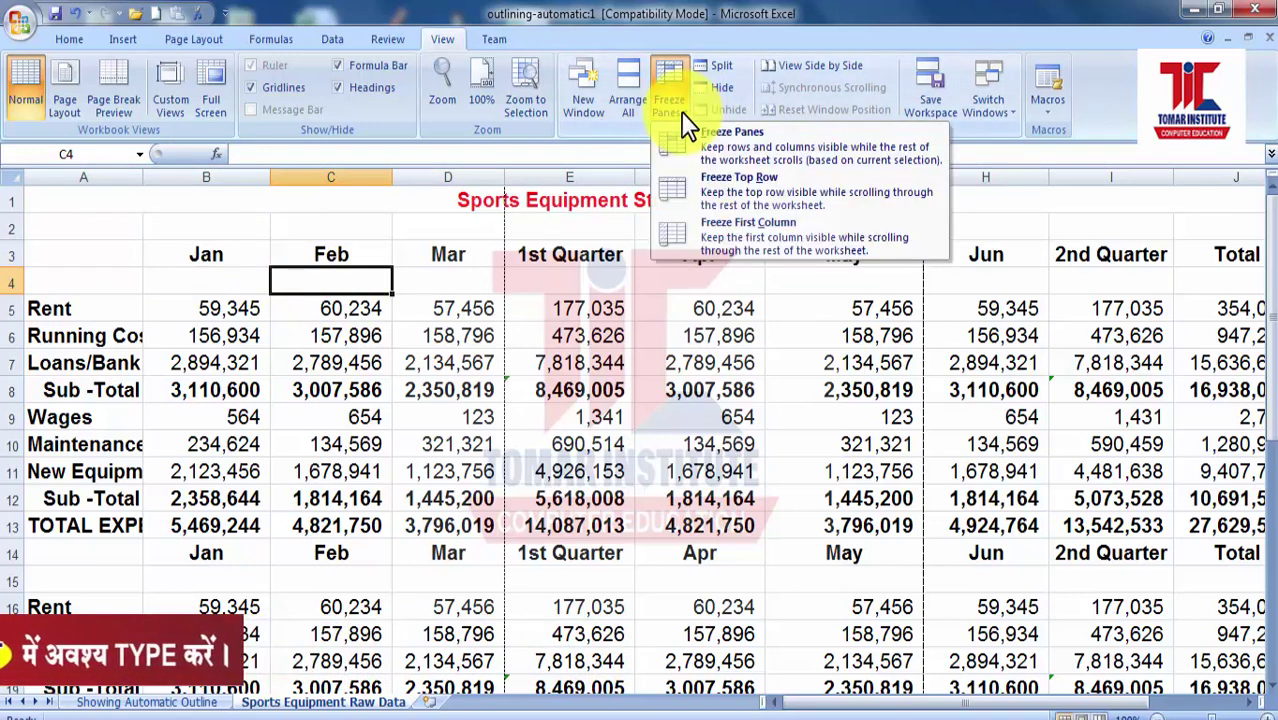
{"action": "left_click", "coordinate": [732, 140]}
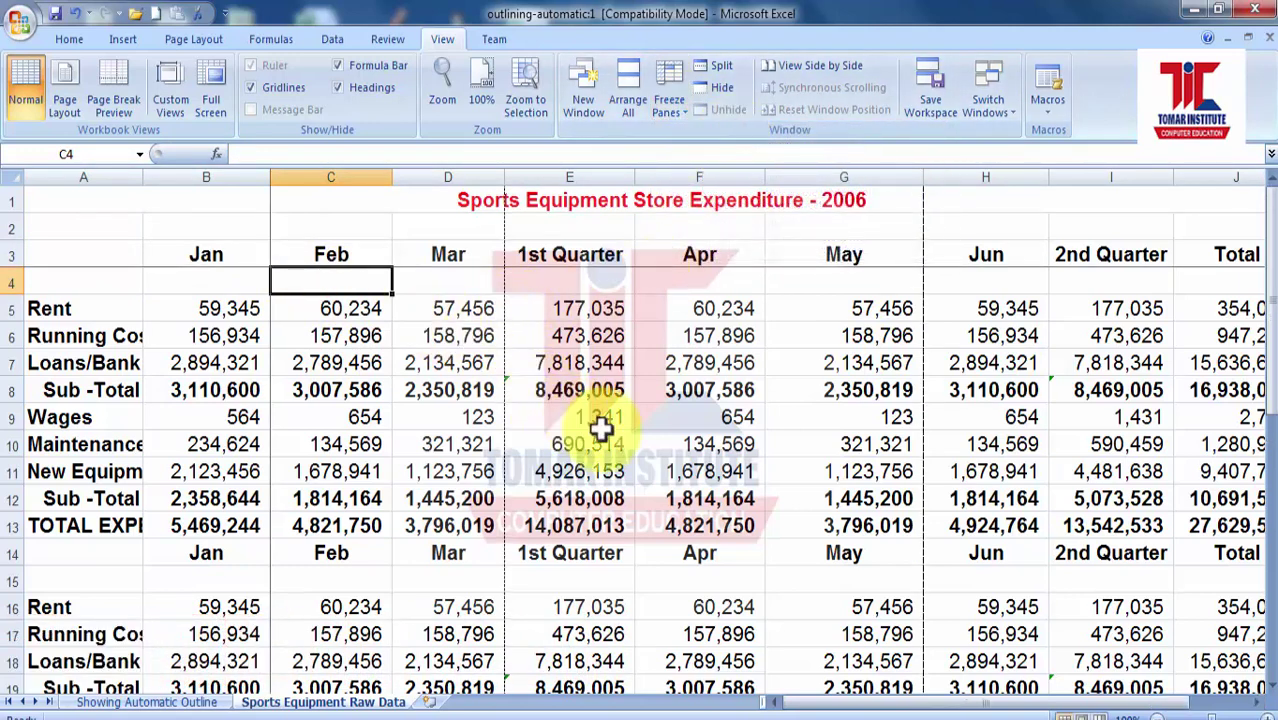
{"action": "left_click_drag", "start_coordinate": [840, 705], "coordinate": [727, 685]}
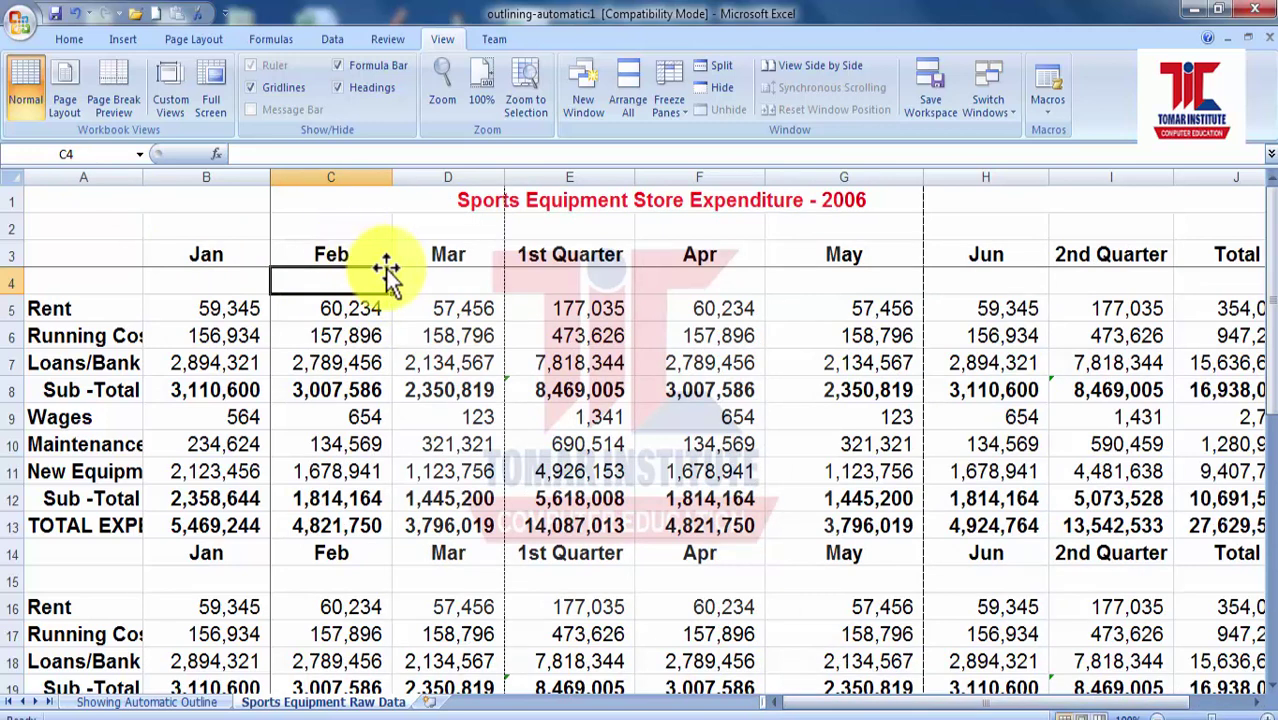
- Select cell C4 and unfreeze the panes
{"action": "left_click", "coordinate": [437, 283]}
{"action": "left_click", "coordinate": [676, 101]}
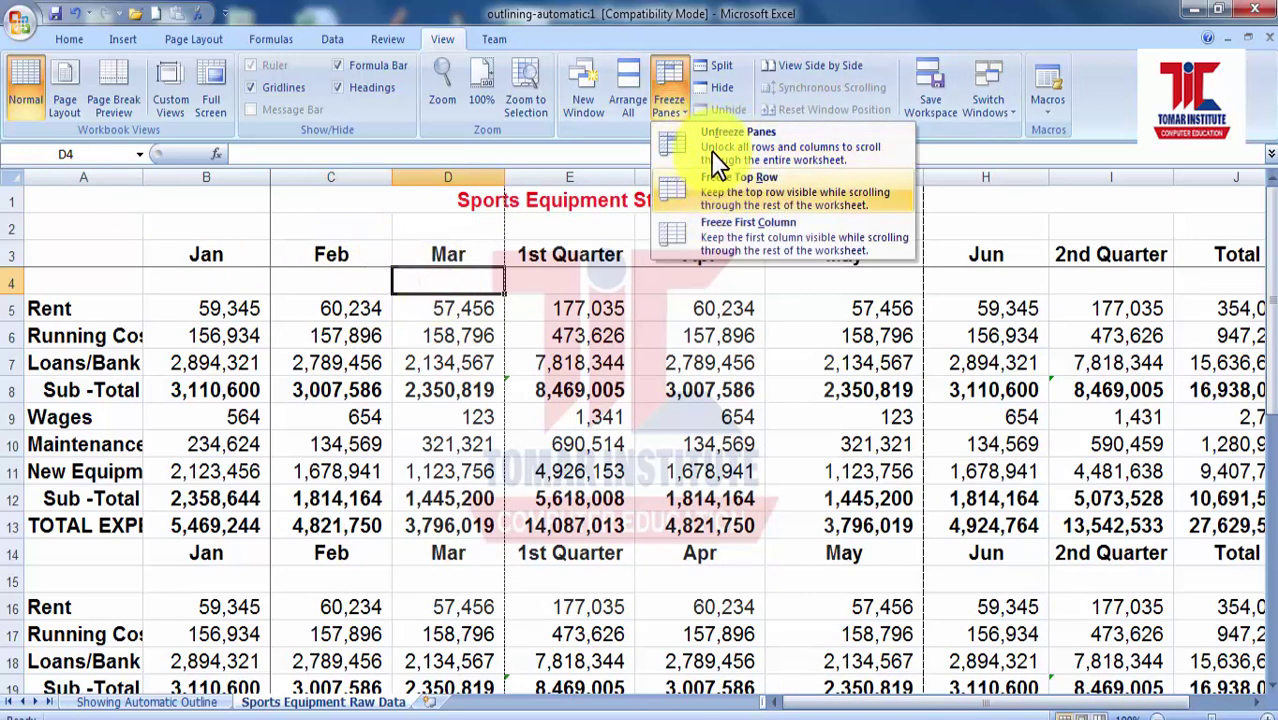
{"action": "left_click", "coordinate": [306, 278]}
{"action": "left_click", "coordinate": [311, 278]}
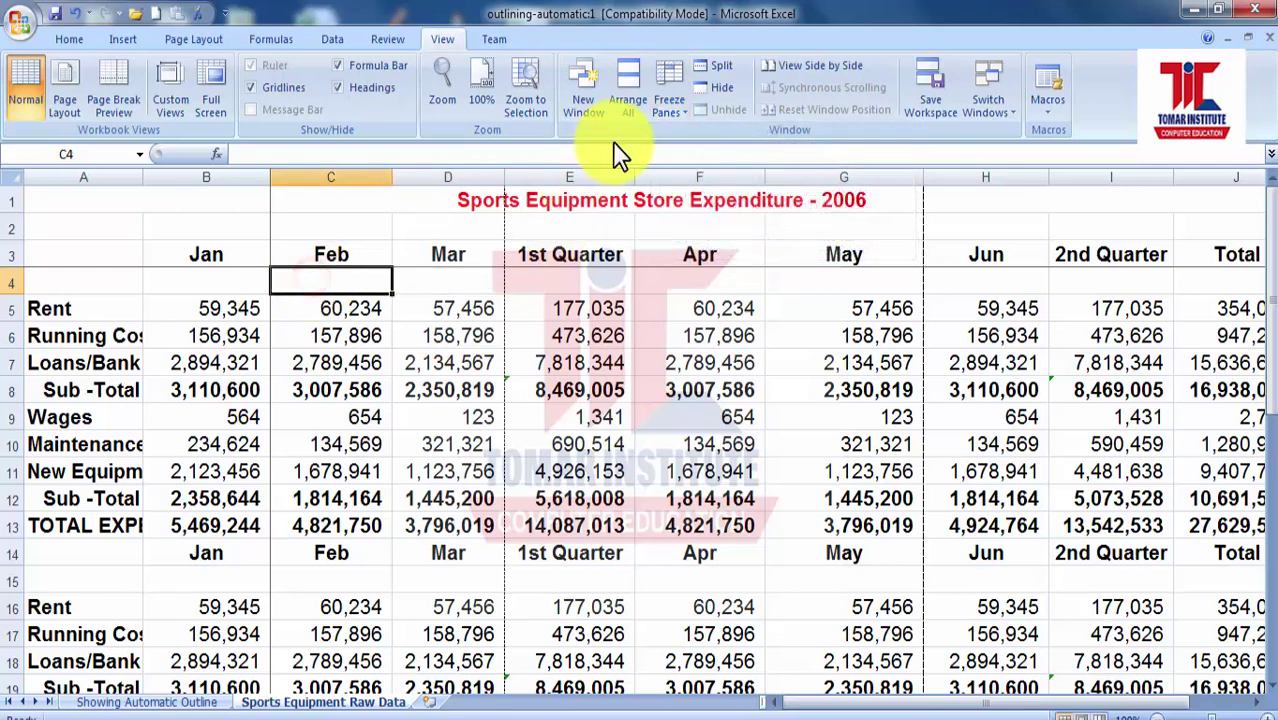
{"action": "left_click", "coordinate": [676, 101]}
{"action": "left_click", "coordinate": [703, 146]}
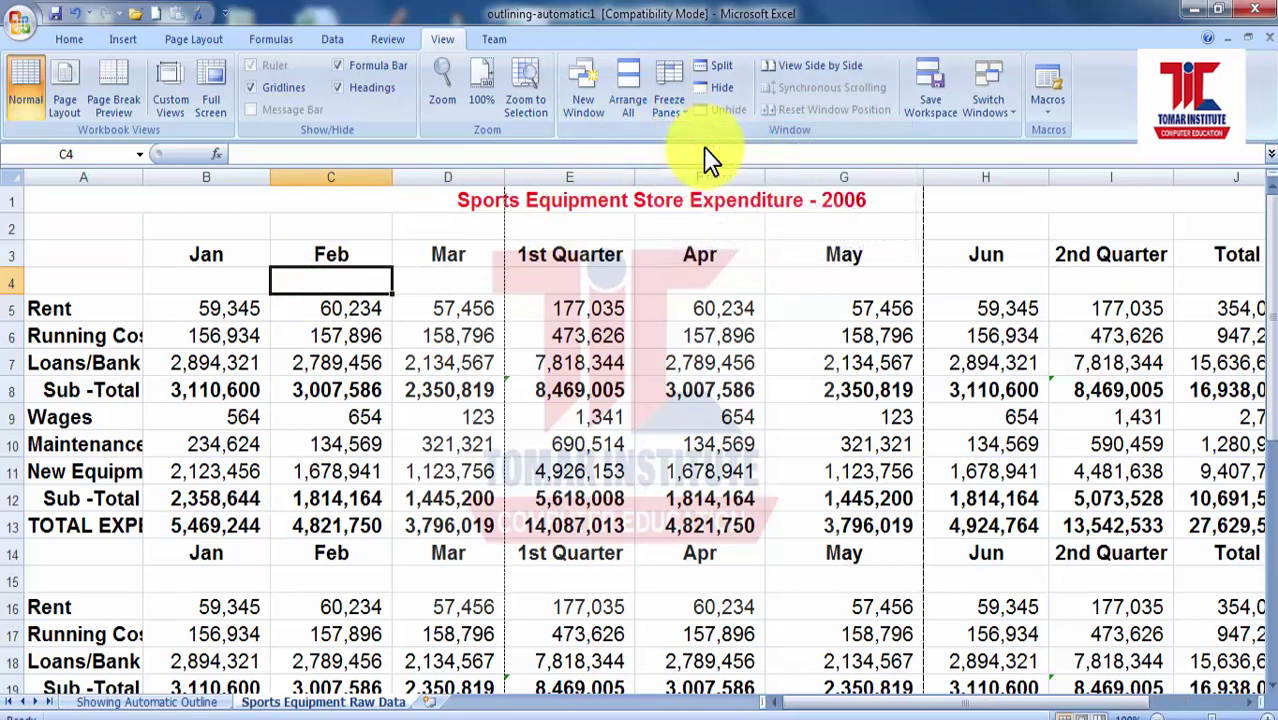
{"action": "left_click", "coordinate": [669, 104]}
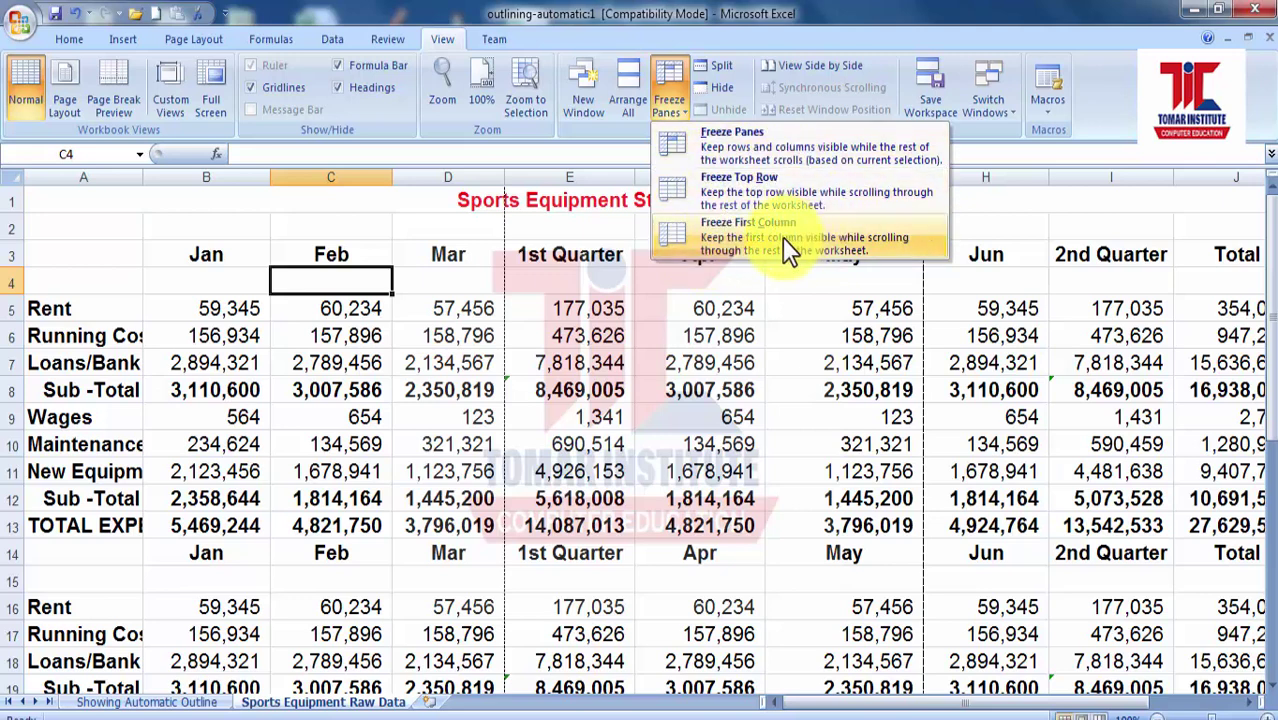
{"action": "left_click", "coordinate": [736, 306]}
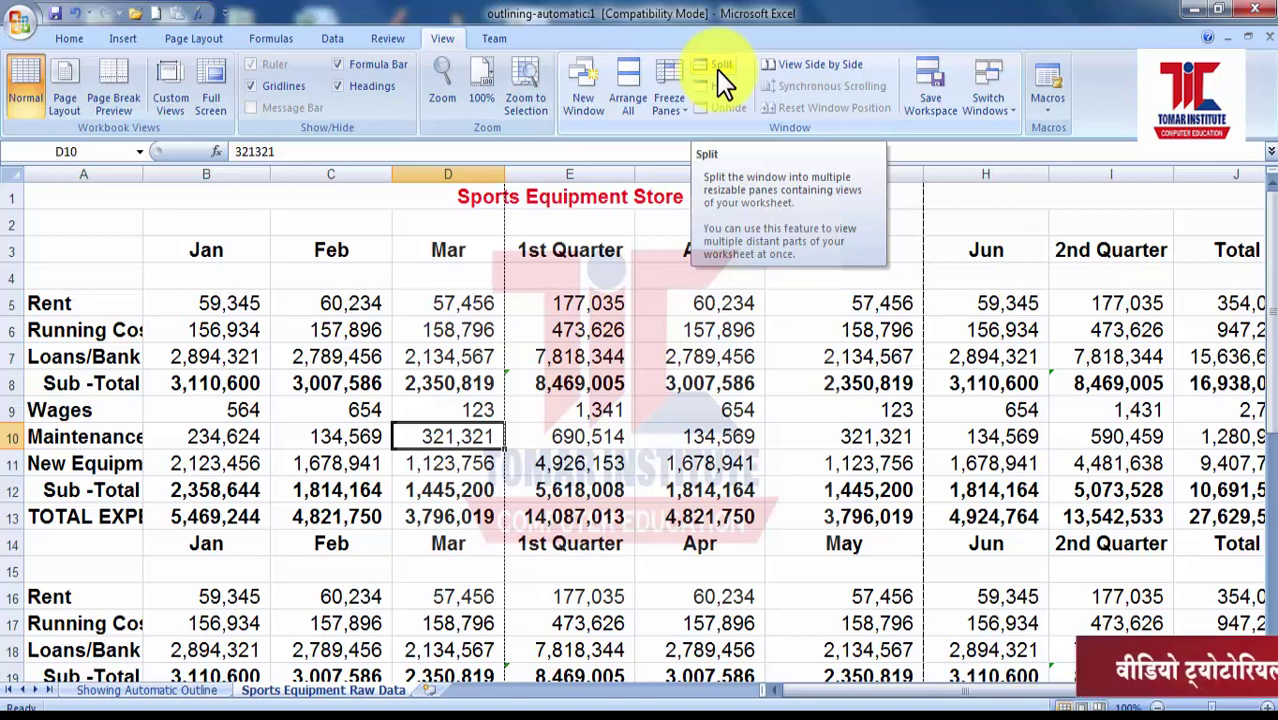
- Split the window horizontally at the New Equipment label in cell A11
{"action": "left_click", "coordinate": [450, 330]}
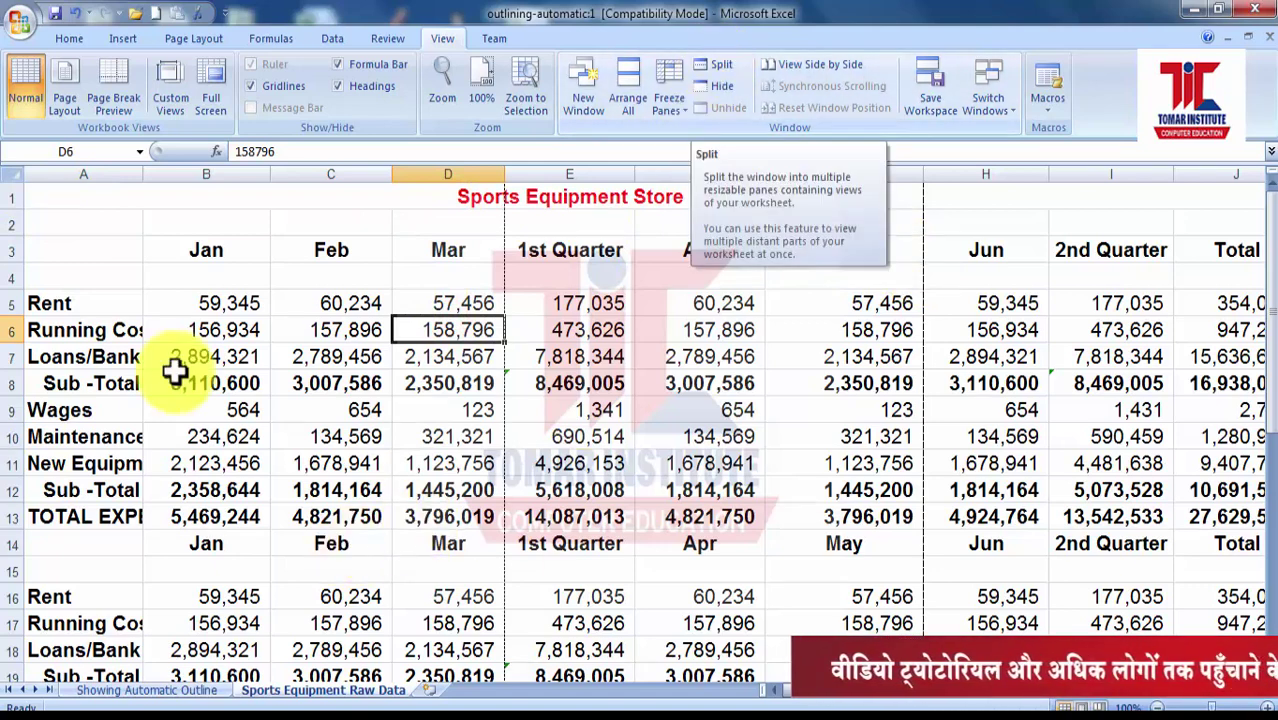
{"action": "left_click", "coordinate": [115, 464]}
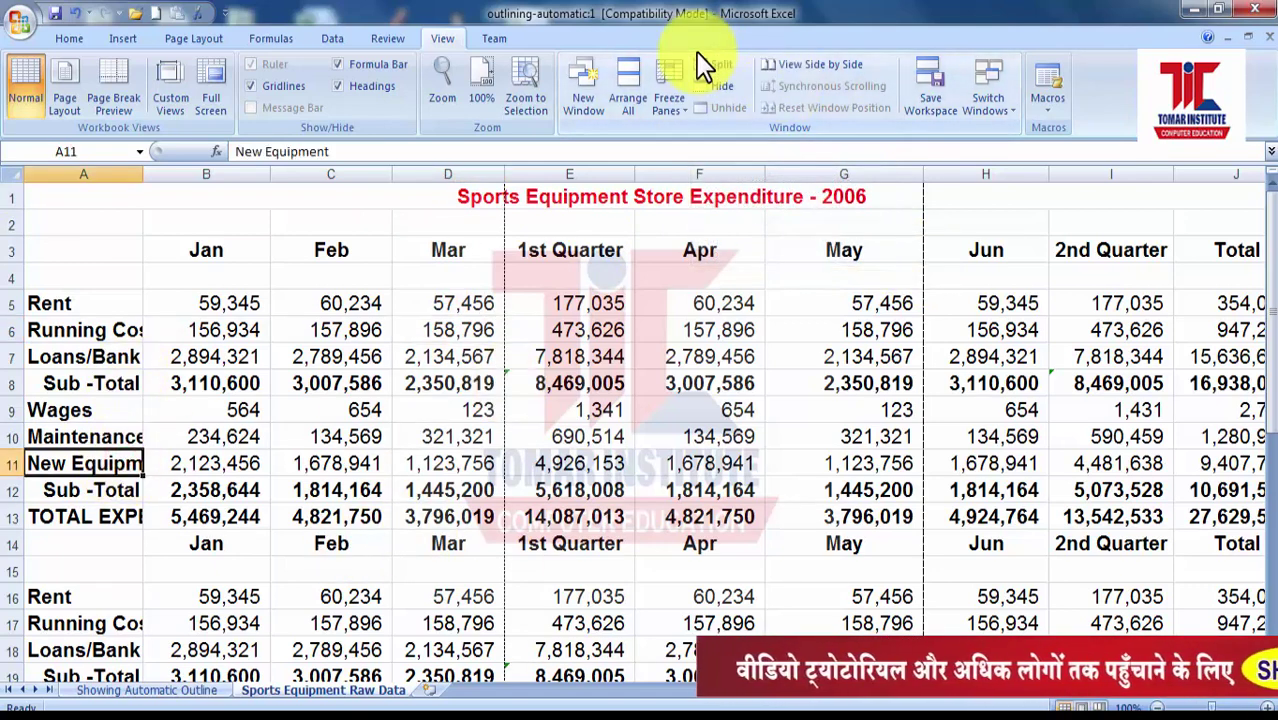
{"action": "left_click", "coordinate": [719, 68]}
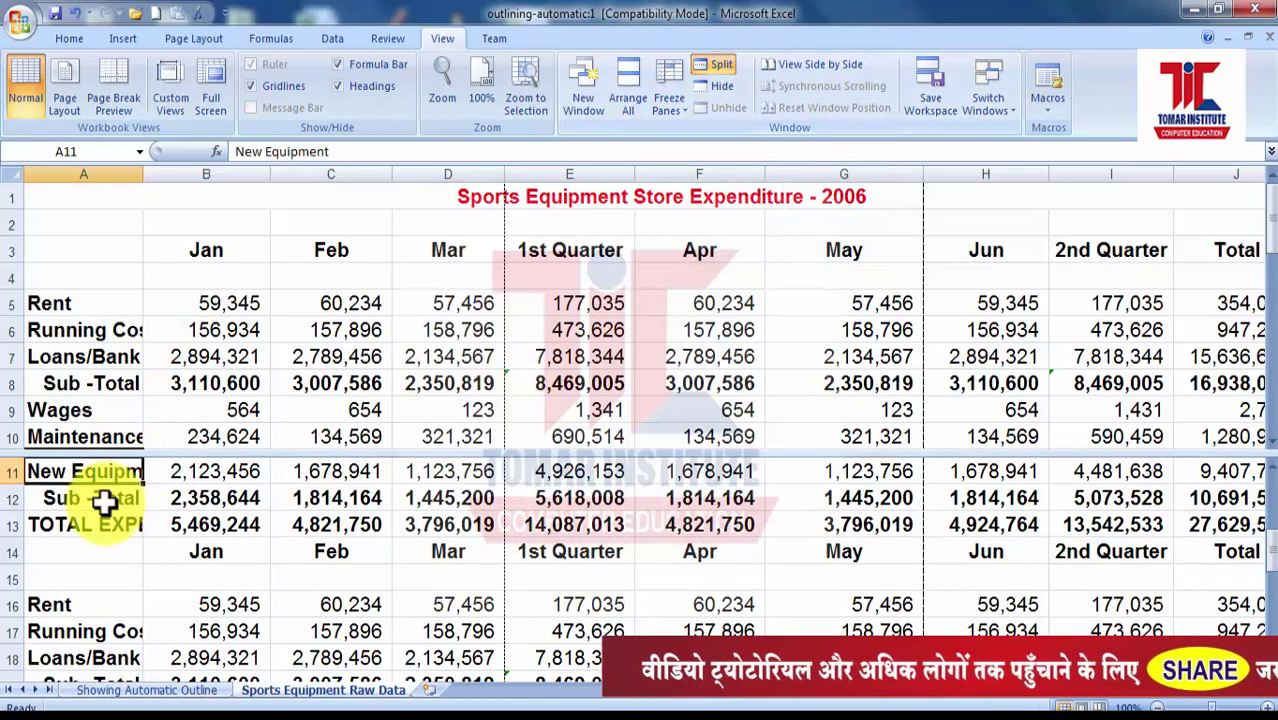
{"action": "mouse_move", "coordinate": [100, 455]}
{"action": "left_mouse_down"}
{"action": "mouse_move", "coordinate": [120, 340]}
{"action": "mouse_move", "coordinate": [115, 456]}
{"action": "left_mouse_up"}
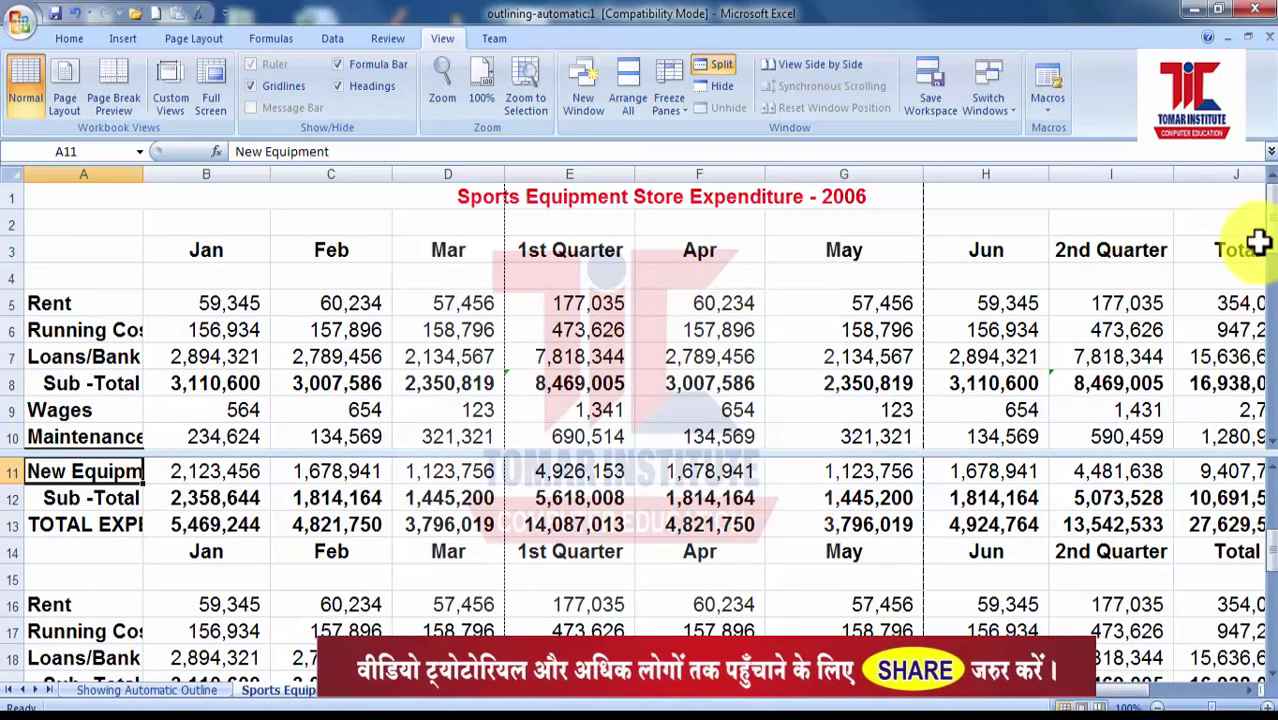
- Compare distant rows in the two split panes, viewing the title row in one and the final total row 35 in the other
{"action": "left_click_drag", "start_coordinate": [1273, 268], "coordinate": [1262, 415]}
{"action": "left_click_drag", "start_coordinate": [1272, 555], "coordinate": [1256, 485]}
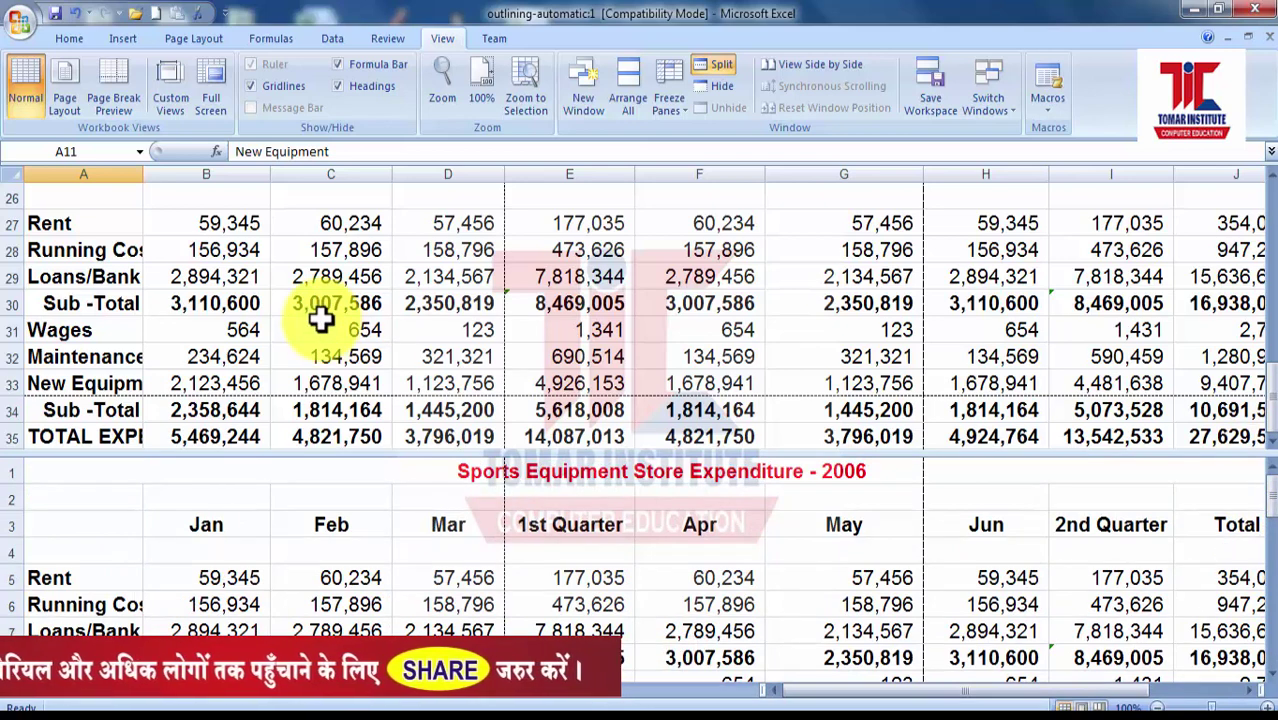
{"action": "left_click", "coordinate": [229, 255]}
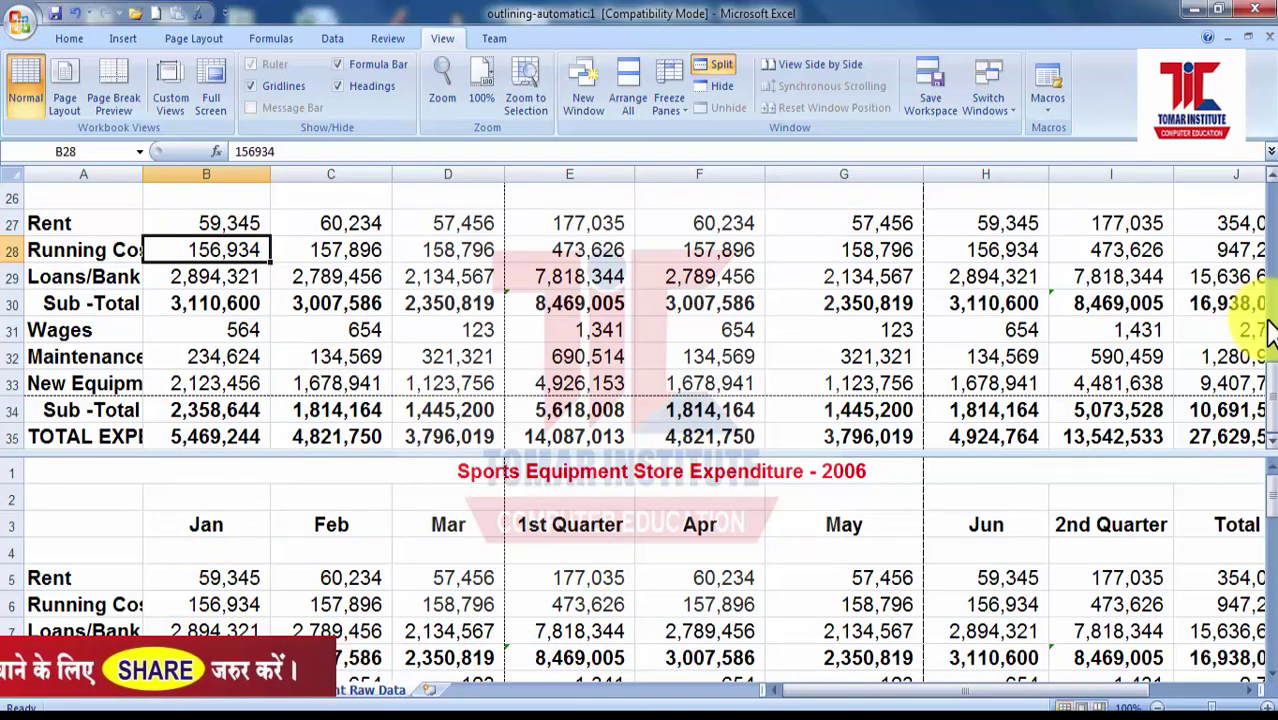
{"action": "left_click_drag", "start_coordinate": [1270, 420], "coordinate": [1268, 205]}
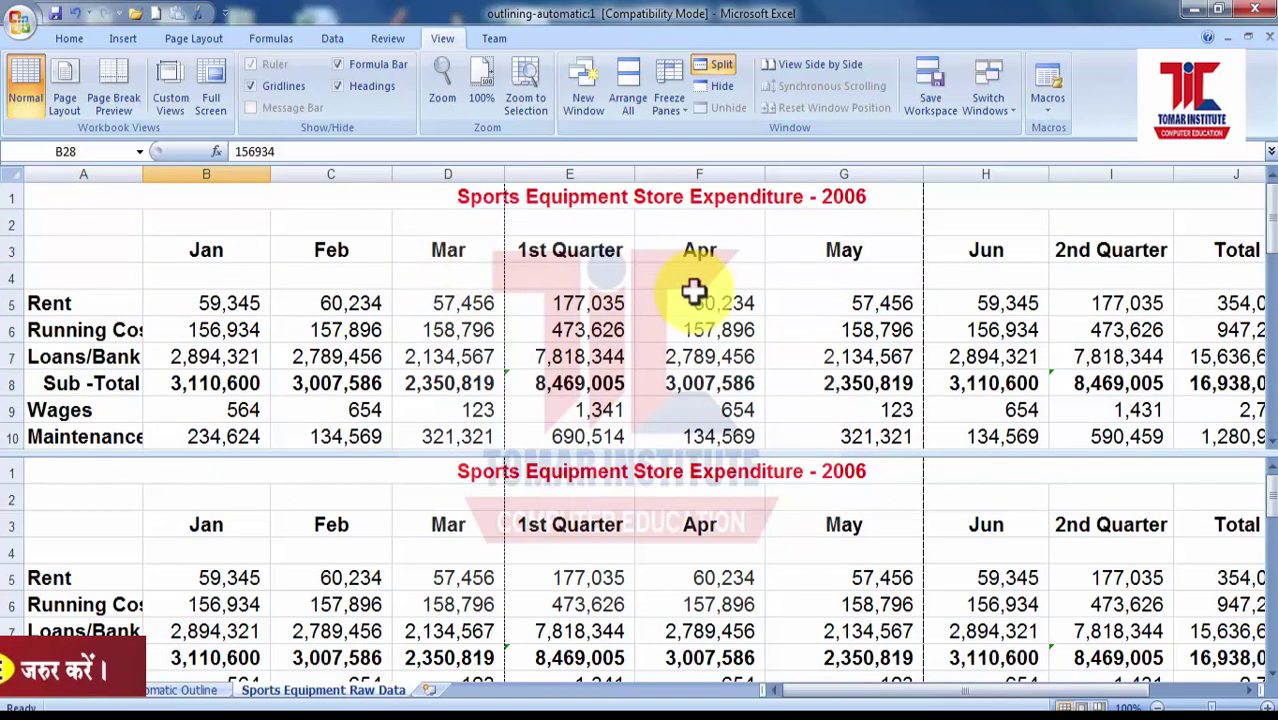
{"action": "left_click_drag", "start_coordinate": [1272, 512], "coordinate": [1272, 568]}
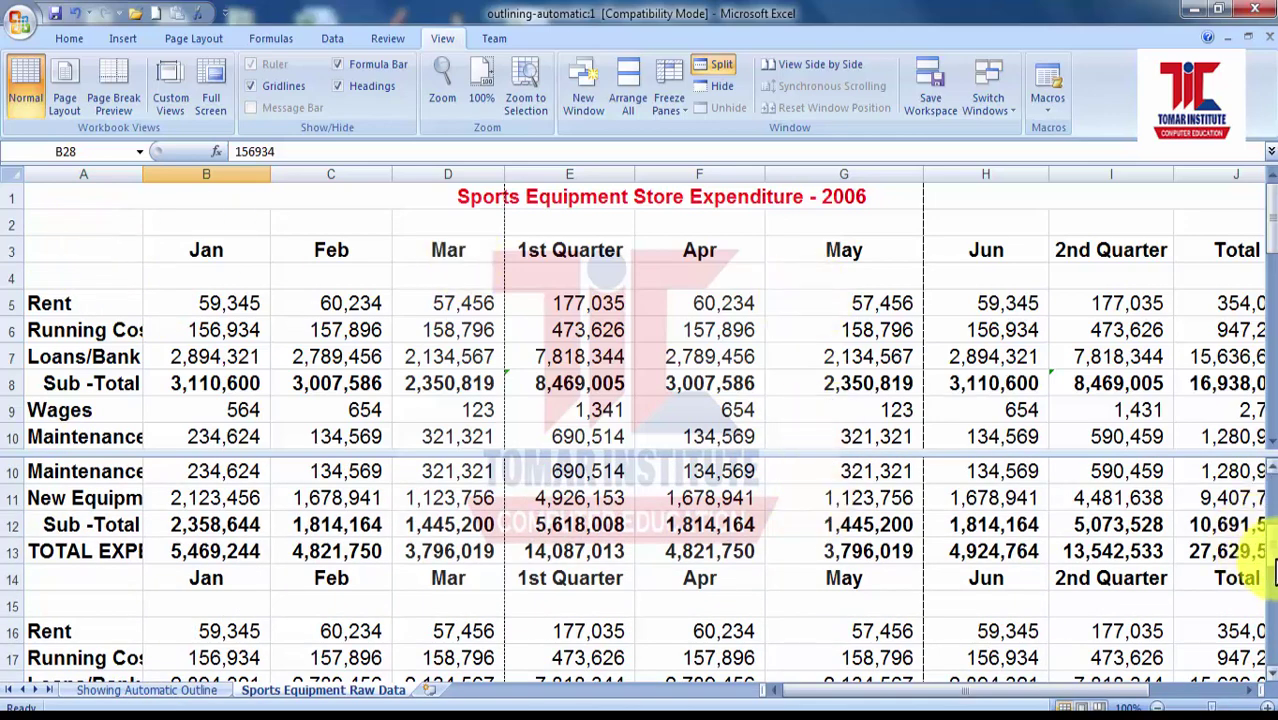
{"action": "left_click_drag", "start_coordinate": [1272, 568], "coordinate": [1270, 688]}
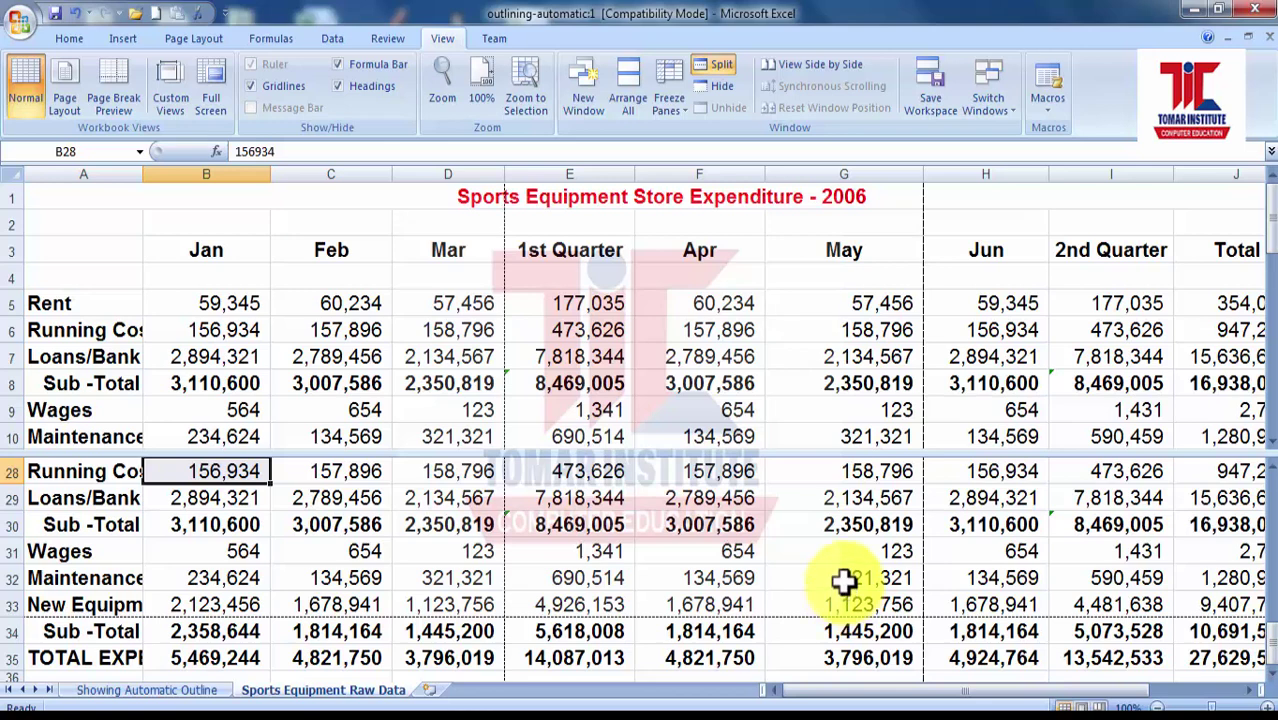
- Replace the horizontal split with a four-pane split at column C, and move the dividers past column D and below row 11
{"action": "left_click", "coordinate": [715, 65]}
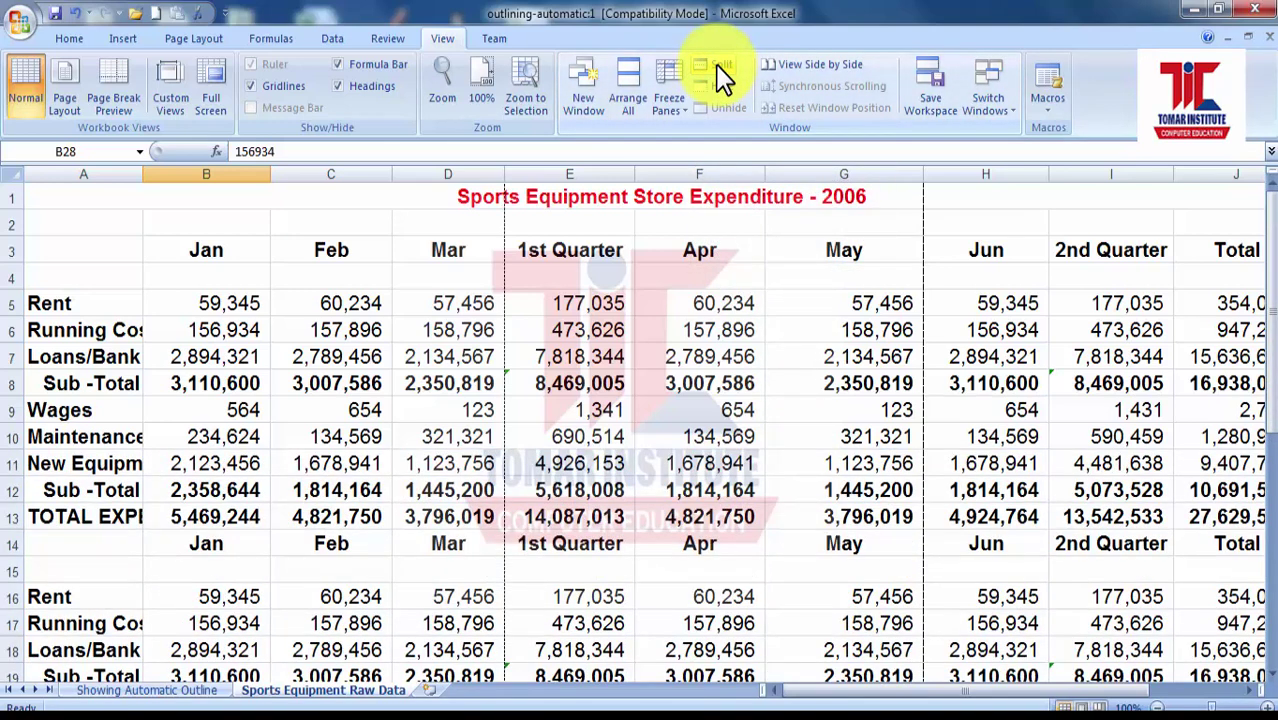
{"action": "left_click", "coordinate": [332, 174]}
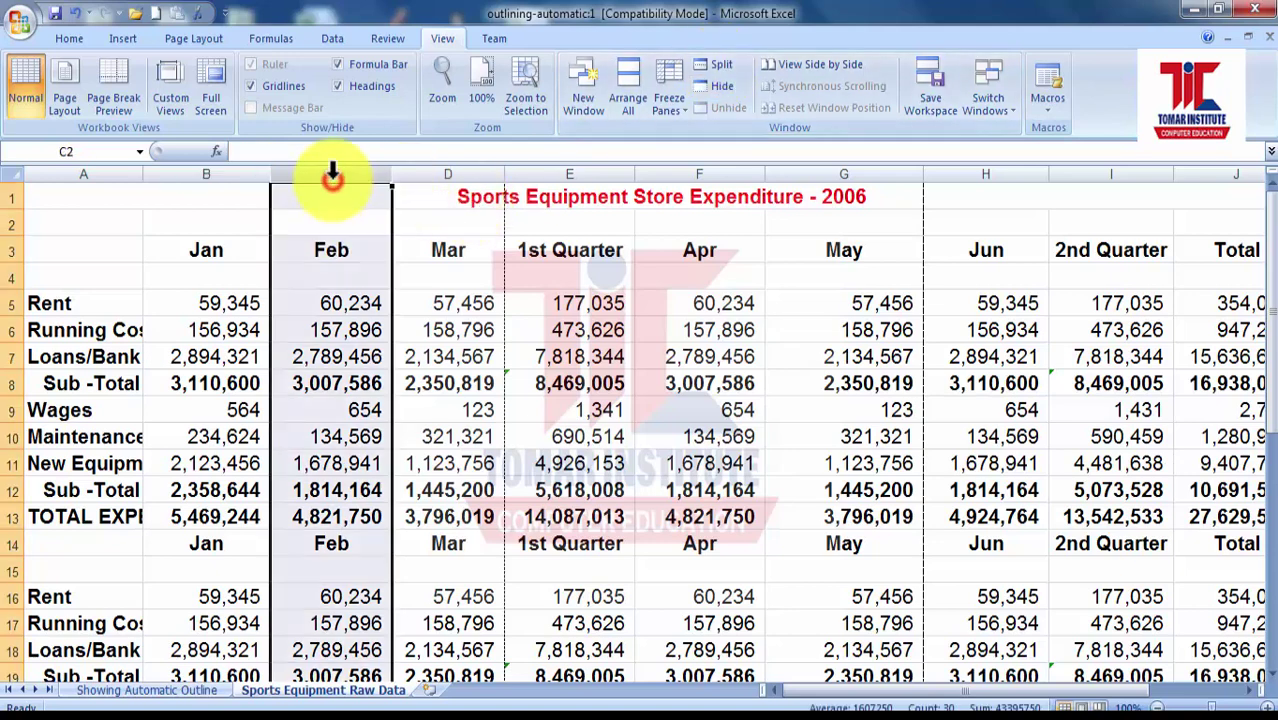
{"action": "left_click", "coordinate": [723, 72]}
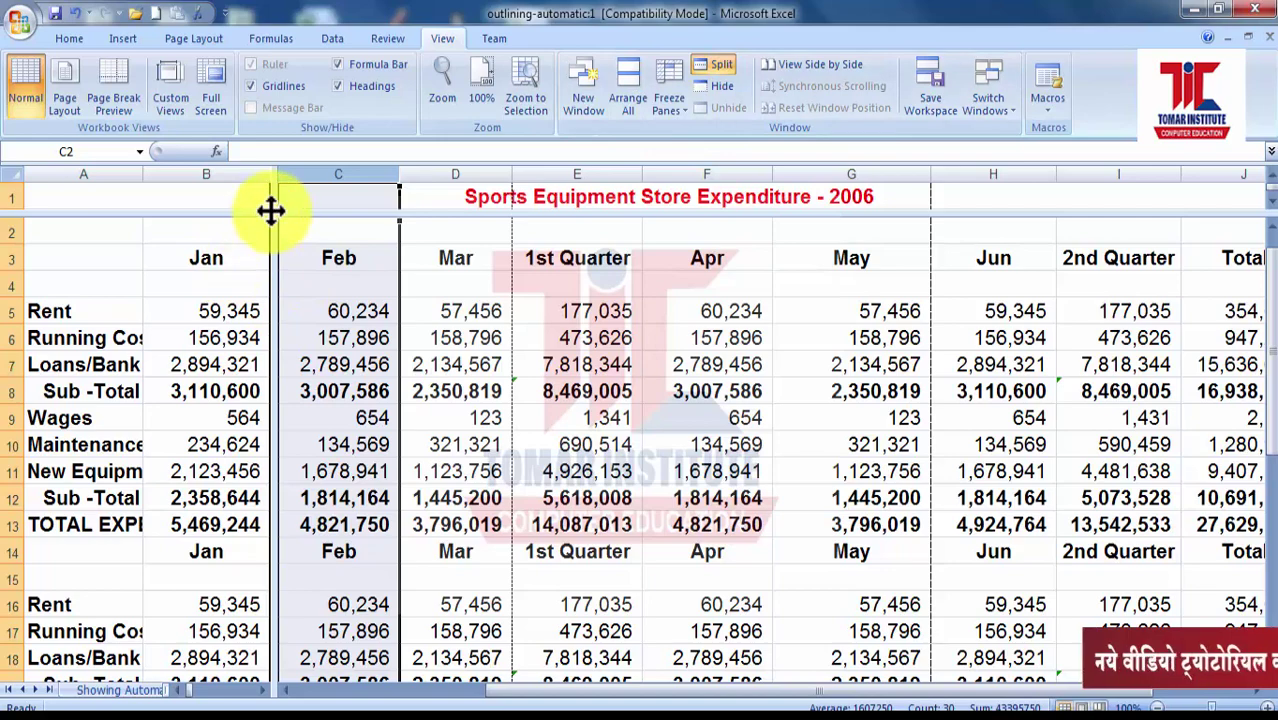
{"action": "left_click_drag", "start_coordinate": [270, 210], "coordinate": [510, 483]}
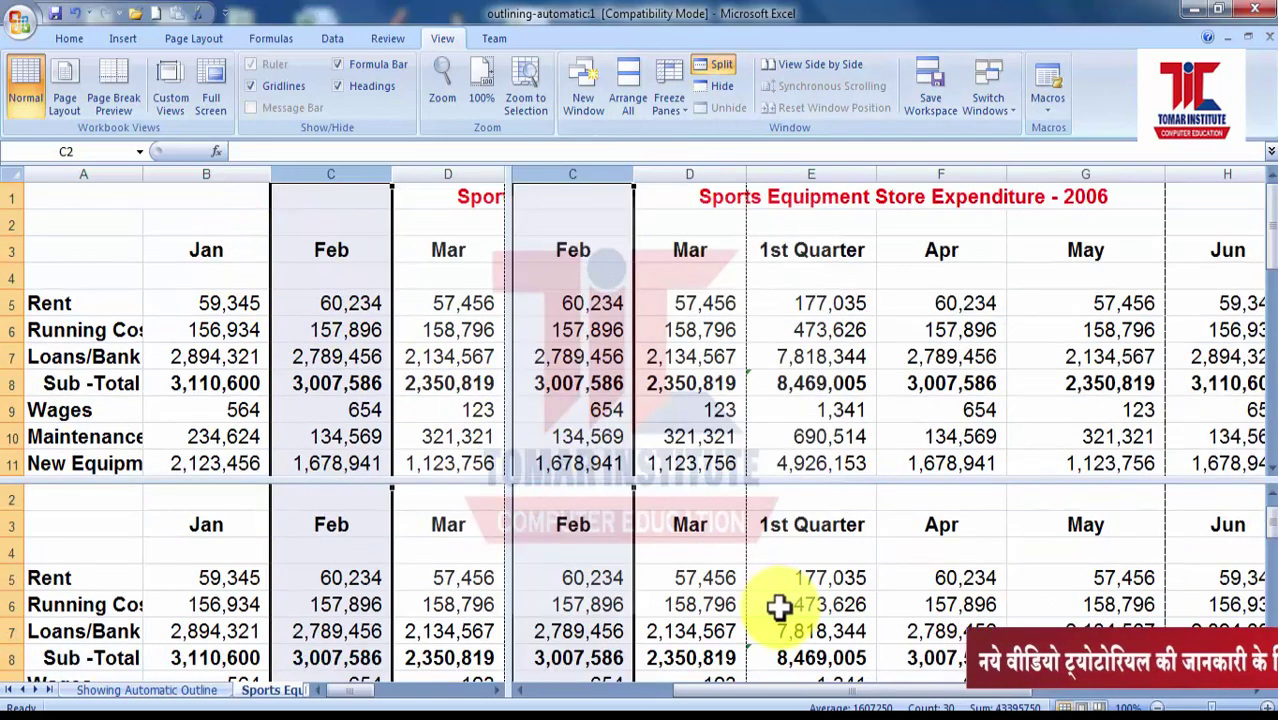
- Try selecting cells in the different panes, ending on cell D11, and remove the four-pane split
{"action": "left_click", "coordinate": [455, 578]}
{"action": "left_click", "coordinate": [360, 522]}
{"action": "left_click", "coordinate": [637, 463]}
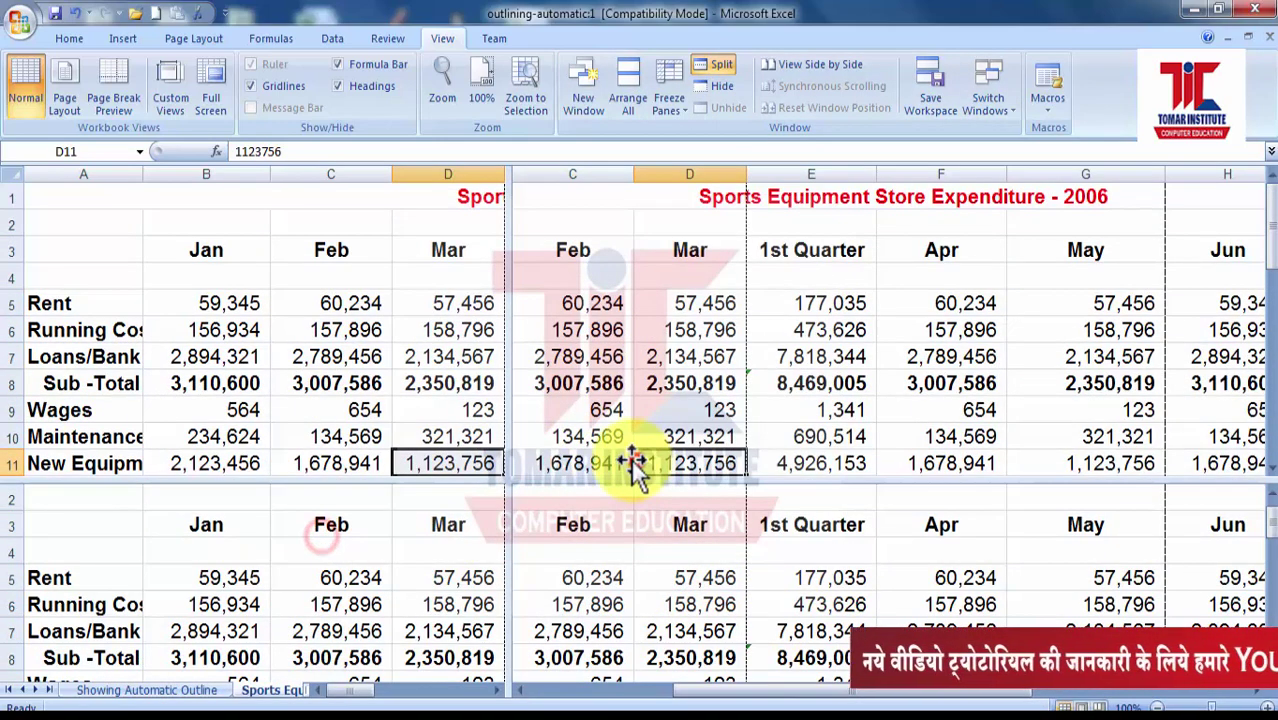
{"action": "left_click", "coordinate": [710, 66]}
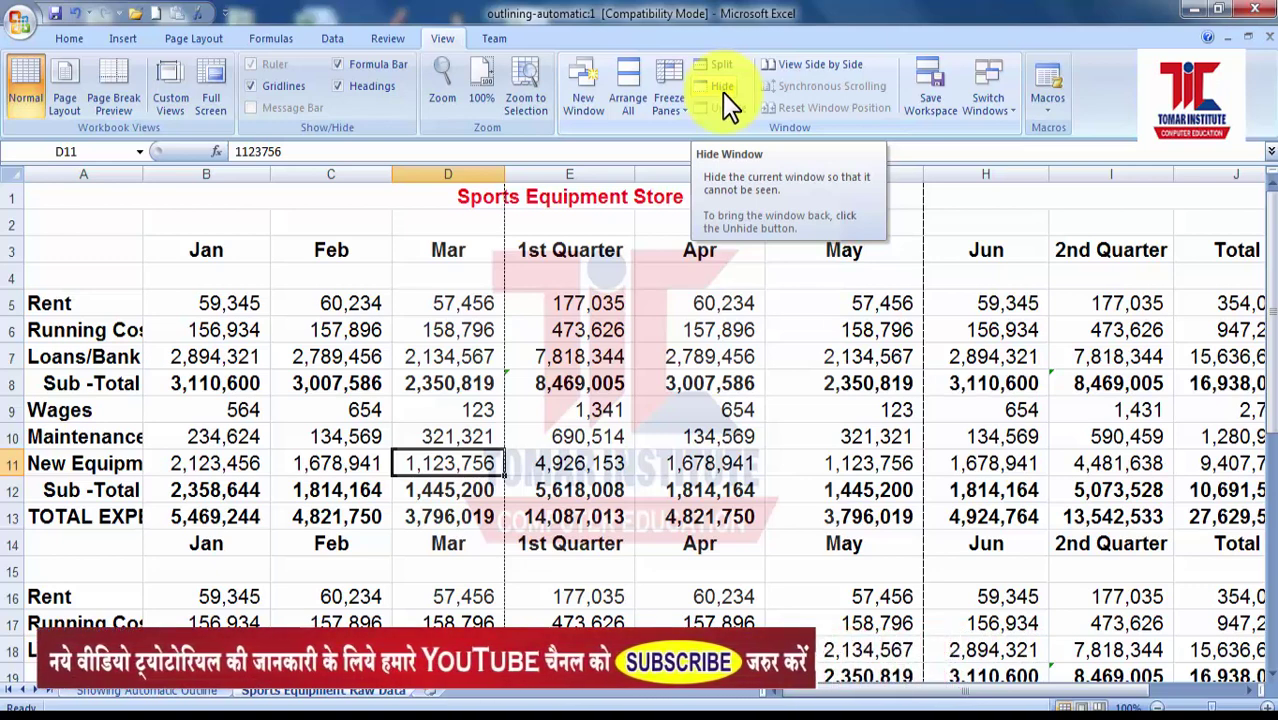
- Hide the outlining-automatic:1, outlining-automatic:2 and Employee Payroll windows one after another
{"action": "left_click", "coordinate": [722, 92]}
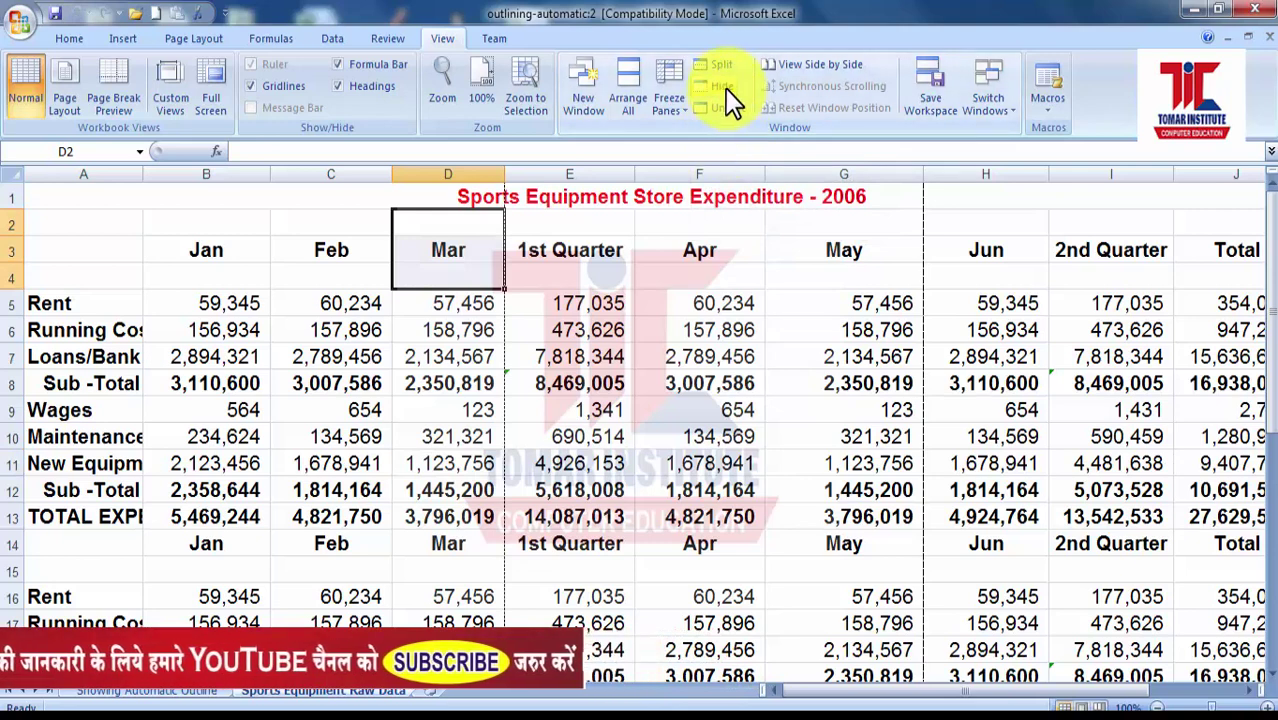
{"action": "left_click", "coordinate": [714, 91]}
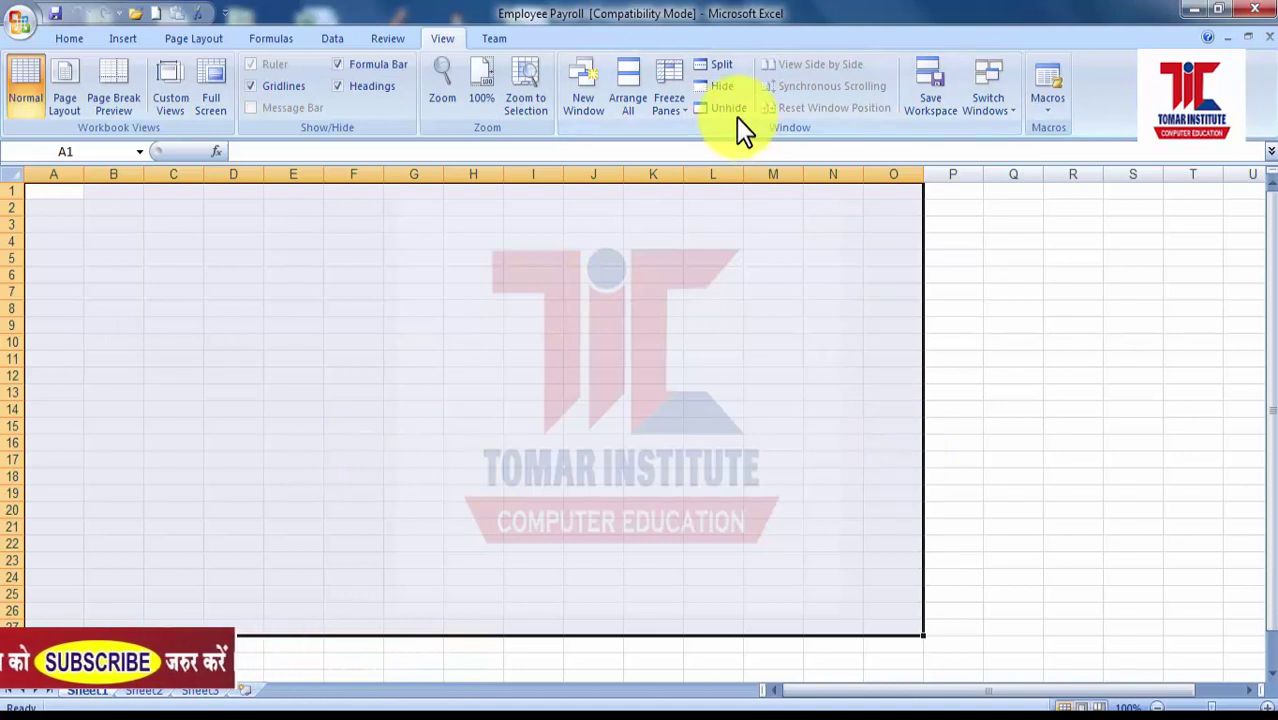
{"action": "left_click", "coordinate": [722, 88]}
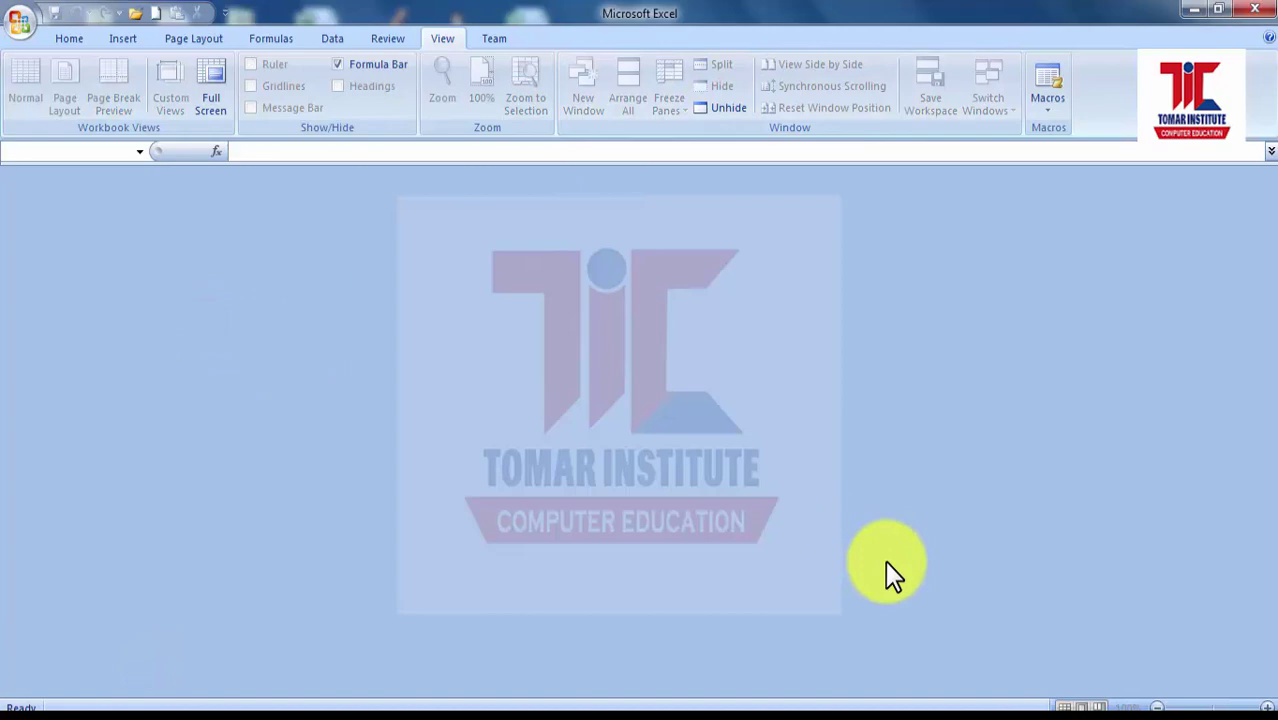
- Unhide the outlining-automatic:1 window
{"action": "left_click", "coordinate": [722, 108]}
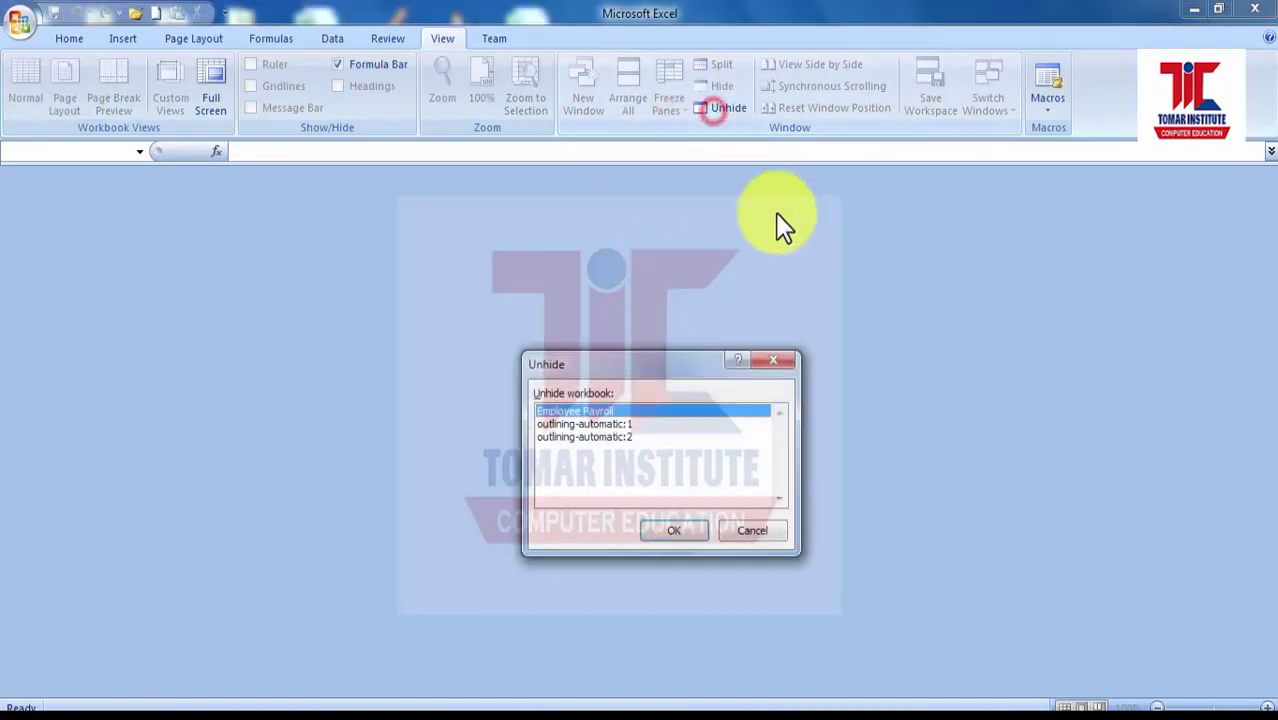
{"action": "left_click", "coordinate": [575, 425]}
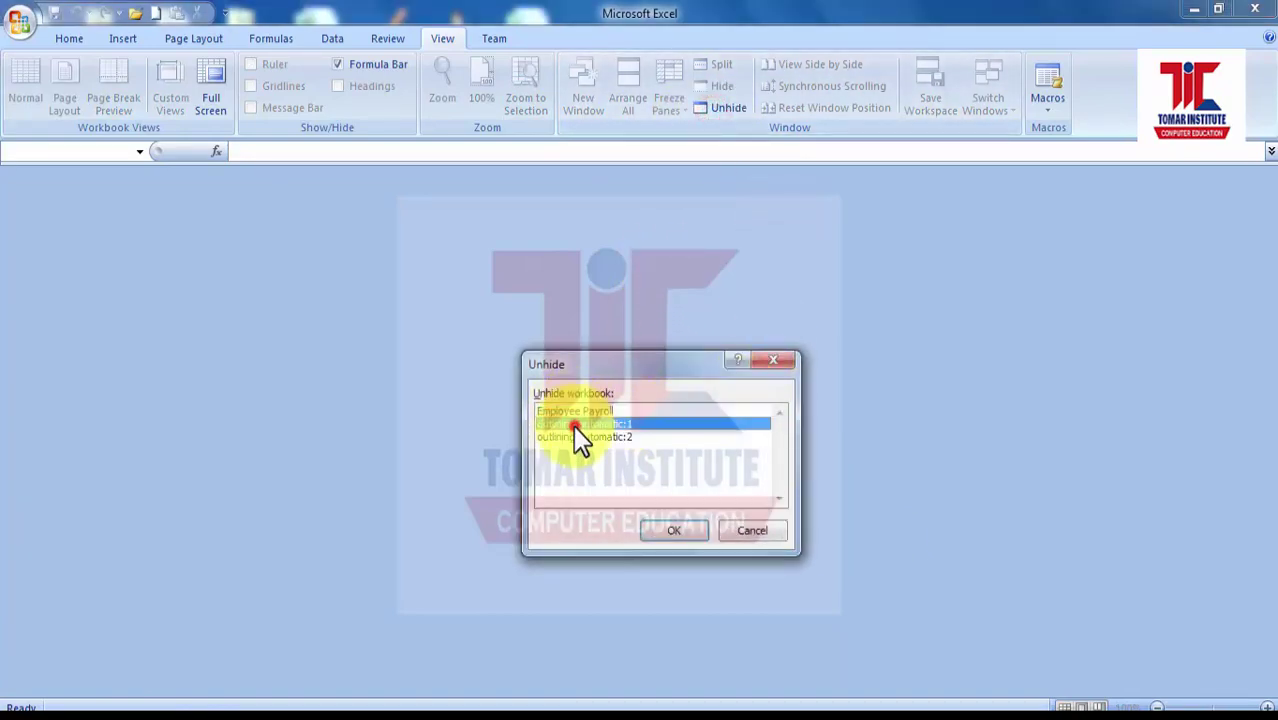
{"action": "left_click", "coordinate": [697, 534]}
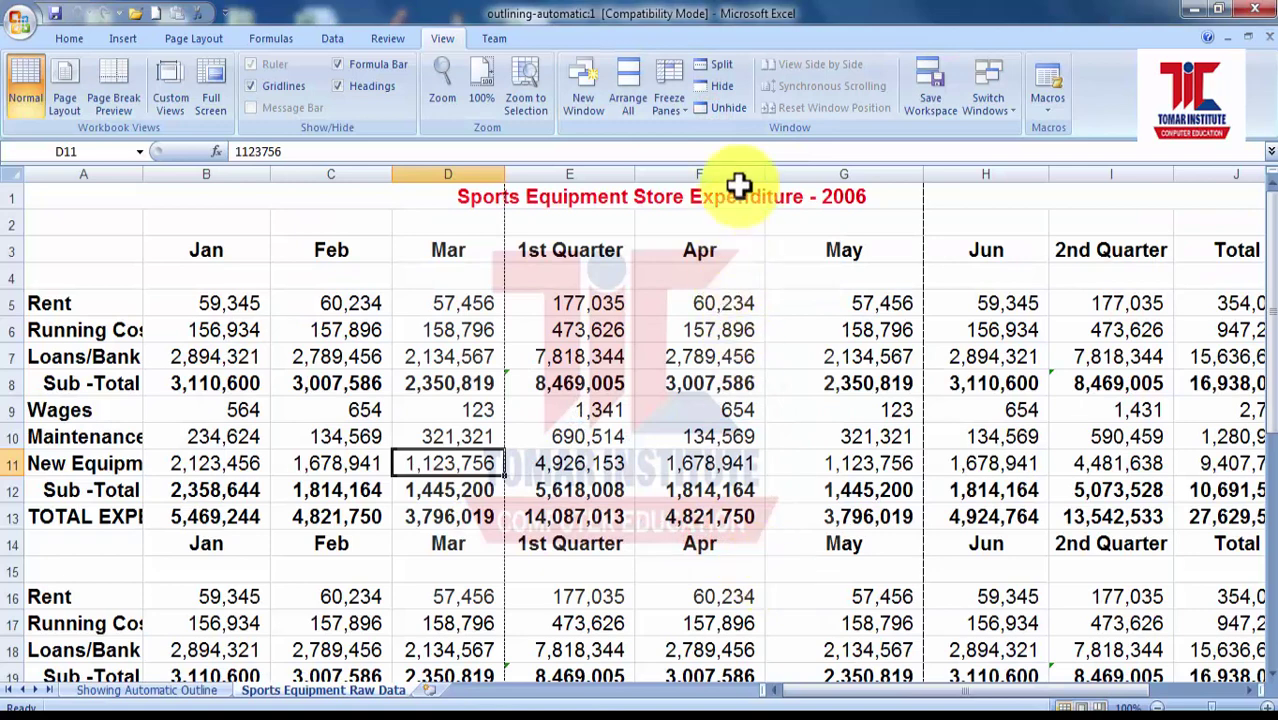
- Select cell F4 and unhide the outlining-automatic:2 window
{"action": "left_click", "coordinate": [738, 112]}
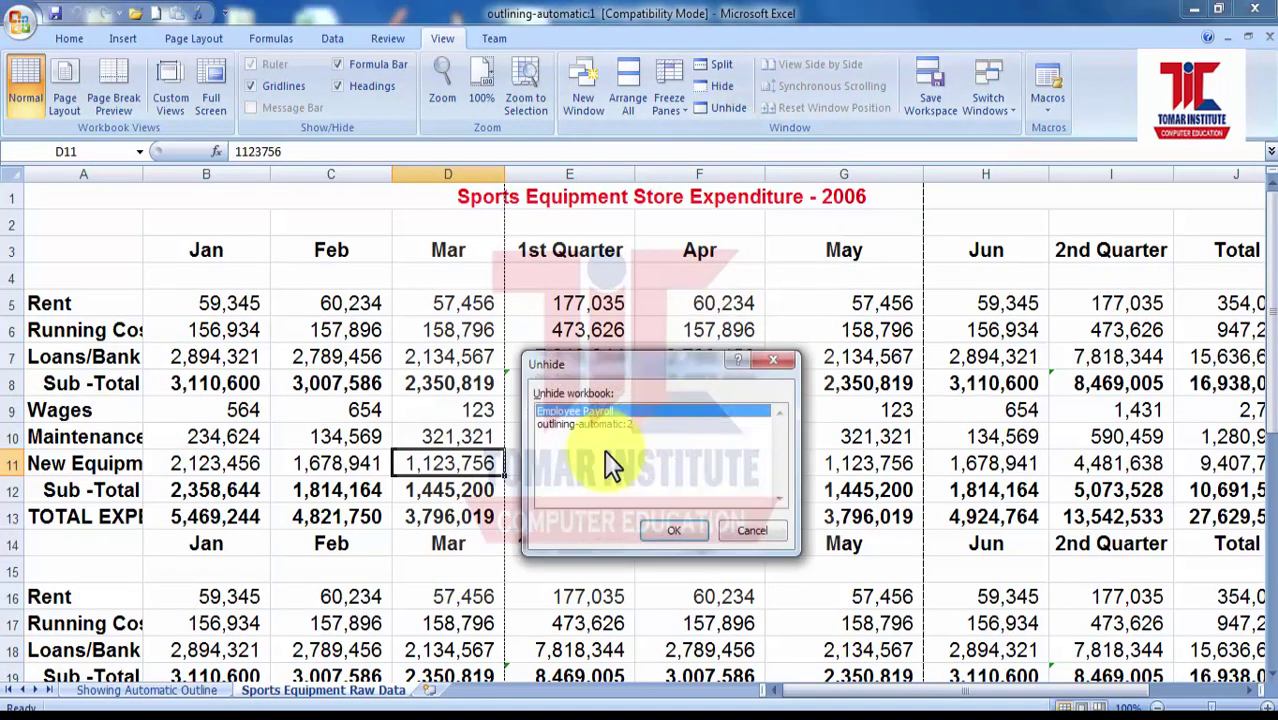
{"action": "left_click", "coordinate": [748, 532]}
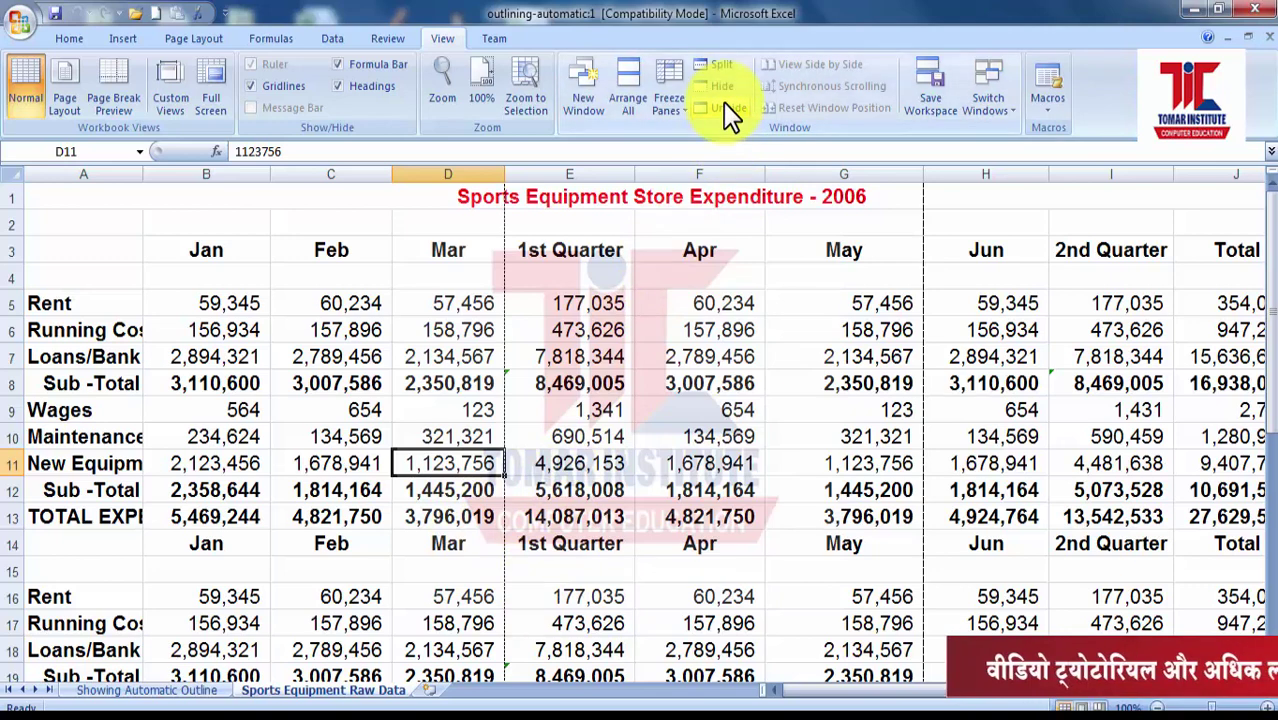
{"action": "left_click", "coordinate": [690, 272]}
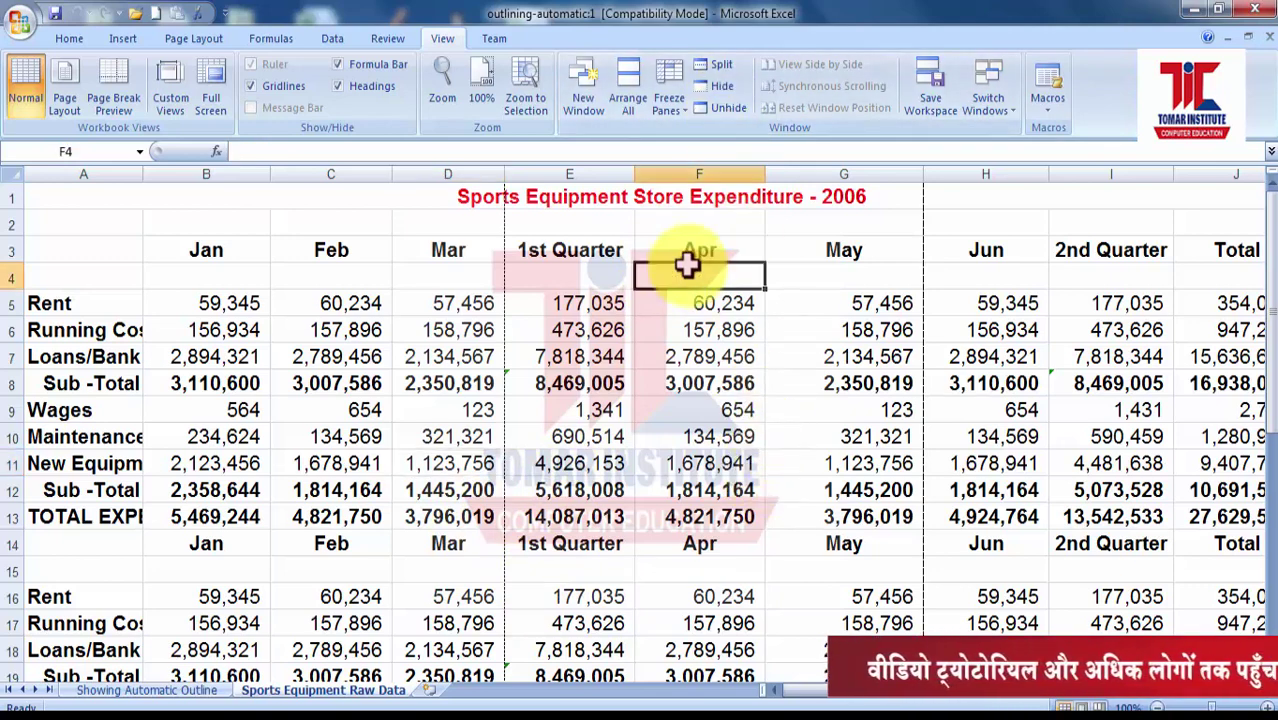
{"action": "left_click", "coordinate": [728, 110]}
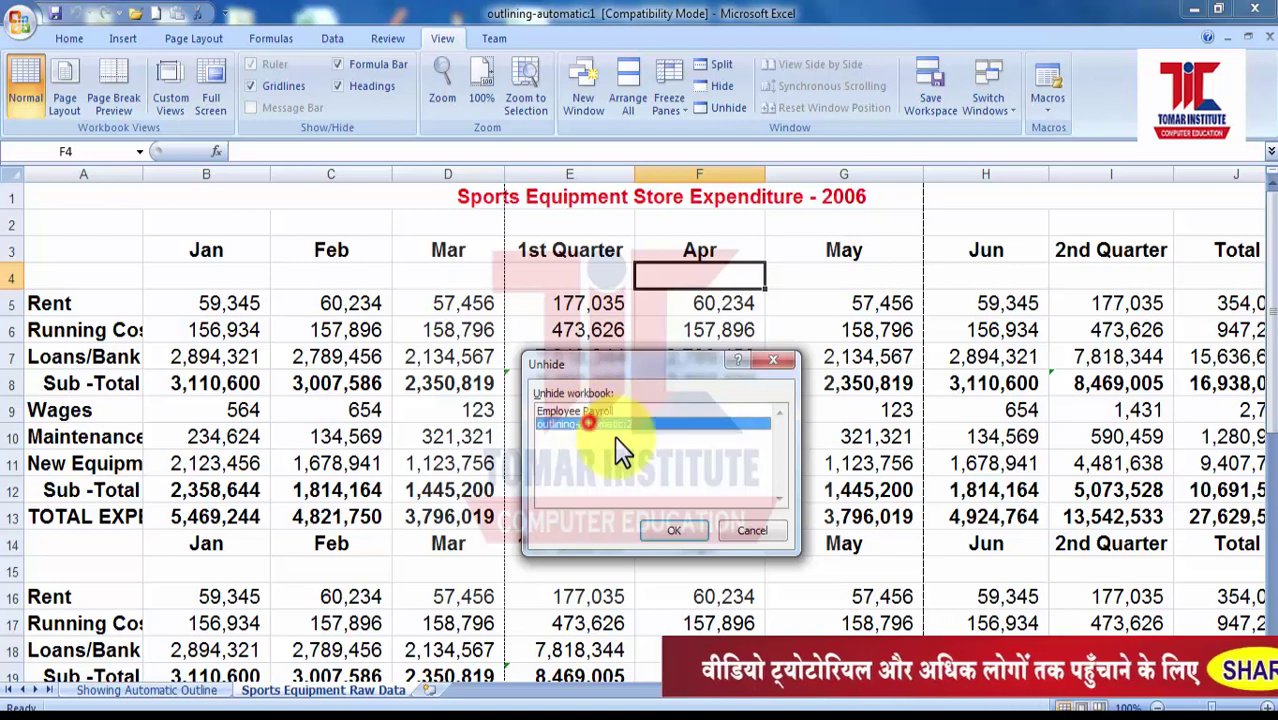
{"action": "left_click", "coordinate": [687, 527]}
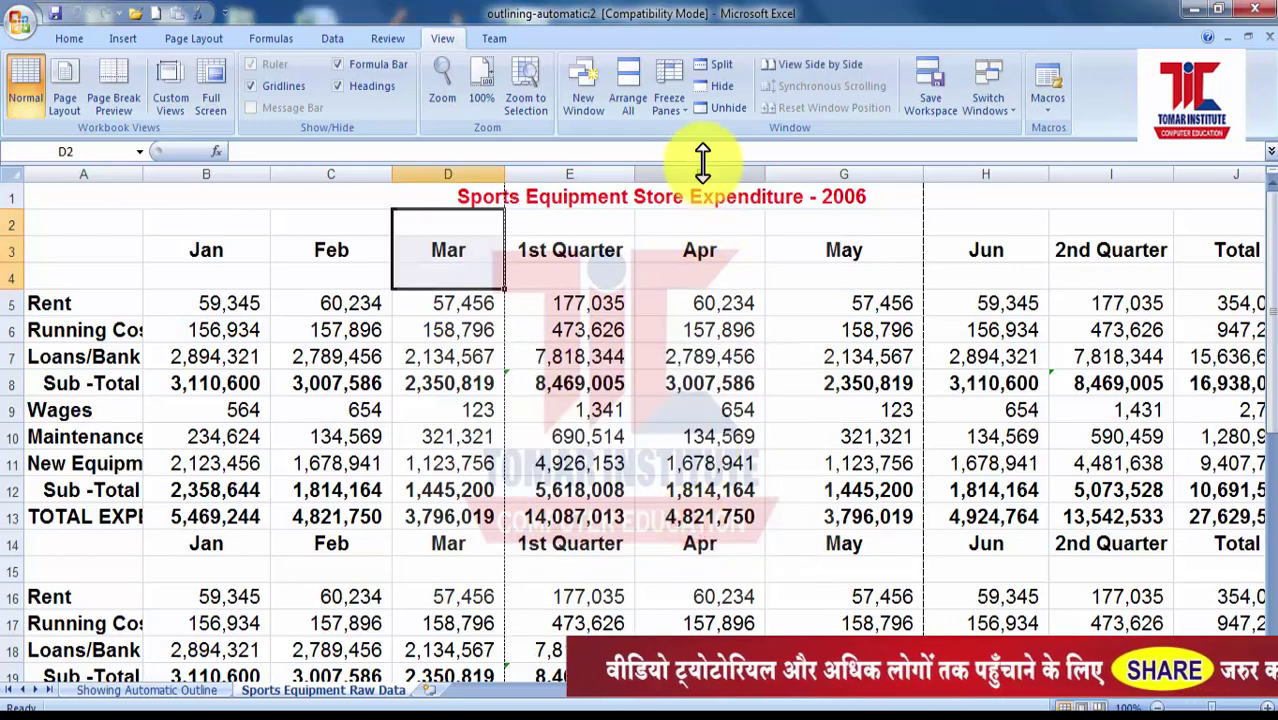
- Unhide the Employee Payroll workbook and select cell K9 in its Sheet1
{"action": "left_click", "coordinate": [728, 108]}
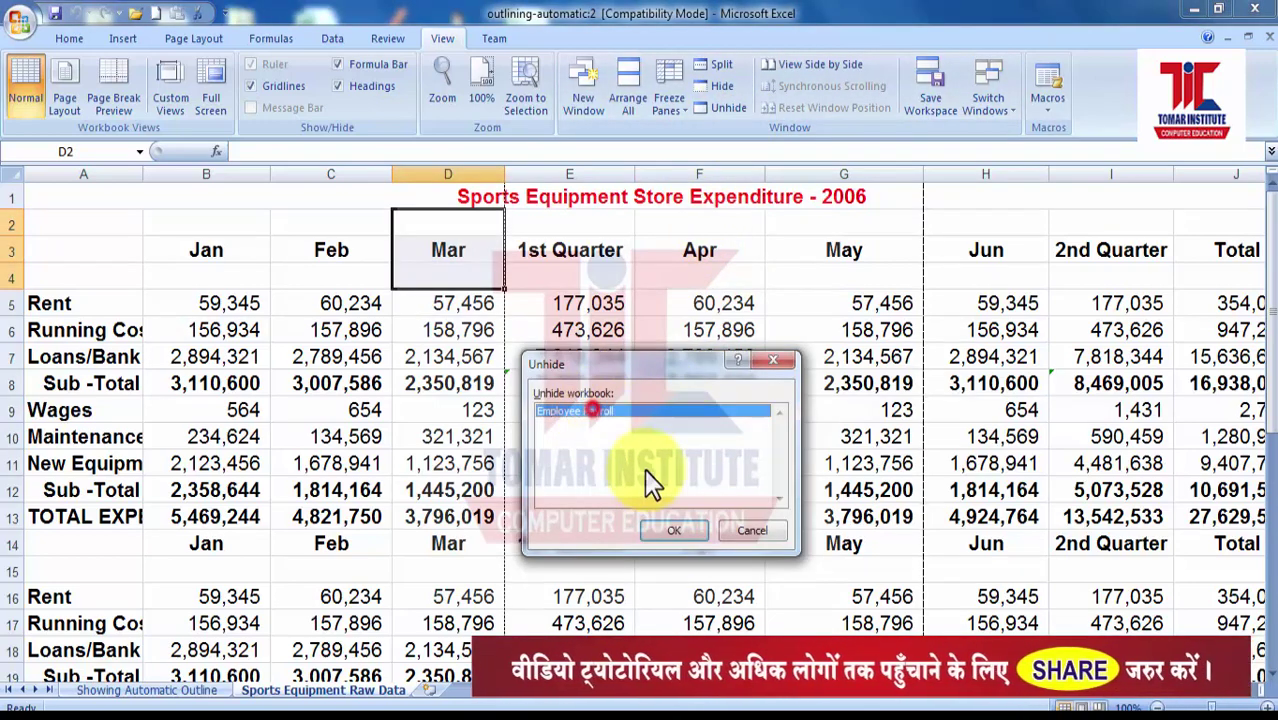
{"action": "left_click", "coordinate": [675, 532]}
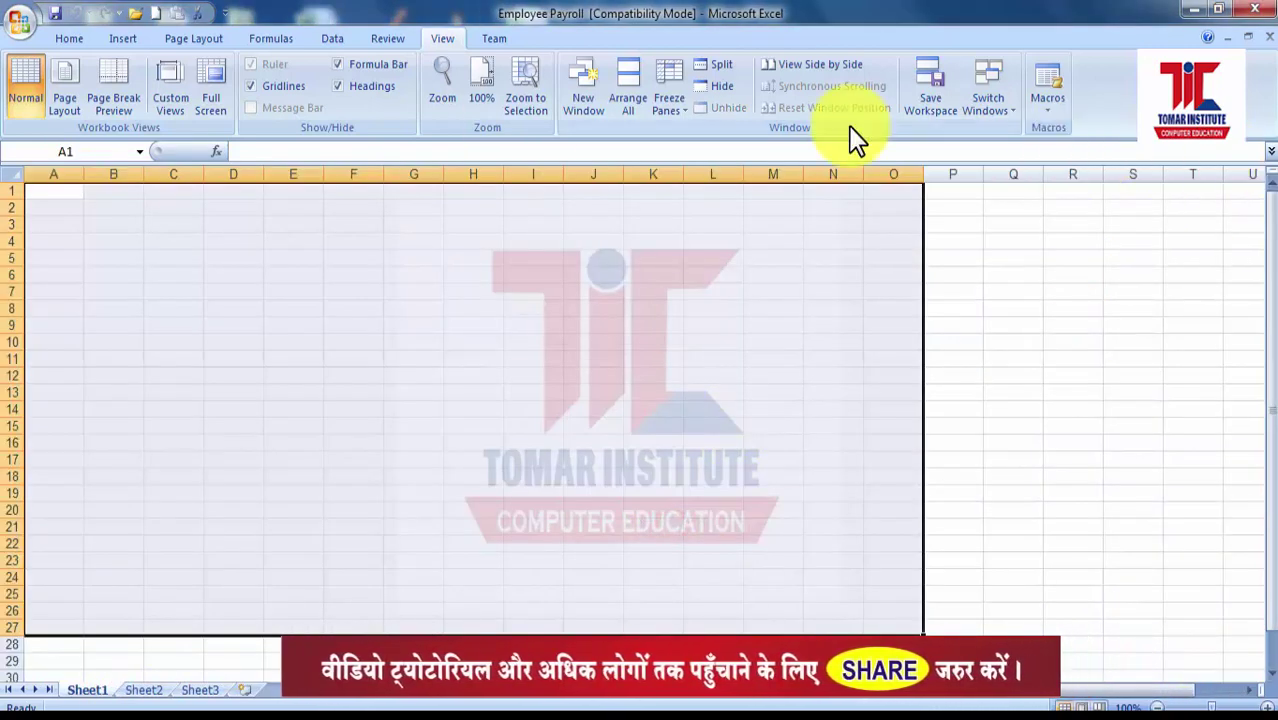
{"action": "left_click", "coordinate": [668, 328]}
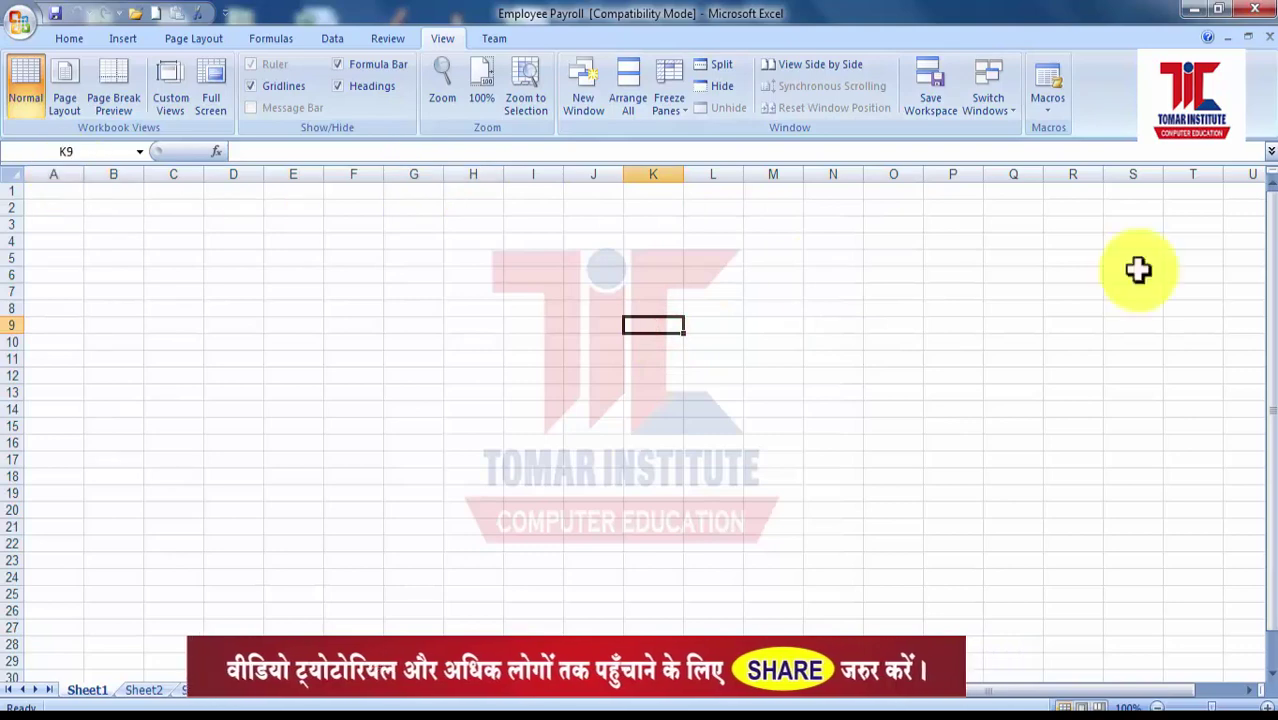
- Restore the Employee Payroll window to a floating size and move it aside to uncover the outlining-automatic windows behind it
{"action": "left_click", "coordinate": [1247, 37]}
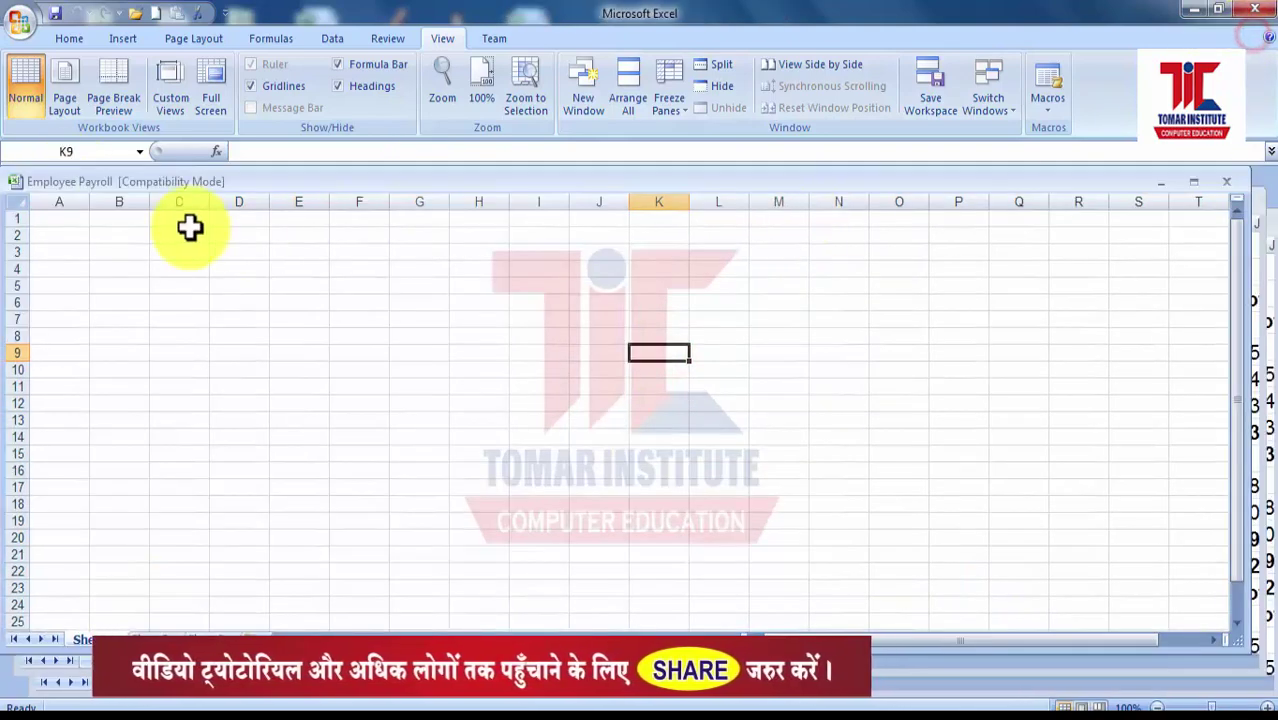
{"action": "left_click_drag", "start_coordinate": [102, 182], "coordinate": [180, 280]}
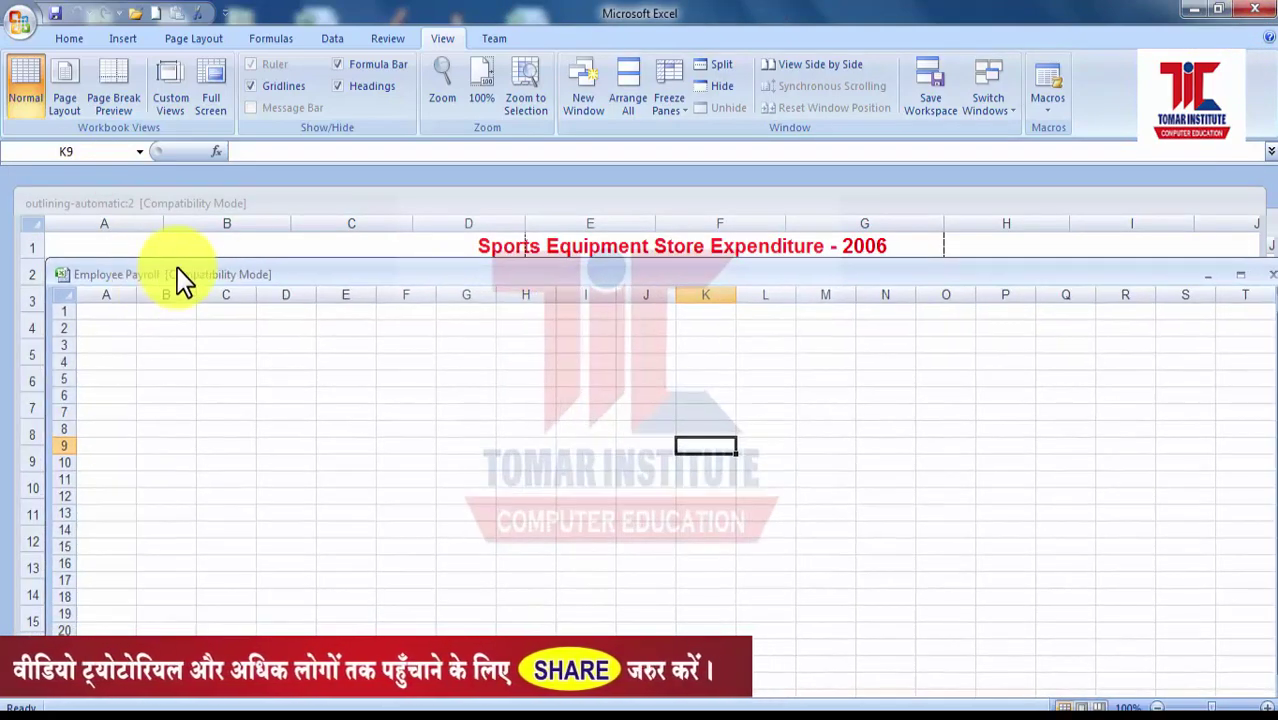
{"action": "left_click", "coordinate": [853, 80]}
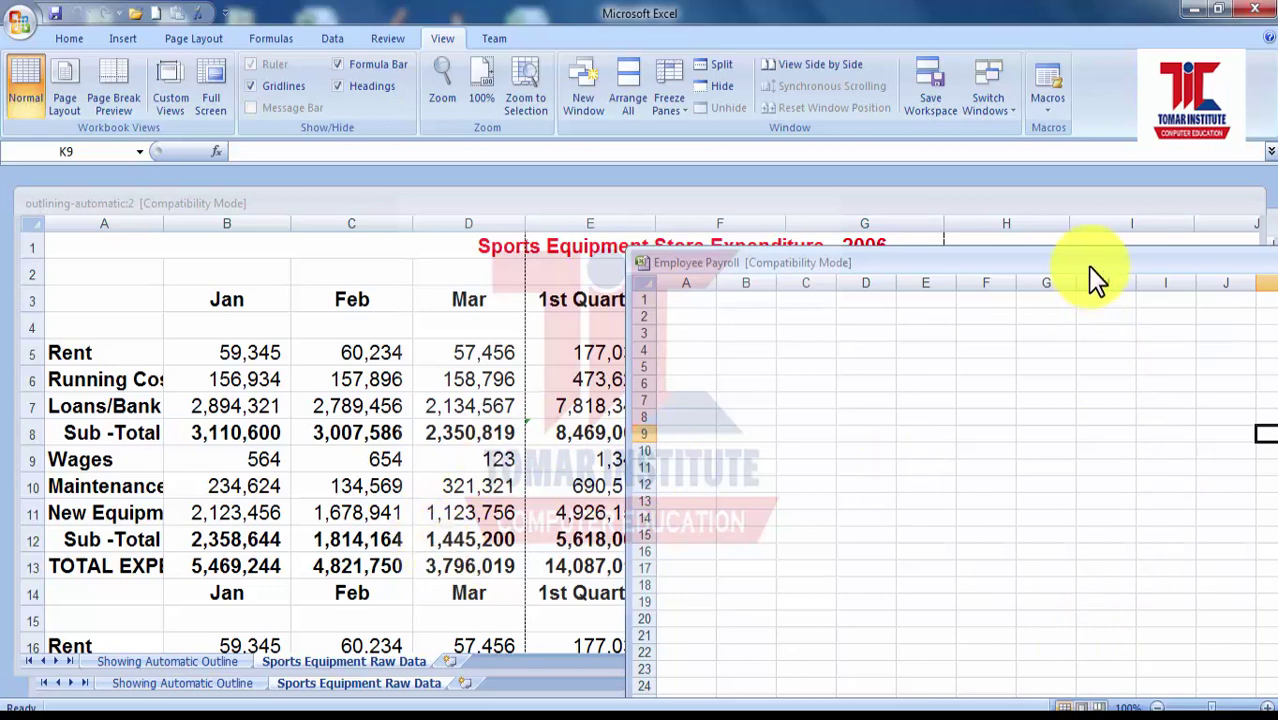
{"action": "left_click_drag", "start_coordinate": [1087, 266], "coordinate": [925, 197]}
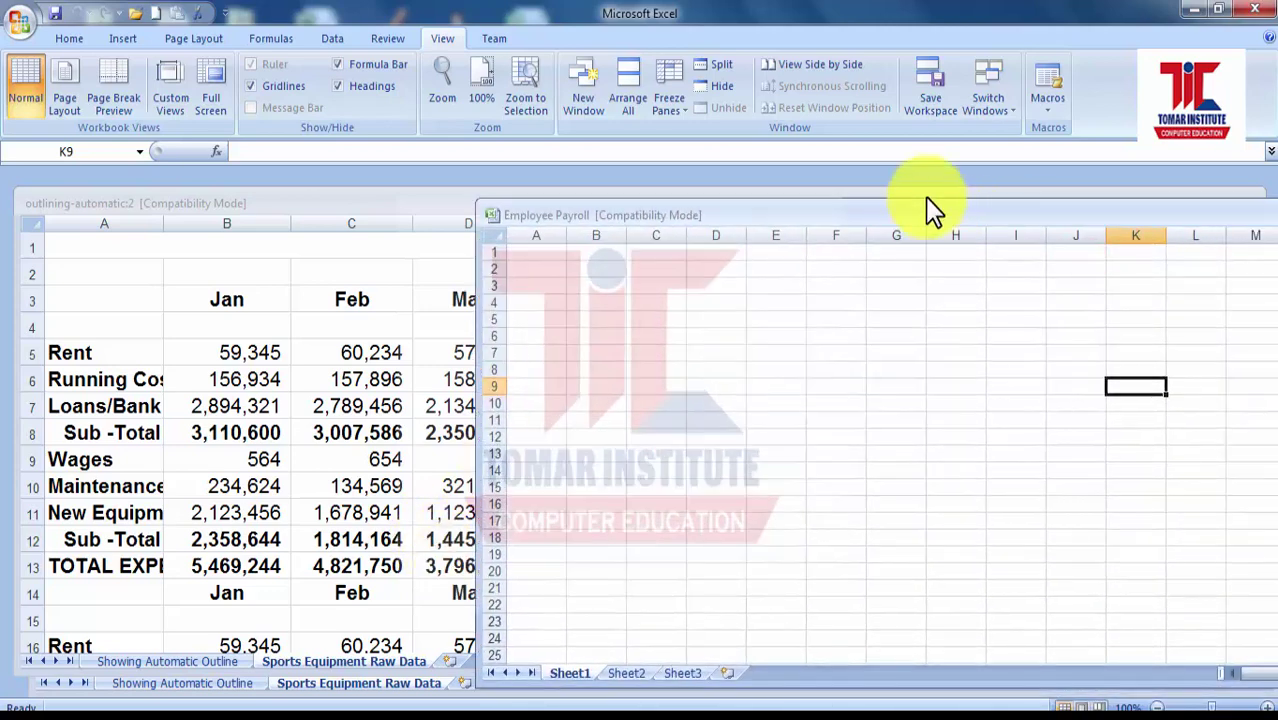
- View Employee Payroll side by side with outlining-automatic:1 and check synchronous scrolling from the outlining-automatic:1 window
{"action": "left_click", "coordinate": [818, 70]}
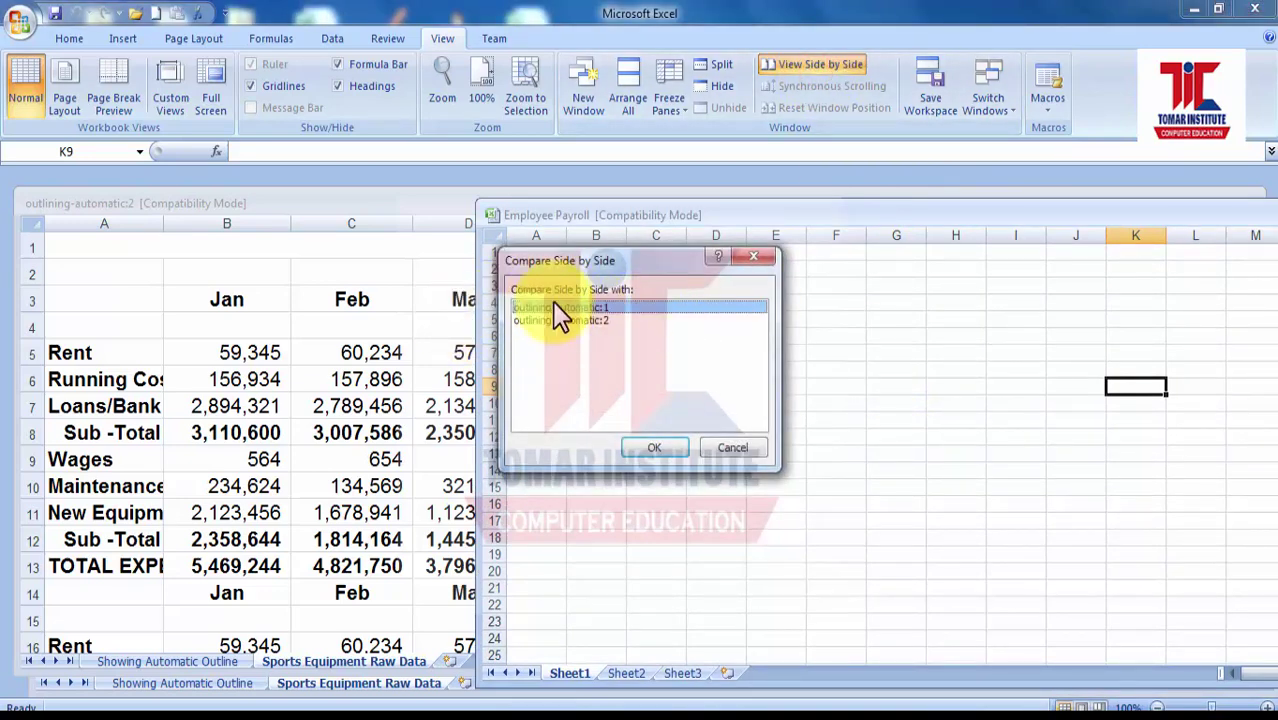
{"action": "left_click", "coordinate": [650, 449]}
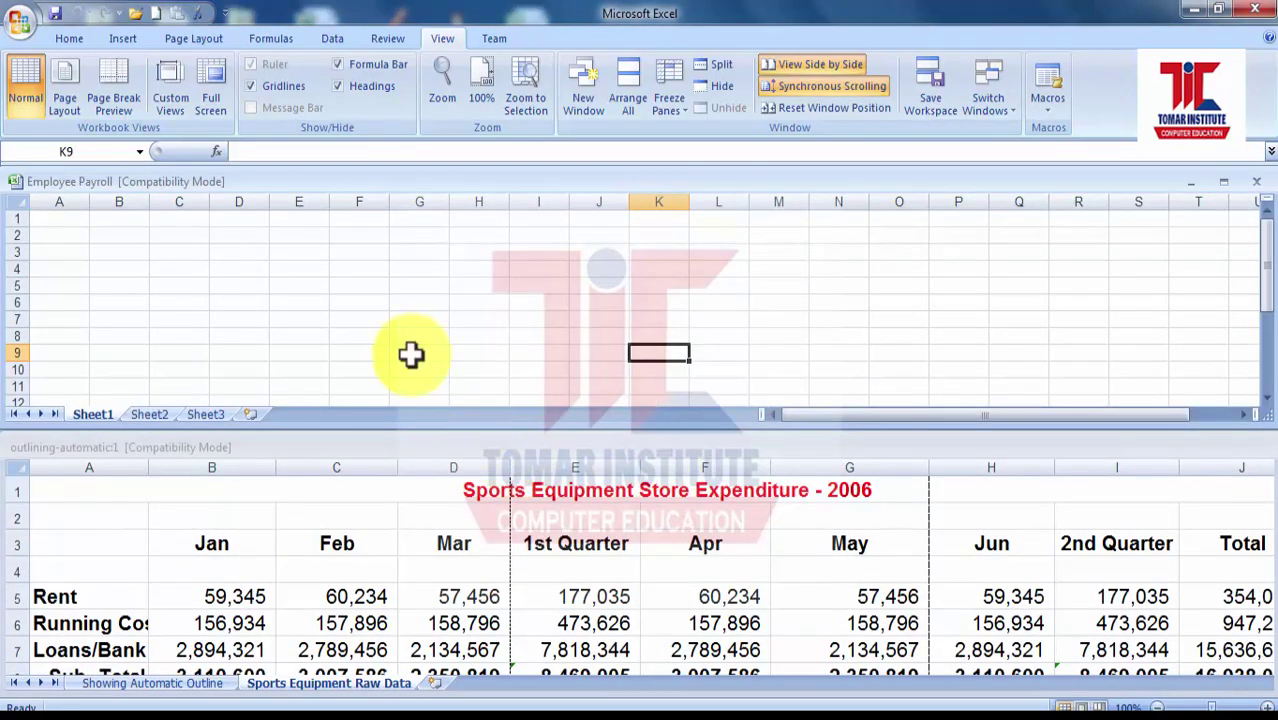
{"action": "scroll", "coordinate": [638, 525], "scroll_direction": "down", "scroll_amount": 1}
{"action": "left_click", "coordinate": [638, 532]}
{"action": "scroll", "coordinate": [641, 536], "scroll_direction": "down", "scroll_amount": 4}
{"action": "scroll", "coordinate": [641, 536], "scroll_direction": "up", "scroll_amount": 5}
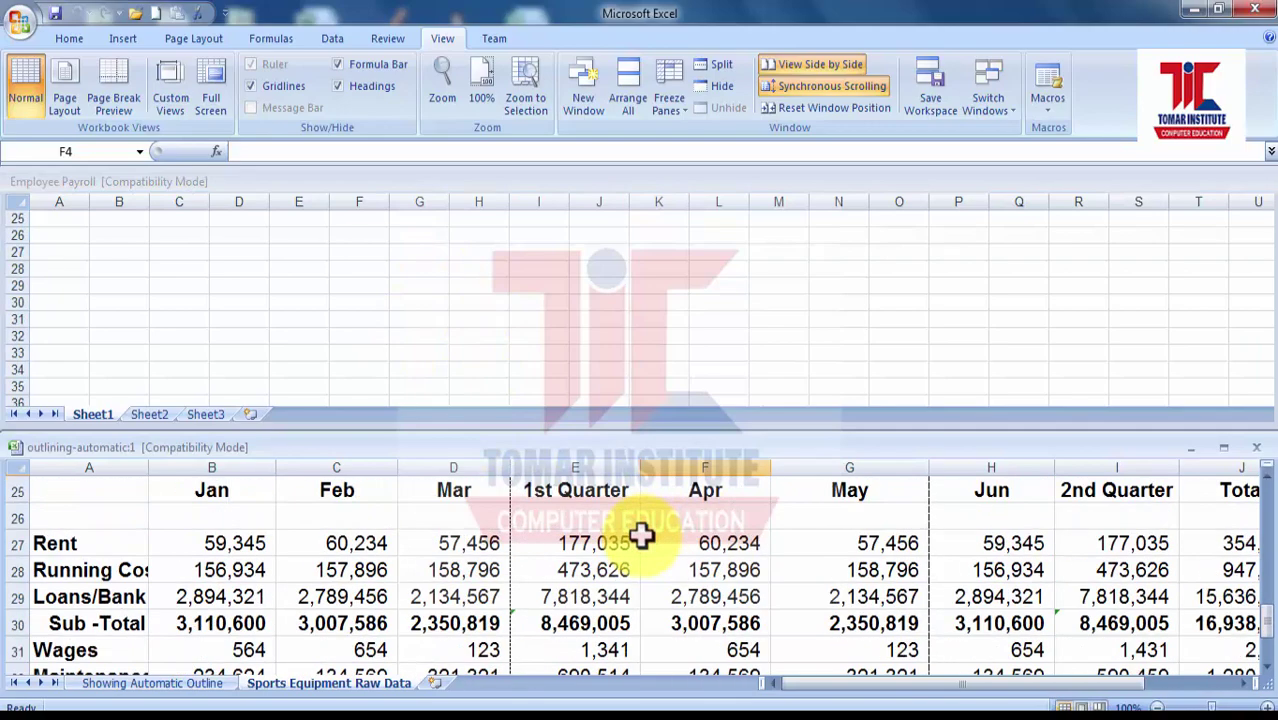
- Examine how both windows scroll together from the Employee Payroll window, and select its cell A1
{"action": "left_click", "coordinate": [275, 333]}
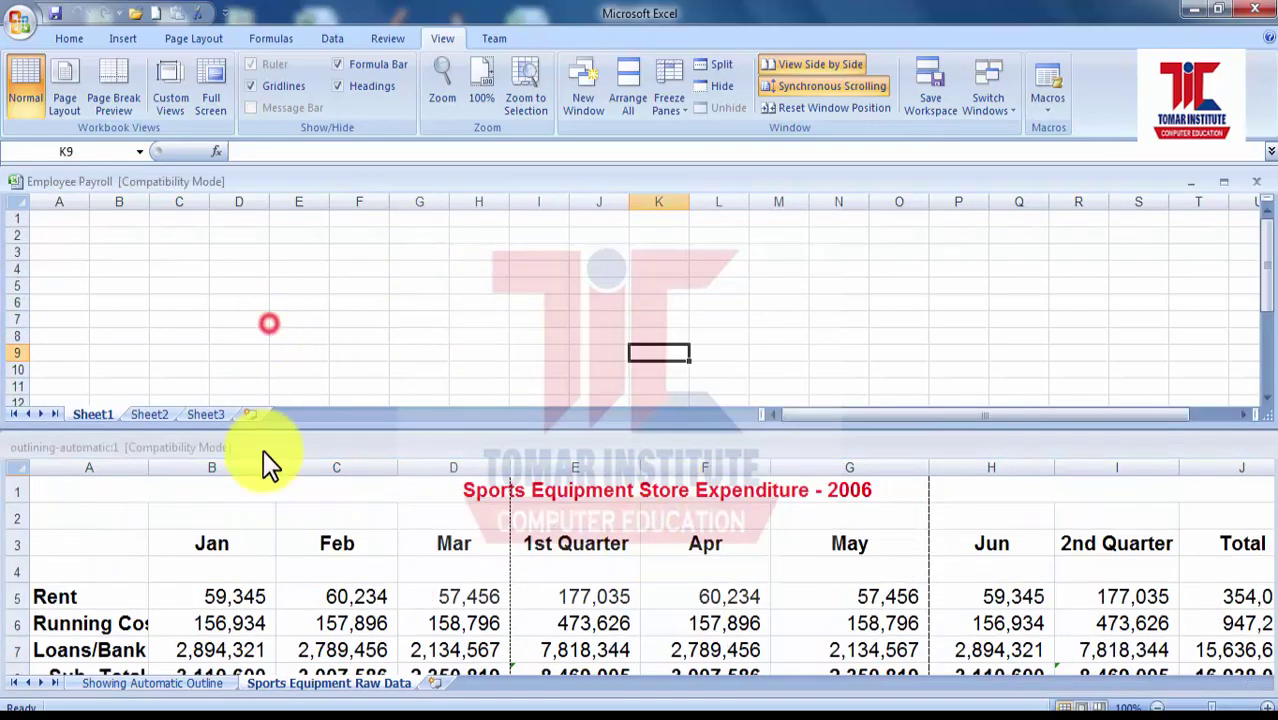
{"action": "scroll", "coordinate": [262, 514], "scroll_direction": "down", "scroll_amount": 10}
{"action": "scroll", "coordinate": [261, 523], "scroll_direction": "down", "scroll_amount": 4}
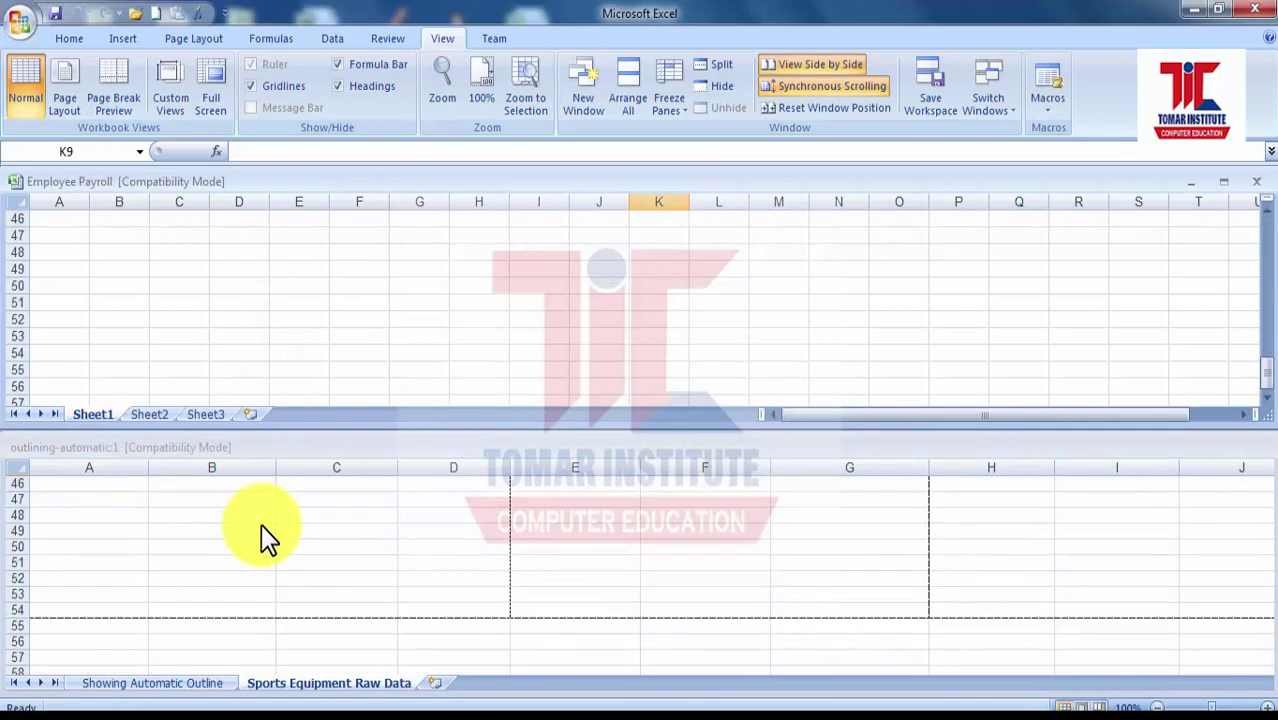
{"action": "scroll", "coordinate": [261, 524], "scroll_direction": "up", "scroll_amount": 14}
{"action": "scroll", "coordinate": [262, 529], "scroll_direction": "down", "scroll_amount": 4}
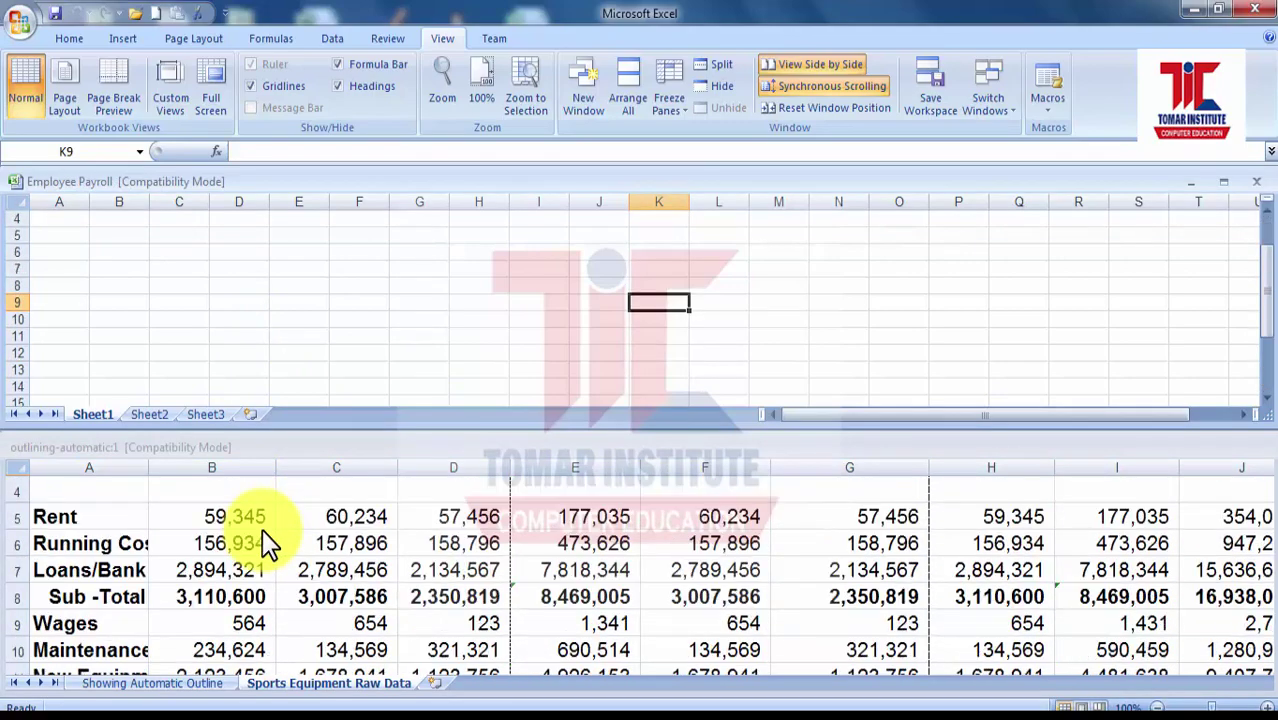
{"action": "scroll", "coordinate": [264, 531], "scroll_direction": "up", "scroll_amount": 4}
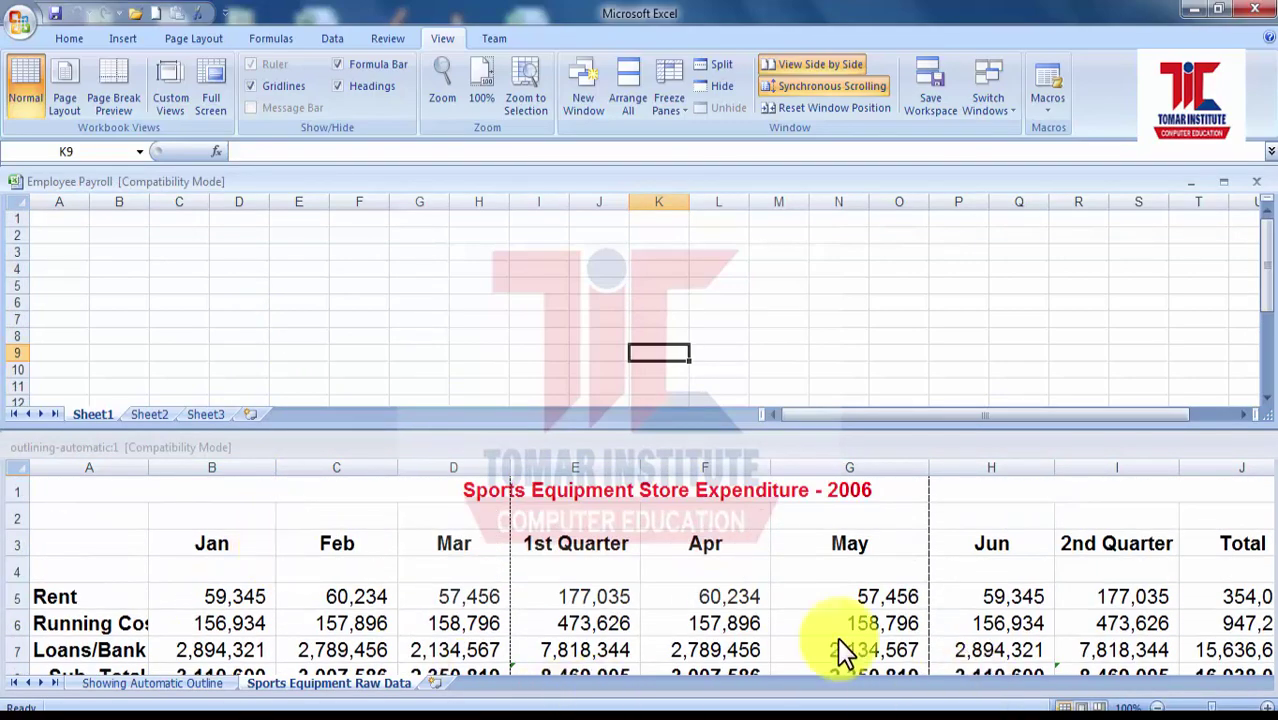
{"action": "left_click", "coordinate": [43, 230]}
{"action": "left_click", "coordinate": [48, 218]}
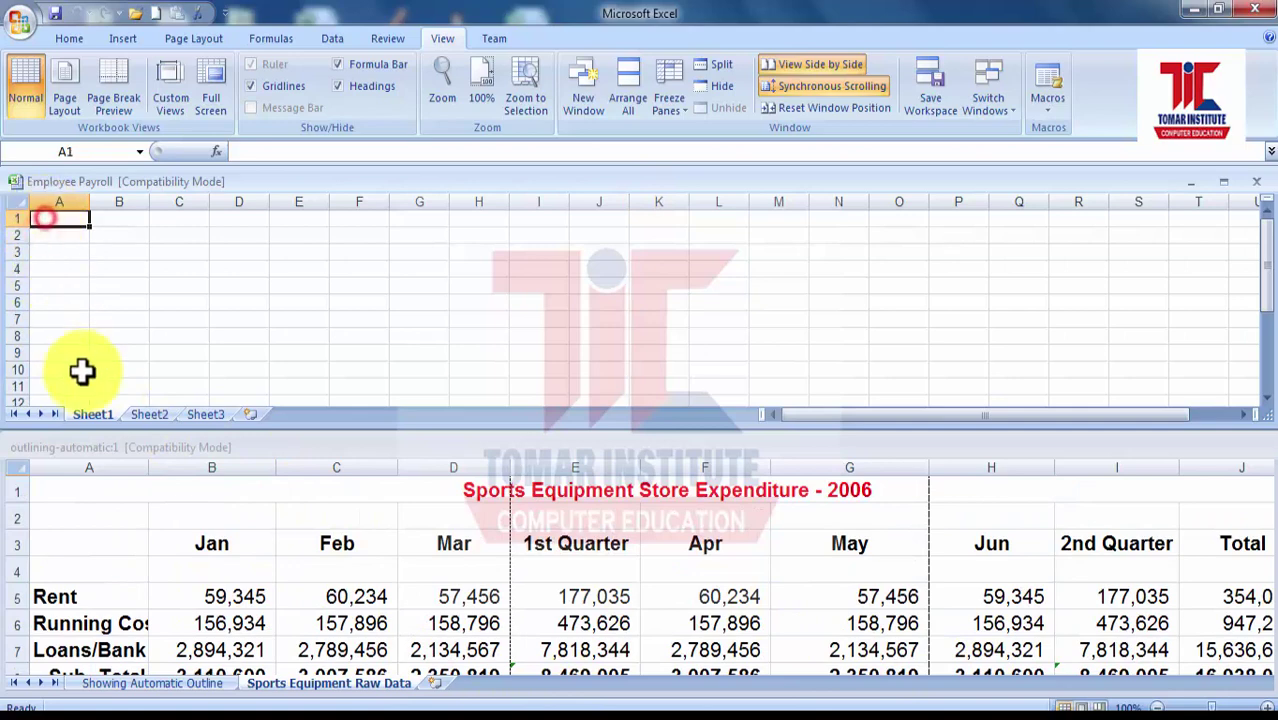
{"action": "scroll", "coordinate": [128, 491], "scroll_direction": "down", "scroll_amount": 5}
{"action": "scroll", "coordinate": [134, 500], "scroll_direction": "up", "scroll_amount": 5}
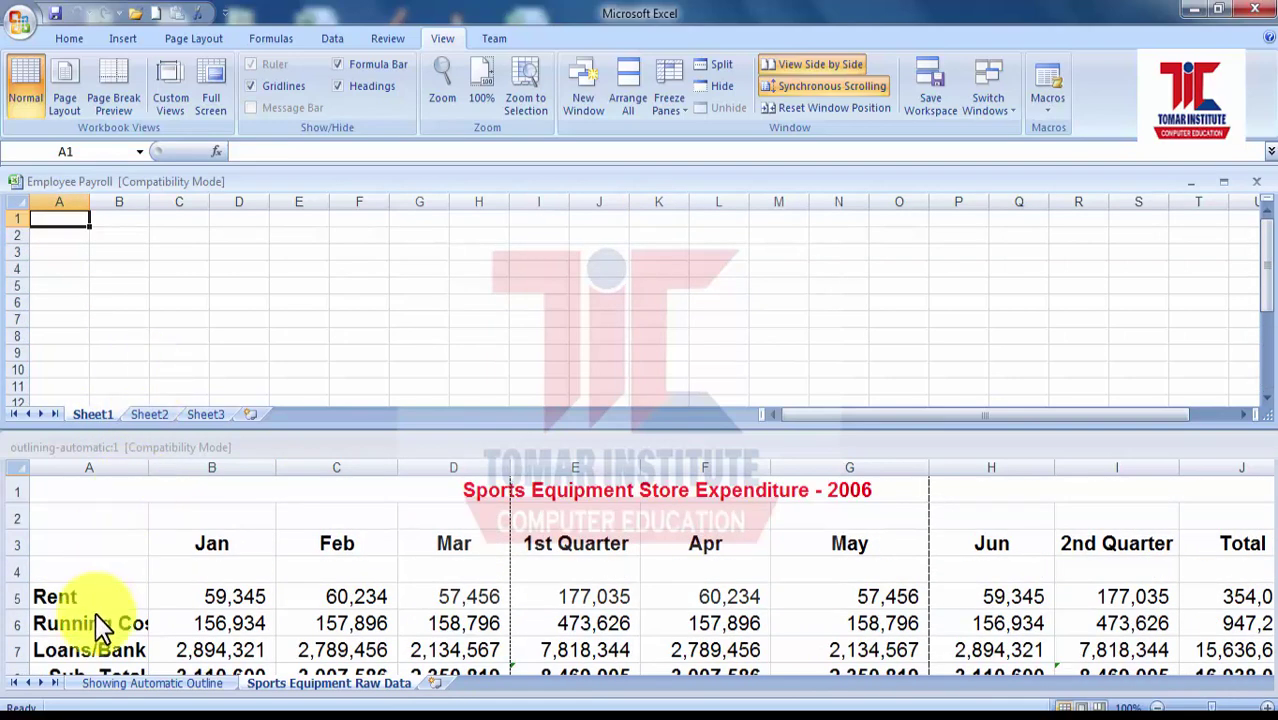
- Compare Employee Payroll side by side with outlining-automatic:2 in place of outlining-automatic:1, and end that comparison
{"action": "left_click", "coordinate": [826, 65]}
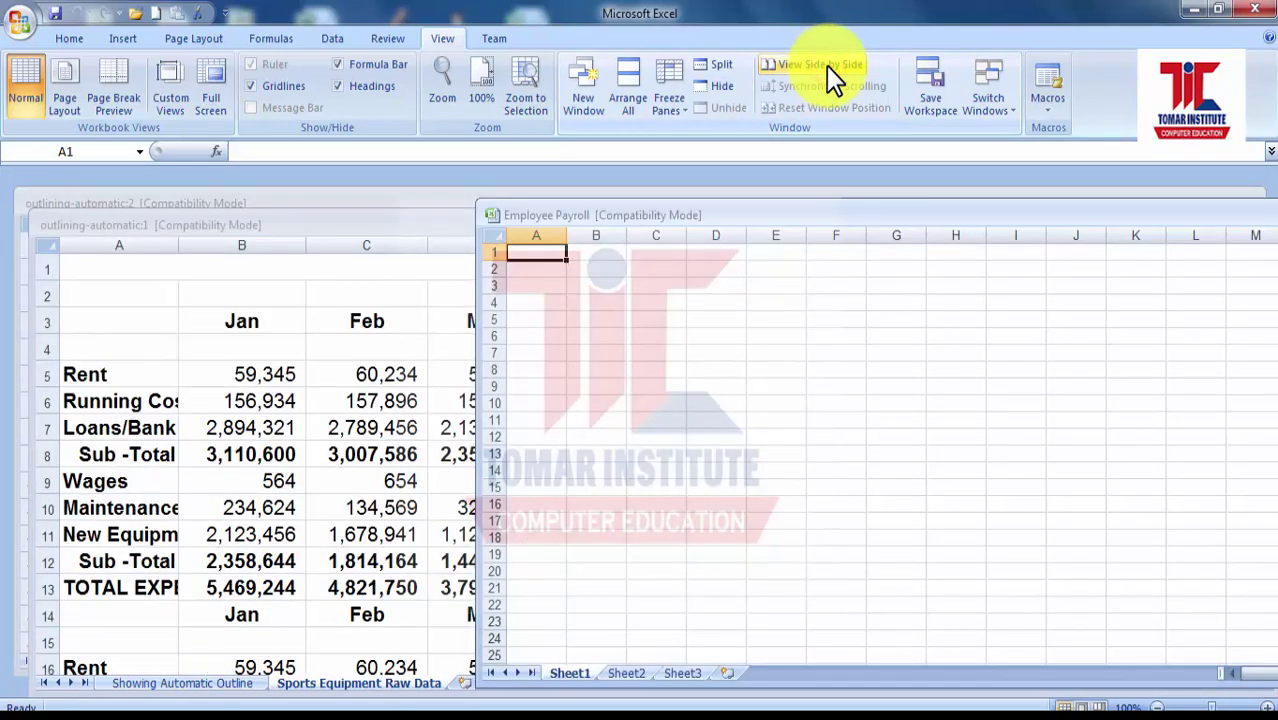
{"action": "left_click", "coordinate": [826, 65]}
{"action": "left_click", "coordinate": [602, 322]}
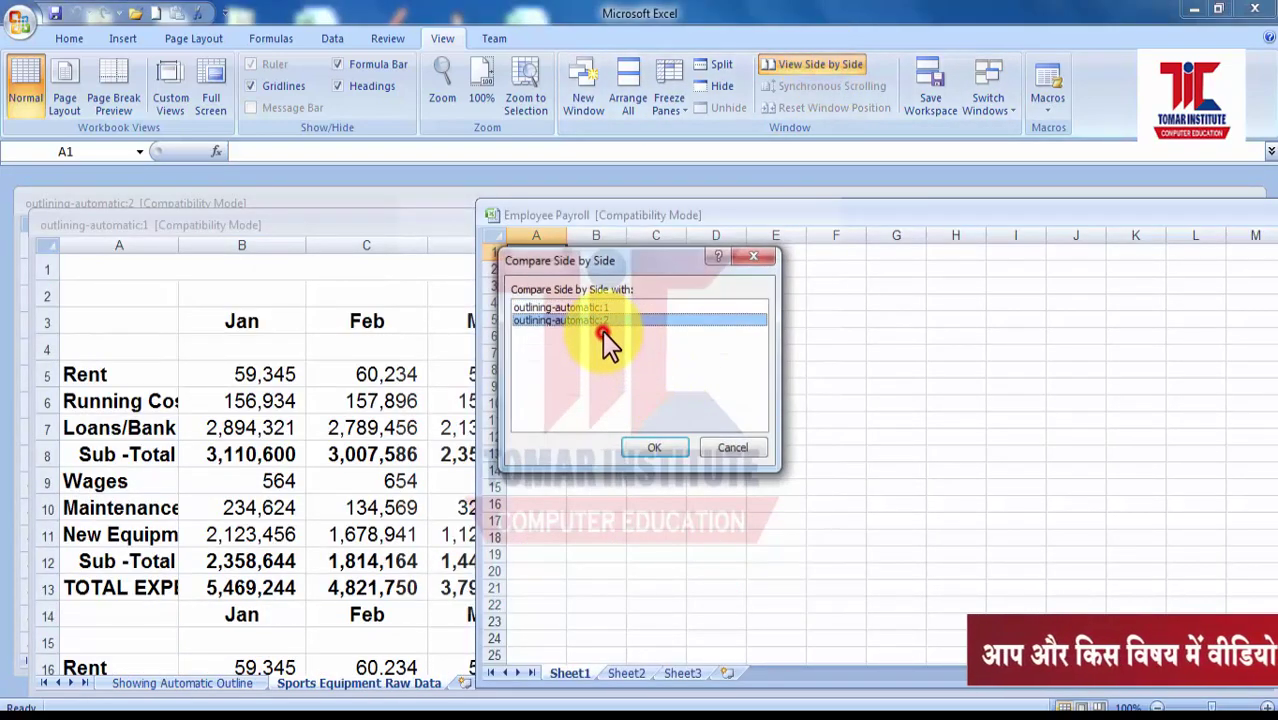
{"action": "left_click", "coordinate": [648, 450]}
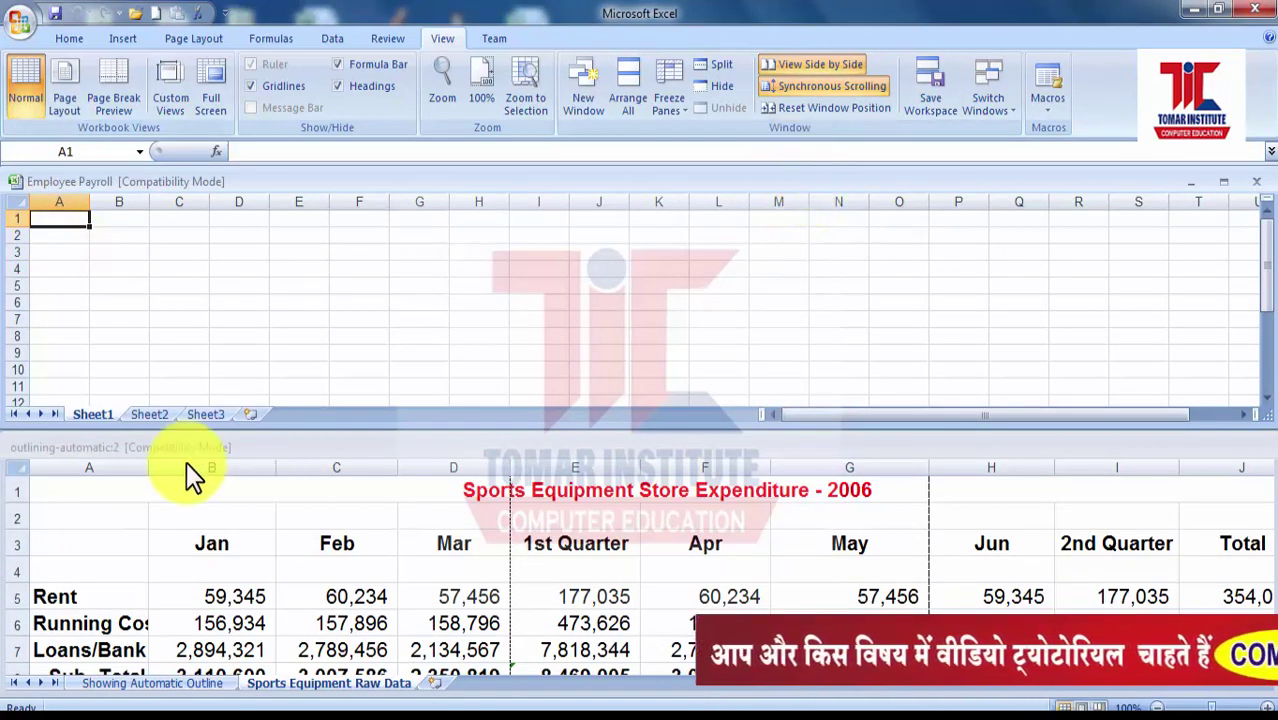
{"action": "left_click", "coordinate": [815, 66]}
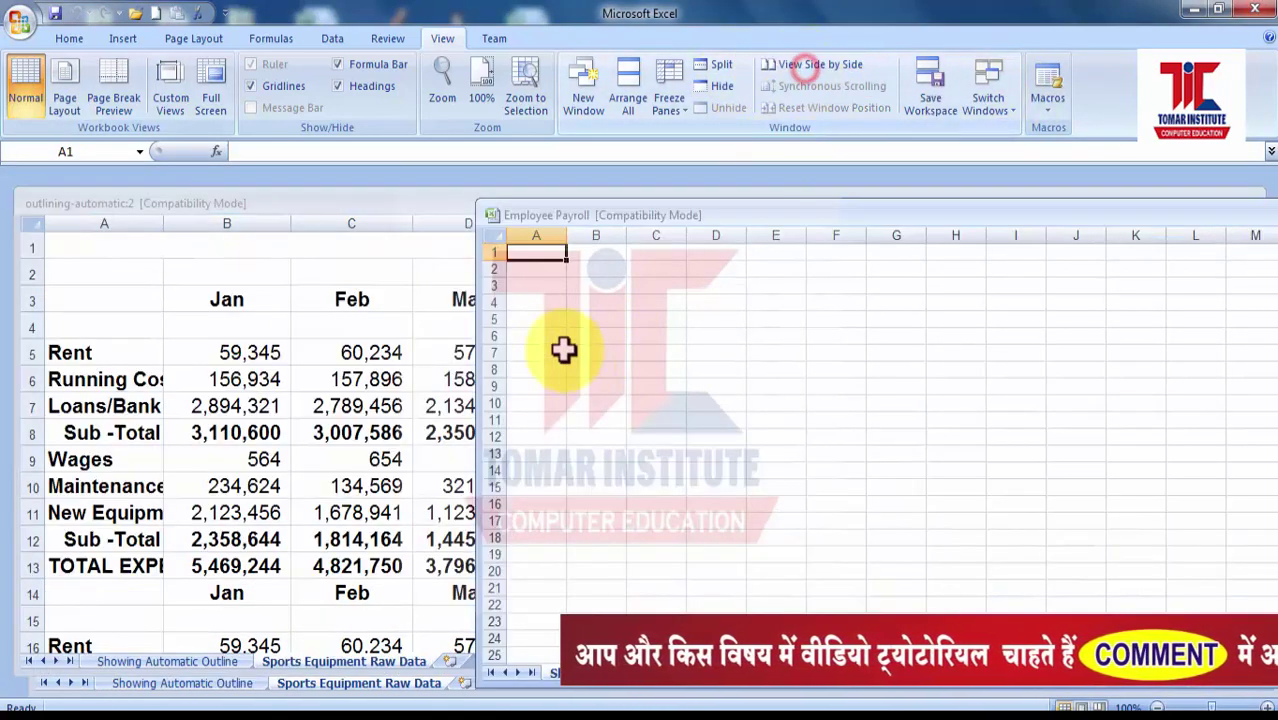
- Activate the outlining-automatic:2 window and view it side by side with outlining-automatic:1
{"action": "left_click", "coordinate": [342, 205]}
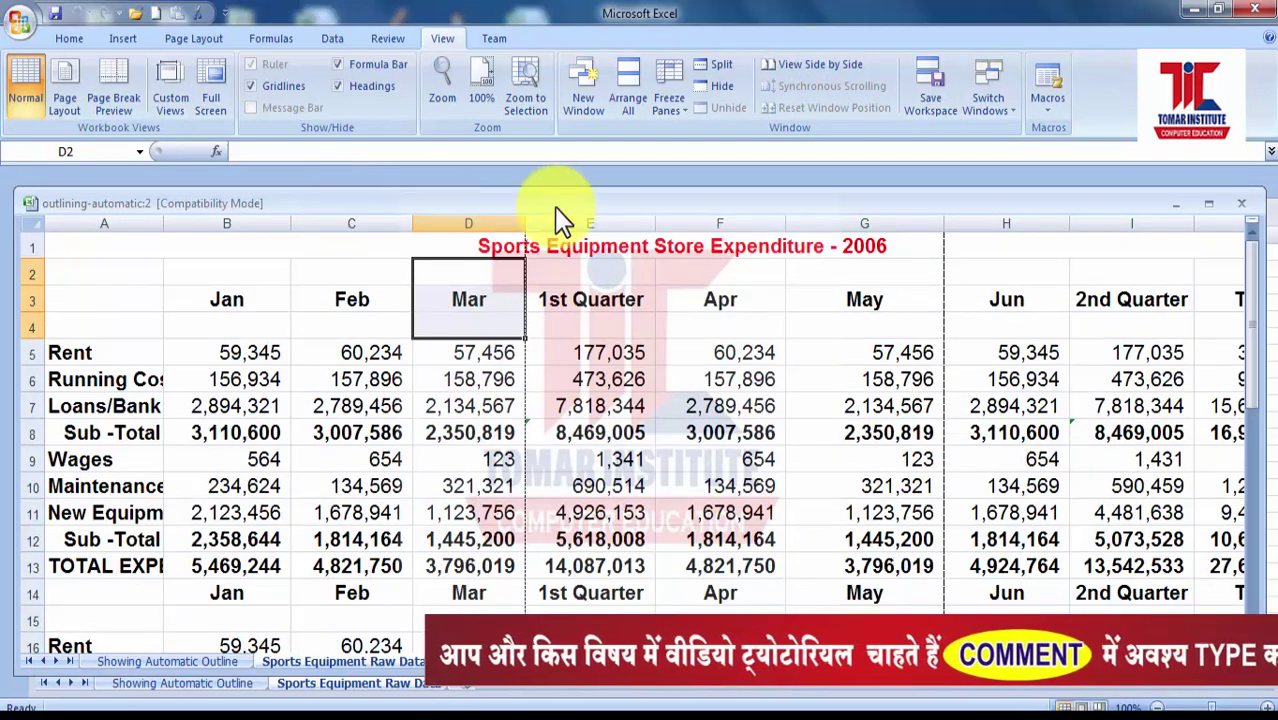
{"action": "left_click", "coordinate": [800, 65]}
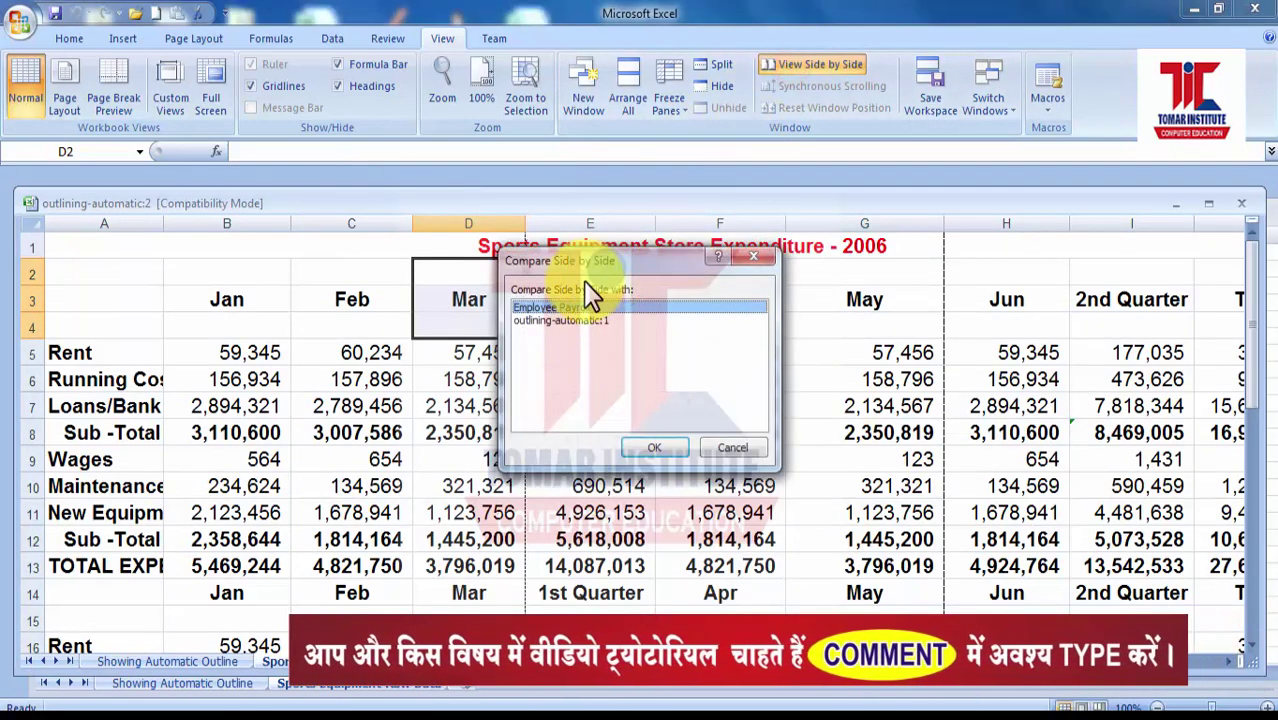
{"action": "left_click", "coordinate": [550, 322]}
{"action": "left_click", "coordinate": [658, 449]}
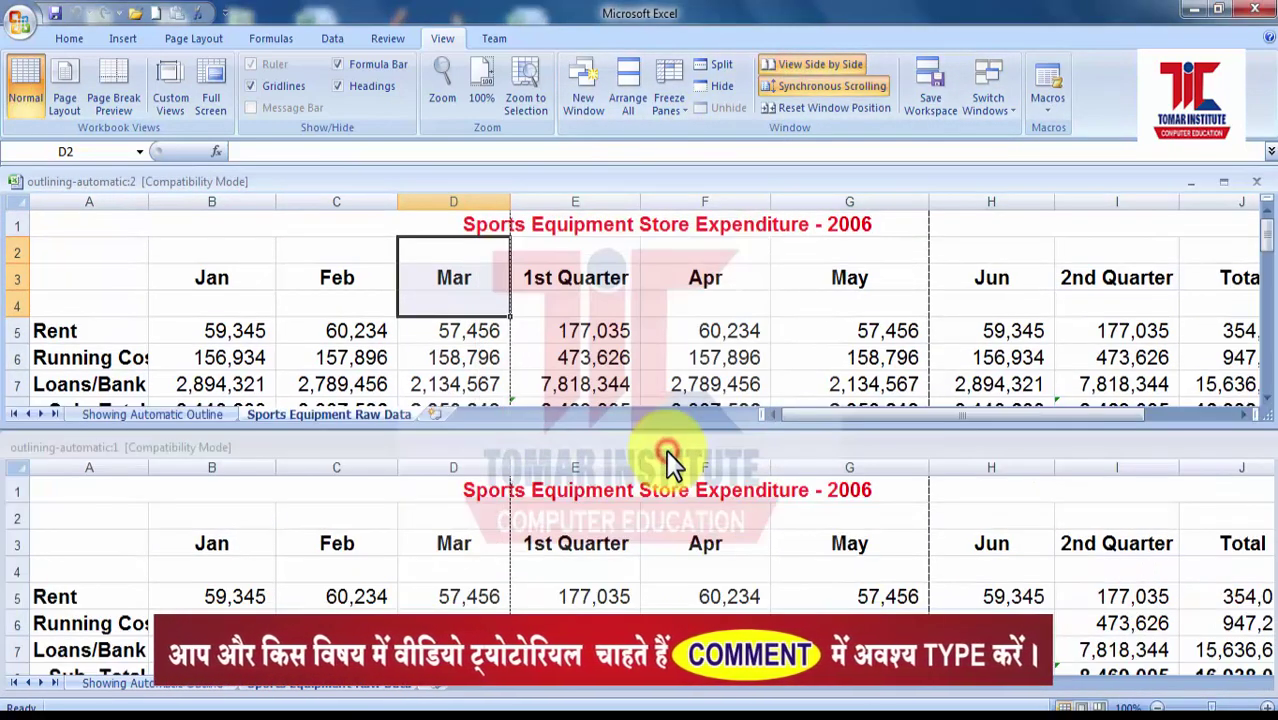
{"action": "left_click", "coordinate": [292, 182]}
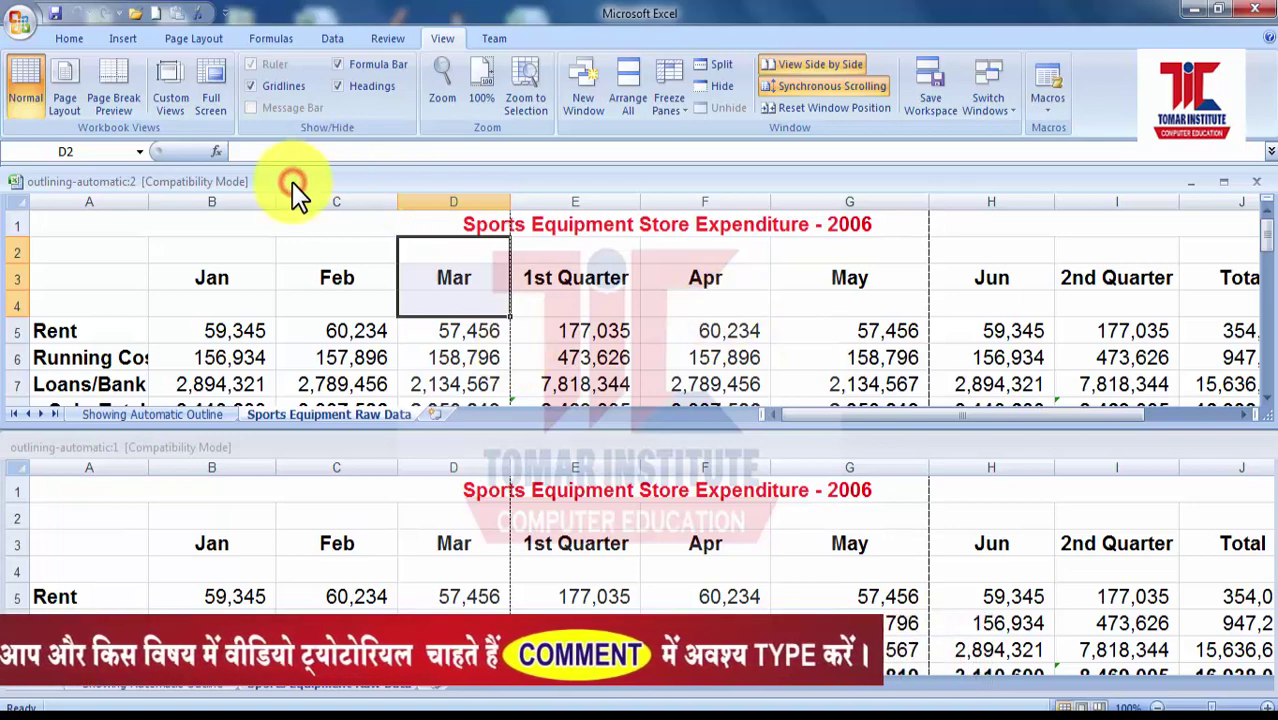
- End the current comparison and view outlining-automatic:2 side by side with Employee Payroll, keeping outlining-automatic:2 as the active window
{"action": "left_click", "coordinate": [779, 66]}
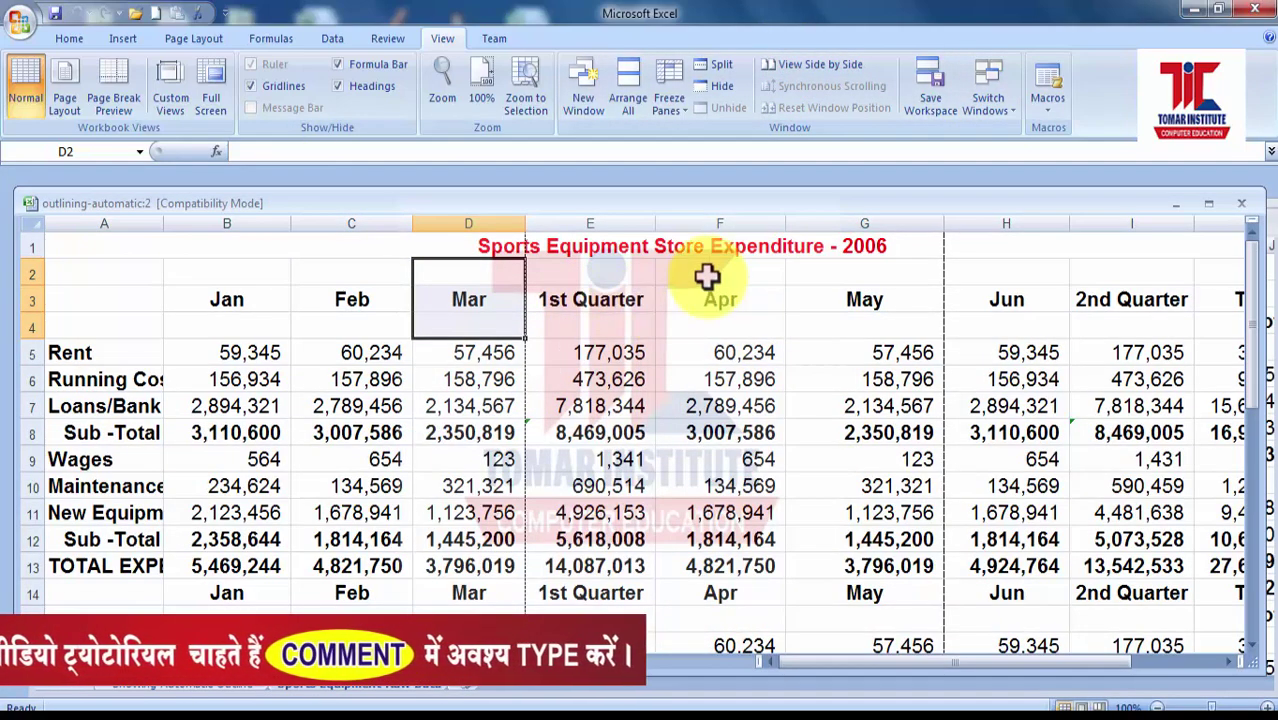
{"action": "left_click", "coordinate": [816, 67]}
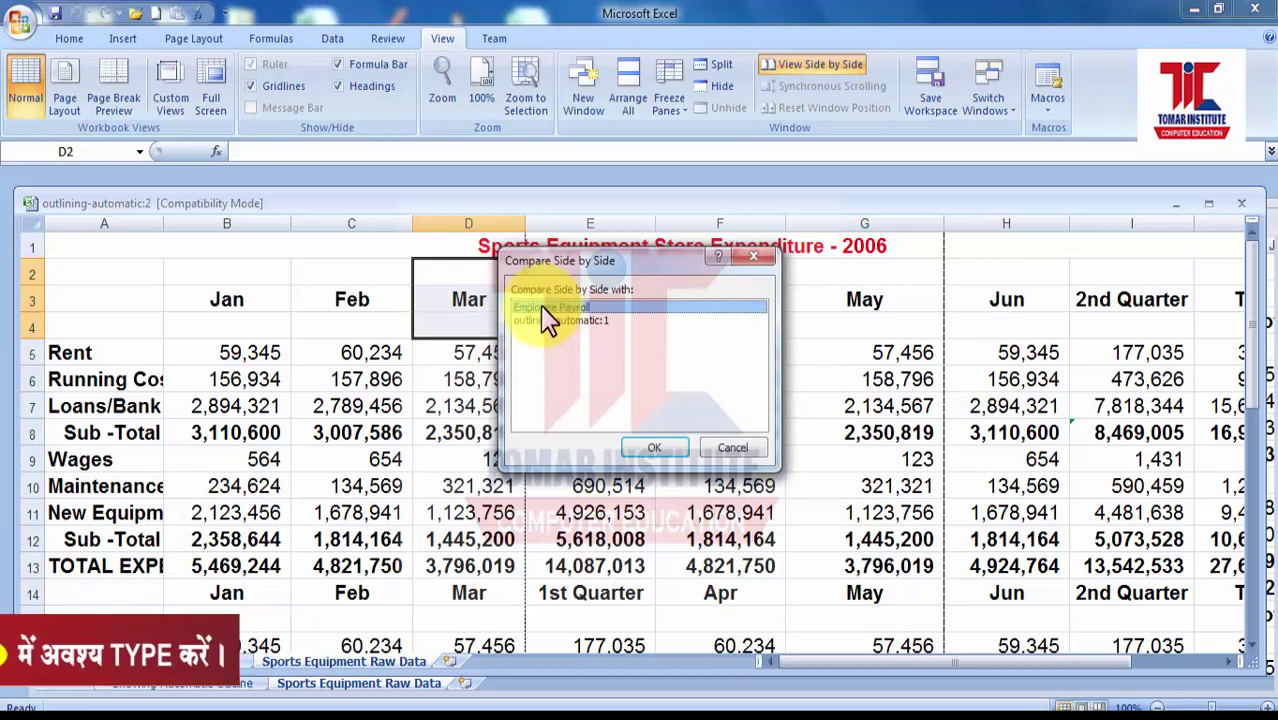
{"action": "left_click", "coordinate": [658, 449]}
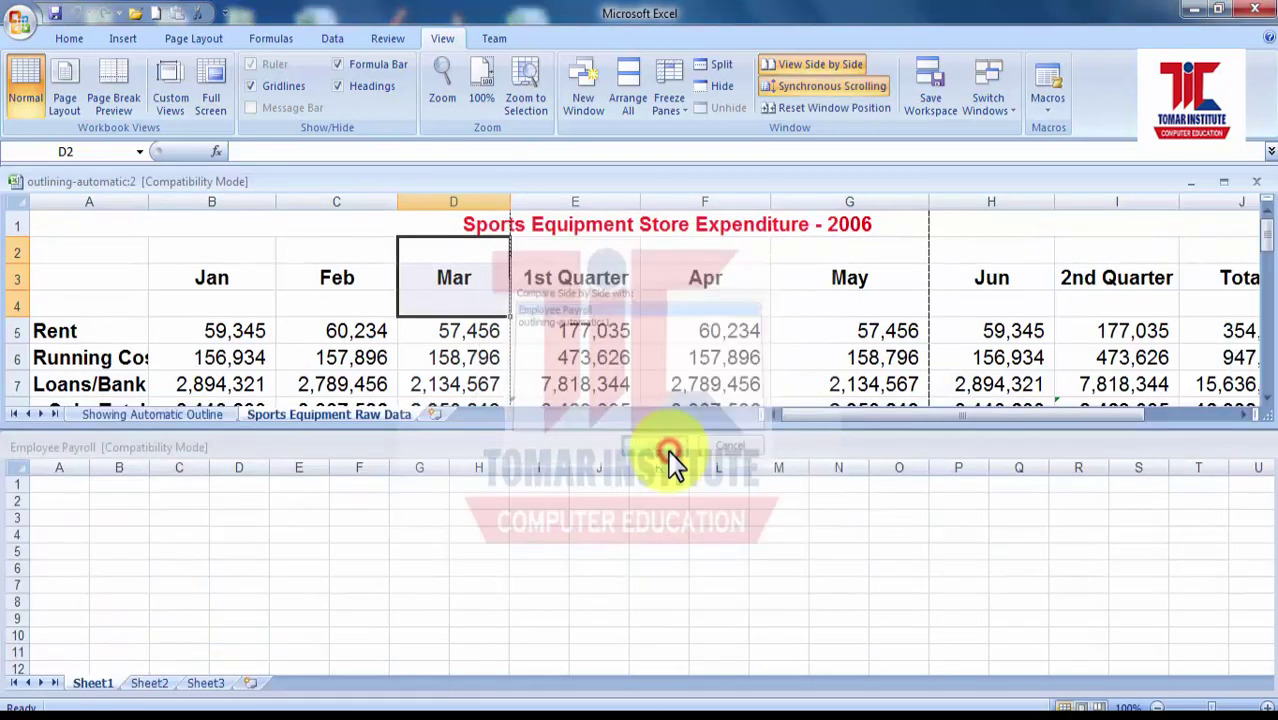
{"action": "left_click", "coordinate": [448, 503]}
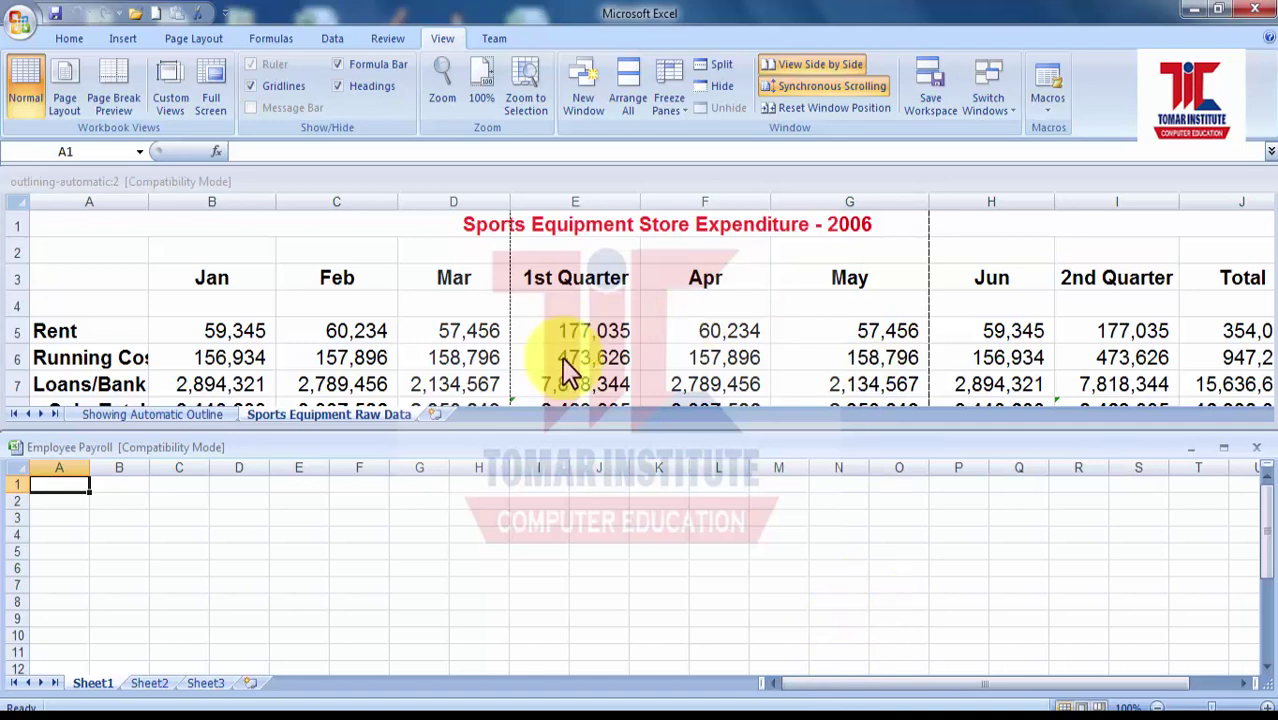
{"action": "left_click", "coordinate": [494, 308]}
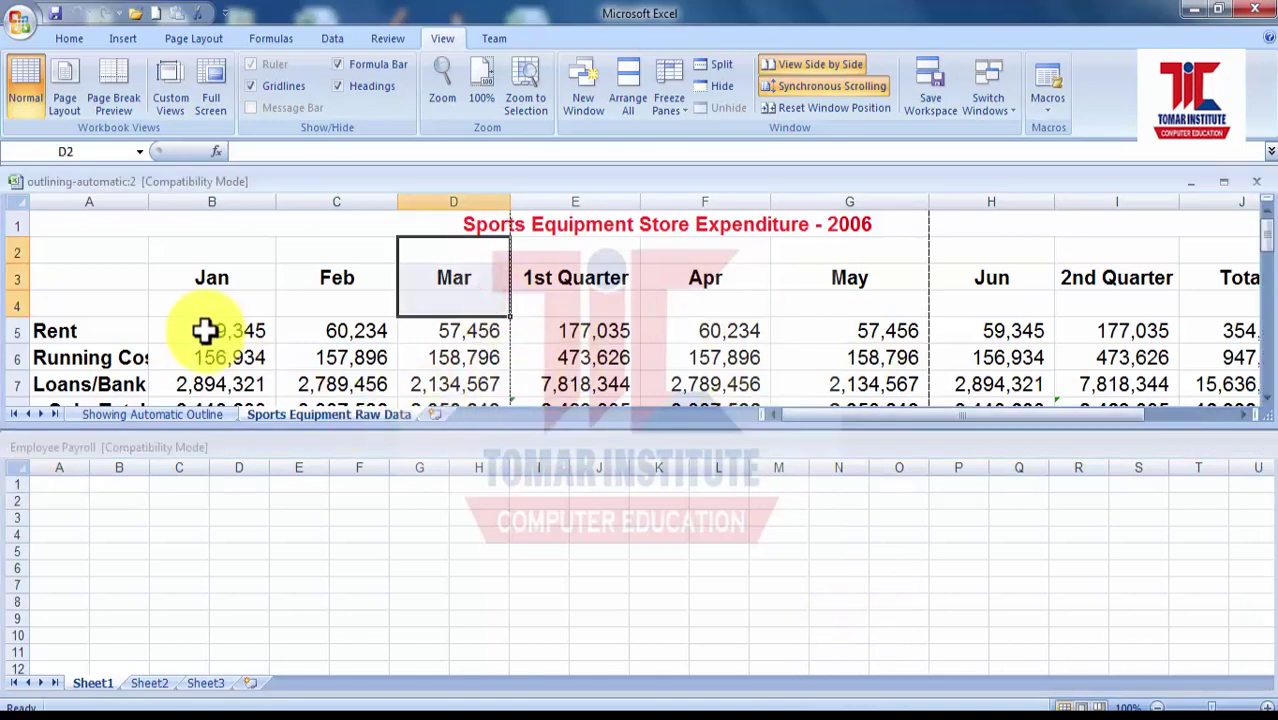
- Select cell A5 in outlining-automatic:2 and check synchronous scrolling with Employee Payroll
{"action": "left_click", "coordinate": [114, 330]}
{"action": "scroll", "coordinate": [126, 334], "scroll_direction": "down", "scroll_amount": 4}
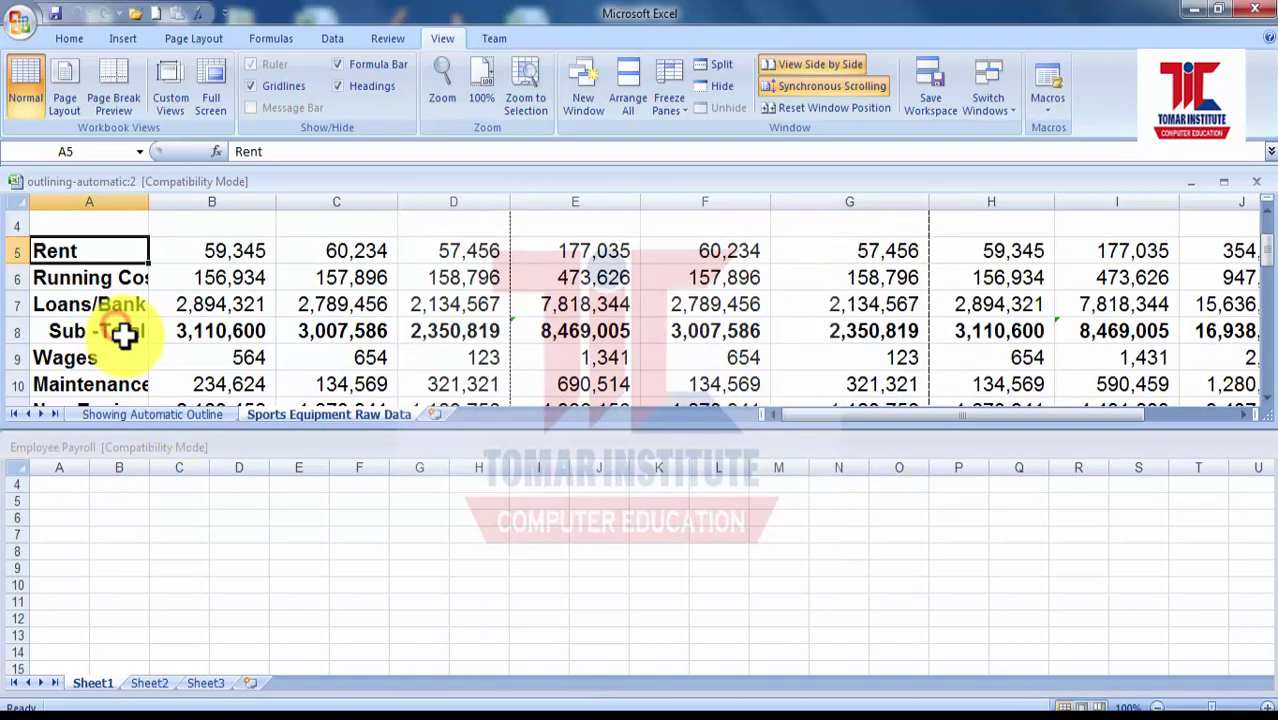
{"action": "scroll", "coordinate": [136, 365], "scroll_direction": "up", "scroll_amount": 4}
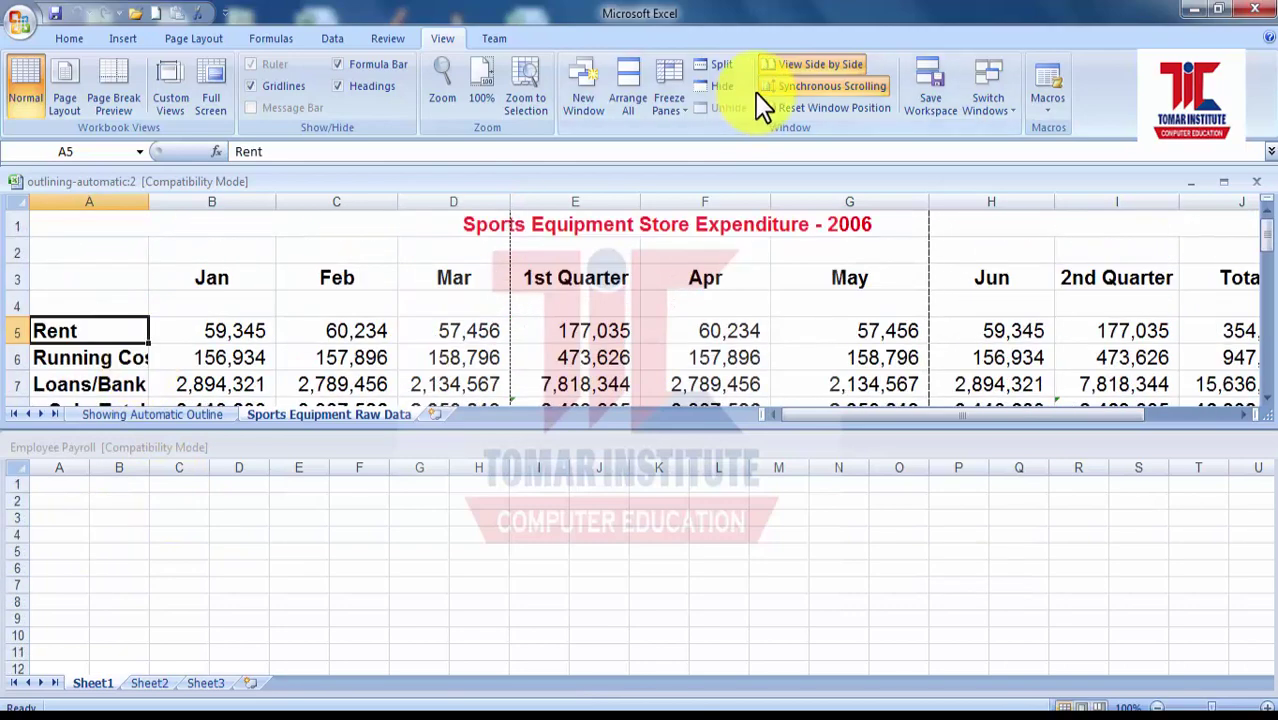
- Turn off synchronous scrolling and check the independent scrolling of outlining-automatic:2, selecting cells B6 and A3
{"action": "left_click", "coordinate": [790, 95]}
{"action": "left_click", "coordinate": [155, 357]}
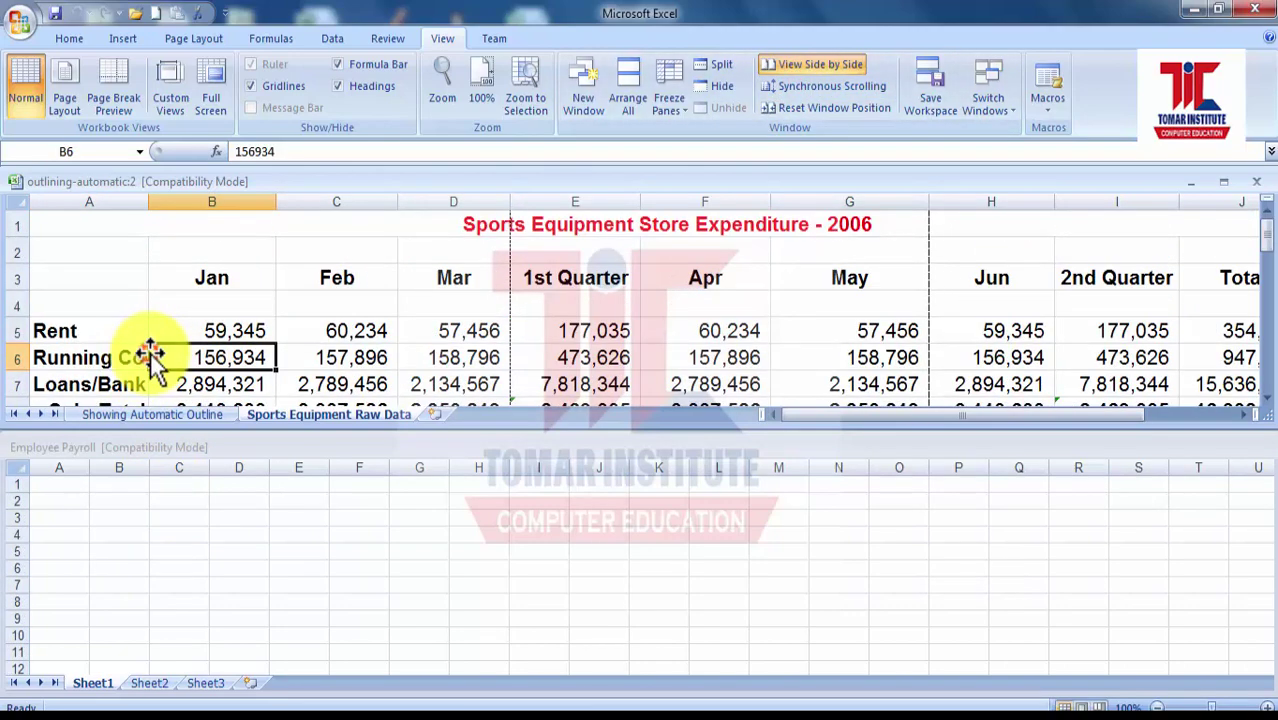
{"action": "scroll", "coordinate": [150, 360], "scroll_direction": "down", "scroll_amount": 1}
{"action": "scroll", "coordinate": [150, 357], "scroll_direction": "down", "scroll_amount": 9}
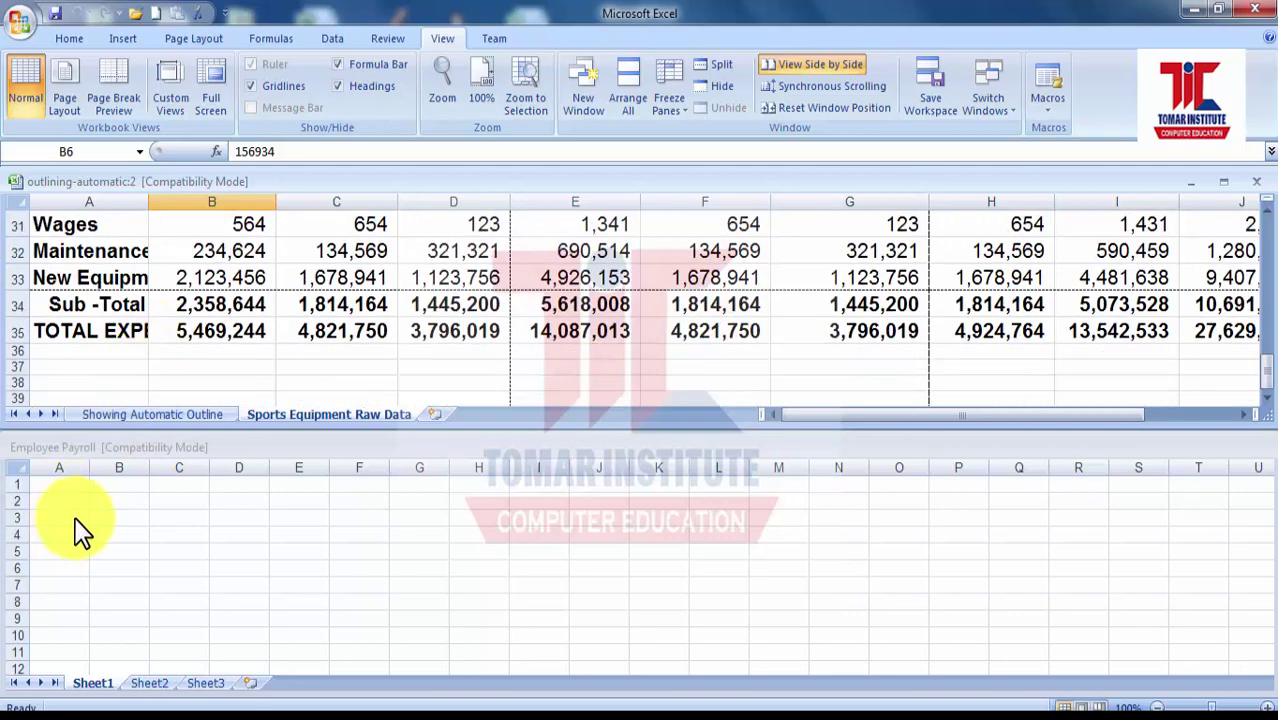
{"action": "scroll", "coordinate": [78, 520], "scroll_direction": "up", "scroll_amount": 10}
{"action": "left_click", "coordinate": [80, 285]}
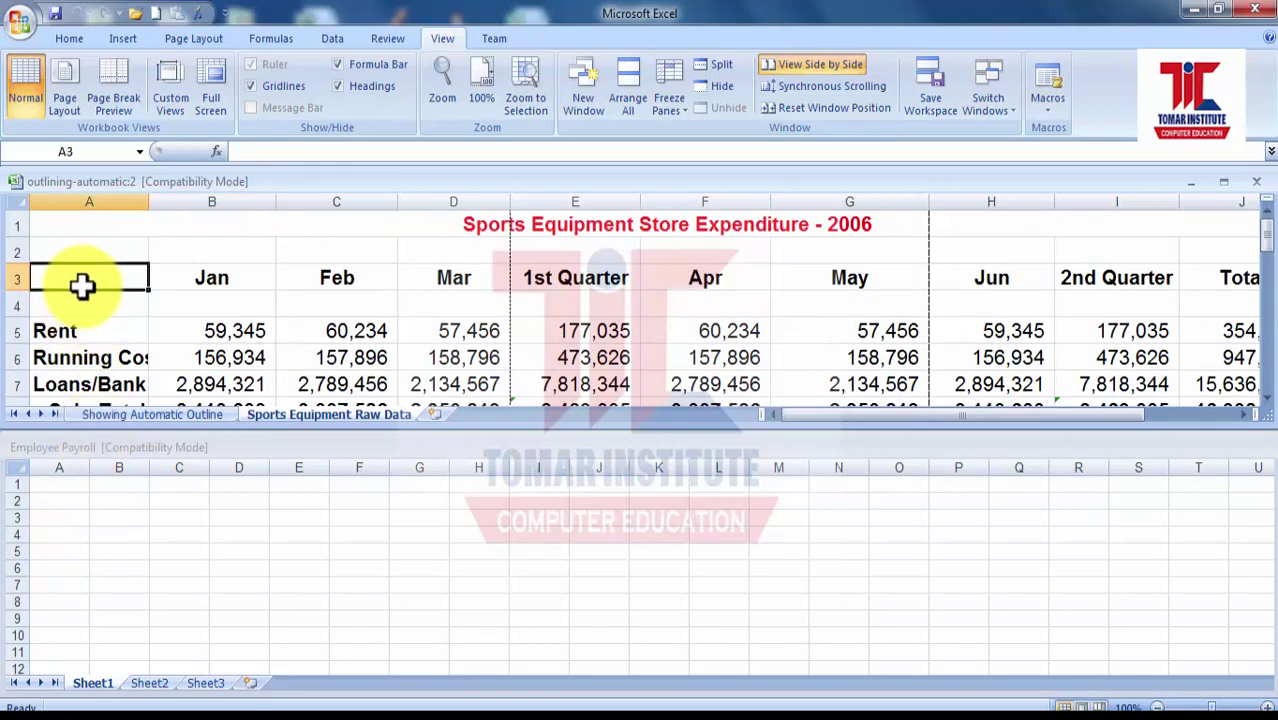
- Turn synchronous scrolling back on, select cell A5 in outlining-automatic:2, and check how both windows scroll
{"action": "left_click", "coordinate": [796, 88]}
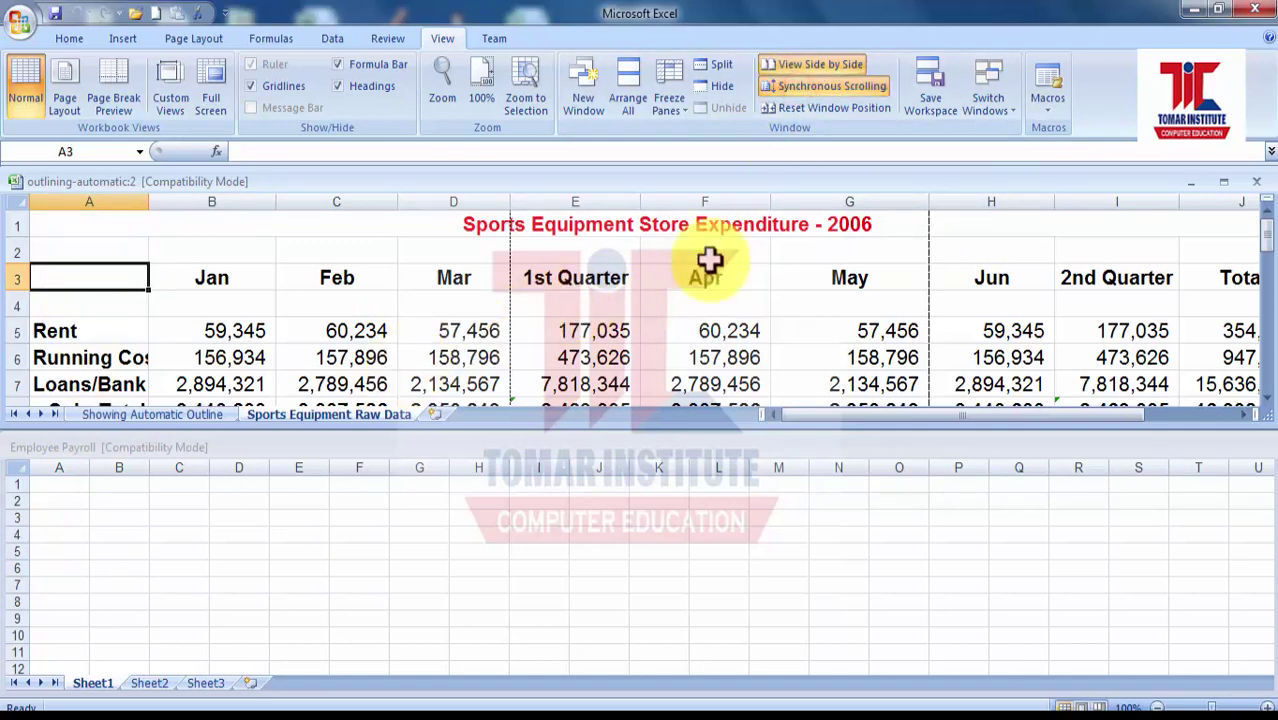
{"action": "left_click", "coordinate": [141, 331]}
{"action": "scroll", "coordinate": [137, 465], "scroll_direction": "down", "scroll_amount": 5}
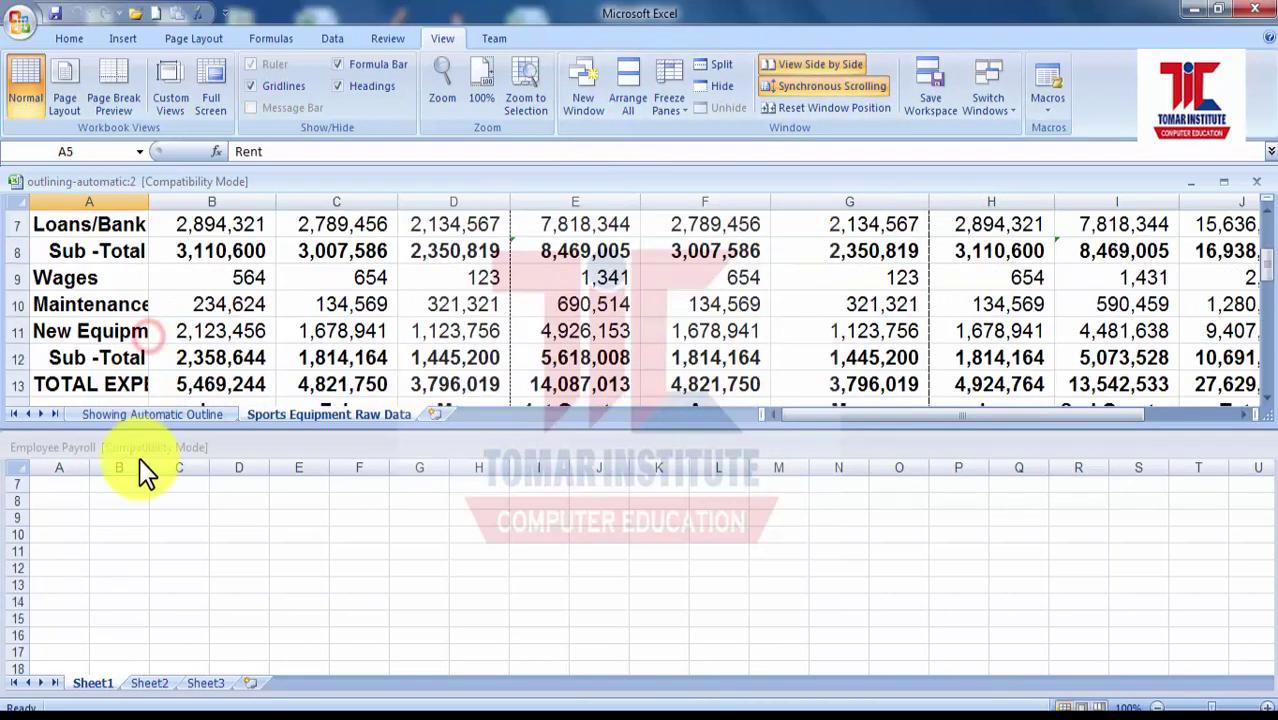
{"action": "scroll", "coordinate": [60, 585], "scroll_direction": "down", "scroll_amount": 5}
{"action": "scroll", "coordinate": [75, 580], "scroll_direction": "up", "scroll_amount": 10}
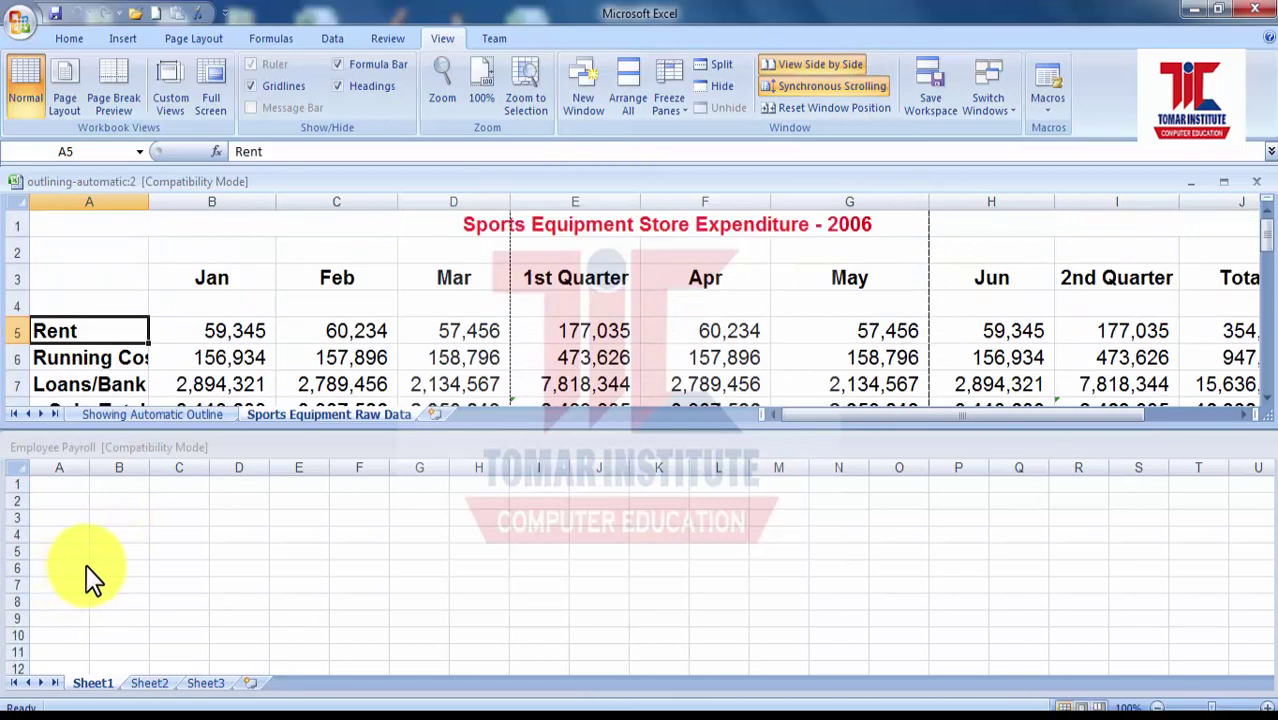
{"action": "scroll", "coordinate": [150, 392], "scroll_direction": "down", "scroll_amount": 5}
{"action": "scroll", "coordinate": [163, 394], "scroll_direction": "up", "scroll_amount": 5}
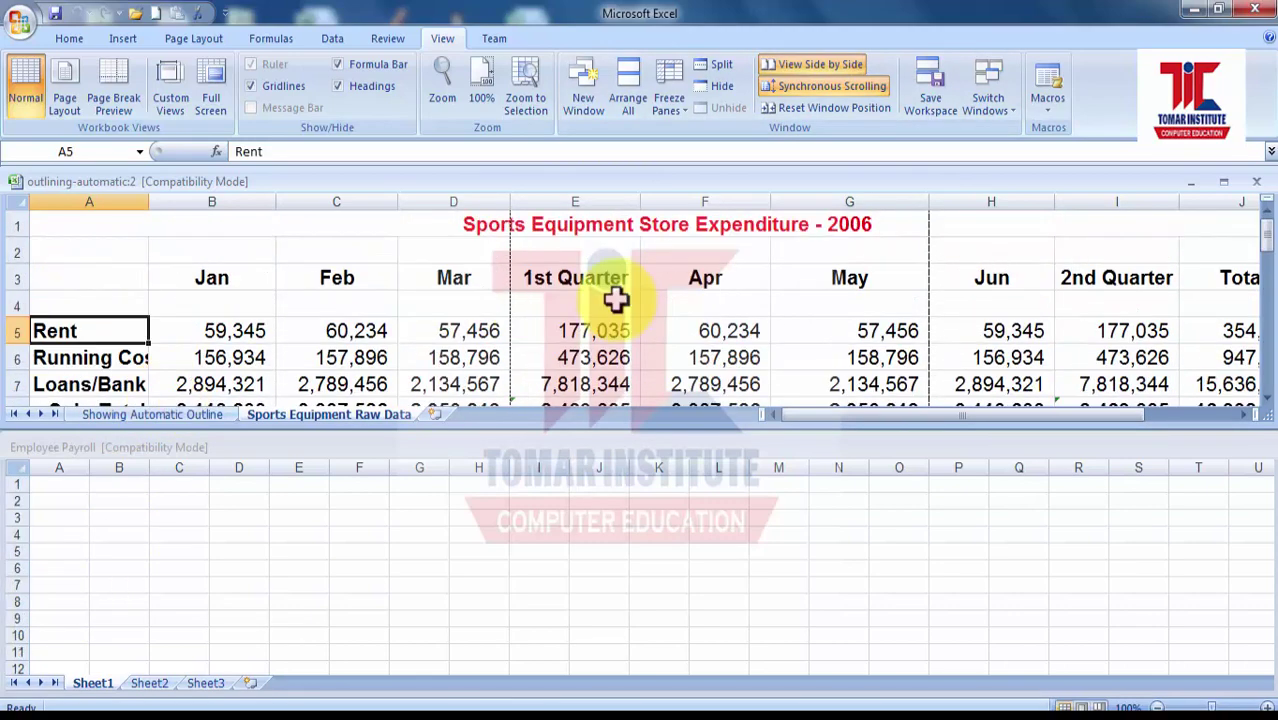
- Try Reset Window Position on the side-by-side windows and examine how both sheets scroll between resets
{"action": "left_click", "coordinate": [810, 112]}
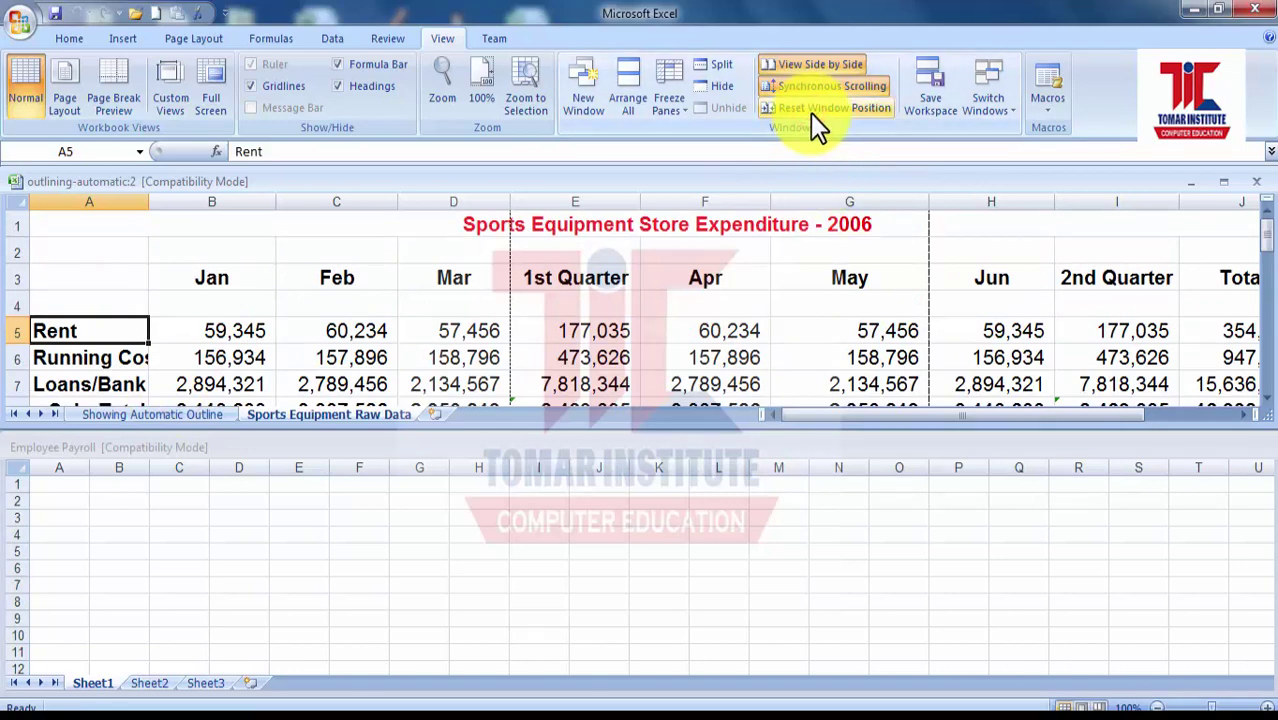
{"action": "left_click", "coordinate": [810, 113]}
{"action": "scroll", "coordinate": [360, 360], "scroll_direction": "down", "scroll_amount": 20}
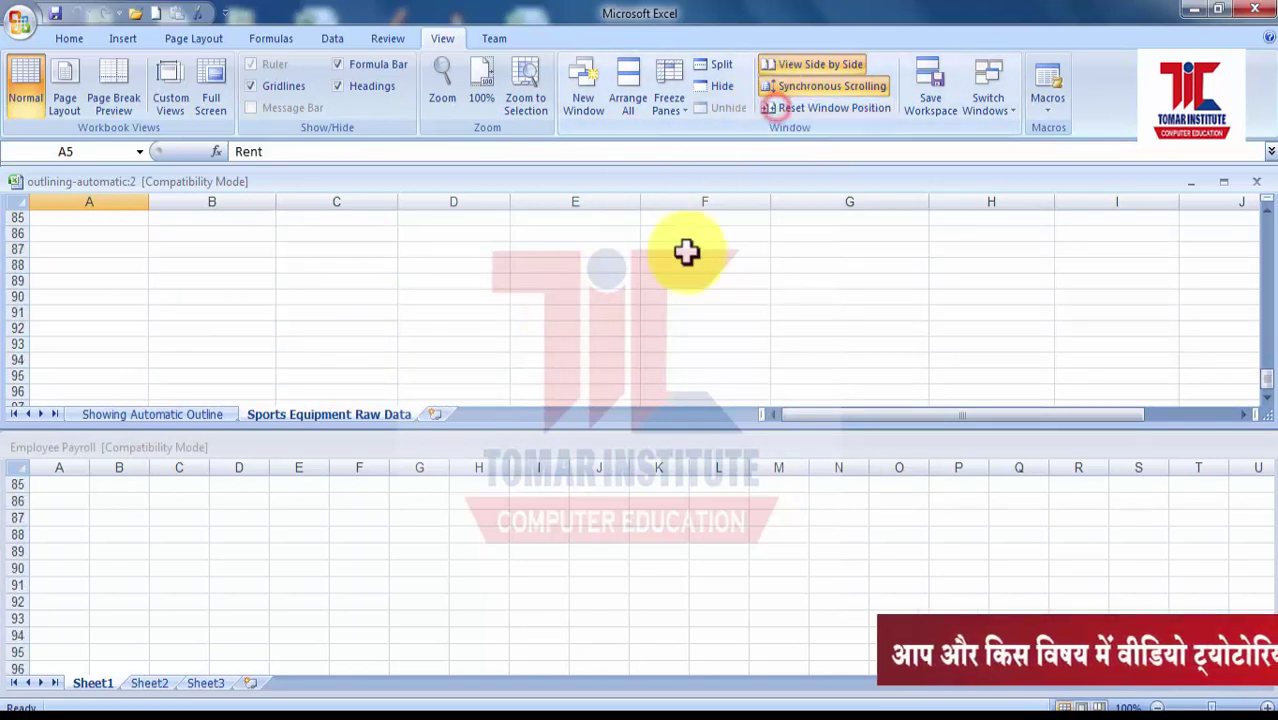
{"action": "scroll", "coordinate": [568, 322], "scroll_direction": "up", "scroll_amount": 20}
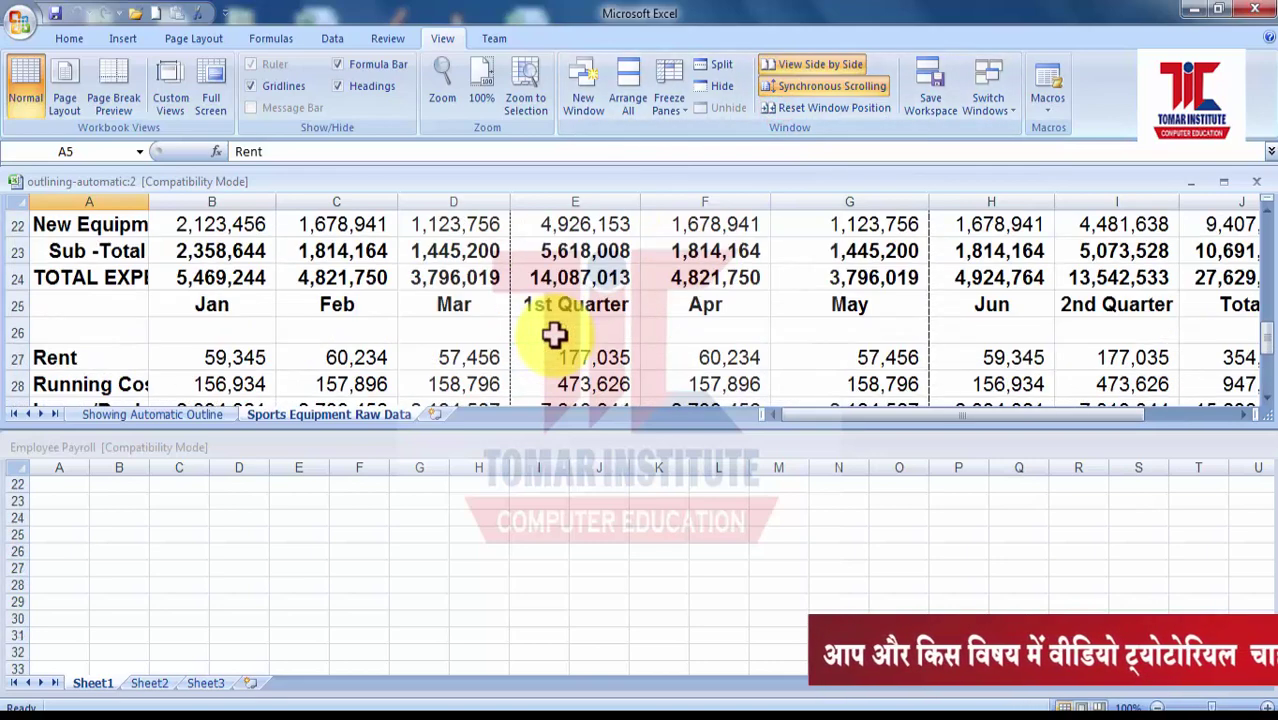
{"action": "left_click", "coordinate": [808, 105]}
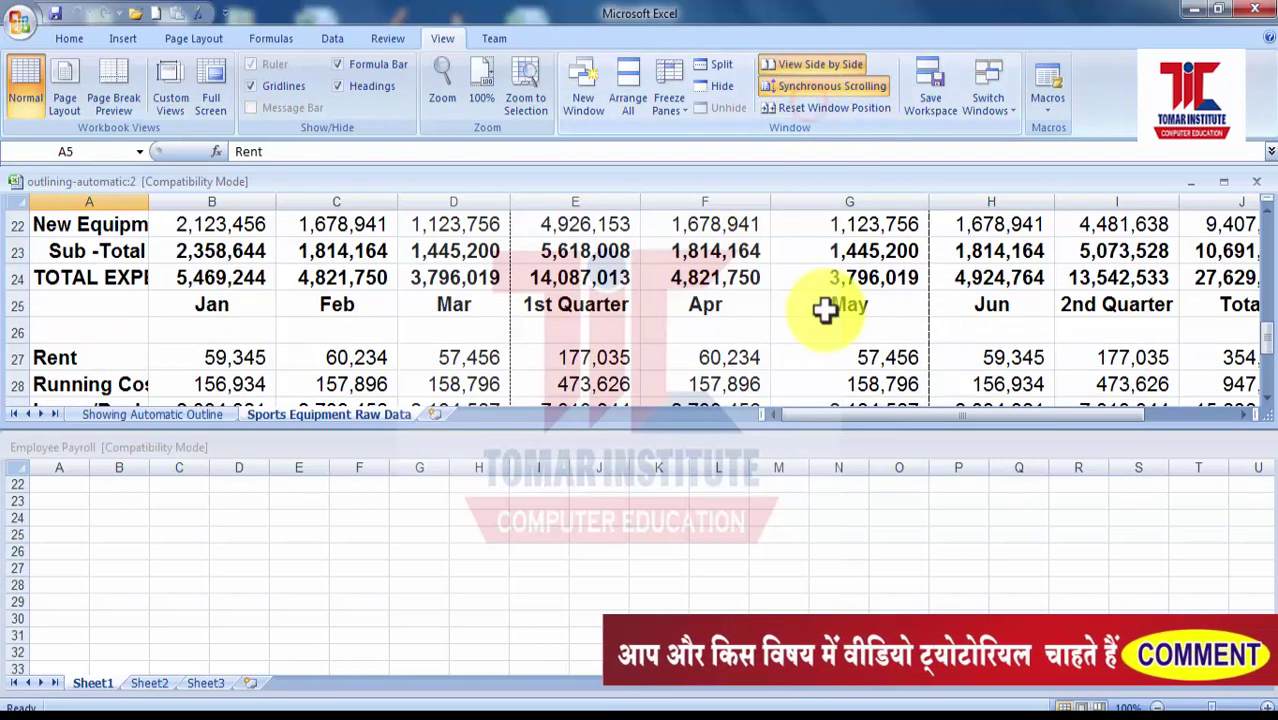
{"action": "scroll", "coordinate": [593, 388], "scroll_direction": "down", "scroll_amount": 7}
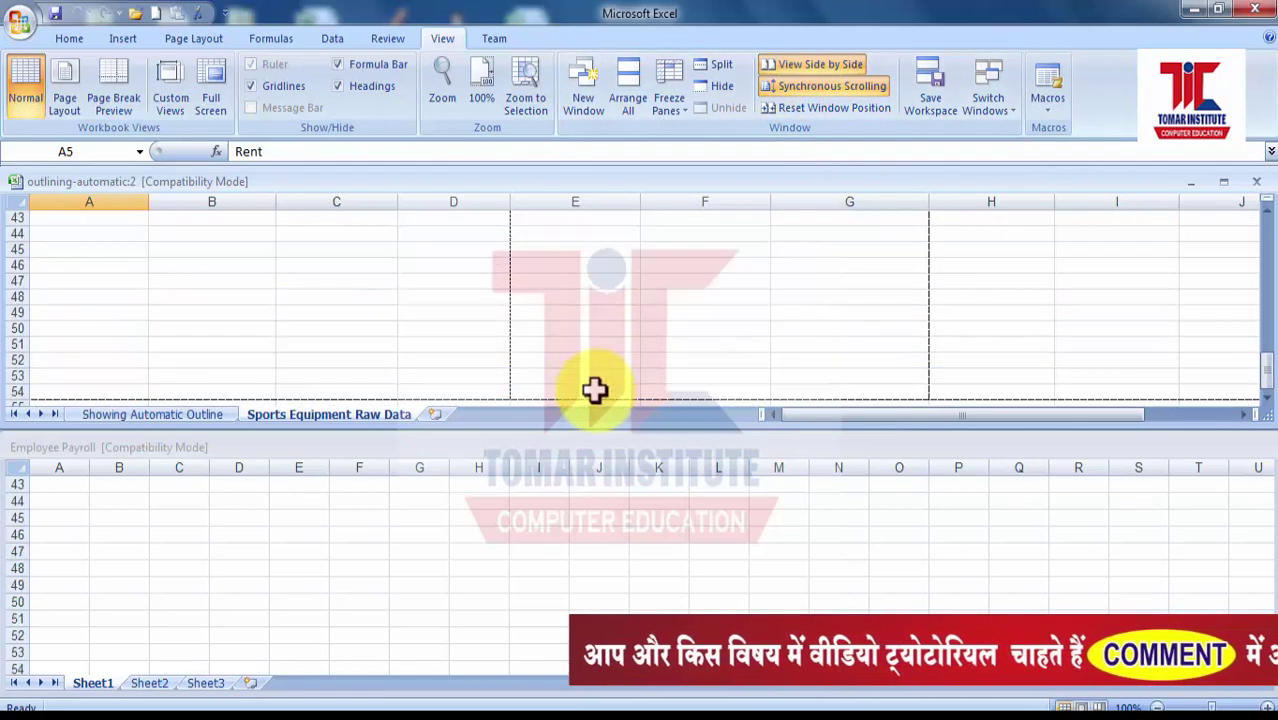
{"action": "left_click", "coordinate": [791, 105]}
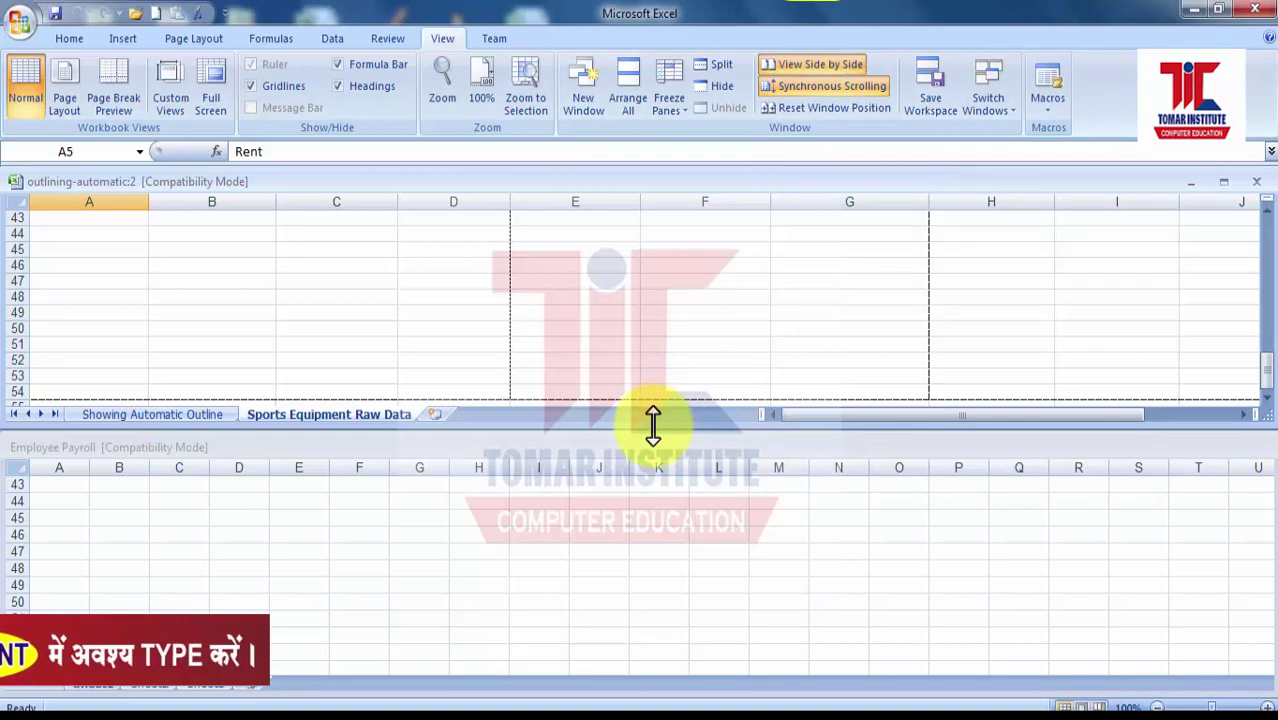
- Shrink the outlining-automatic:2 window from its lower edge and then its upper edge, resetting the window positions each time
{"action": "left_click_drag", "start_coordinate": [650, 422], "coordinate": [659, 282]}
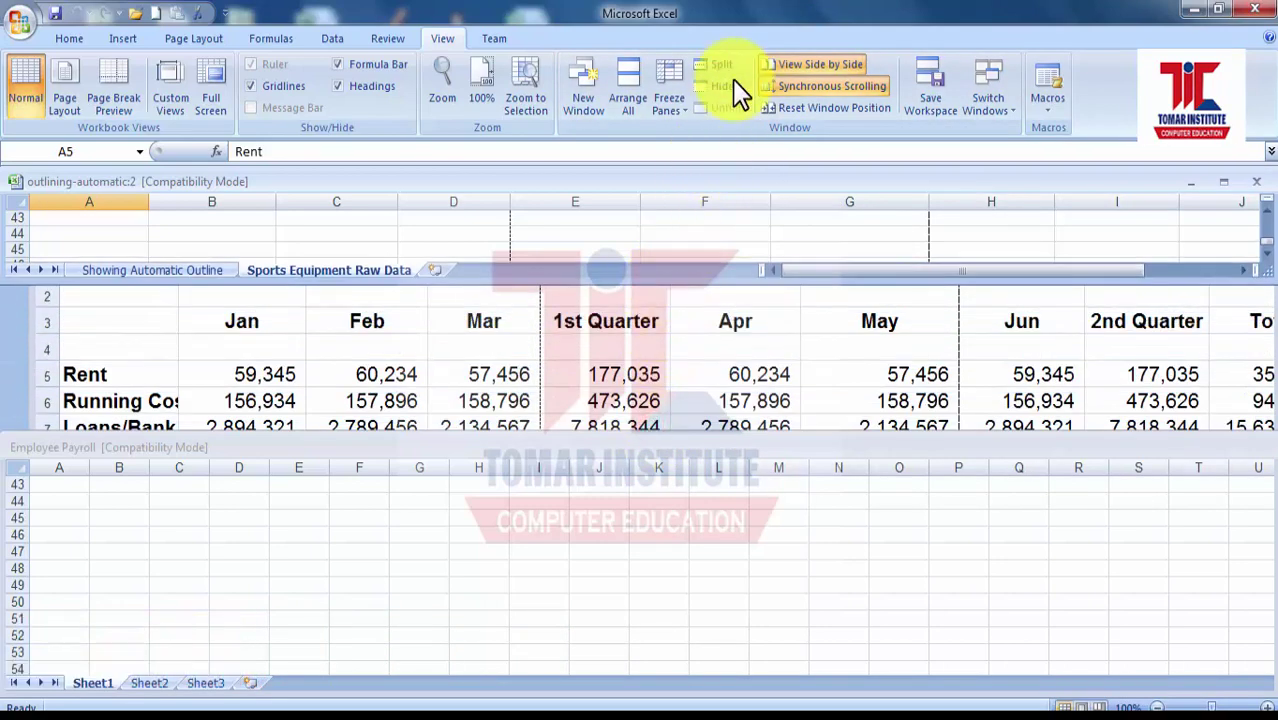
{"action": "left_click", "coordinate": [784, 112]}
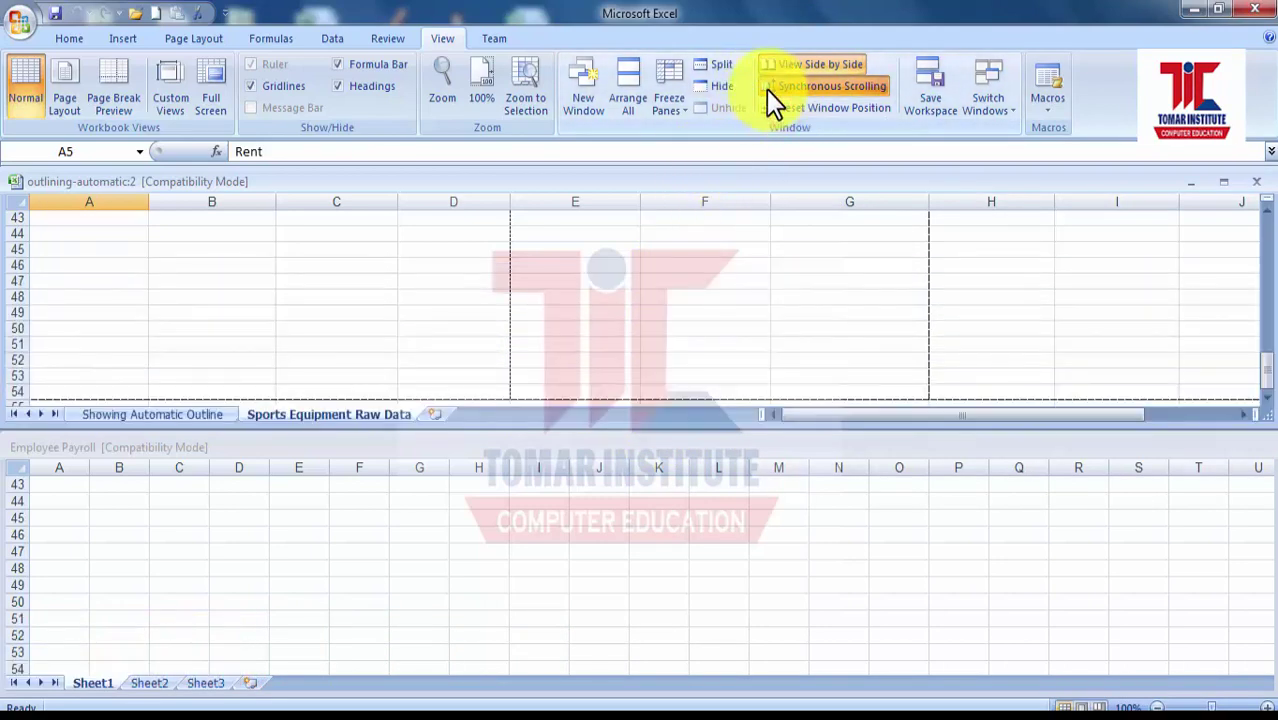
{"action": "left_click", "coordinate": [766, 89]}
{"action": "scroll", "coordinate": [557, 283], "scroll_direction": "up", "scroll_amount": 6}
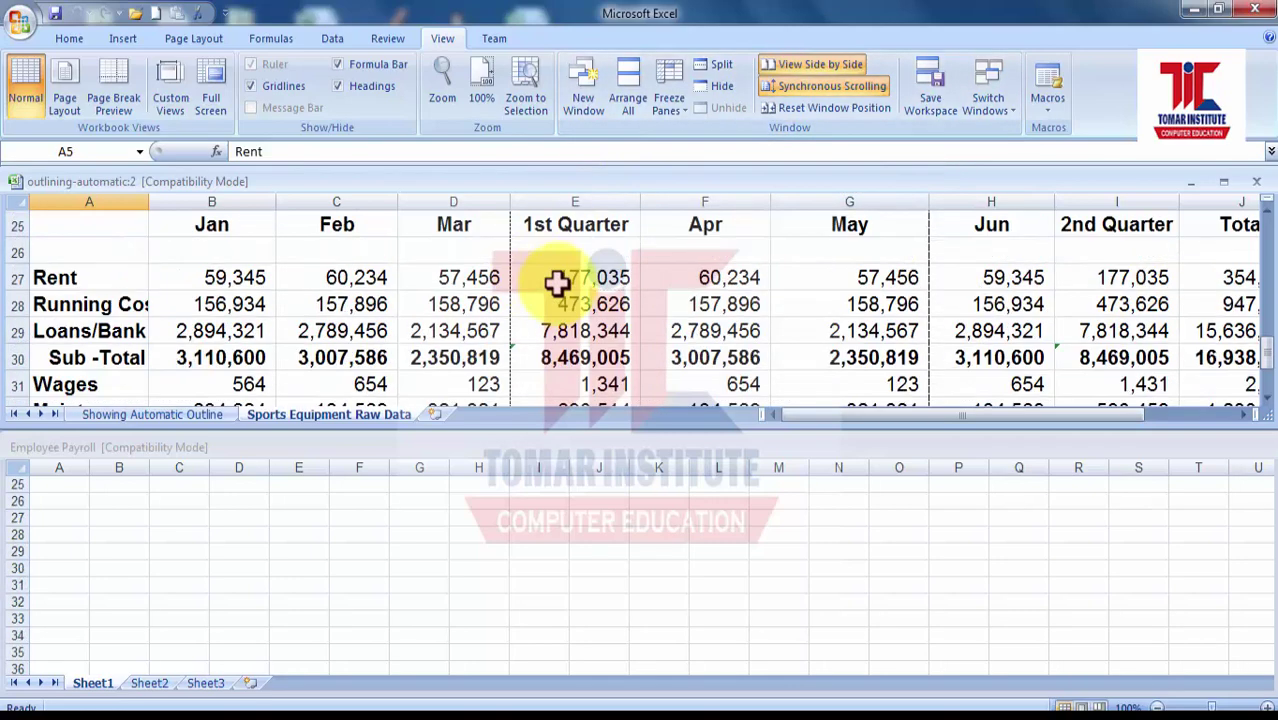
{"action": "scroll", "coordinate": [557, 283], "scroll_direction": "up", "scroll_amount": 4}
{"action": "left_click_drag", "start_coordinate": [541, 167], "coordinate": [527, 330]}
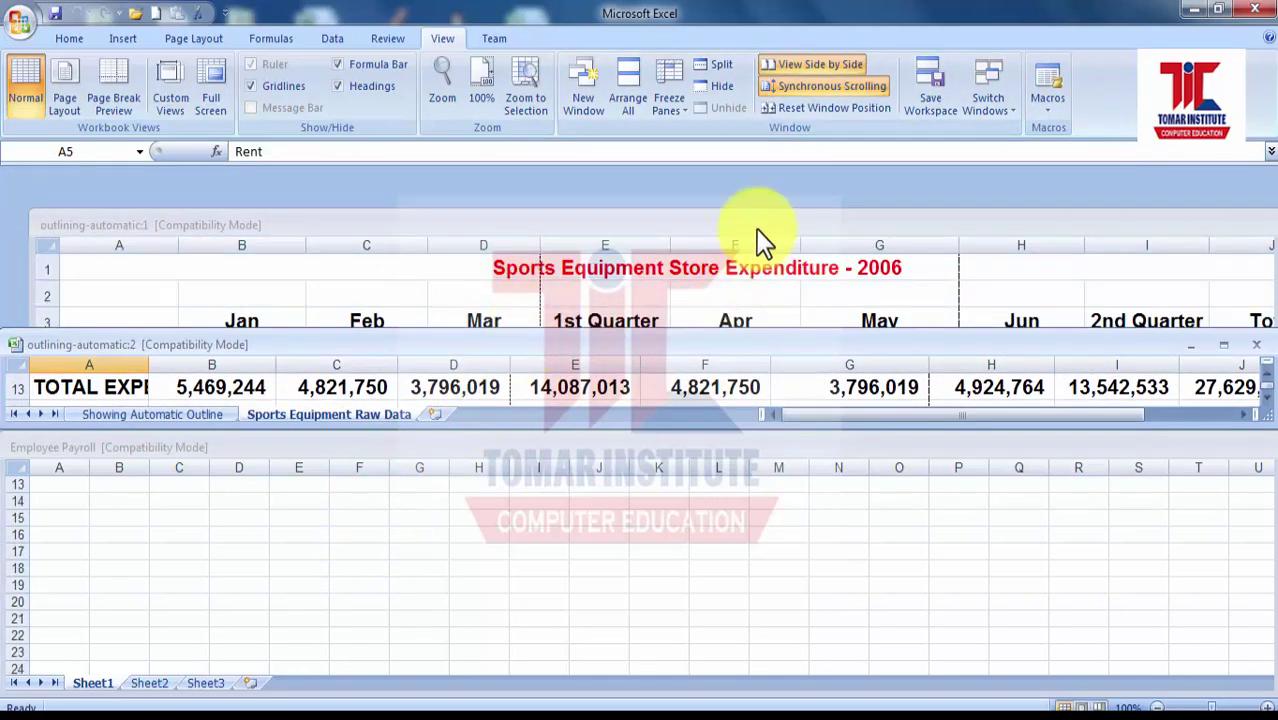
{"action": "left_click", "coordinate": [782, 108]}
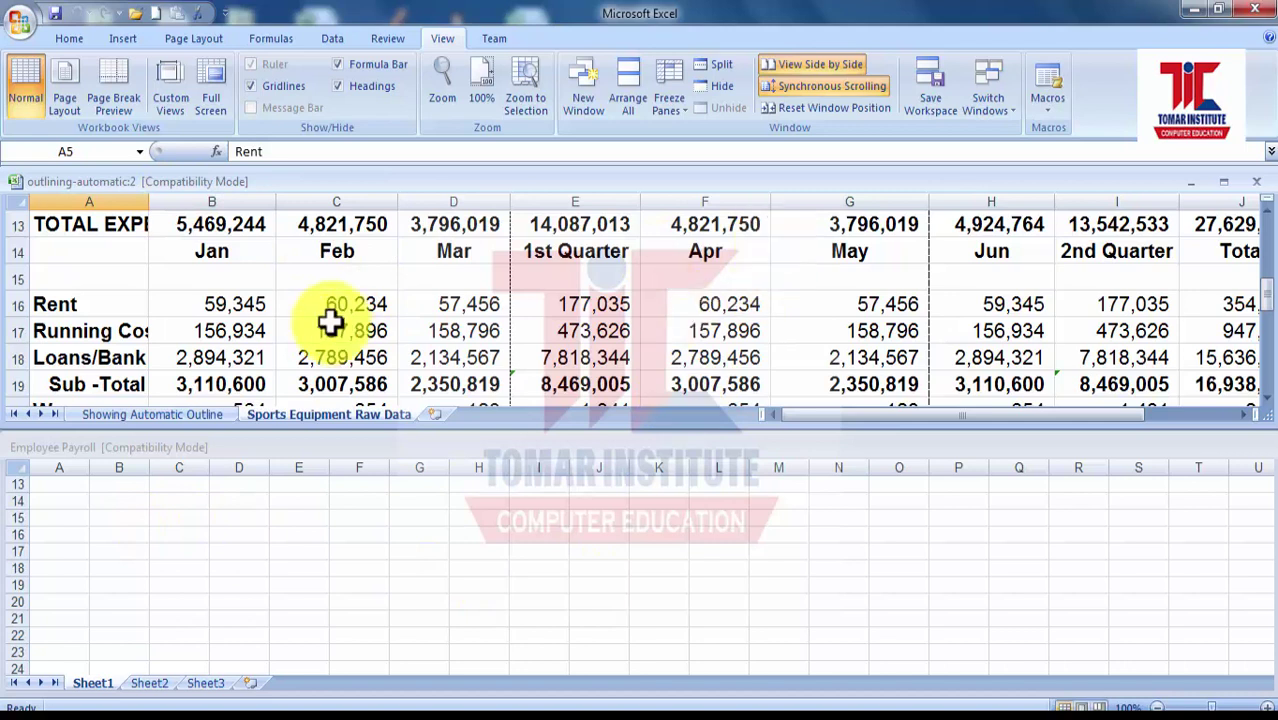
- Open the Save Workspace dialog and close it without saving
{"action": "left_click", "coordinate": [930, 112]}
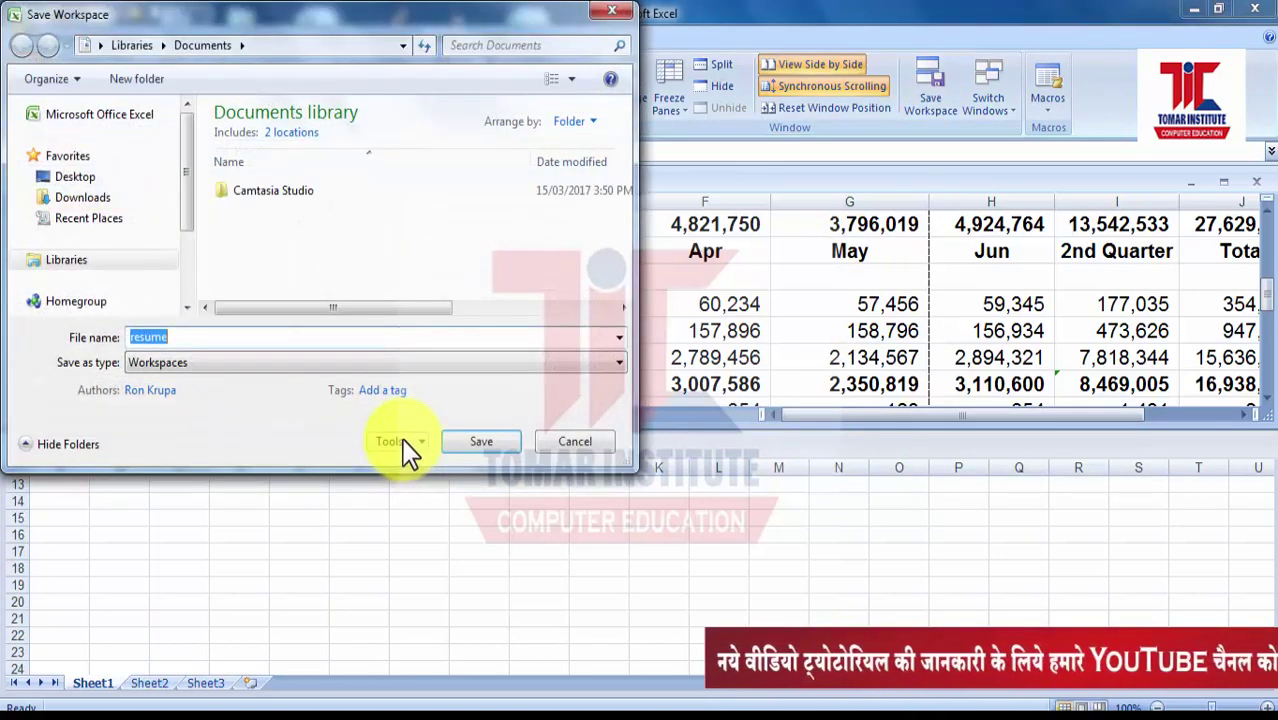
{"action": "left_click", "coordinate": [572, 441]}
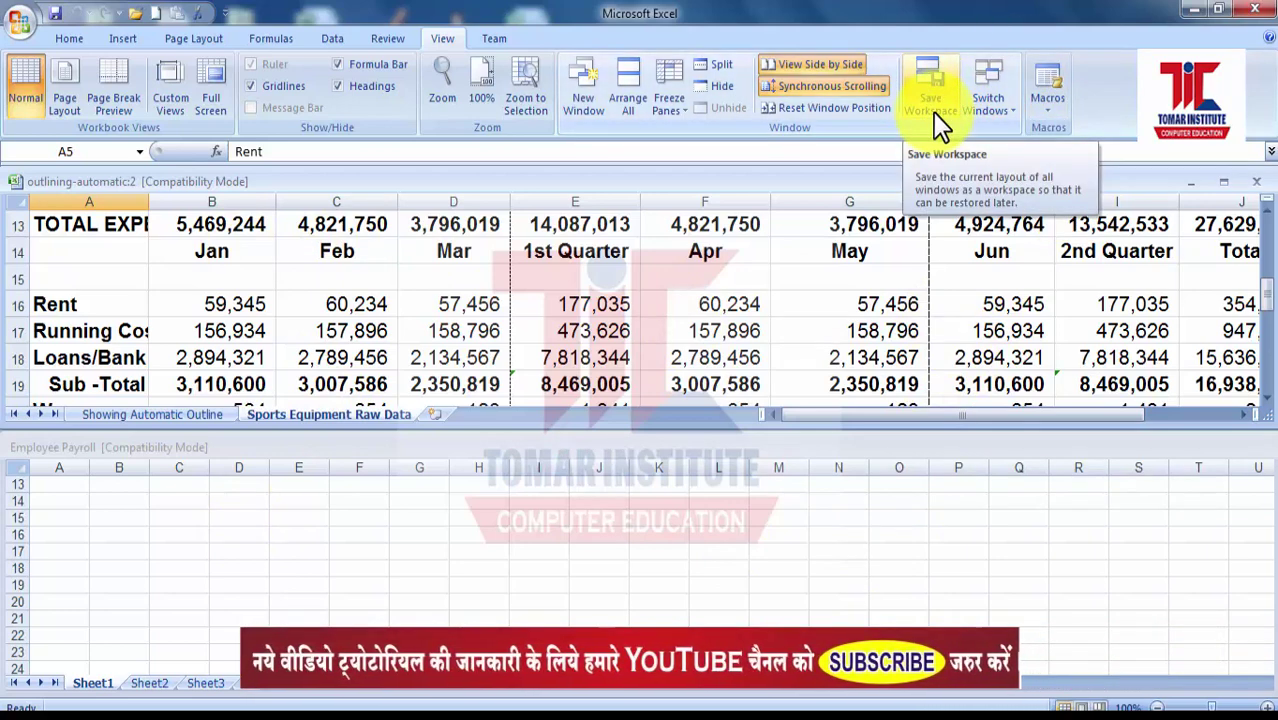
- Select cell A16 in outlining-automatic:2, and switch to the outlining-automatic:1 window and on to the Employee Payroll window
{"action": "left_click", "coordinate": [128, 302]}
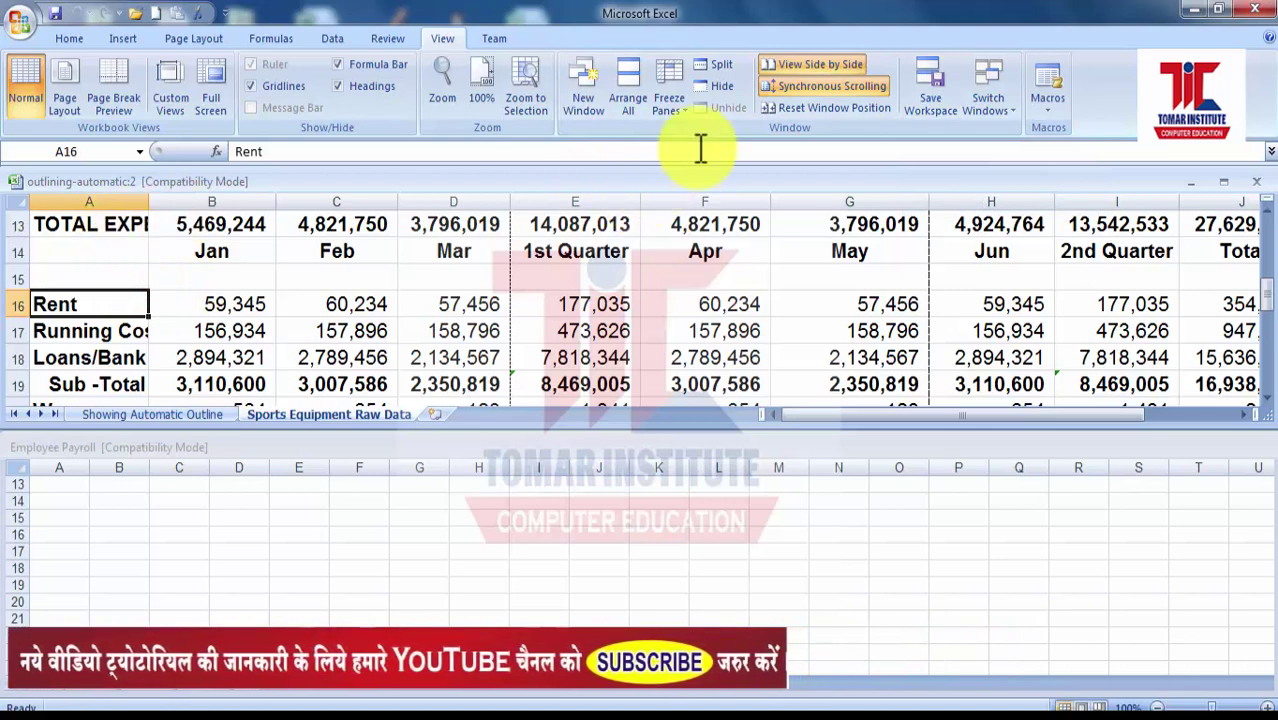
{"action": "left_click", "coordinate": [786, 68]}
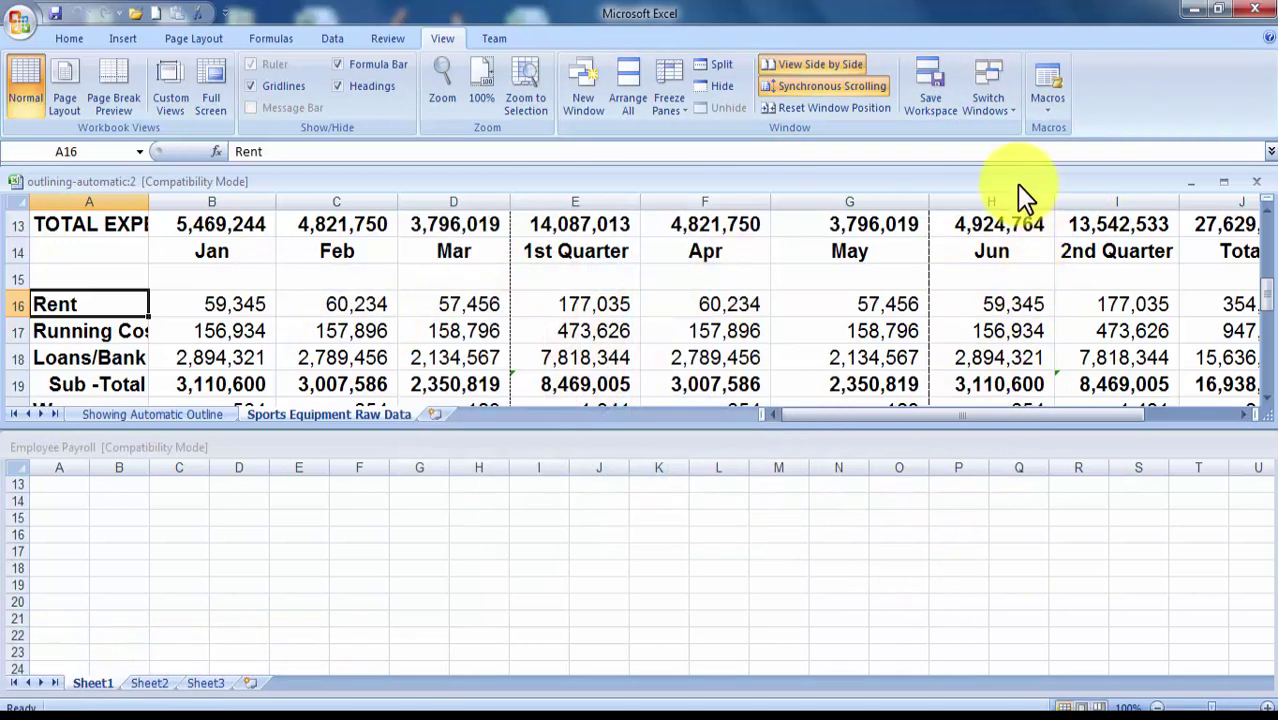
{"action": "left_click", "coordinate": [1004, 116]}
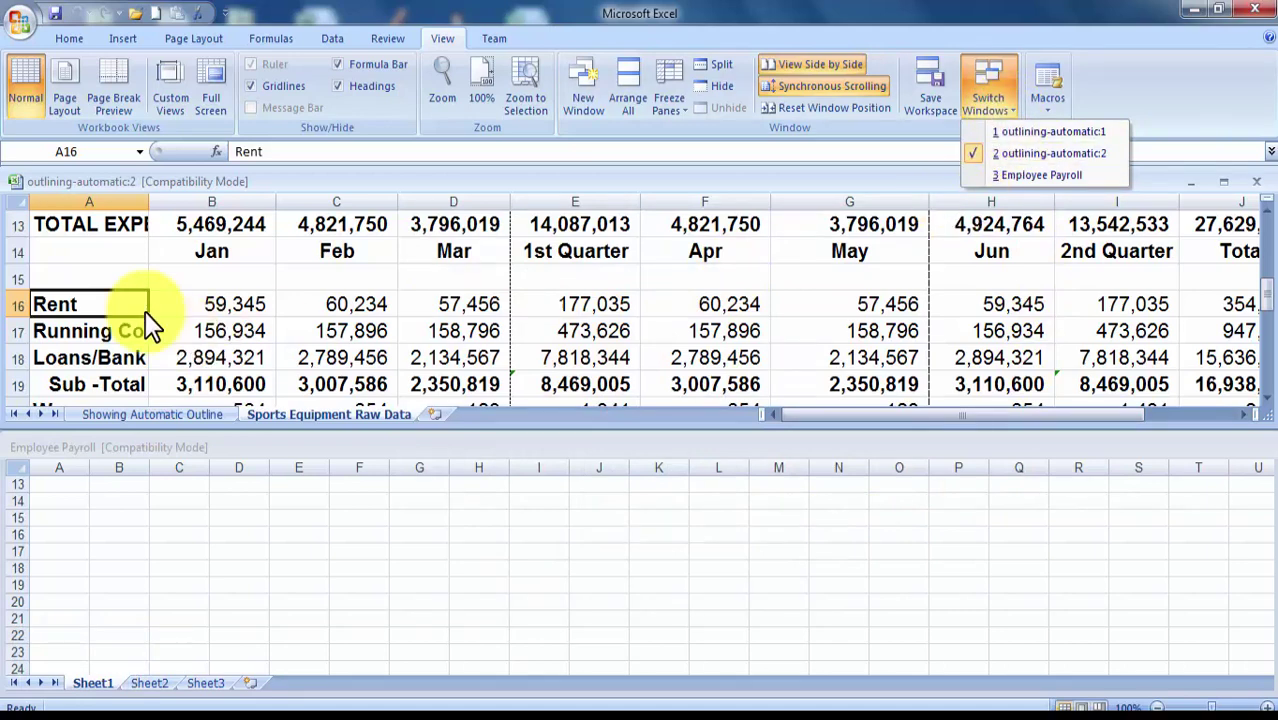
{"action": "left_click", "coordinate": [1040, 131]}
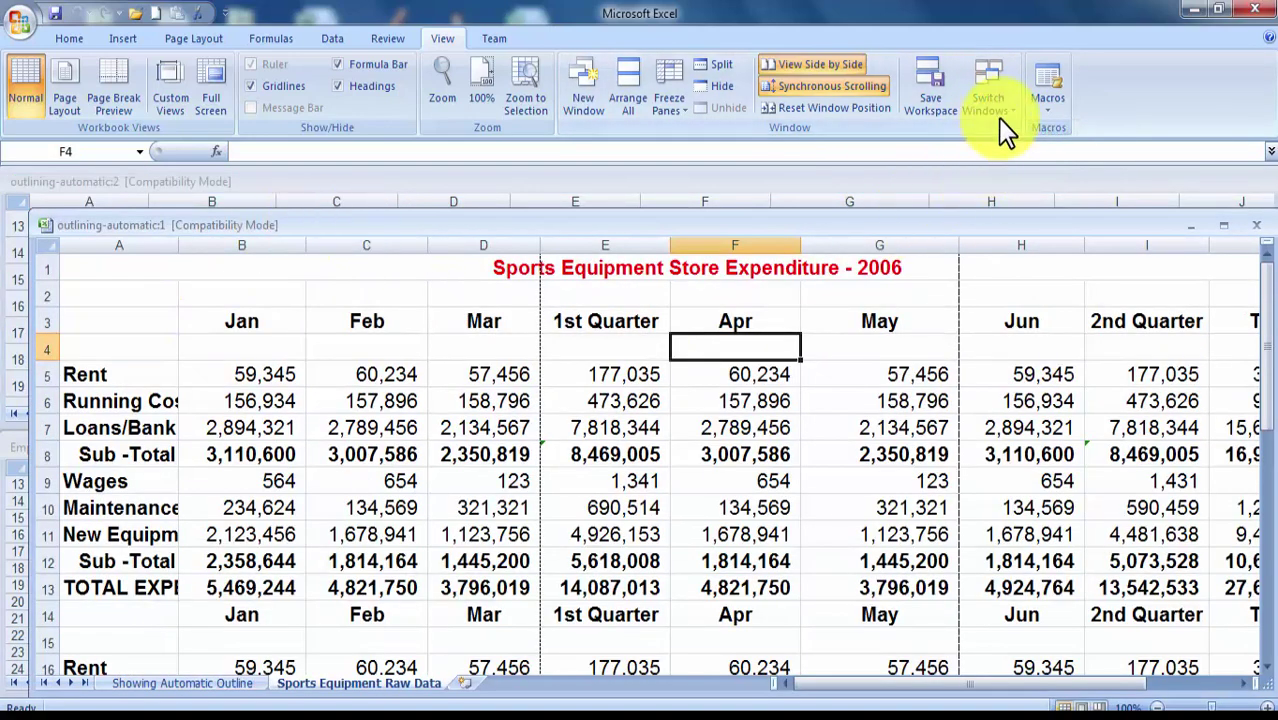
{"action": "left_click", "coordinate": [1000, 117]}
{"action": "left_click", "coordinate": [1000, 176]}
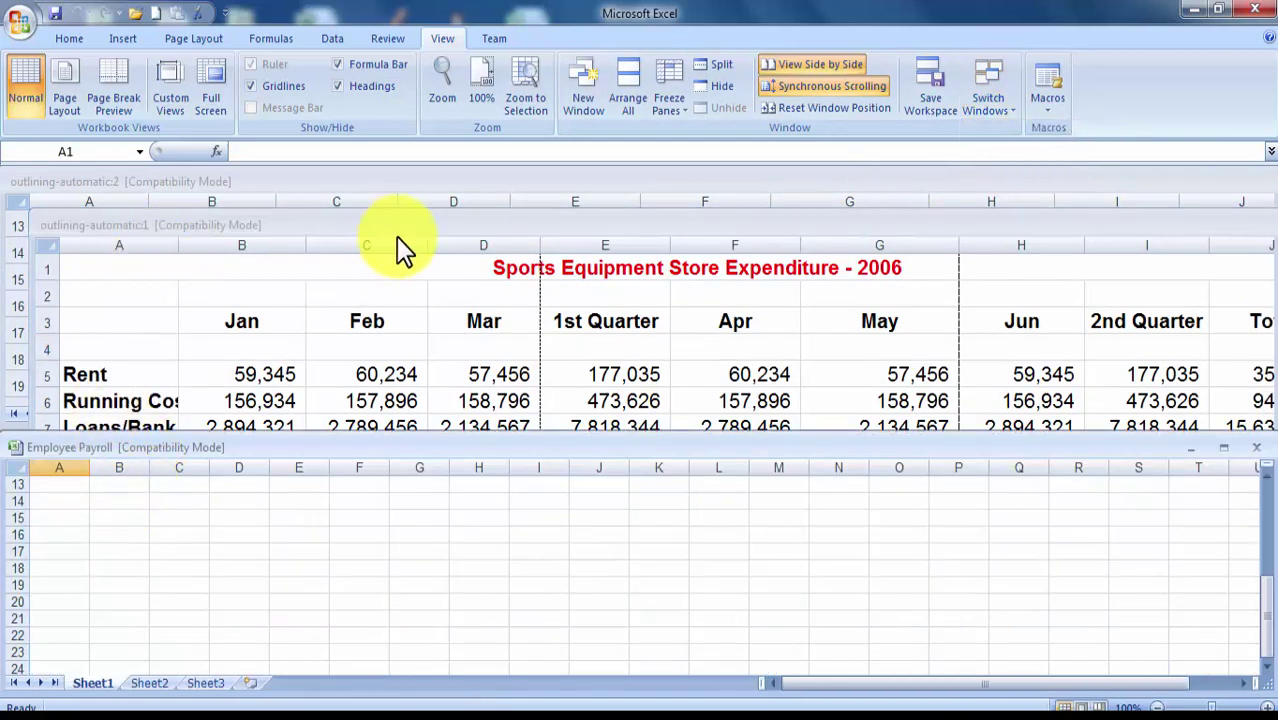
- Maximize the Employee Payroll window, restore it to select column J, and maximize it again
{"action": "double_click", "coordinate": [63, 447]}
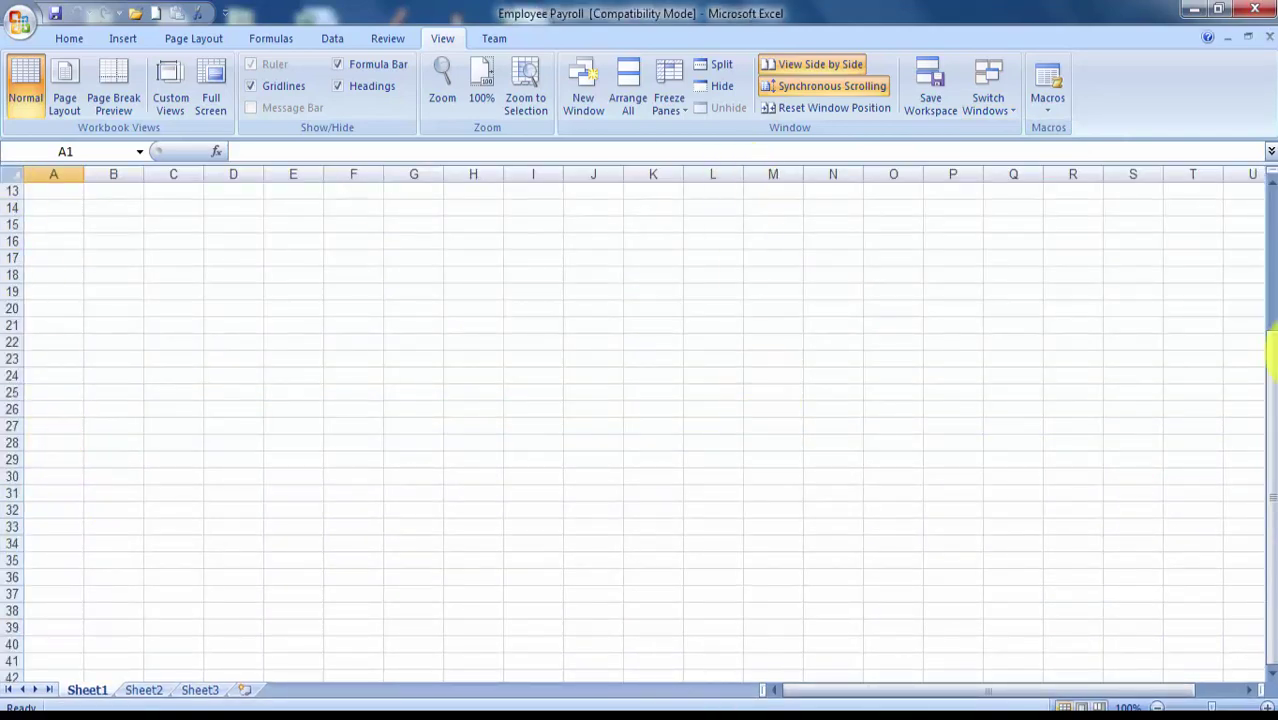
{"action": "left_click", "coordinate": [1246, 40]}
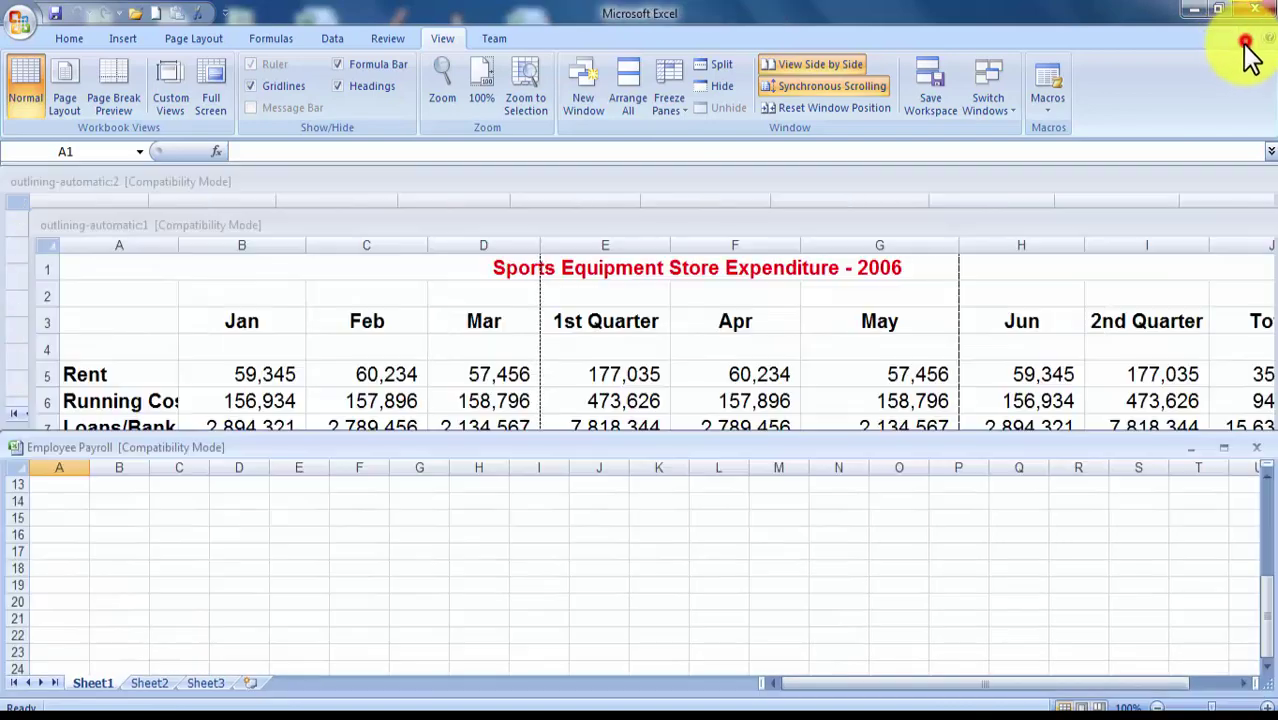
{"action": "left_click", "coordinate": [593, 467]}
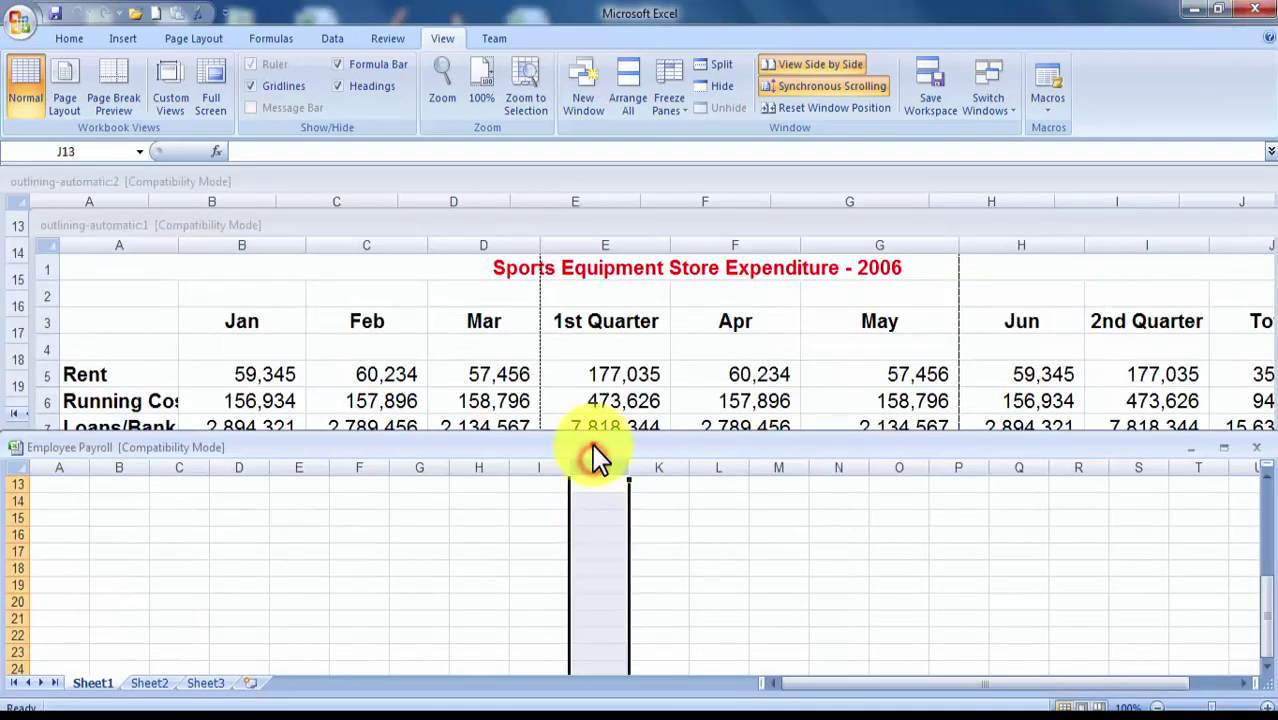
{"action": "double_click", "coordinate": [592, 447]}
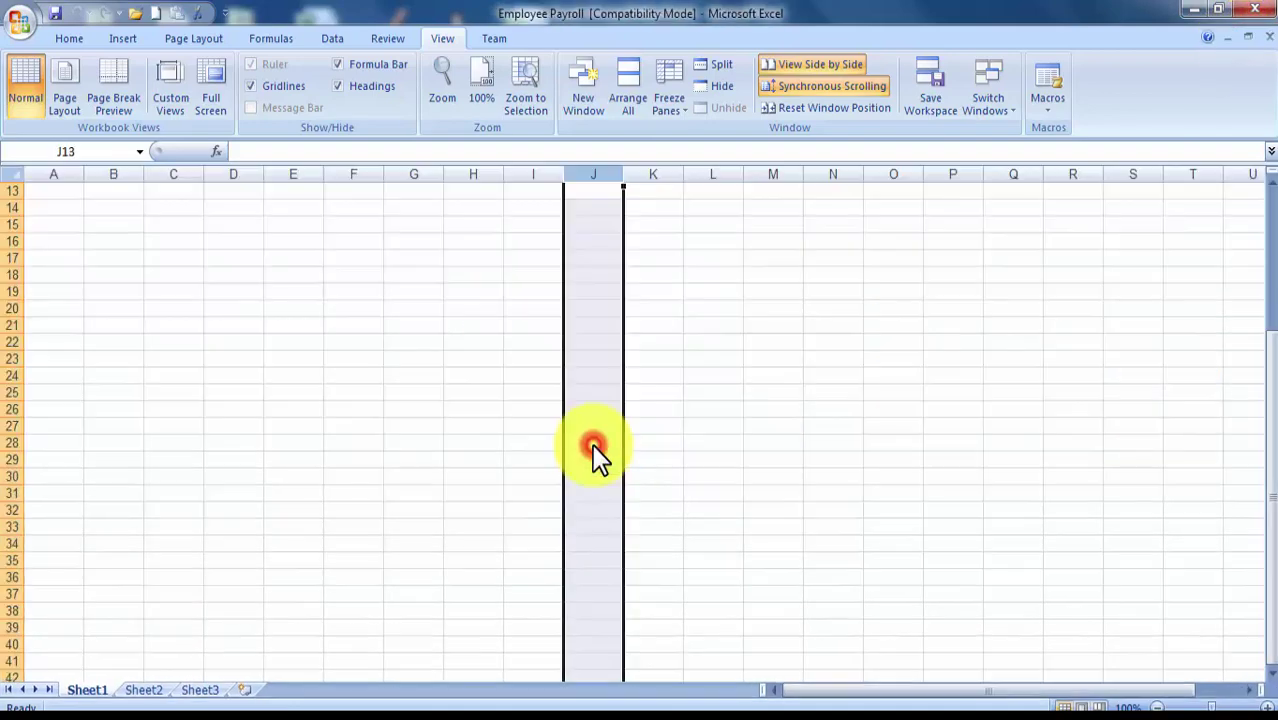
- Switch through the maximized outlining-automatic:1 and outlining-automatic:2 windows and return to Employee Payroll
{"action": "left_click", "coordinate": [1000, 112]}
{"action": "left_click", "coordinate": [999, 130]}
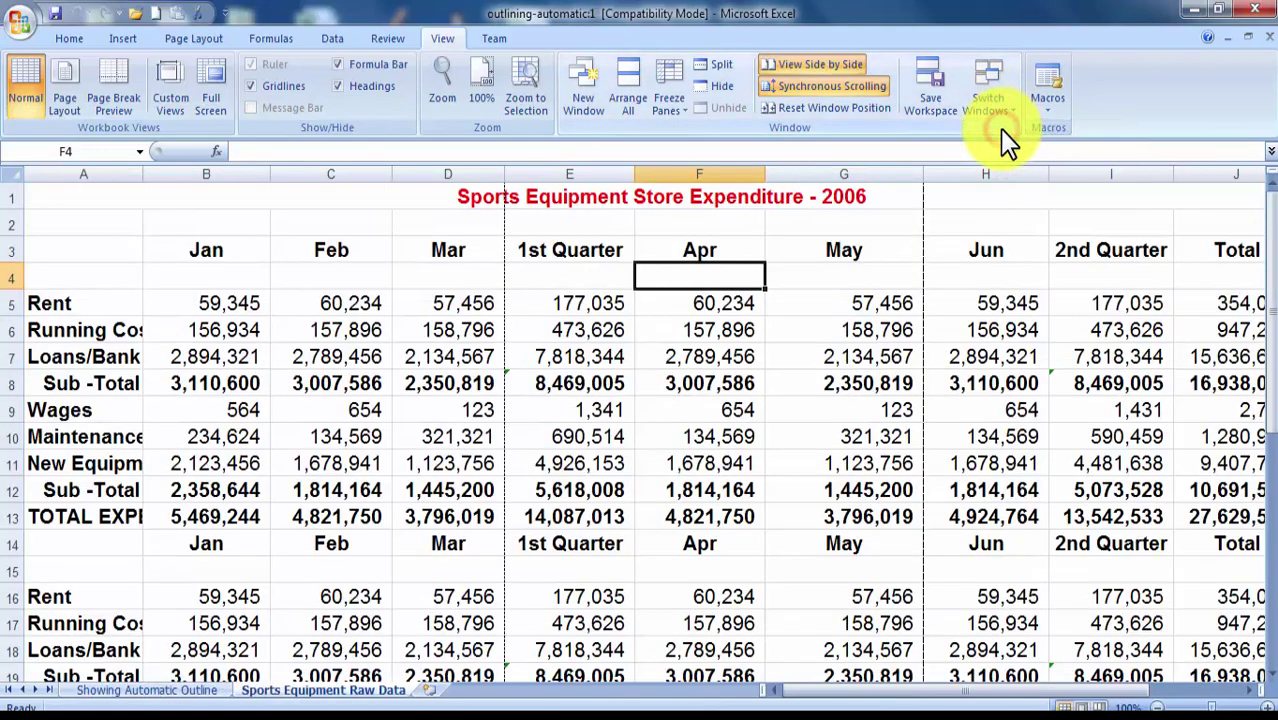
{"action": "left_click", "coordinate": [998, 110]}
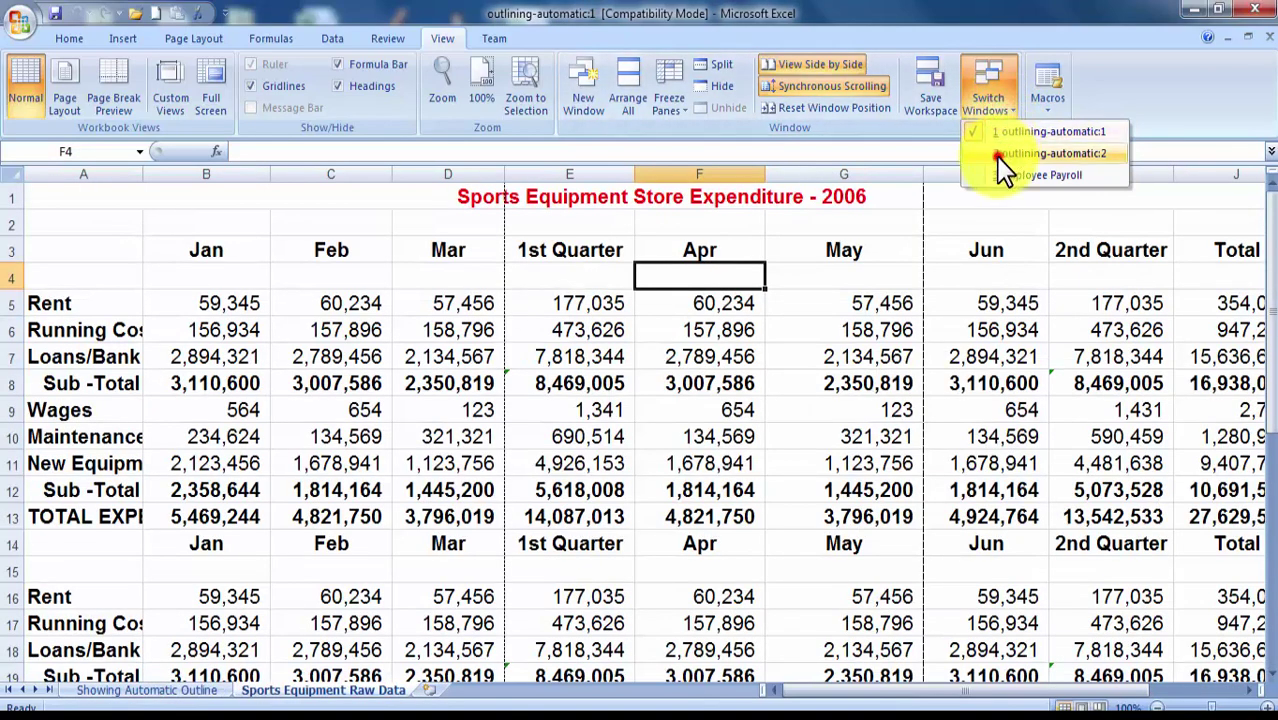
{"action": "left_click", "coordinate": [1000, 155]}
{"action": "left_click", "coordinate": [998, 112]}
{"action": "left_click", "coordinate": [1000, 175]}
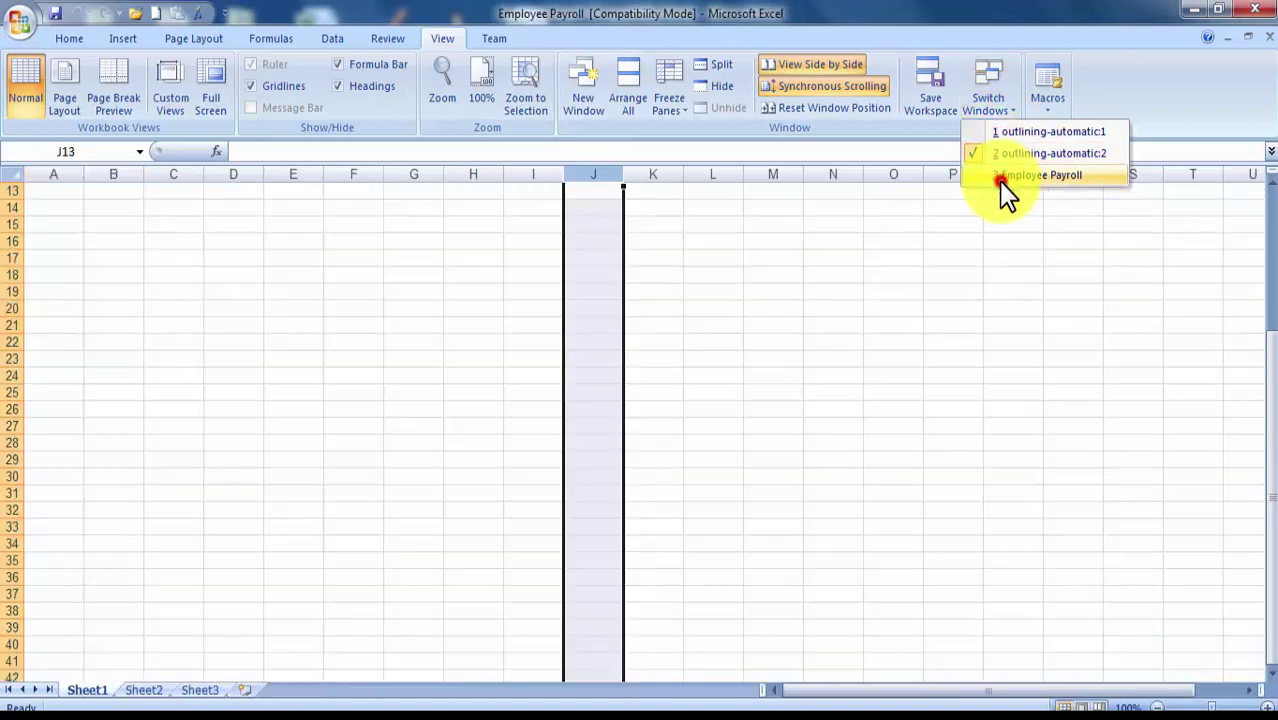
- Select cell P19 in Employee Payroll and check the list of open windows without switching
{"action": "left_click", "coordinate": [967, 298]}
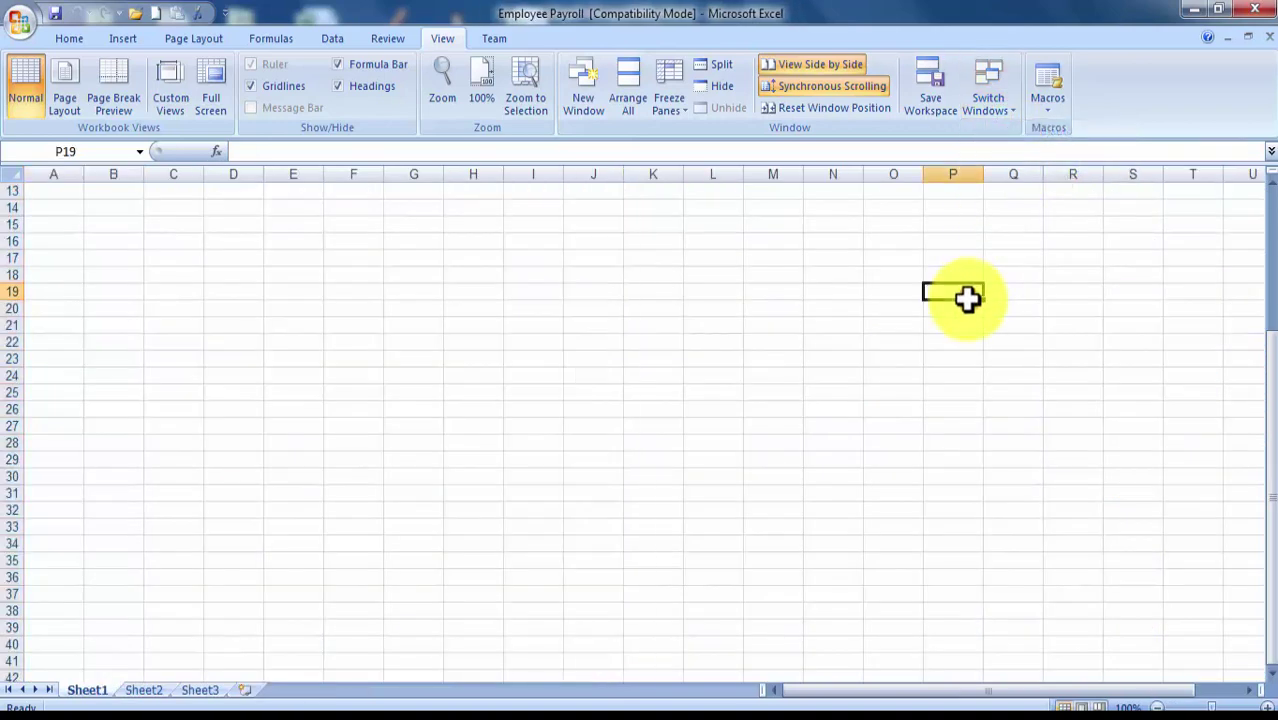
{"action": "left_click", "coordinate": [1008, 110]}
{"action": "left_click", "coordinate": [640, 307]}
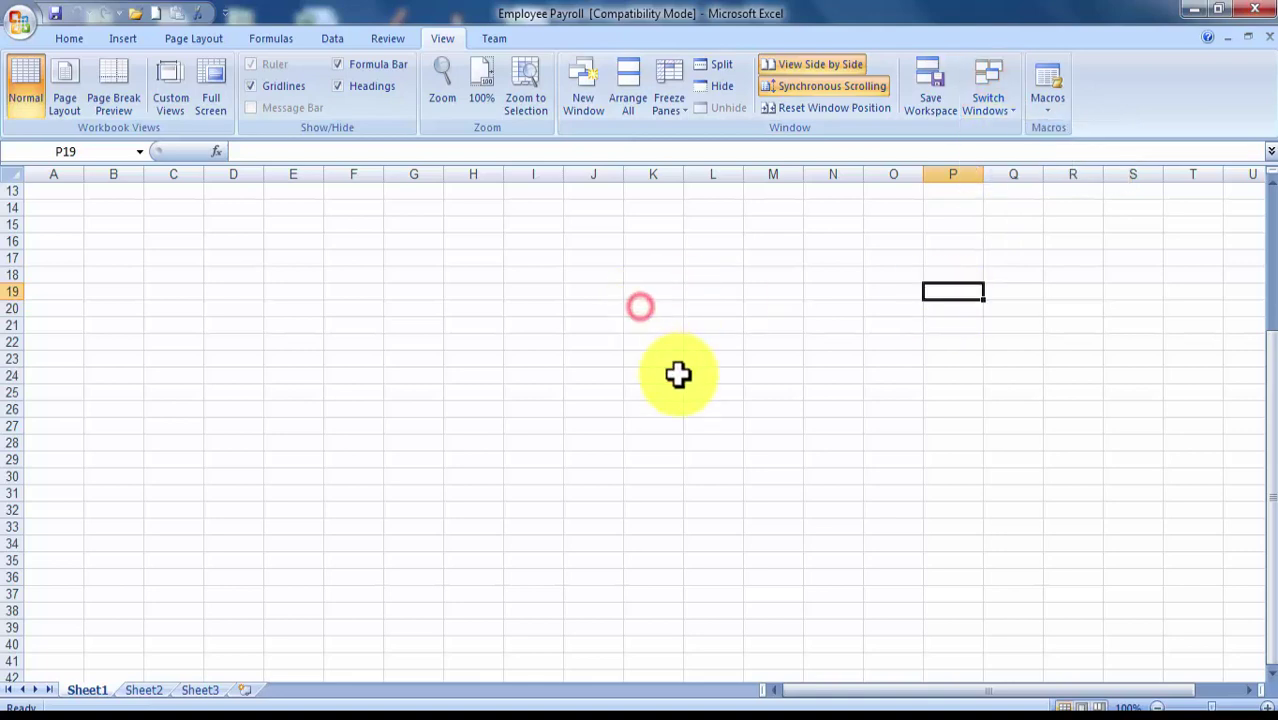